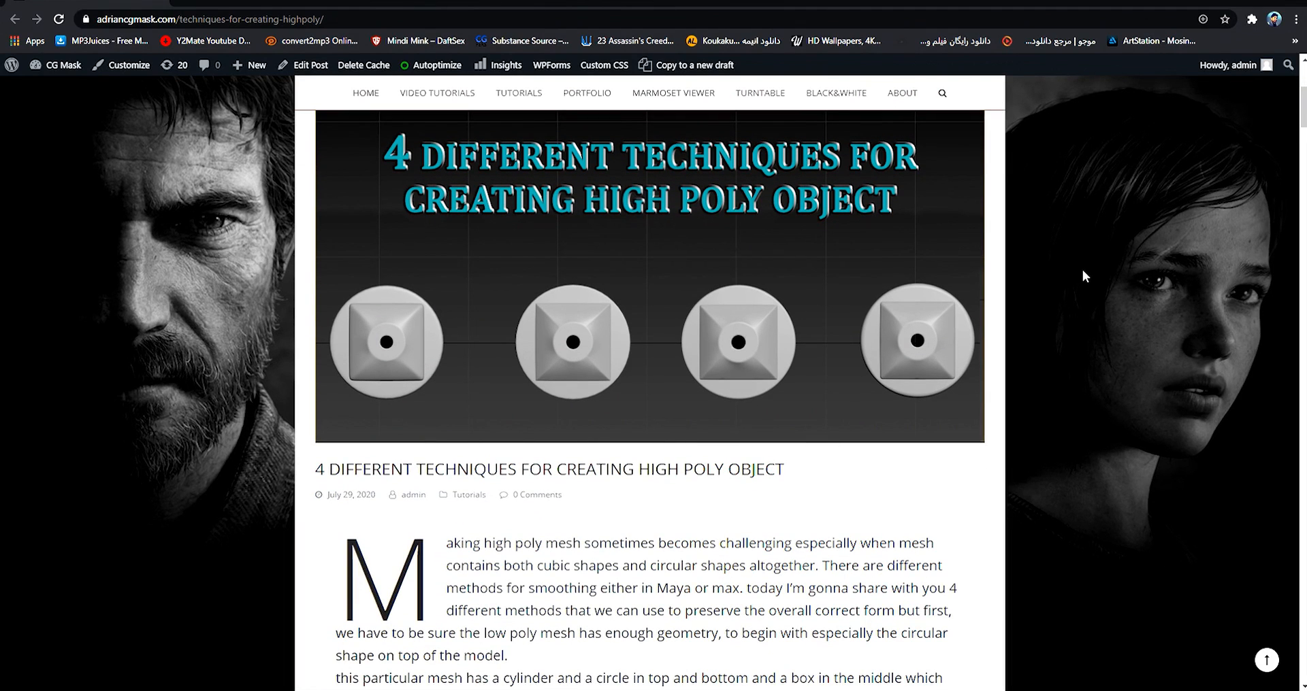
Step: Read through the article on creating high poly objects, comparing the low poly examples, support loop results and chamfer section
{"action": "scroll", "coordinate": [1083, 271], "scroll_direction": "down", "scroll_amount": 17}
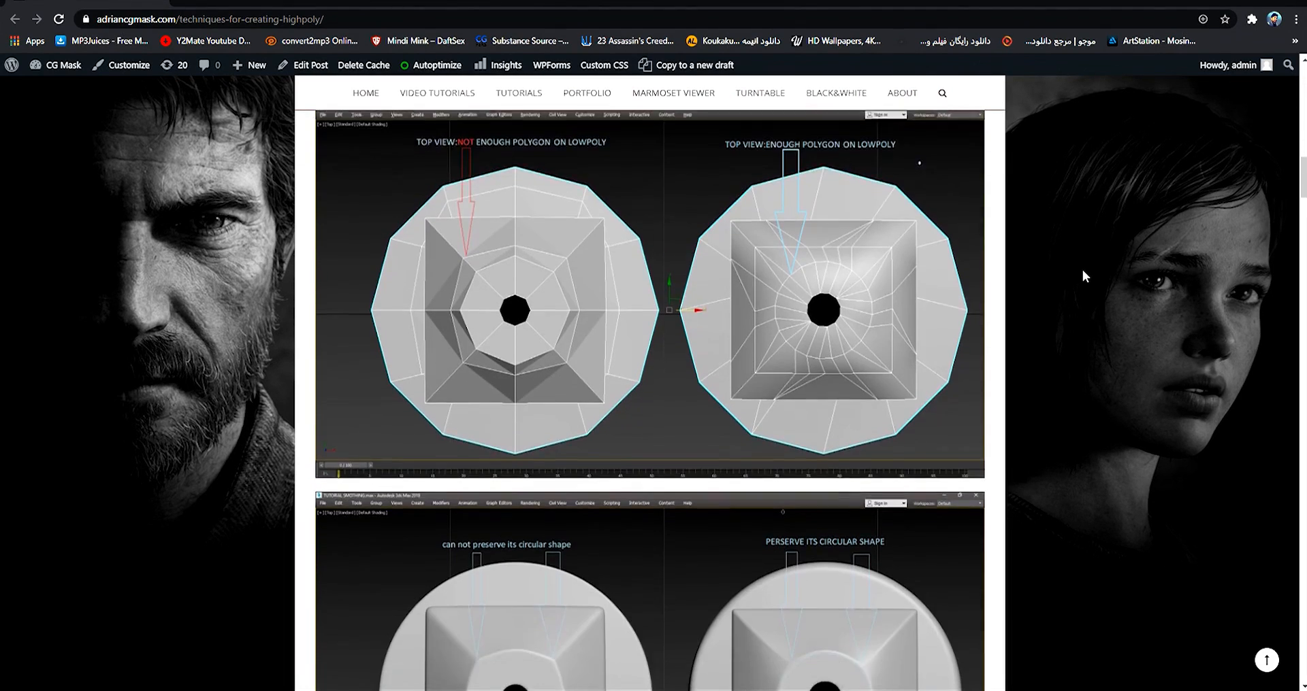
{"action": "scroll", "coordinate": [1083, 276], "scroll_direction": "down", "scroll_amount": 15}
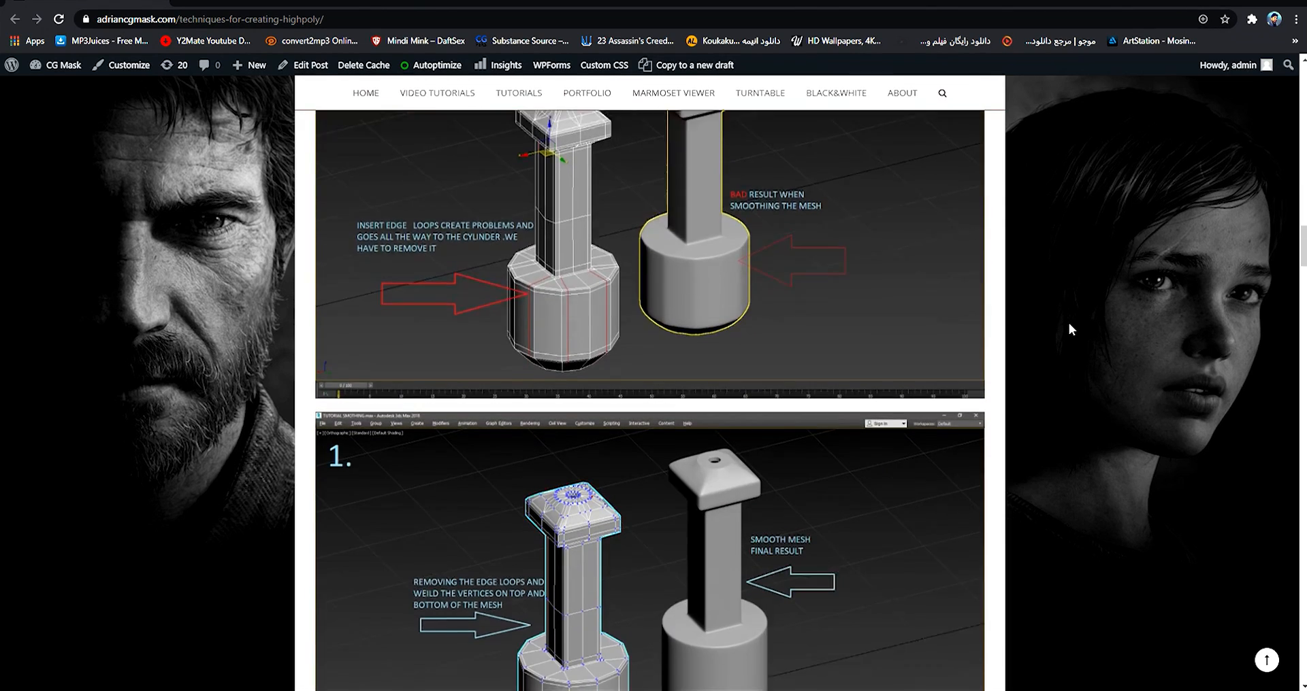
{"action": "scroll", "coordinate": [1068, 329], "scroll_direction": "down", "scroll_amount": 9}
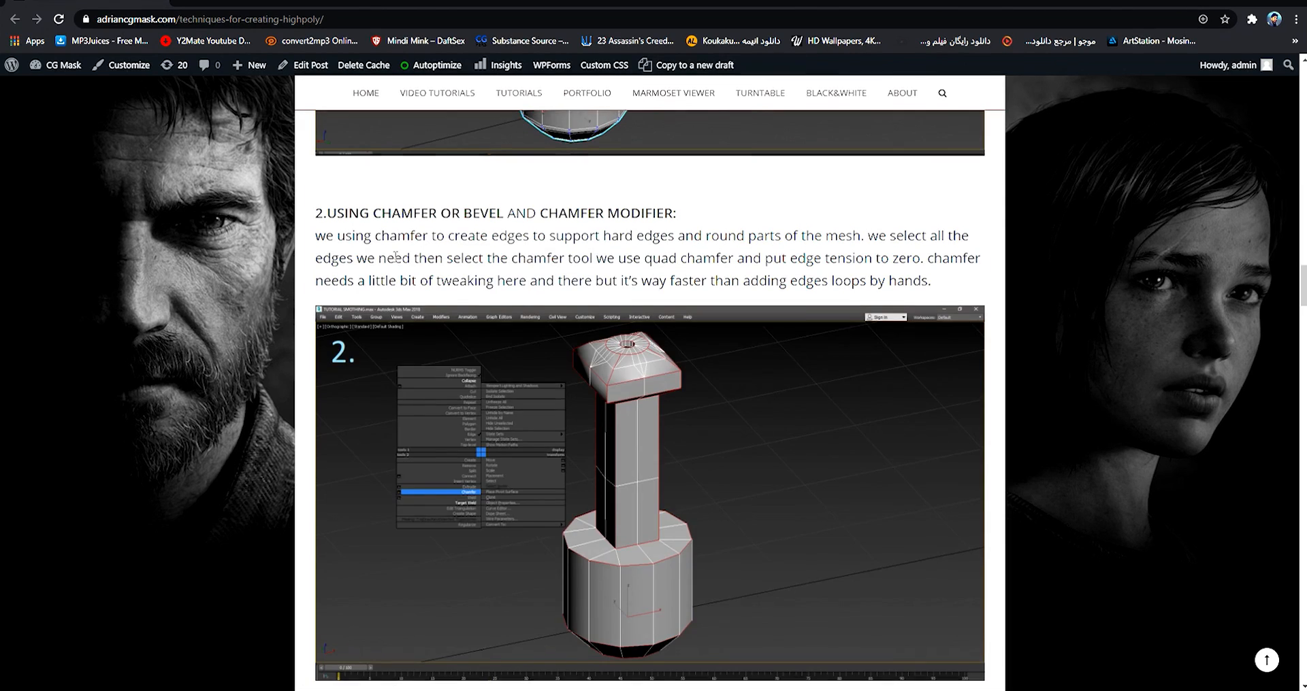
{"action": "scroll", "coordinate": [592, 295], "scroll_direction": "up", "scroll_amount": 5}
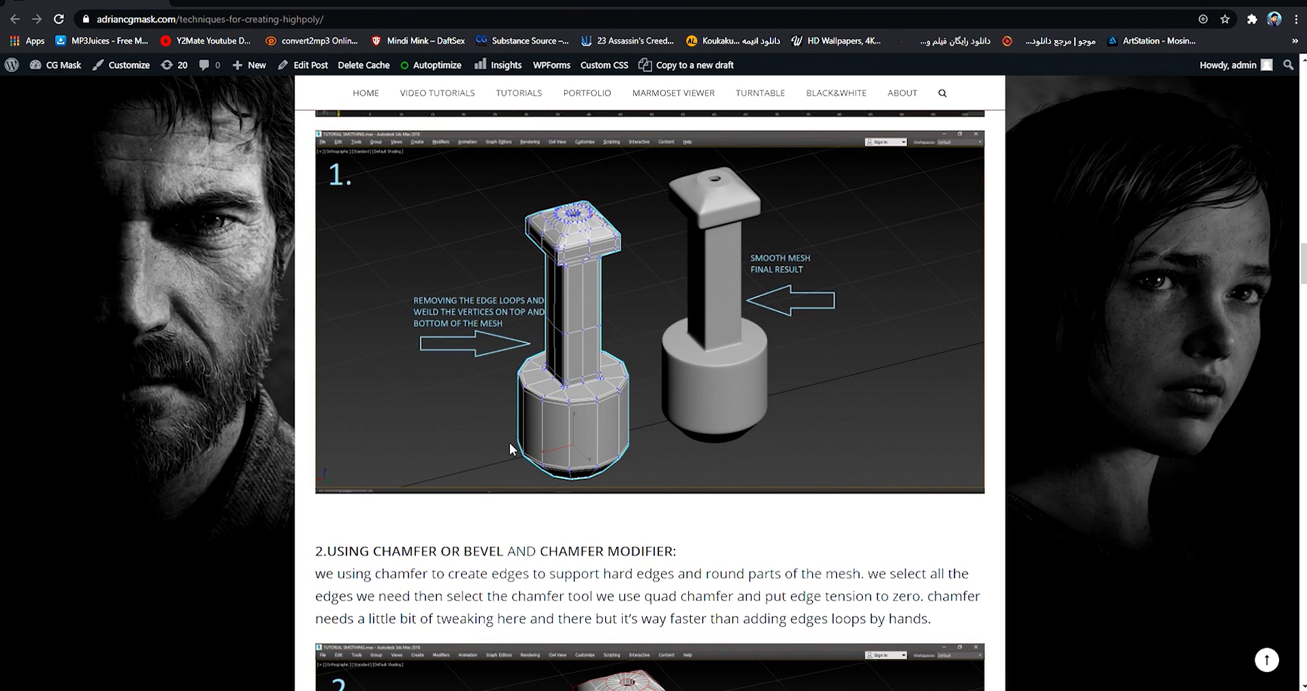
{"action": "scroll", "coordinate": [519, 502], "scroll_direction": "down", "scroll_amount": 1}
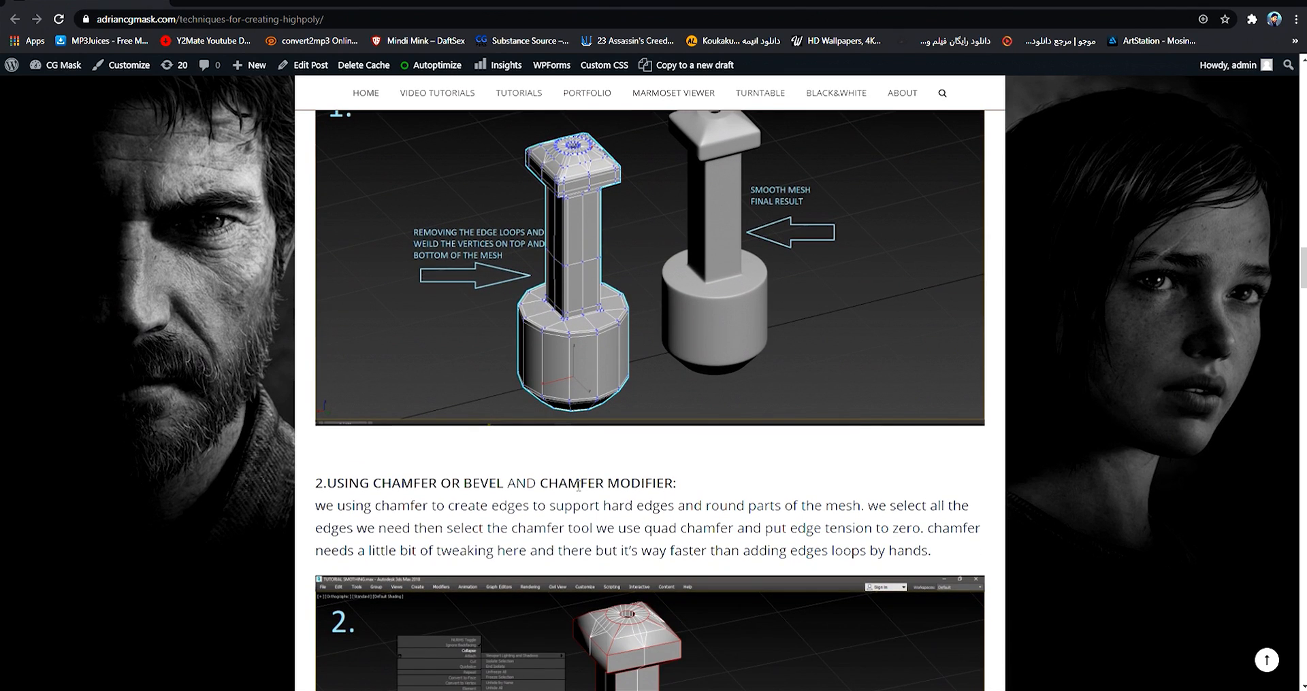
{"action": "scroll", "coordinate": [694, 428], "scroll_direction": "down", "scroll_amount": 1}
{"action": "scroll", "coordinate": [694, 429], "scroll_direction": "up", "scroll_amount": 1}
{"action": "scroll", "coordinate": [696, 428], "scroll_direction": "down", "scroll_amount": 1}
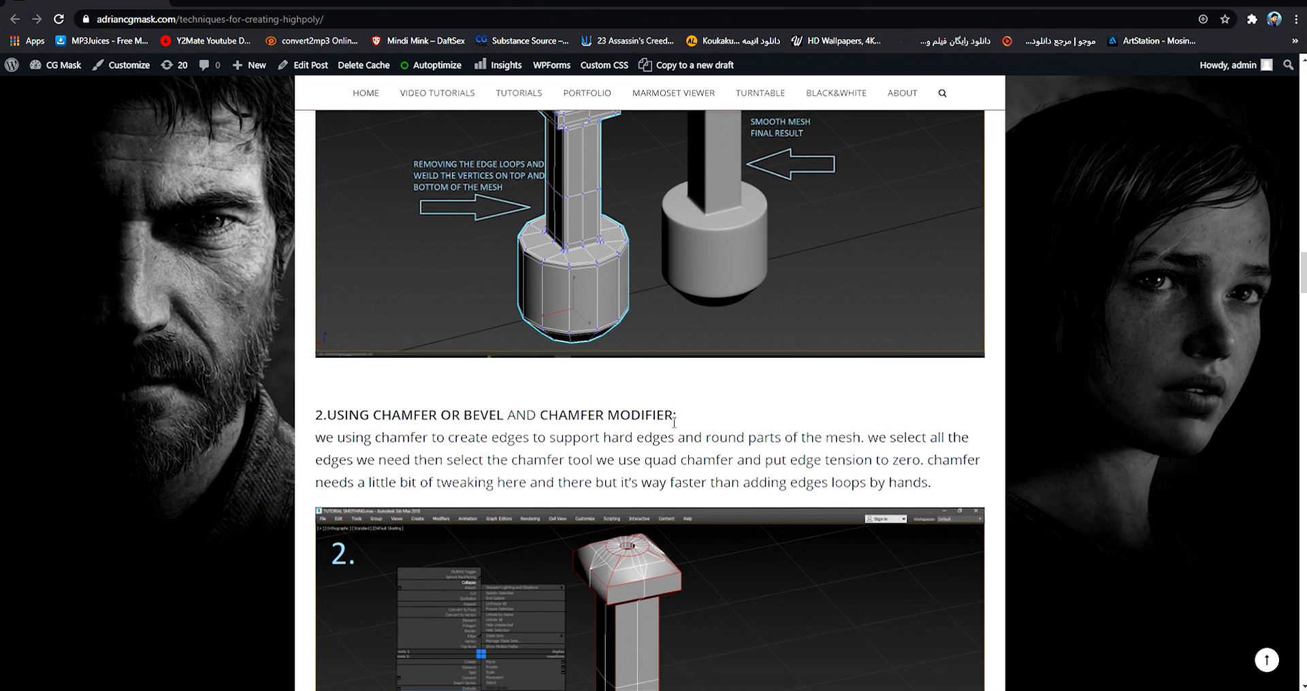
{"action": "scroll", "coordinate": [674, 422], "scroll_direction": "up", "scroll_amount": 3}
{"action": "scroll", "coordinate": [674, 423], "scroll_direction": "up", "scroll_amount": 3}
{"action": "scroll", "coordinate": [674, 423], "scroll_direction": "down", "scroll_amount": 3}
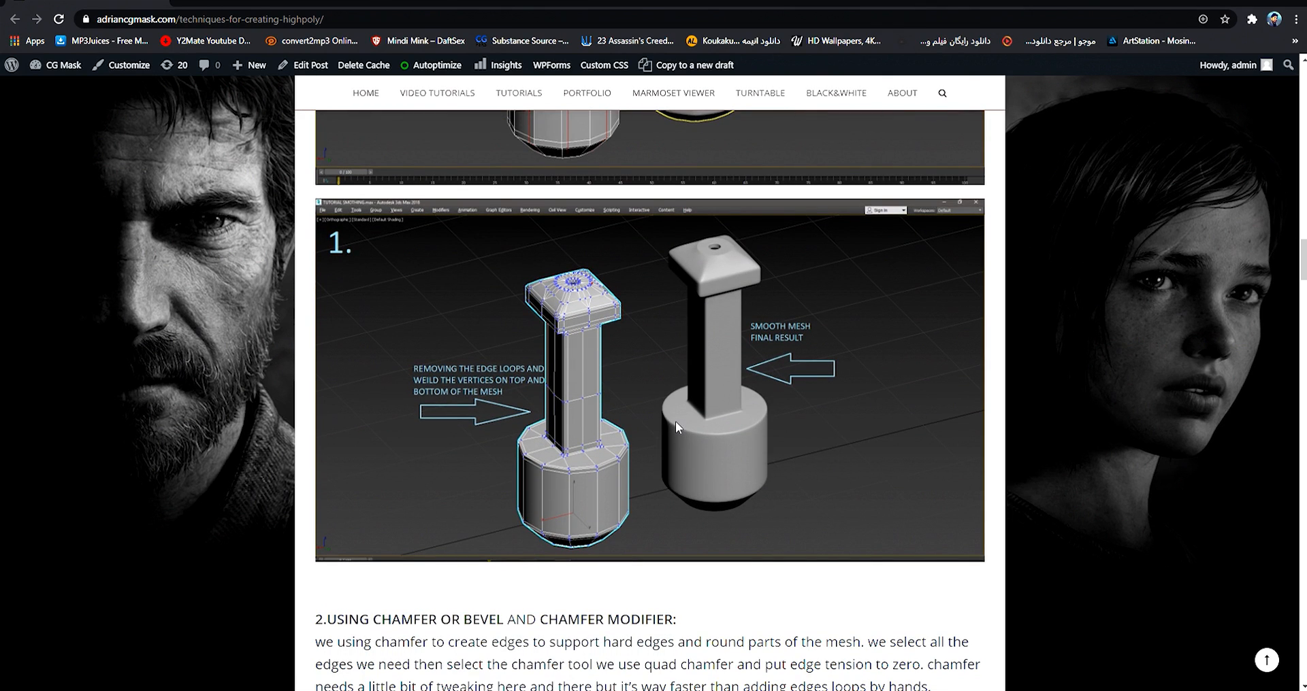
{"action": "scroll", "coordinate": [667, 421], "scroll_direction": "up", "scroll_amount": 6}
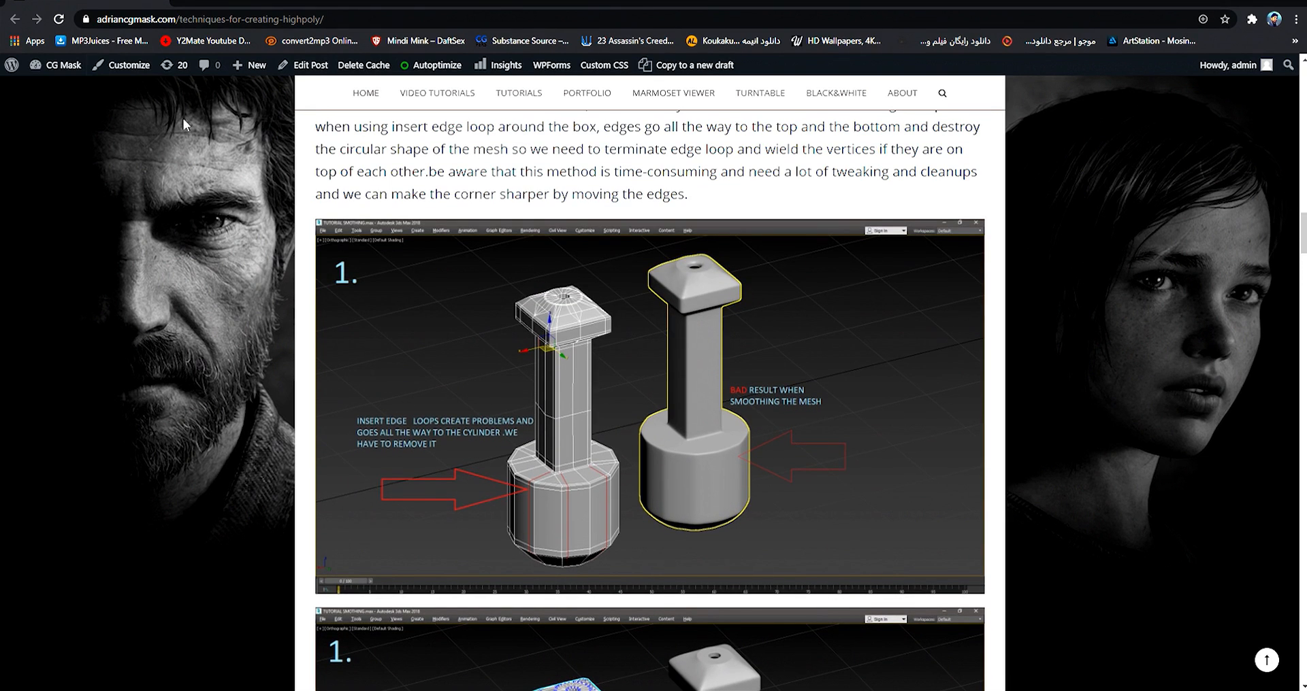
Step: Review the article's introduction, the top-view polygon comparison and the images of the support loop method again
{"action": "scroll", "coordinate": [222, 158], "scroll_direction": "up", "scroll_amount": 7}
{"action": "scroll", "coordinate": [213, 189], "scroll_direction": "up", "scroll_amount": 10}
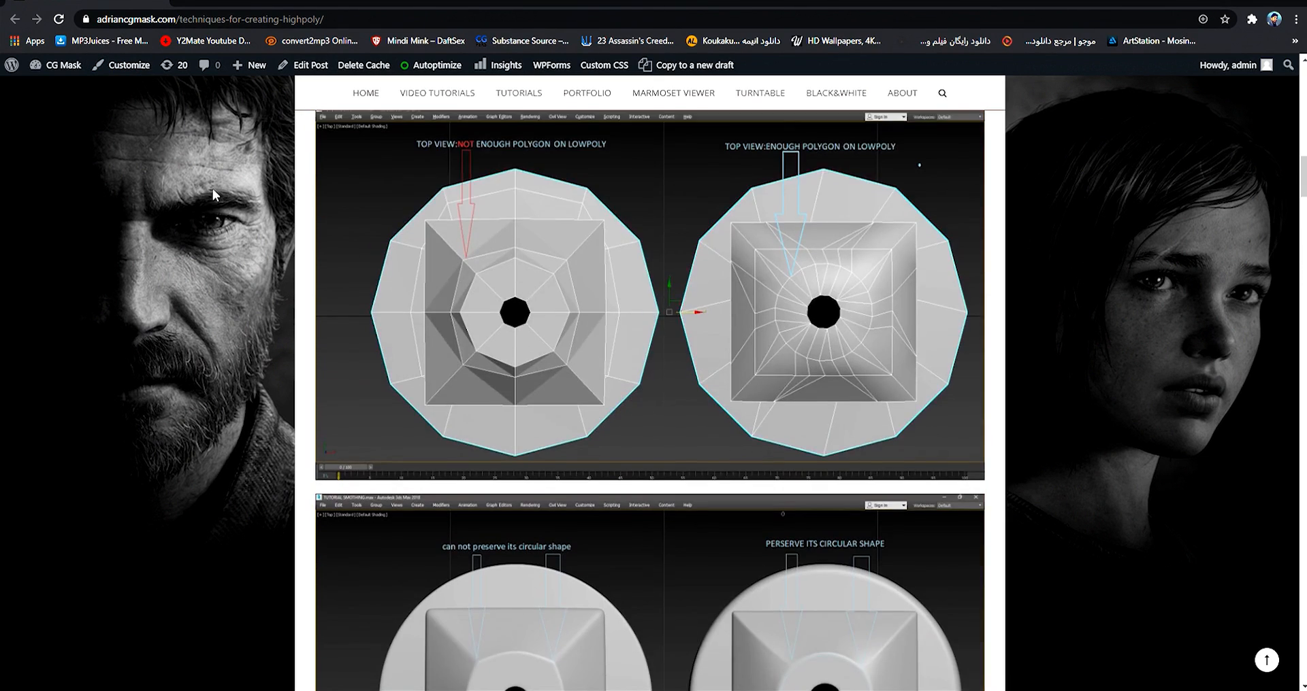
{"action": "scroll", "coordinate": [213, 166], "scroll_direction": "up", "scroll_amount": 12}
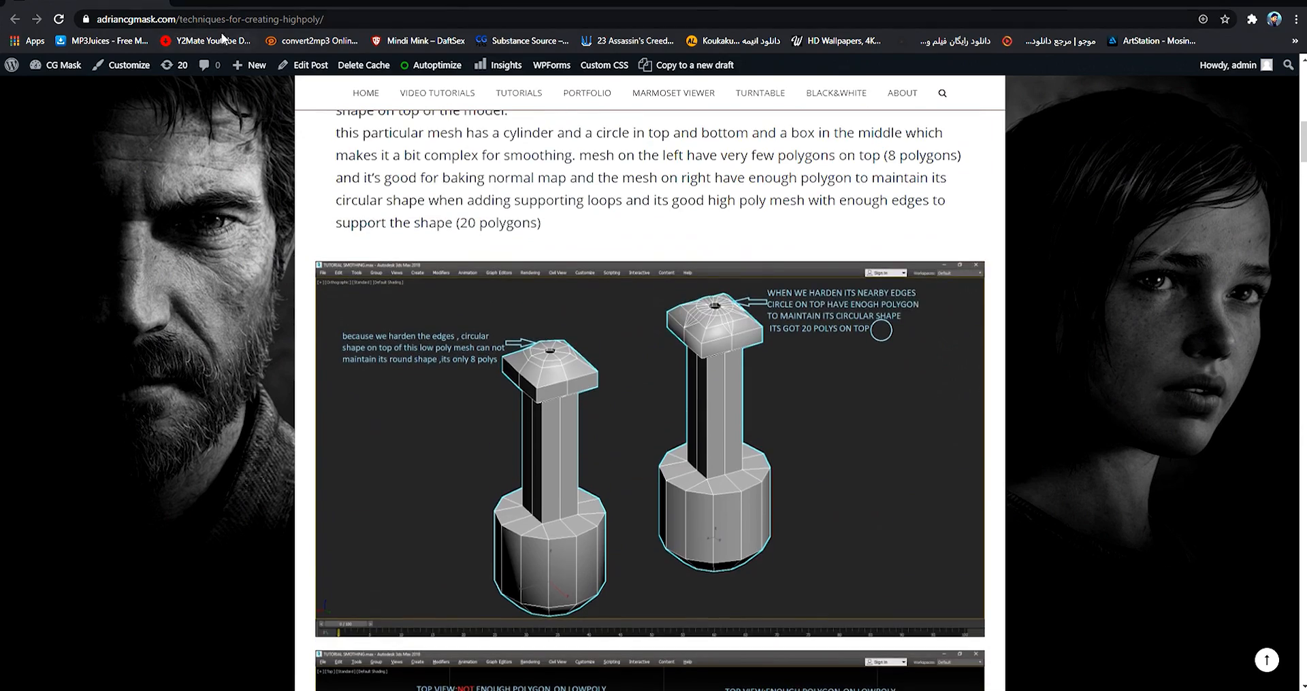
{"action": "scroll", "coordinate": [390, 347], "scroll_direction": "down", "scroll_amount": 10}
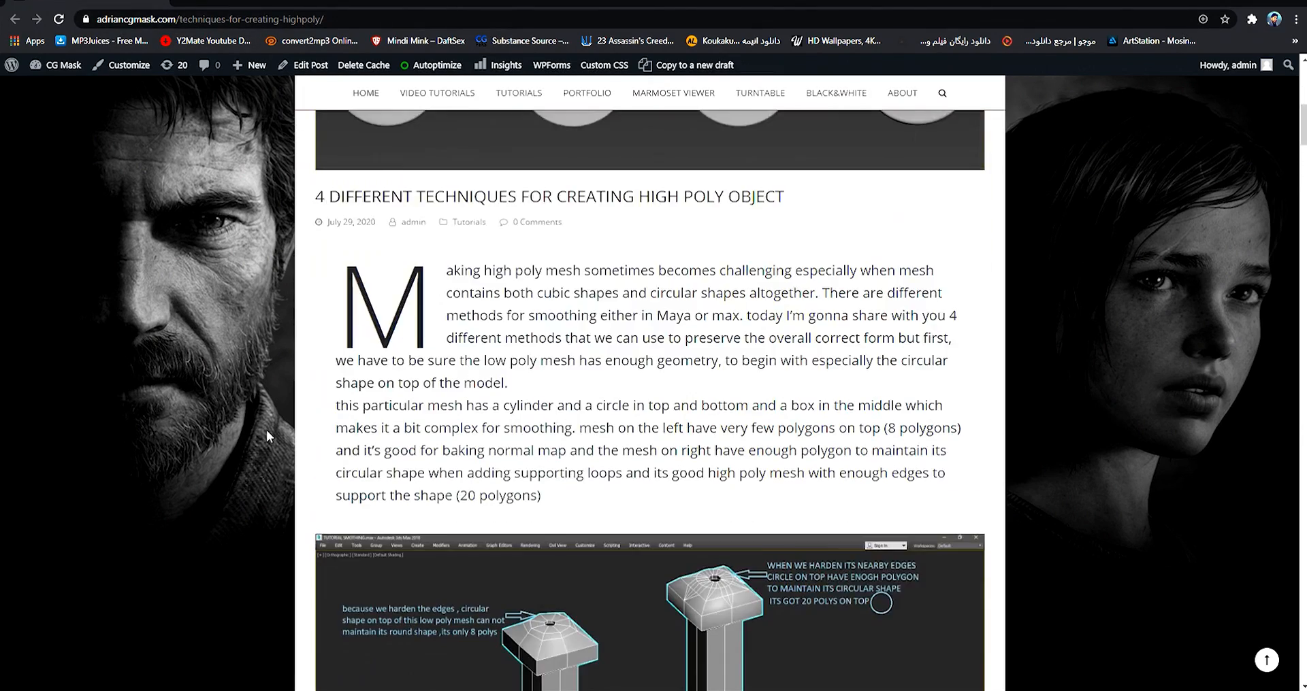
{"action": "scroll", "coordinate": [535, 361], "scroll_direction": "down", "scroll_amount": 20}
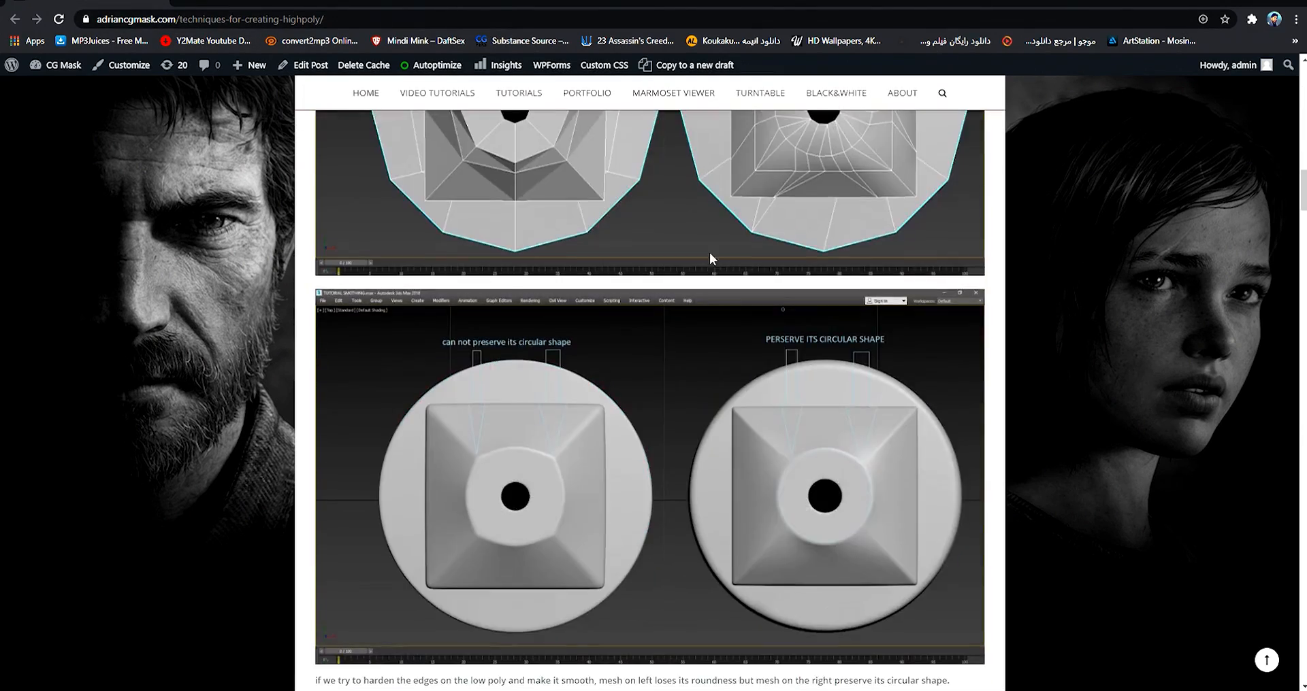
{"action": "scroll", "coordinate": [580, 368], "scroll_direction": "up", "scroll_amount": 15}
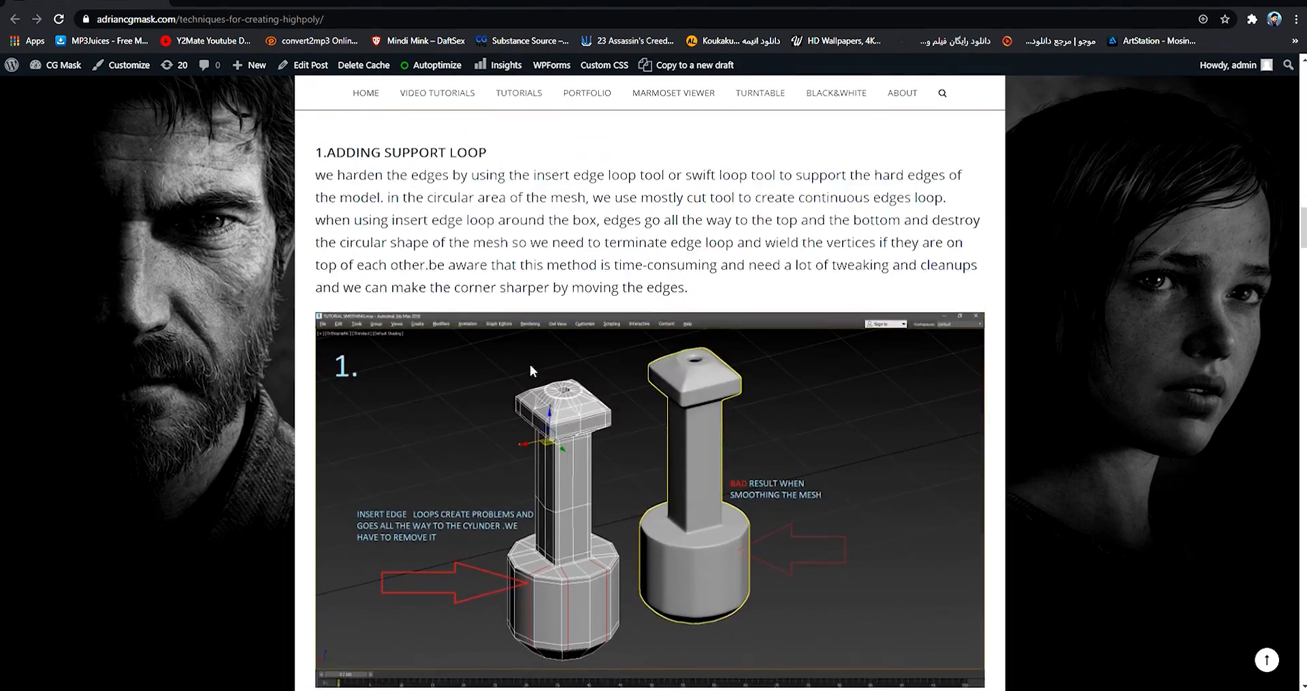
{"action": "scroll", "coordinate": [572, 367], "scroll_direction": "up", "scroll_amount": 6}
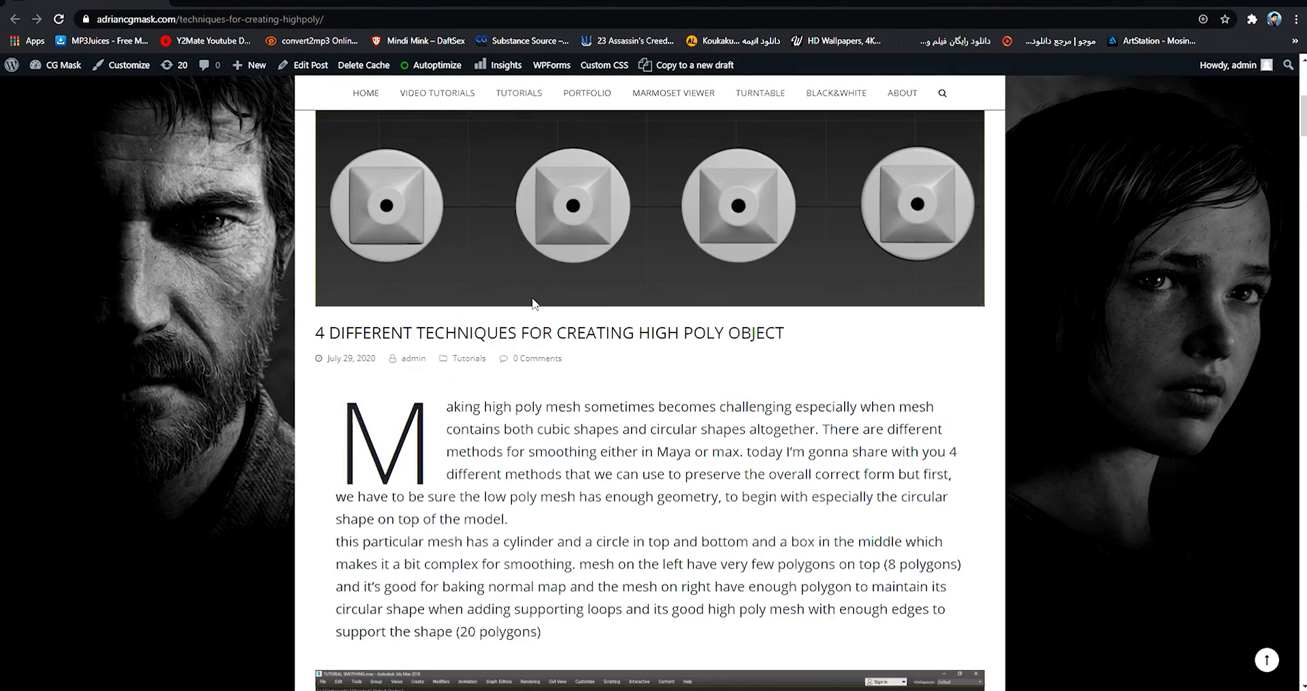
{"action": "scroll", "coordinate": [533, 303], "scroll_direction": "down", "scroll_amount": 20}
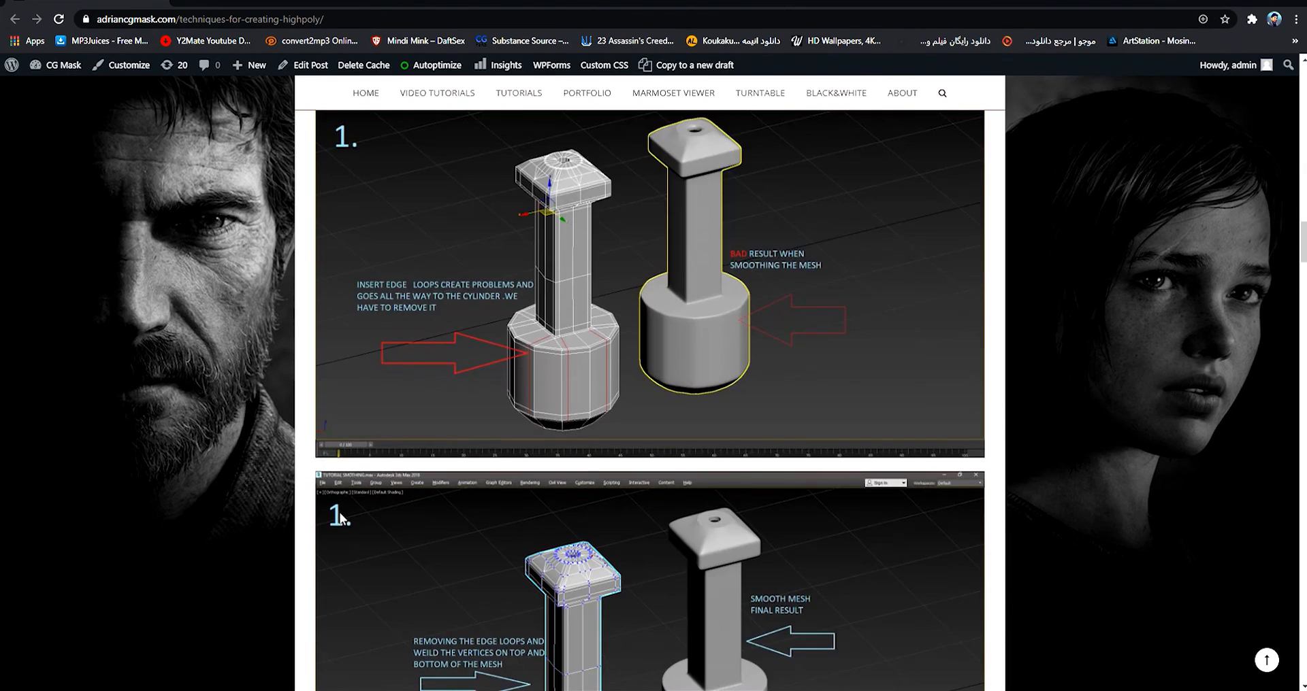
{"action": "scroll", "coordinate": [342, 518], "scroll_direction": "down", "scroll_amount": 6}
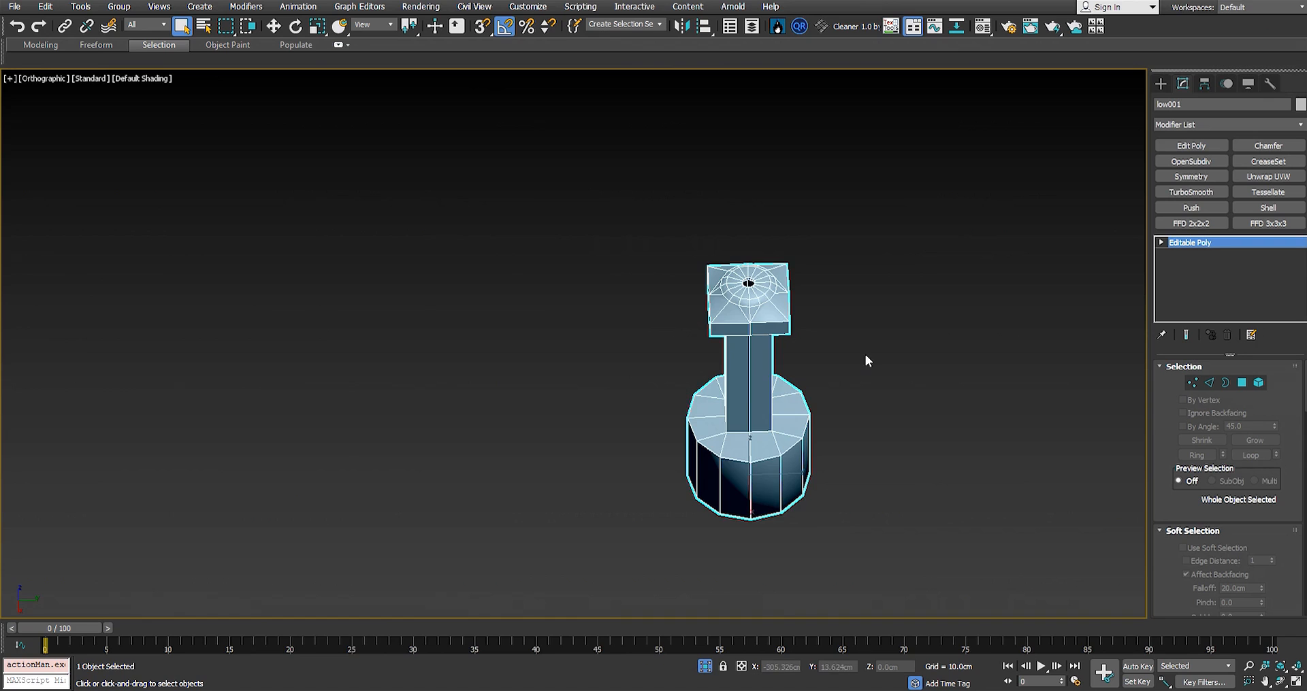
Step: Switch to 3ds Max and examine the vertices around the circular dome on the low poly model's cap
{"action": "middle_click_drag", "start_coordinate": [864, 354], "coordinate": [529, 320], "text": "alt"}
{"action": "scroll", "coordinate": [604, 294], "scroll_direction": "up", "scroll_amount": 5}
{"action": "scroll", "coordinate": [633, 290], "scroll_direction": "up", "scroll_amount": 4}
{"action": "scroll", "coordinate": [630, 304], "scroll_direction": "down", "scroll_amount": 4}
{"action": "scroll", "coordinate": [584, 384], "scroll_direction": "down", "scroll_amount": 4}
{"action": "scroll", "coordinate": [544, 303], "scroll_direction": "up", "scroll_amount": 4}
{"action": "middle_click_drag", "start_coordinate": [529, 320], "coordinate": [594, 294]}
{"action": "scroll", "coordinate": [626, 412], "scroll_direction": "down", "scroll_amount": 2}
{"action": "scroll", "coordinate": [615, 345], "scroll_direction": "up", "scroll_amount": 4}
{"action": "key", "text": "1"}
{"action": "left_click", "coordinate": [607, 260]}
{"action": "scroll", "coordinate": [608, 264], "scroll_direction": "down", "scroll_amount": 4}
{"action": "key", "text": "w"}
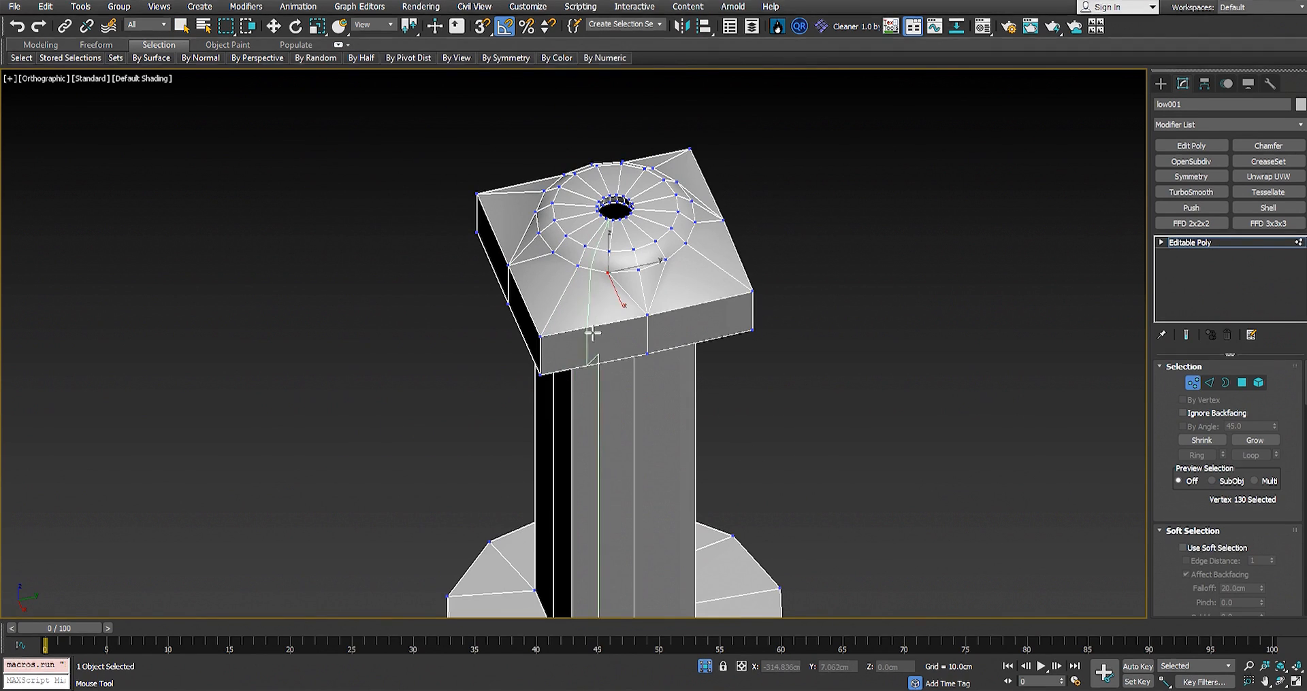
Step: Select the front corner edges of the cap's upper rim and the edge loops along its underside
{"action": "key", "text": "2"}
{"action": "double_click", "coordinate": [581, 327]}
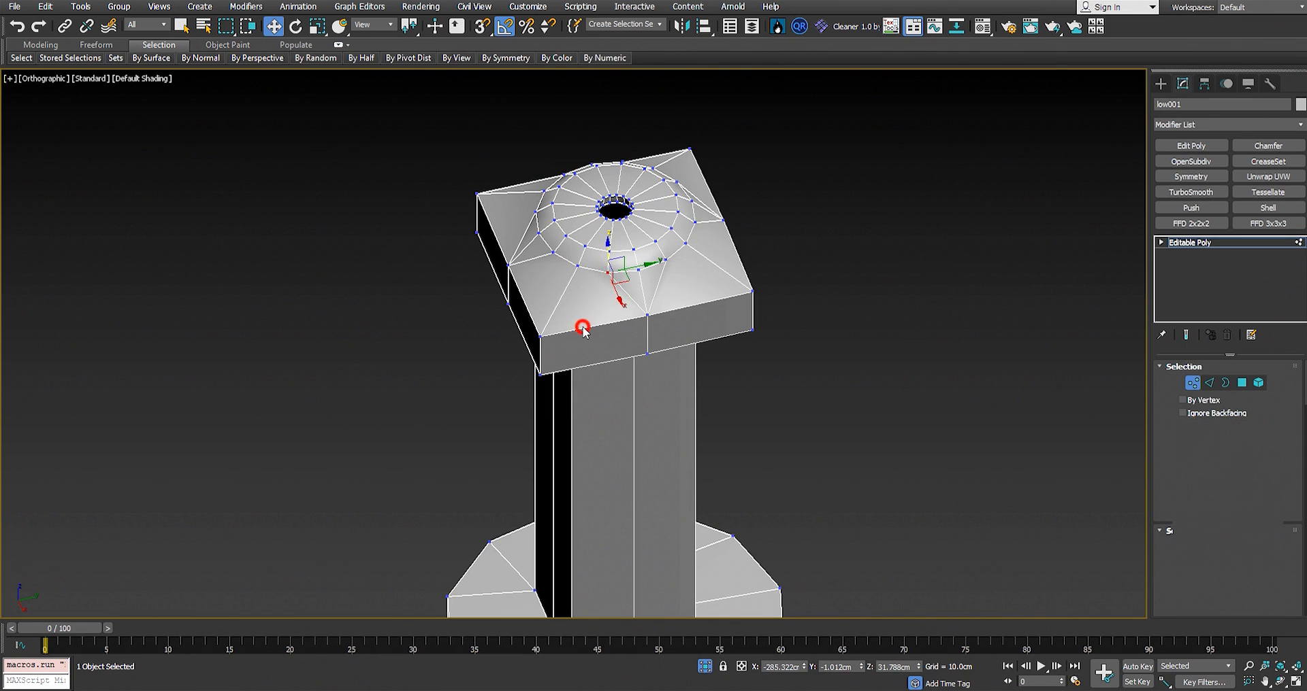
{"action": "middle_click_drag", "start_coordinate": [597, 327], "coordinate": [658, 311], "text": "alt"}
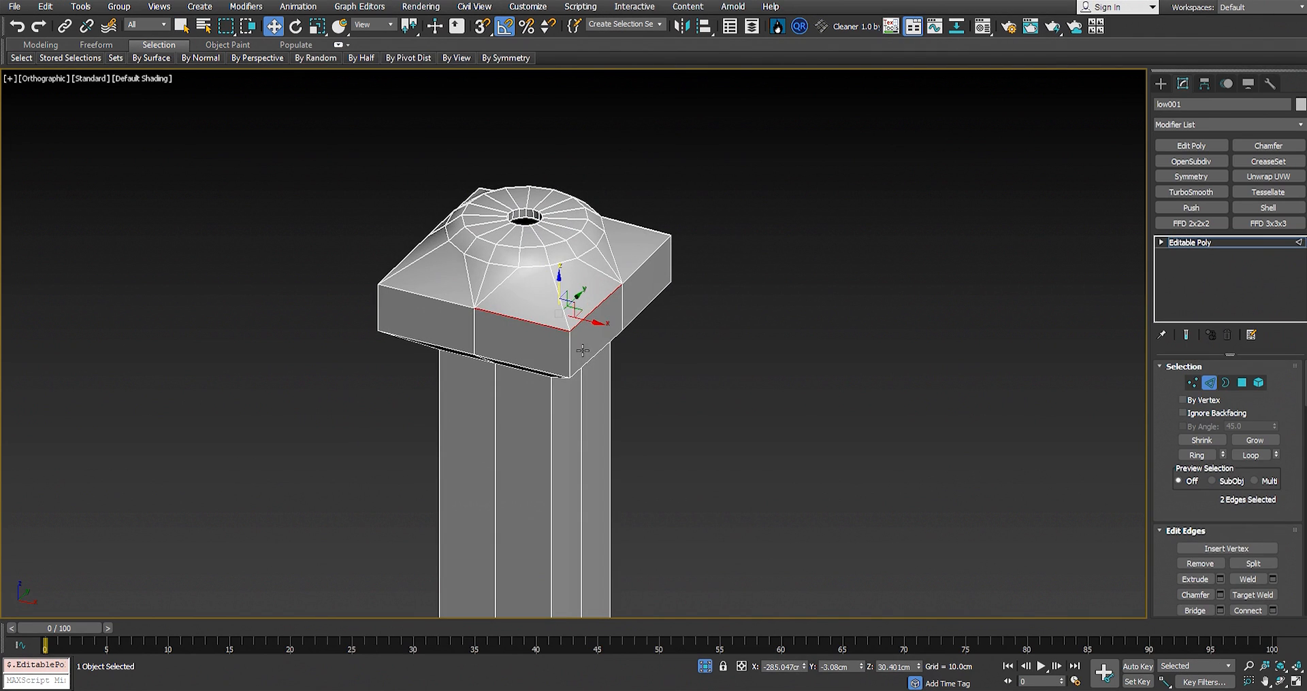
{"action": "double_click", "coordinate": [595, 356], "text": "ctrl"}
{"action": "middle_click_drag", "start_coordinate": [595, 356], "coordinate": [559, 240], "text": "alt"}
{"action": "key", "text": "q"}
{"action": "double_click", "coordinate": [541, 221]}
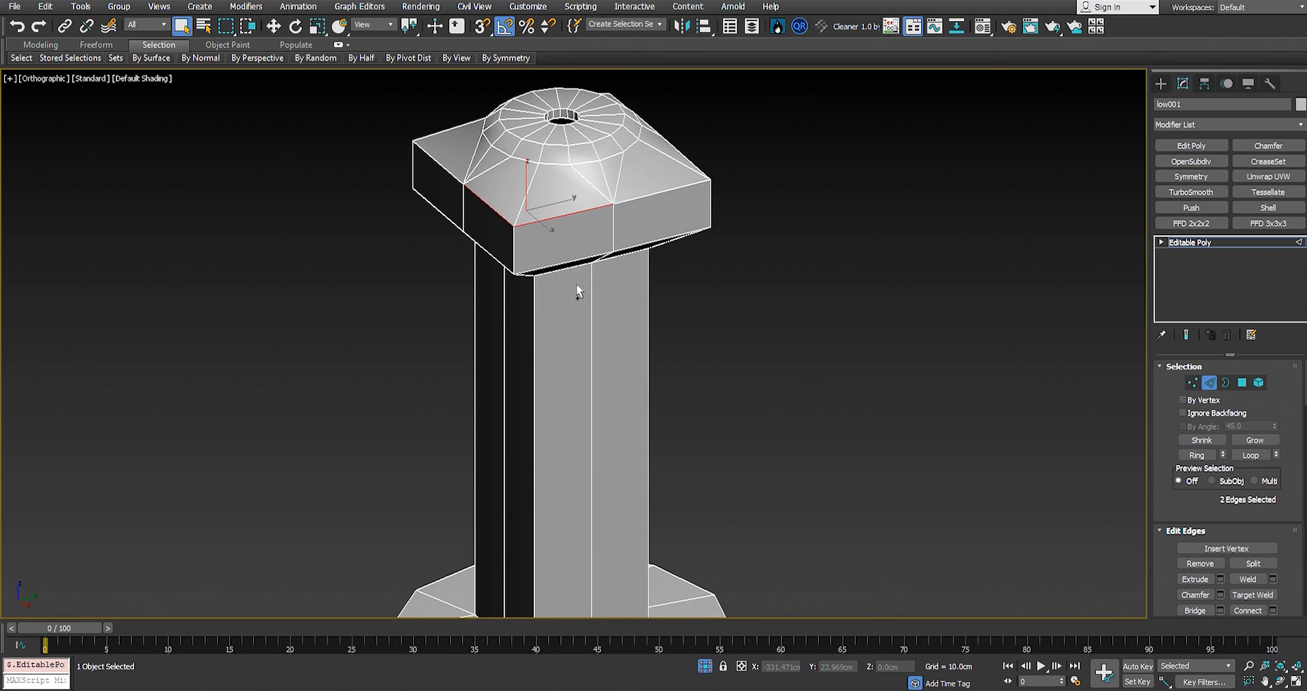
{"action": "double_click", "coordinate": [556, 263], "text": "ctrl"}
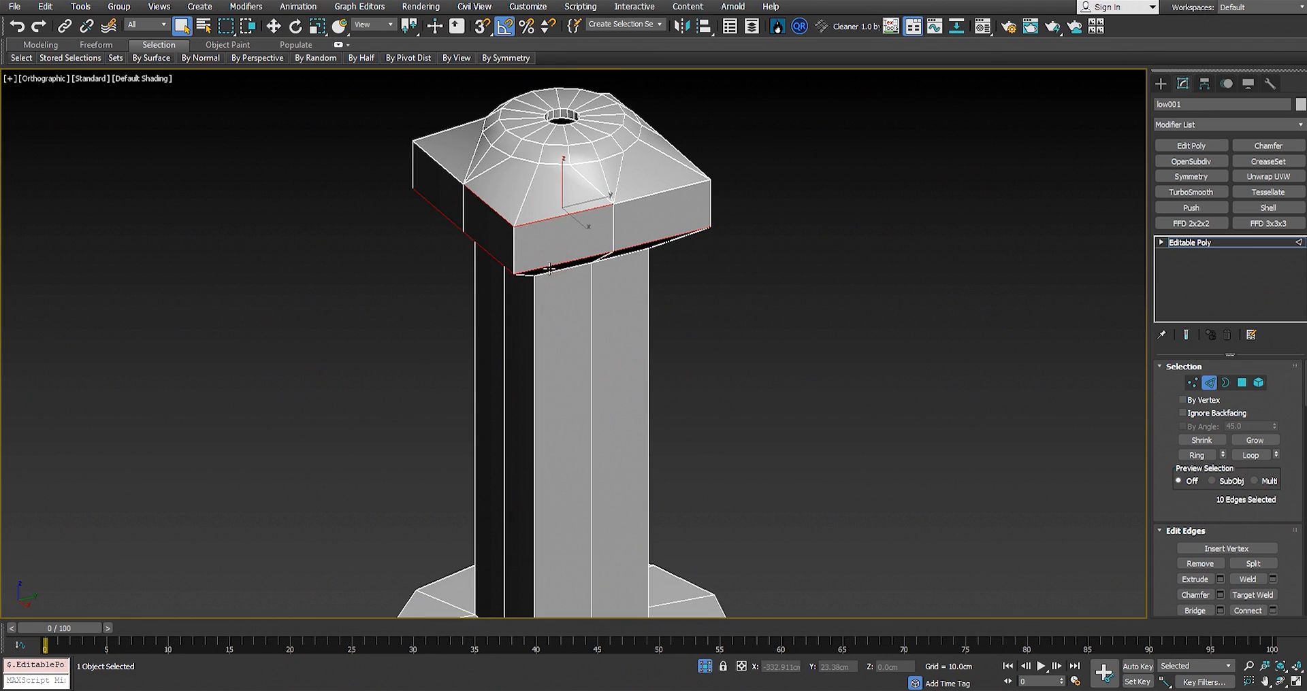
{"action": "double_click", "coordinate": [549, 273], "text": "ctrl"}
Step: Add the upper rim edge loop of the cylindrical base to the edge selection
{"action": "middle_click_drag", "start_coordinate": [548, 272], "coordinate": [598, 160]}
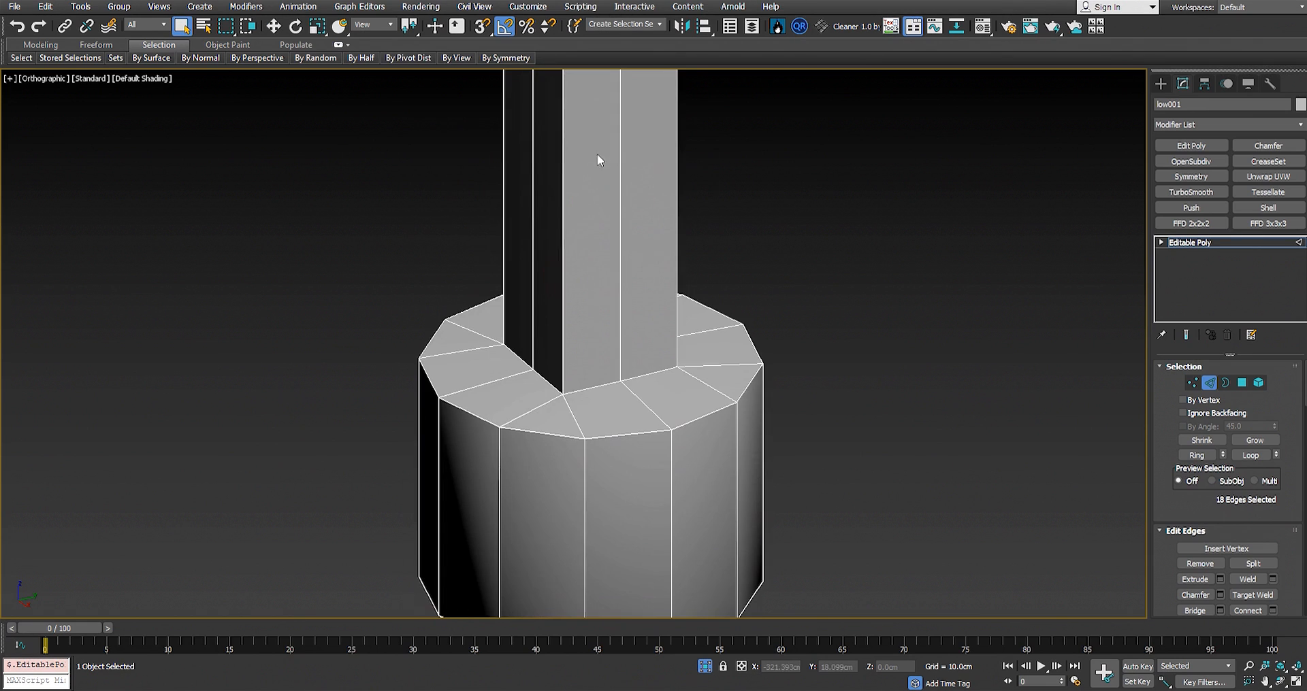
{"action": "double_click", "coordinate": [553, 433], "text": "ctrl"}
{"action": "middle_click_drag", "start_coordinate": [484, 198], "coordinate": [499, 274], "text": "alt"}
{"action": "middle_click_drag", "start_coordinate": [499, 274], "coordinate": [502, 295]}
{"action": "middle_click_drag", "start_coordinate": [596, 168], "coordinate": [614, 328]}
{"action": "middle_click_drag", "start_coordinate": [596, 201], "coordinate": [596, 274]}
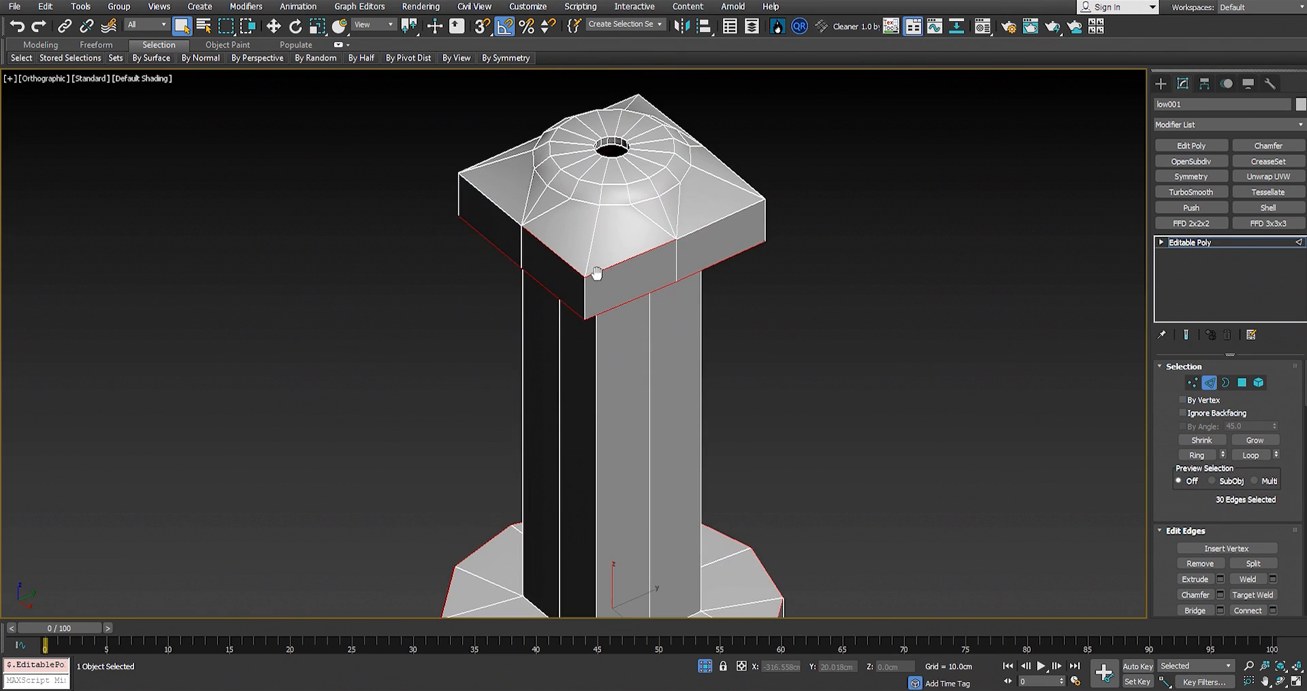
Step: Remove the pairs of slanted edges connecting the midpoint of each side of the cap to the dome
{"action": "left_click", "coordinate": [618, 258]}
{"action": "scroll", "coordinate": [618, 259], "scroll_direction": "up", "scroll_amount": 5}
{"action": "left_click", "coordinate": [632, 223]}
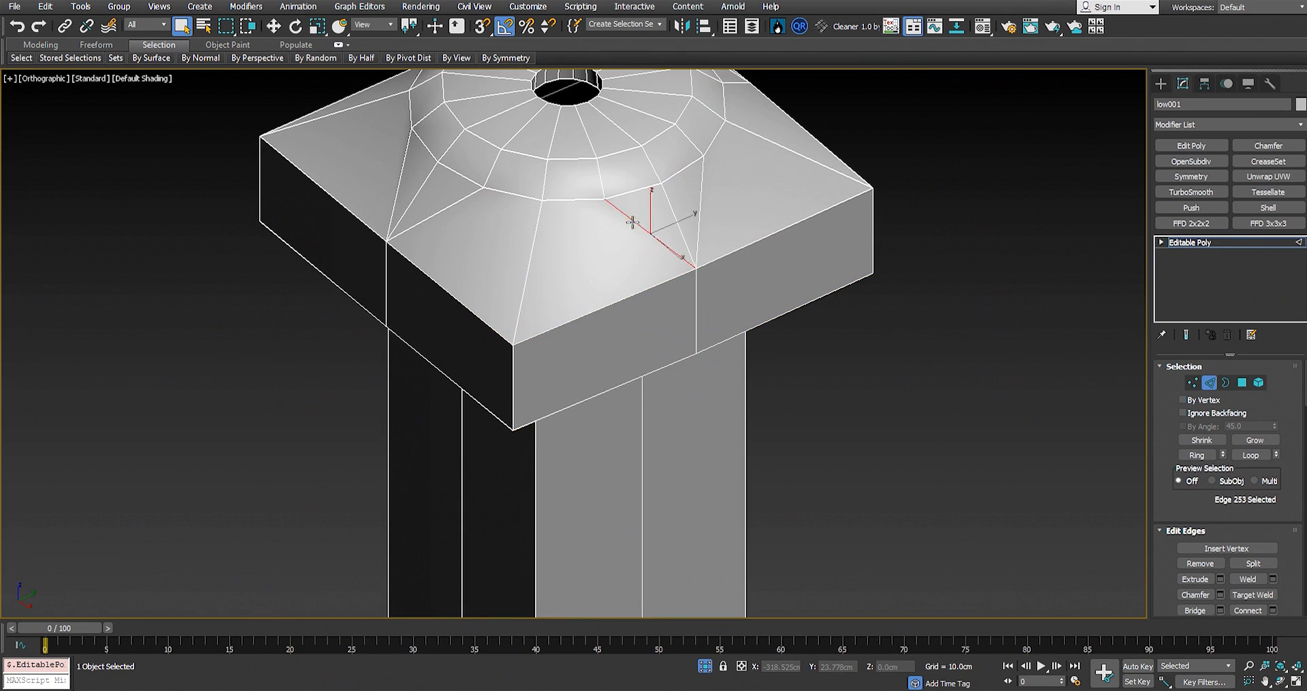
{"action": "left_click", "coordinate": [700, 205], "text": "ctrl"}
{"action": "middle_click_drag", "start_coordinate": [616, 286], "coordinate": [598, 256], "text": "alt"}
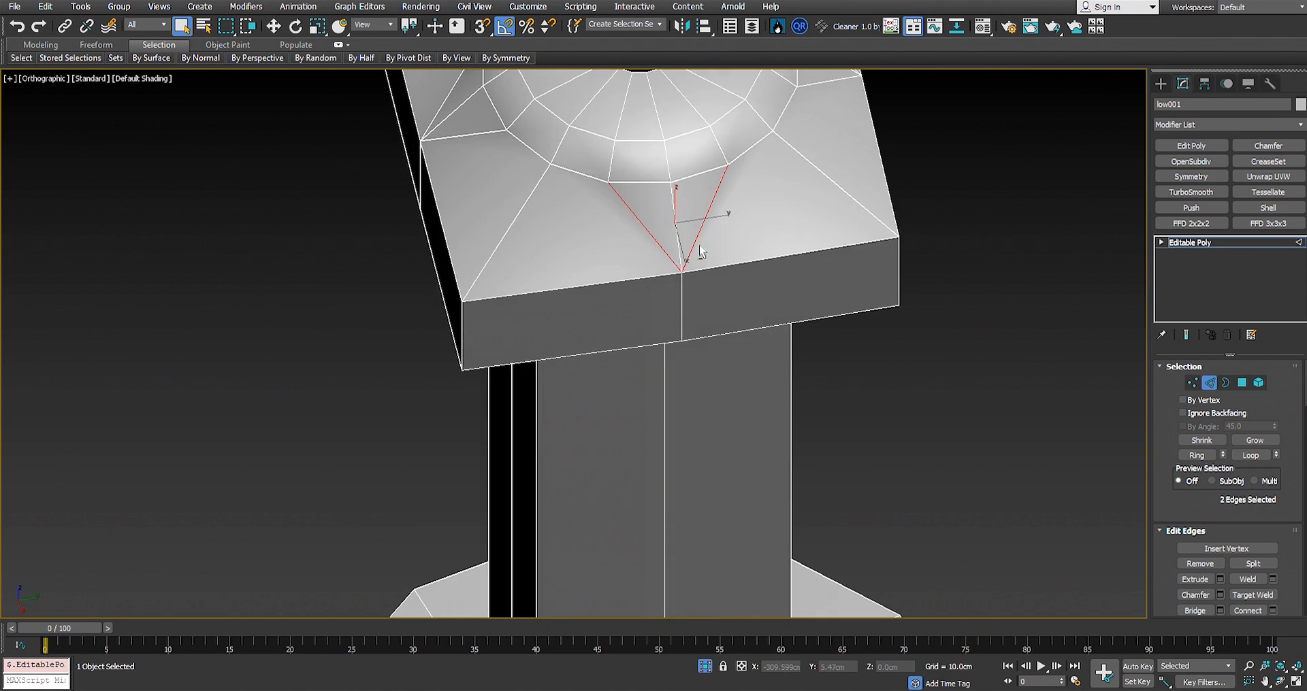
{"action": "middle_click_drag", "start_coordinate": [701, 251], "coordinate": [481, 329], "text": "alt"}
{"action": "left_click", "coordinate": [481, 334], "text": "ctrl"}
{"action": "left_click", "coordinate": [413, 306], "text": "ctrl"}
{"action": "middle_click_drag", "start_coordinate": [413, 307], "coordinate": [332, 242], "text": "alt"}
{"action": "left_click", "coordinate": [330, 239], "text": "ctrl"}
{"action": "left_click", "coordinate": [345, 193], "text": "ctrl"}
{"action": "middle_click_drag", "start_coordinate": [344, 192], "coordinate": [611, 241], "text": "alt"}
{"action": "left_click", "coordinate": [747, 277], "text": "ctrl"}
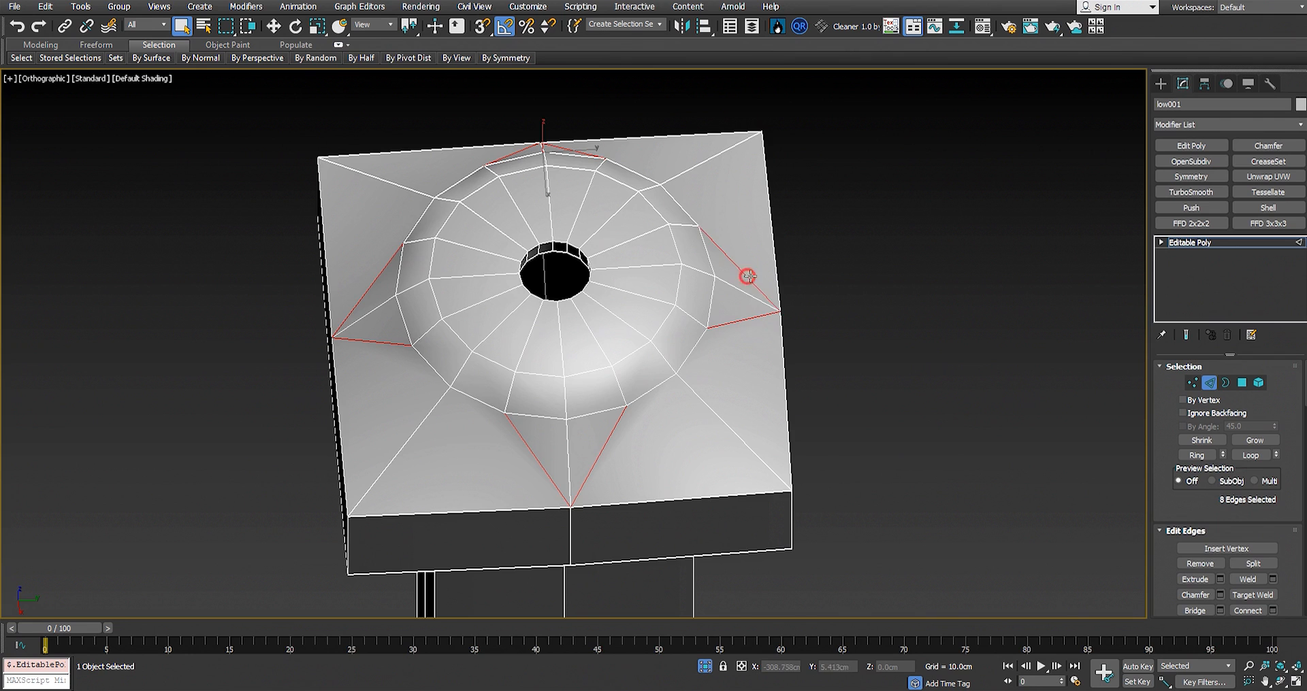
{"action": "middle_click_drag", "start_coordinate": [729, 343], "coordinate": [792, 368], "text": "alt"}
{"action": "key", "text": "ctrl+BackSpace"}
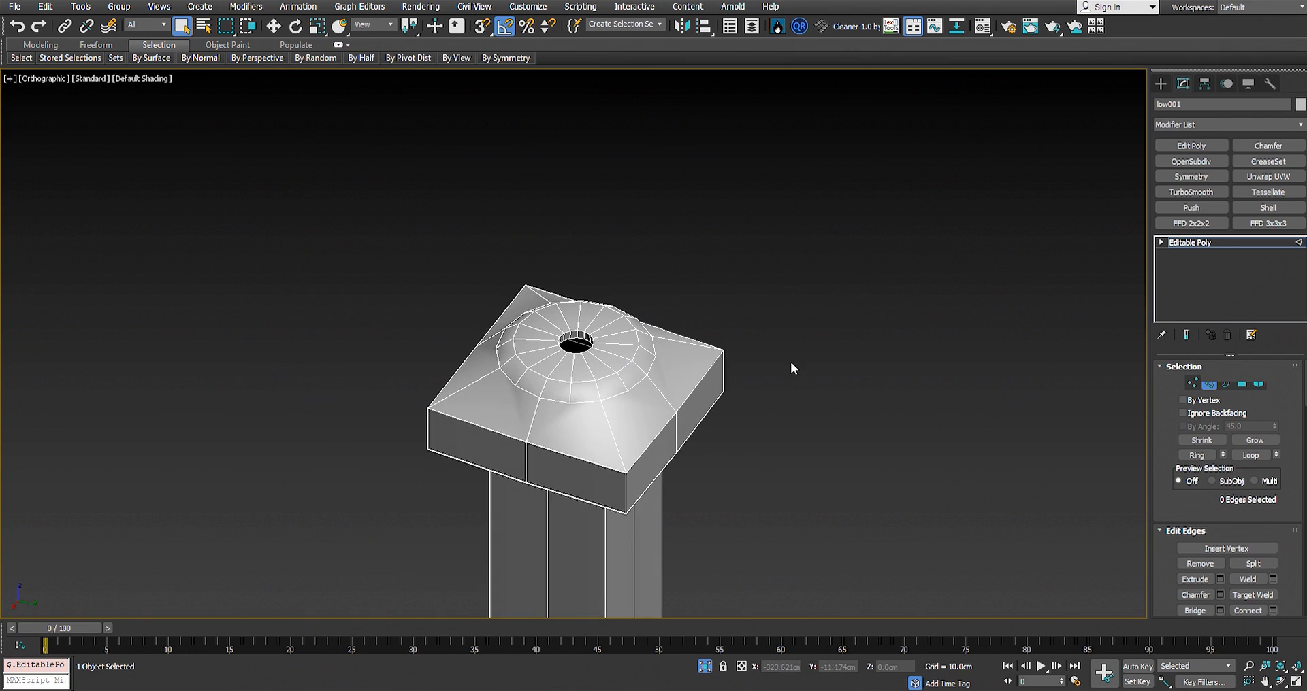
Step: Select all hard edges of the model with the Hard edge selection command
{"action": "middle_click_drag", "start_coordinate": [566, 382], "coordinate": [695, 264], "text": "alt"}
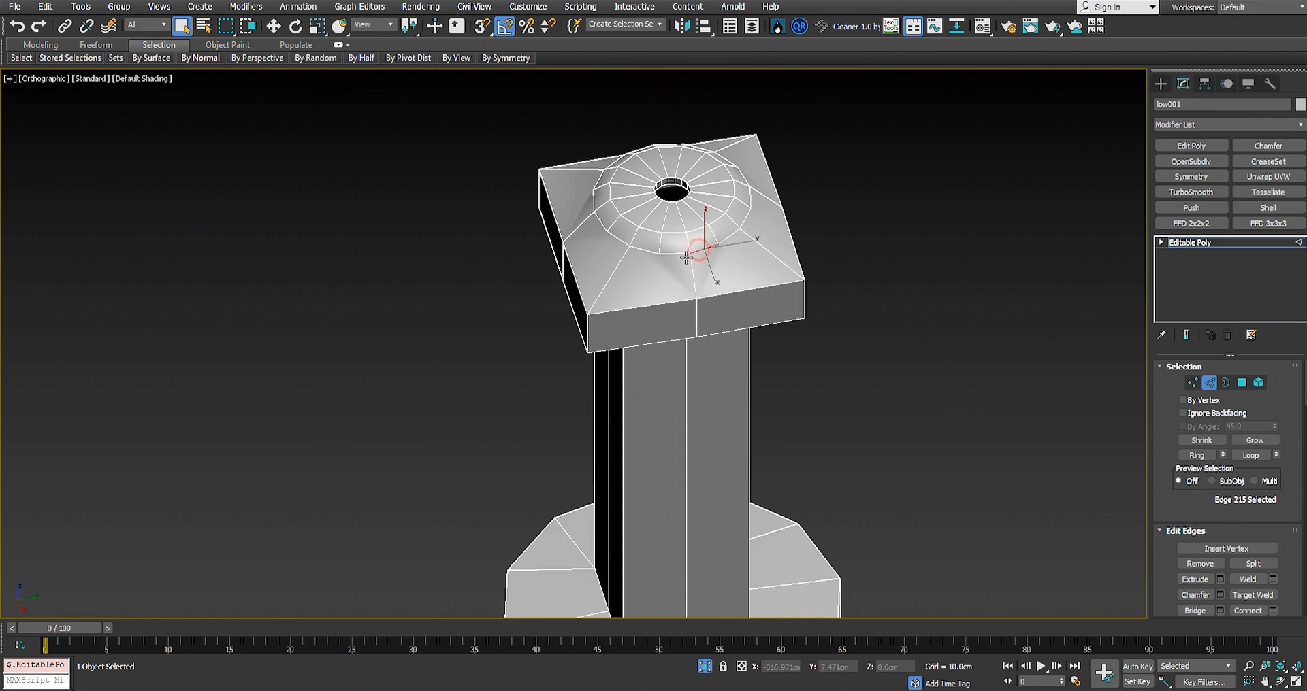
{"action": "scroll", "coordinate": [699, 250], "scroll_direction": "up", "scroll_amount": 3}
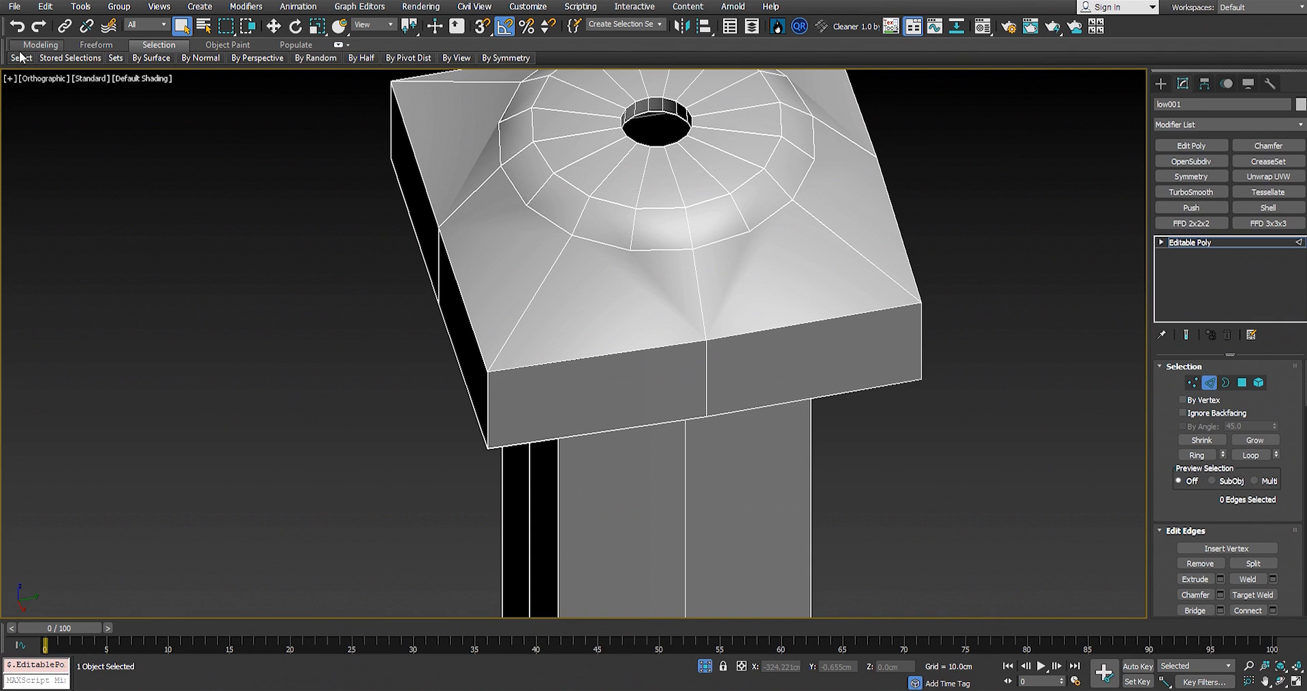
{"action": "mouse_move", "coordinate": [21, 57]}
{"action": "left_click", "coordinate": [125, 85]}
{"action": "scroll", "coordinate": [166, 124], "scroll_direction": "down", "scroll_amount": 2}
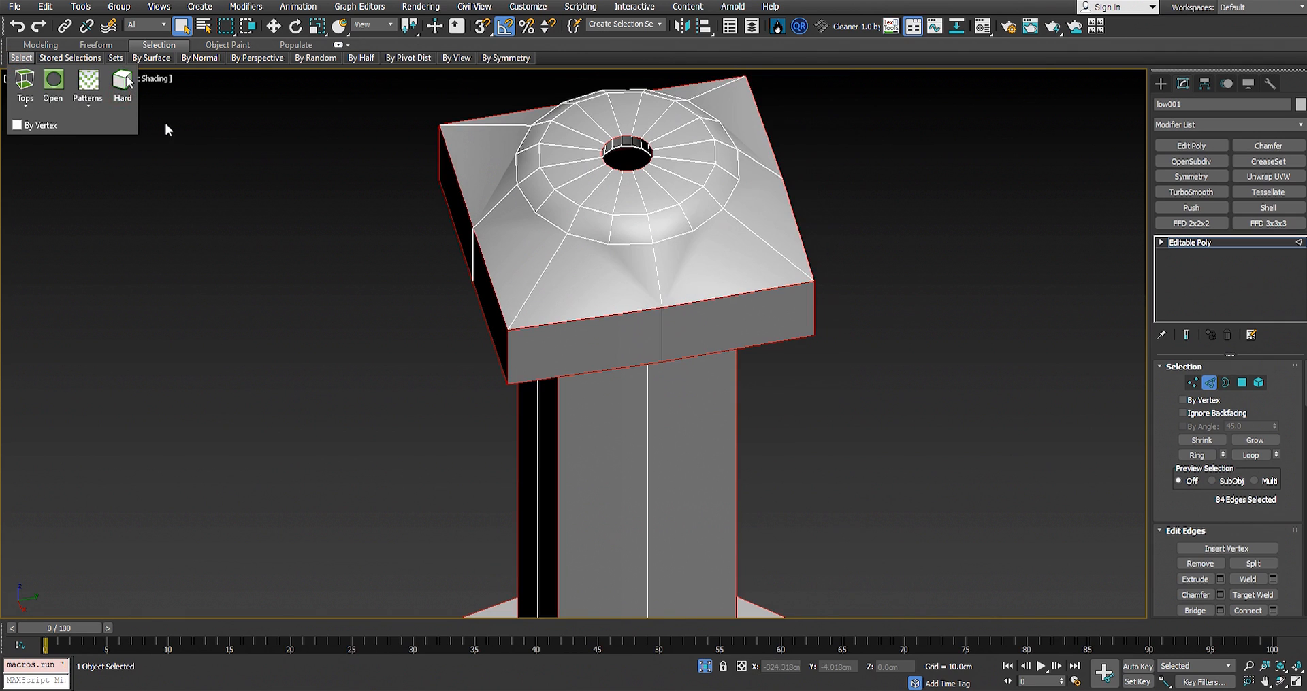
{"action": "middle_click_drag", "start_coordinate": [663, 241], "coordinate": [645, 189]}
{"action": "scroll", "coordinate": [651, 245], "scroll_direction": "down", "scroll_amount": 4}
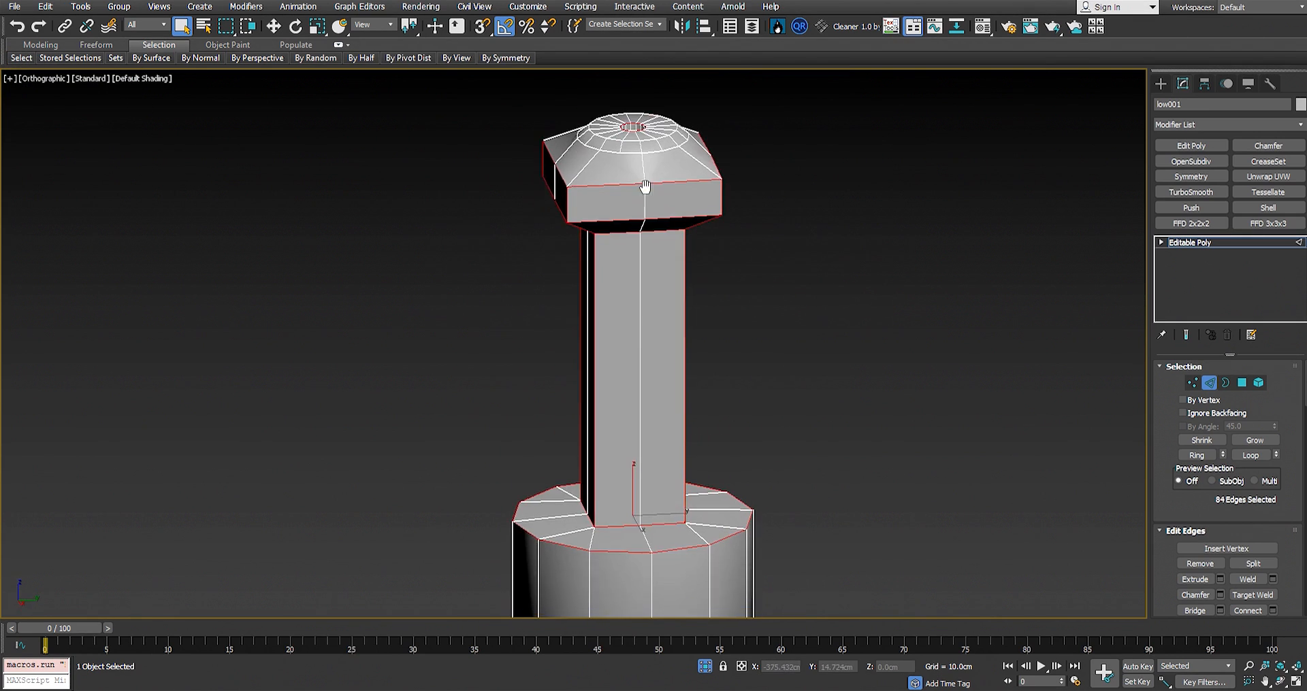
Step: Add the edge loop around the cylindrical base's lower rim, above the bottom bevel, to the selection
{"action": "middle_click_drag", "start_coordinate": [646, 436], "coordinate": [674, 296]}
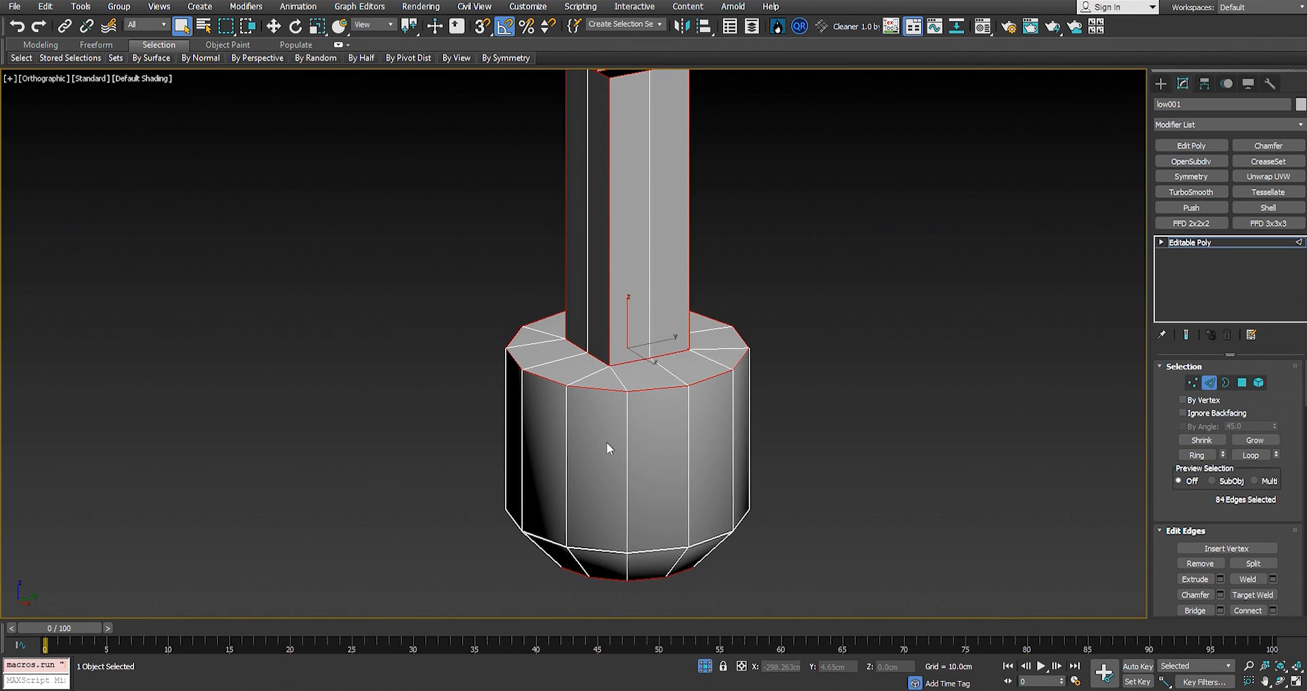
{"action": "scroll", "coordinate": [648, 544], "scroll_direction": "up", "scroll_amount": 5}
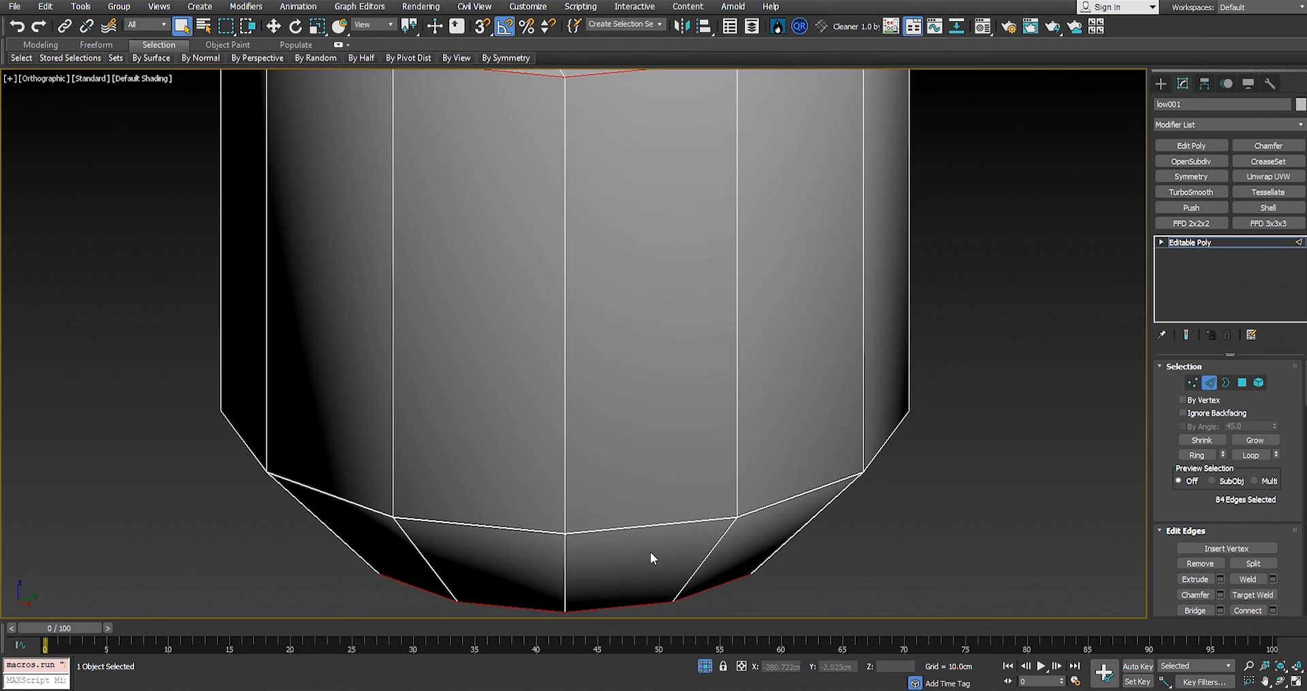
{"action": "left_click", "coordinate": [634, 525], "text": "ctrl"}
{"action": "scroll", "coordinate": [473, 518], "scroll_direction": "down", "scroll_amount": 5}
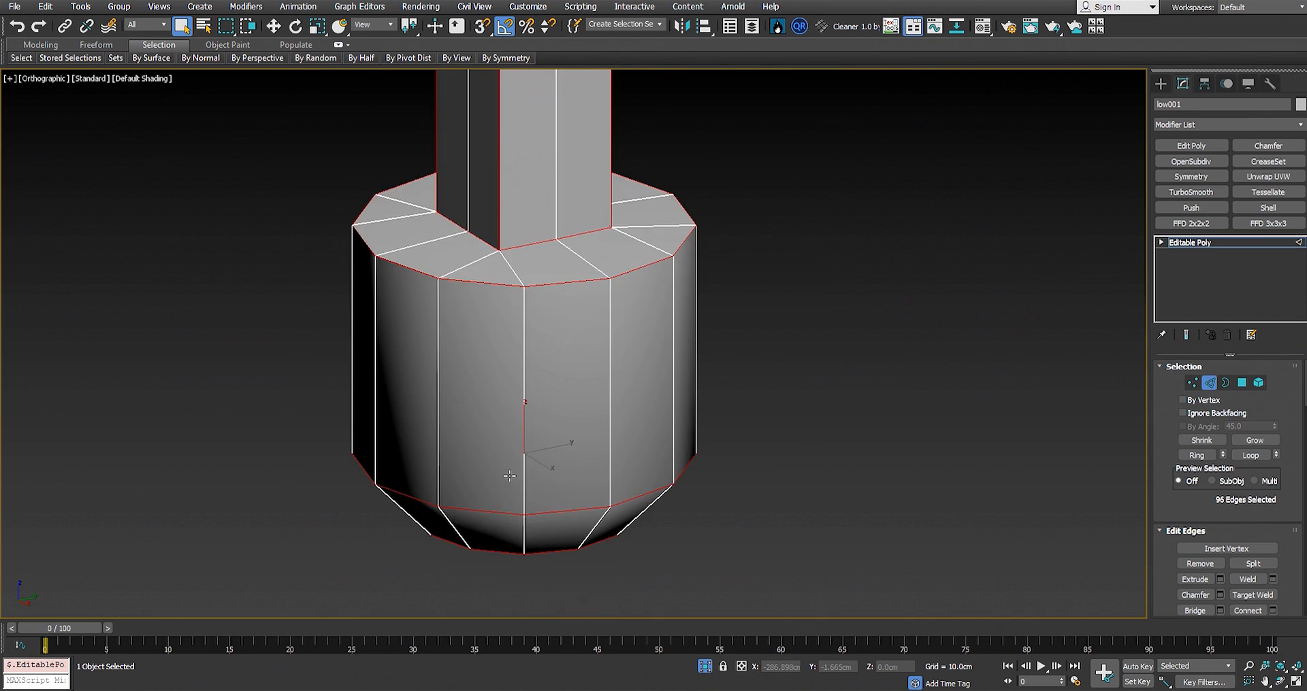
Step: Add the upper edge loop of the cap's dome, around the face with the hole, to the edge selection
{"action": "middle_click_drag", "start_coordinate": [516, 300], "coordinate": [530, 558]}
{"action": "middle_click_drag", "start_coordinate": [507, 137], "coordinate": [489, 450]}
{"action": "scroll", "coordinate": [474, 288], "scroll_direction": "up", "scroll_amount": 5}
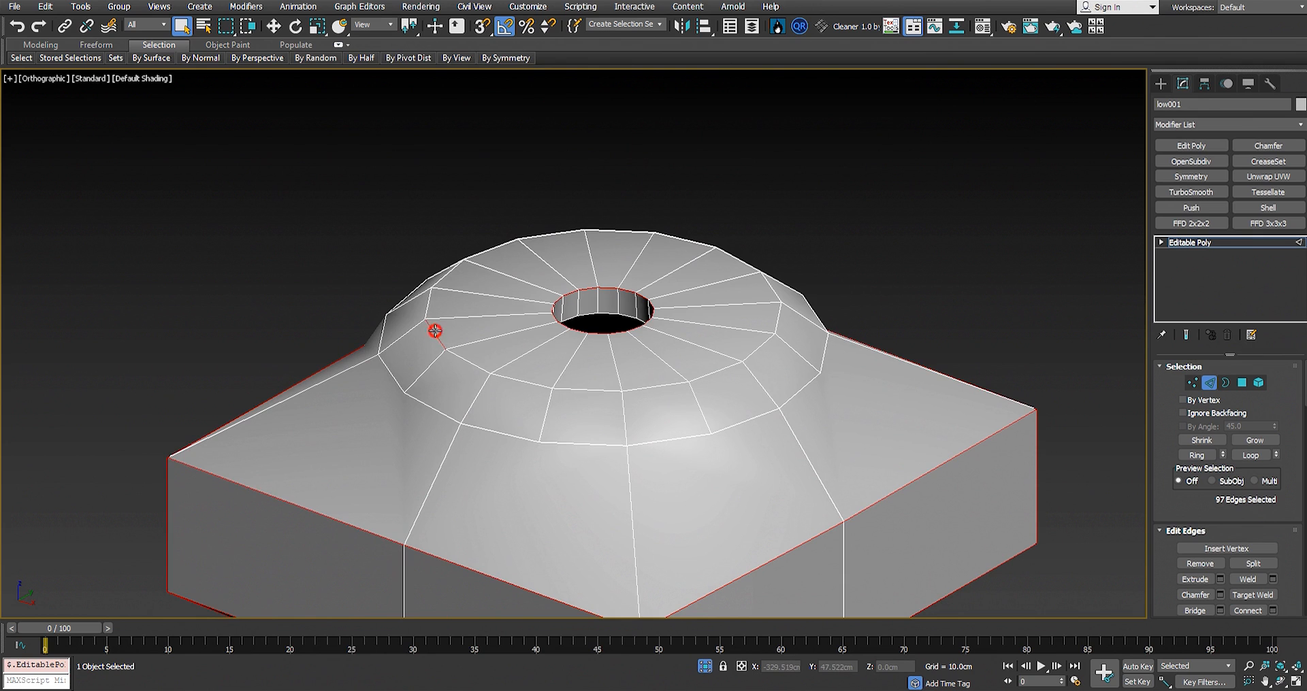
{"action": "double_click", "coordinate": [435, 331], "text": "ctrl"}
{"action": "scroll", "coordinate": [554, 341], "scroll_direction": "down", "scroll_amount": 4}
{"action": "middle_click_drag", "start_coordinate": [554, 340], "coordinate": [547, 135], "text": "alt"}
{"action": "scroll", "coordinate": [531, 369], "scroll_direction": "up", "scroll_amount": 5}
{"action": "scroll", "coordinate": [548, 135], "scroll_direction": "down", "scroll_amount": 5}
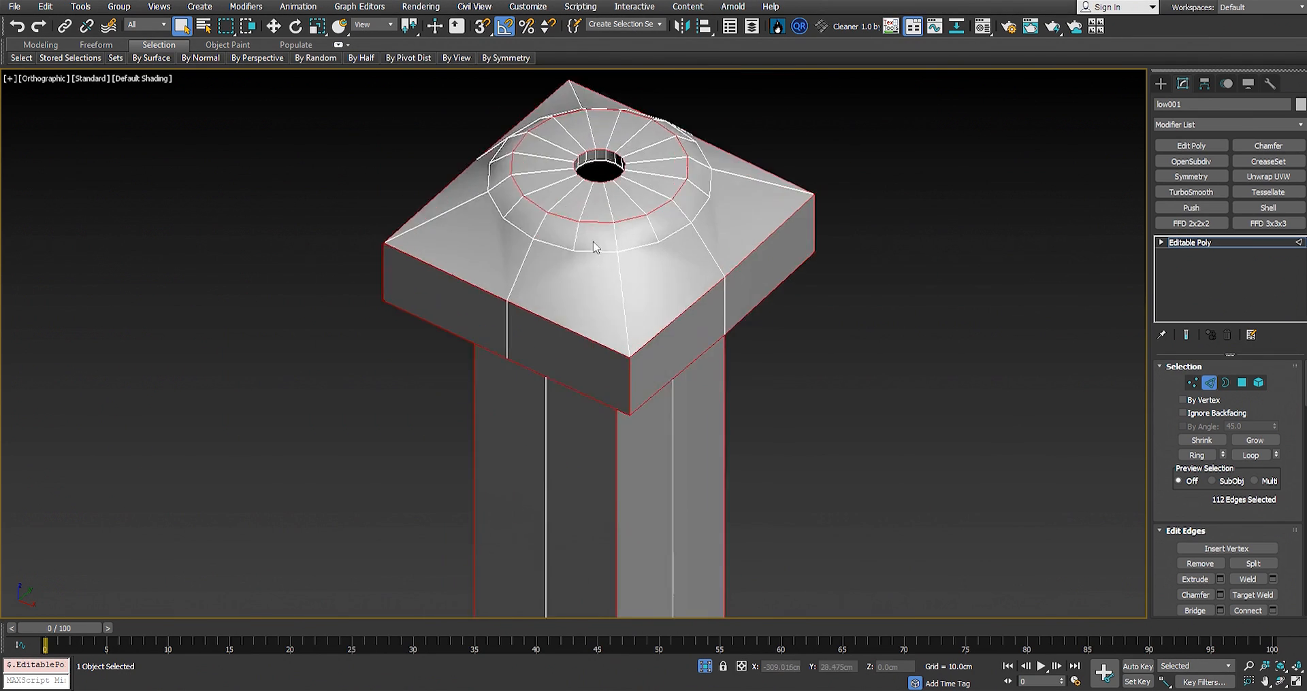
Step: Chamfer the selected hard edges by 0.1 cm with 1 segment and an edge tension of 0
{"action": "middle_click_drag", "start_coordinate": [594, 246], "coordinate": [738, 251], "text": "alt"}
{"action": "right_click", "coordinate": [736, 247]}
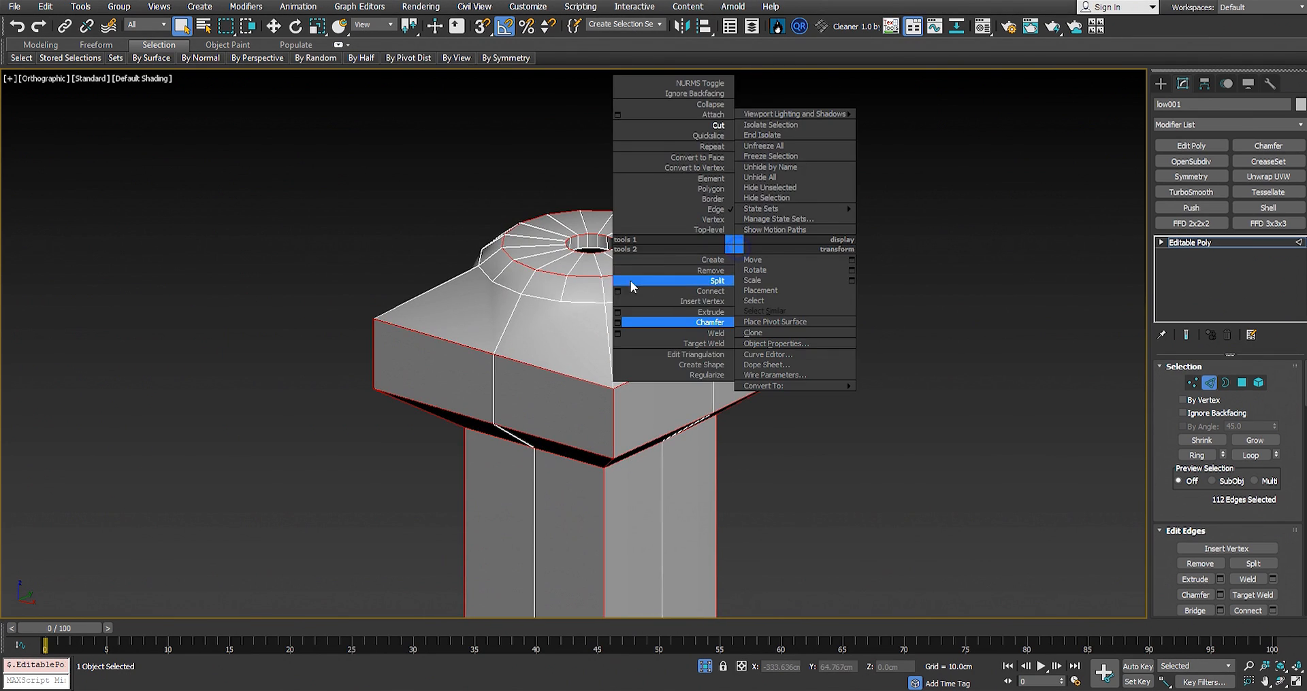
{"action": "left_click", "coordinate": [618, 320]}
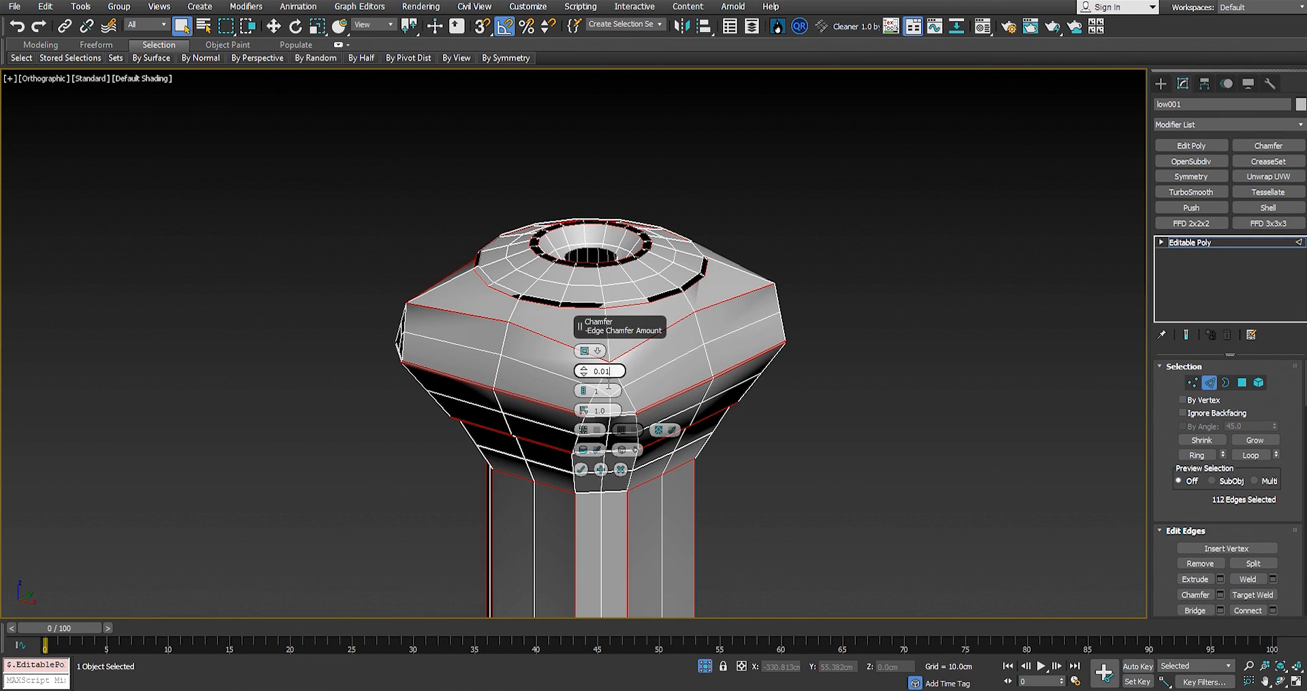
{"action": "type", "text": "0.1"}
{"action": "key", "text": "Return"}
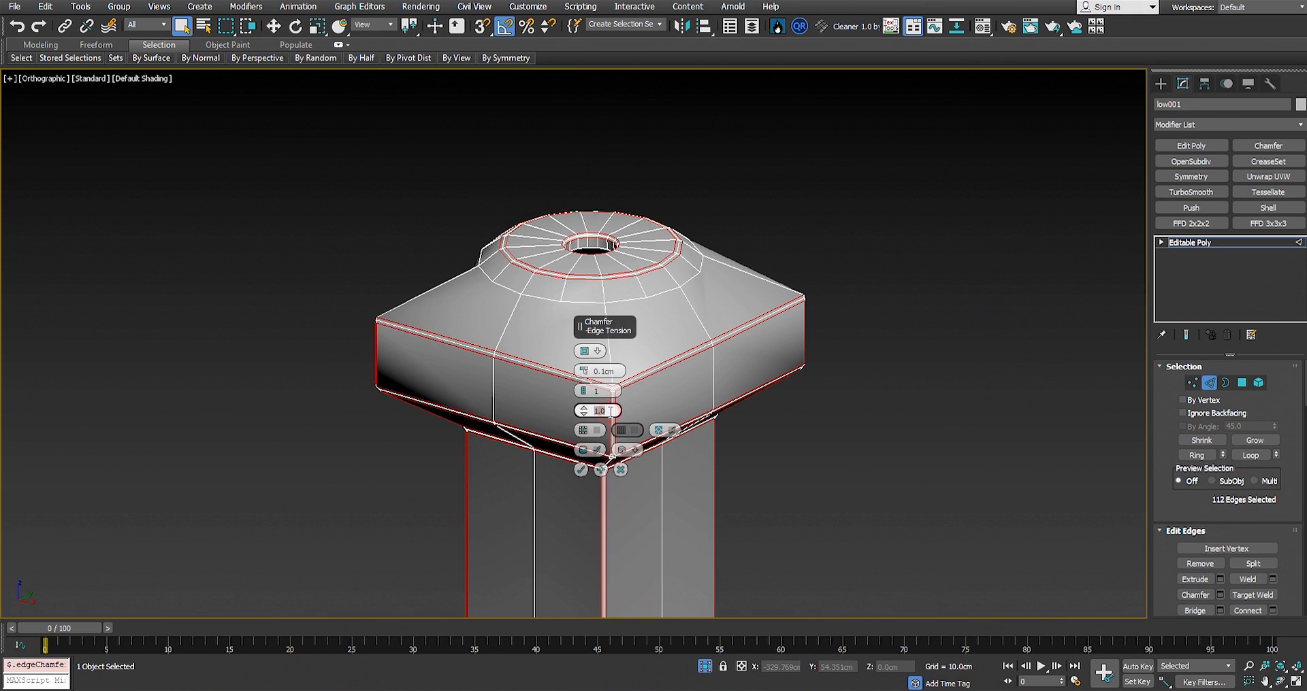
{"action": "key", "text": "Return"}
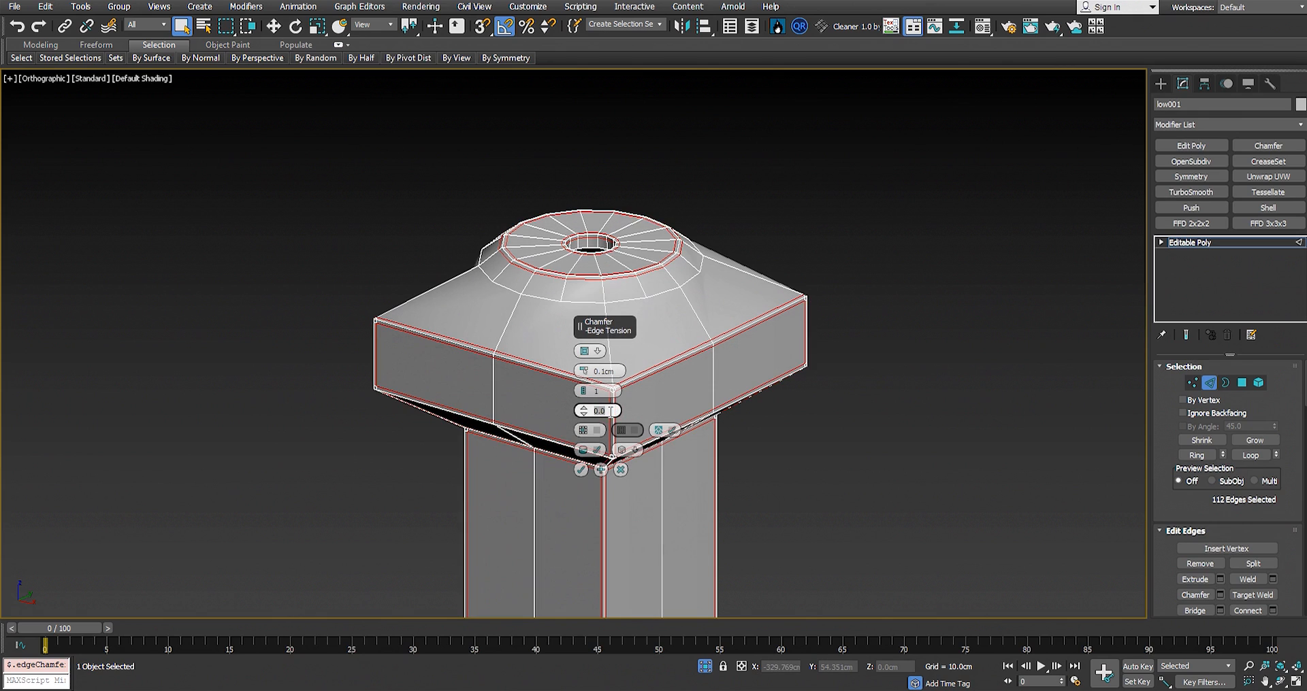
{"action": "left_click", "coordinate": [582, 469]}
Step: Examine the chamfered edges of the cap and shaft from several angles
{"action": "scroll", "coordinate": [599, 408], "scroll_direction": "up", "scroll_amount": 6}
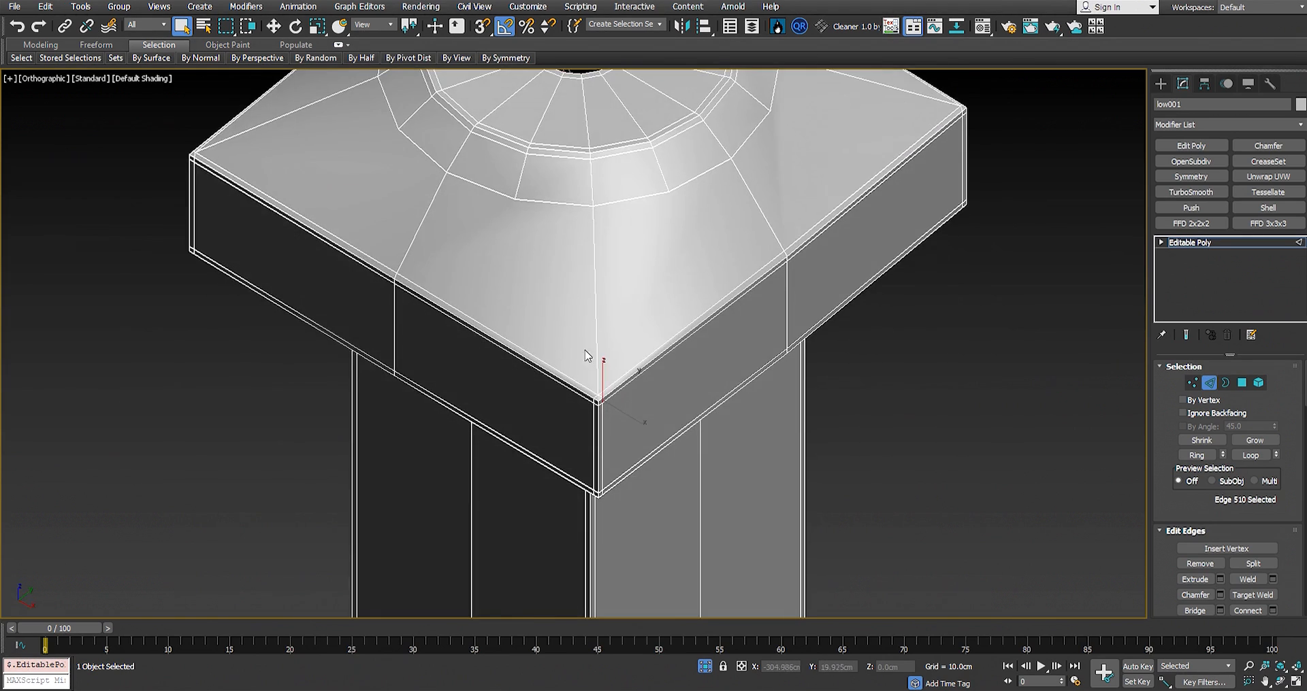
{"action": "scroll", "coordinate": [563, 238], "scroll_direction": "down", "scroll_amount": 5}
{"action": "middle_click_drag", "start_coordinate": [563, 238], "coordinate": [658, 84], "text": "alt"}
{"action": "middle_click_drag", "start_coordinate": [563, 424], "coordinate": [527, 382]}
{"action": "middle_click_drag", "start_coordinate": [528, 383], "coordinate": [621, 610]}
{"action": "scroll", "coordinate": [663, 310], "scroll_direction": "up", "scroll_amount": 2}
{"action": "middle_click_drag", "start_coordinate": [672, 218], "coordinate": [753, 239]}
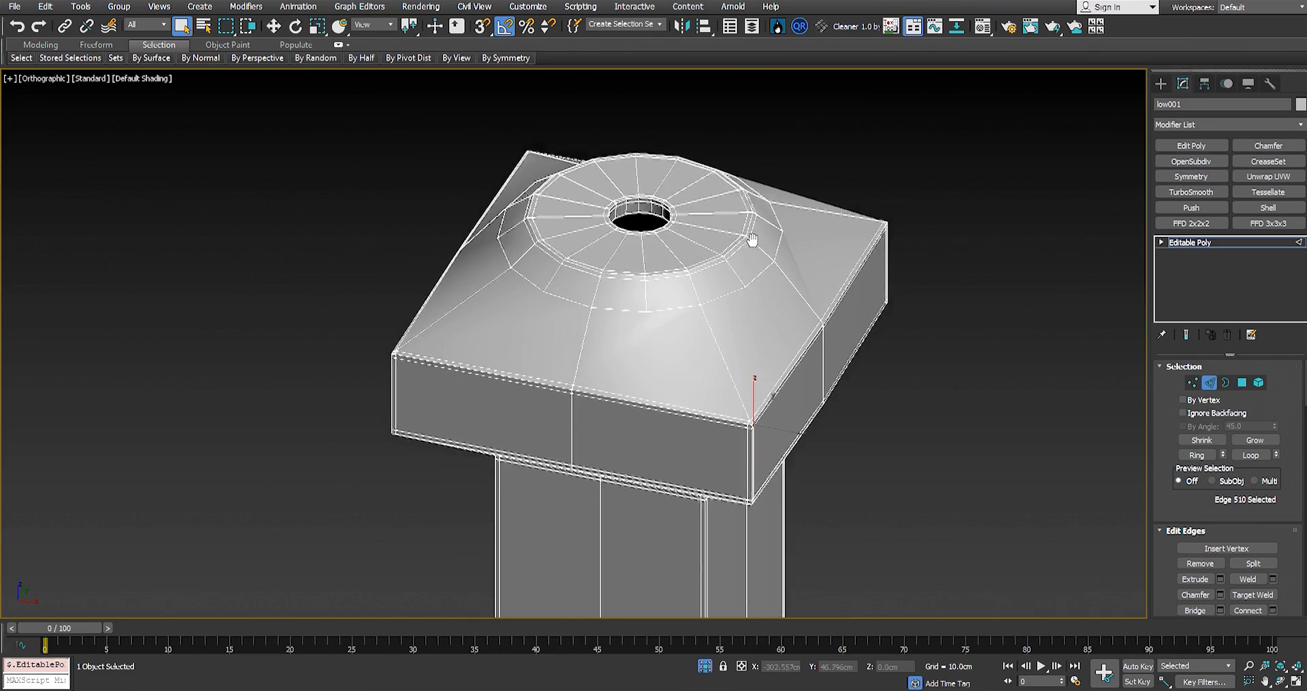
{"action": "scroll", "coordinate": [752, 239], "scroll_direction": "down", "scroll_amount": 2}
Step: Apply a TurboSmooth modifier to the model with 3 iterations
{"action": "left_click", "coordinate": [1190, 193]}
{"action": "scroll", "coordinate": [671, 215], "scroll_direction": "up", "scroll_amount": 3}
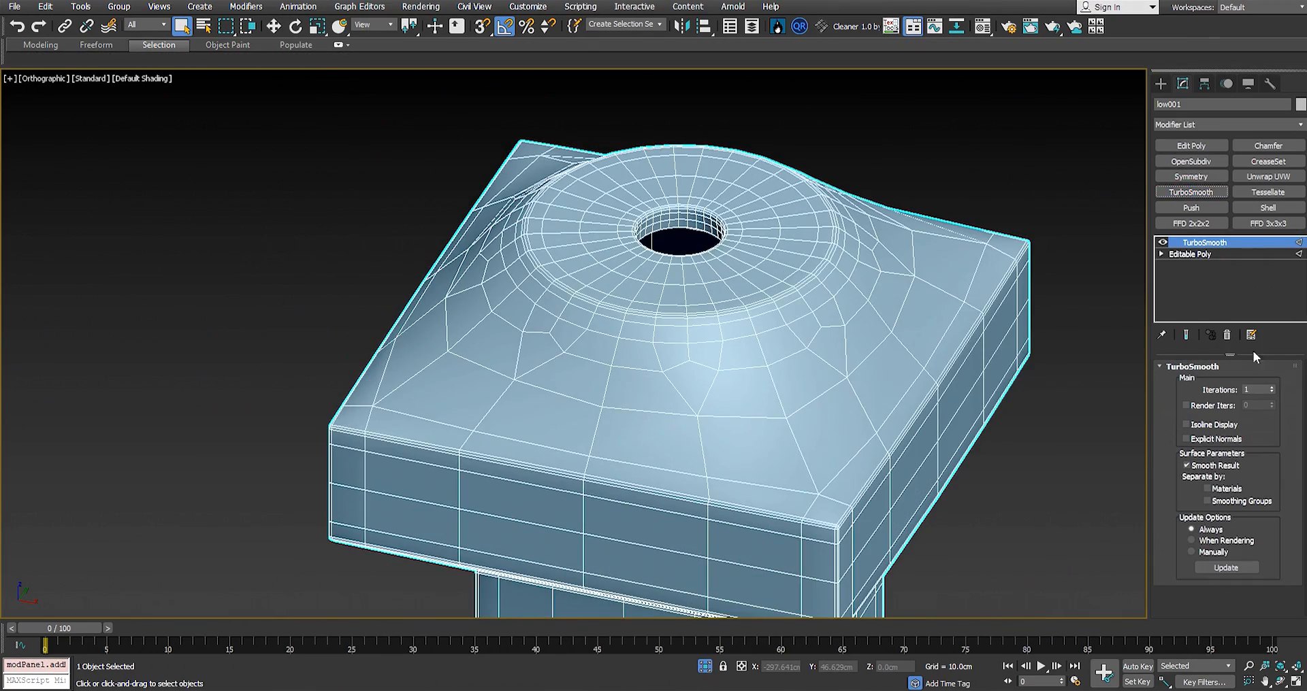
{"action": "left_click", "coordinate": [1271, 386]}
{"action": "left_click", "coordinate": [1271, 386]}
{"action": "scroll", "coordinate": [670, 290], "scroll_direction": "down", "scroll_amount": 4}
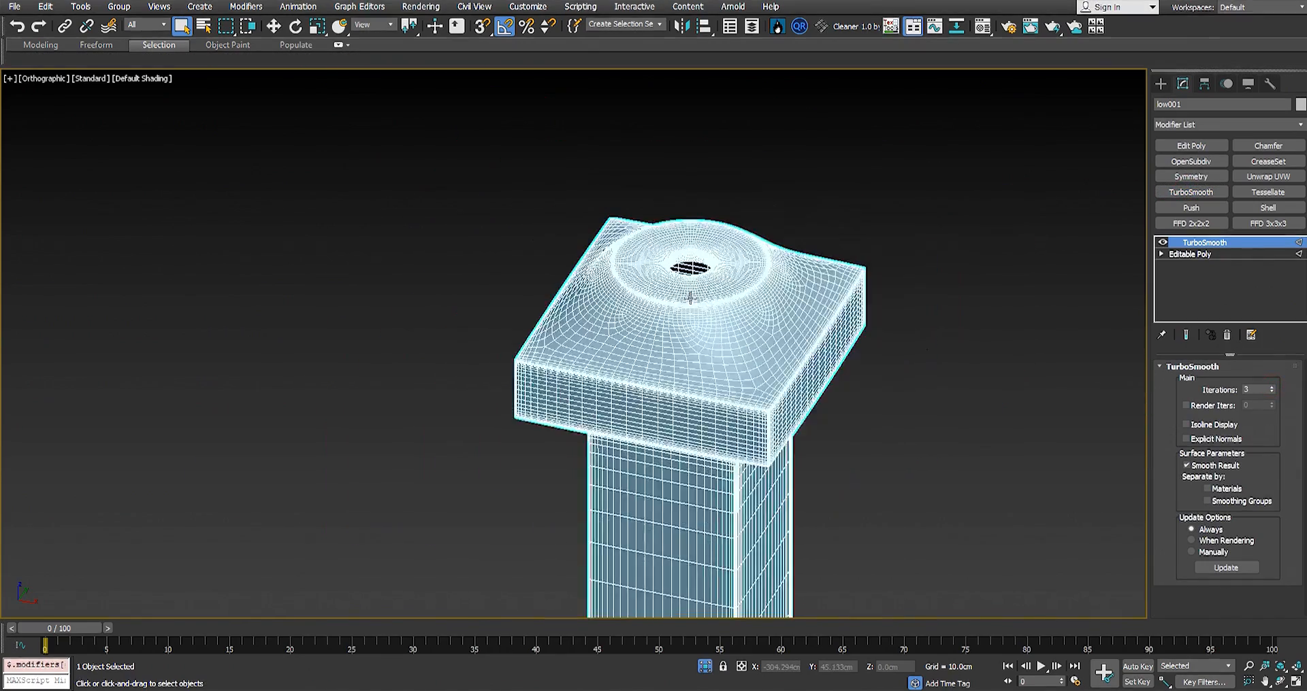
Step: Hide the wireframe edges in the viewport and examine the smoothed shading of the cap and dome
{"action": "scroll", "coordinate": [668, 294], "scroll_direction": "up", "scroll_amount": 4}
{"action": "key", "text": "F4"}
{"action": "middle_click_drag", "start_coordinate": [664, 295], "coordinate": [578, 221], "text": "alt"}
{"action": "middle_click_drag", "start_coordinate": [579, 222], "coordinate": [592, 383]}
{"action": "scroll", "coordinate": [504, 292], "scroll_direction": "up", "scroll_amount": 4}
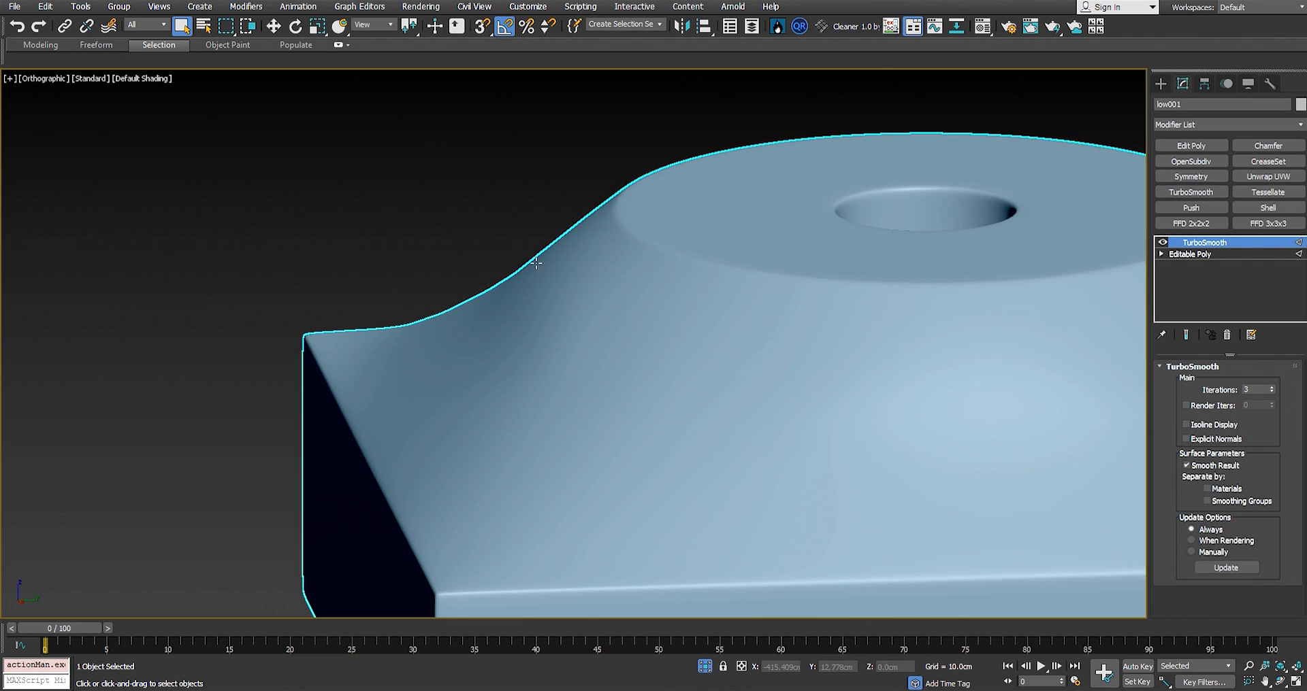
{"action": "scroll", "coordinate": [438, 328], "scroll_direction": "down", "scroll_amount": 6}
Step: Examine the smoothed corner where the square shaft meets the top face of the cylindrical base
{"action": "middle_click_drag", "start_coordinate": [477, 544], "coordinate": [554, 197]}
{"action": "middle_click_drag", "start_coordinate": [571, 572], "coordinate": [585, 204]}
{"action": "scroll", "coordinate": [595, 333], "scroll_direction": "down", "scroll_amount": 4}
{"action": "middle_click_drag", "start_coordinate": [596, 334], "coordinate": [605, 418], "text": "alt"}
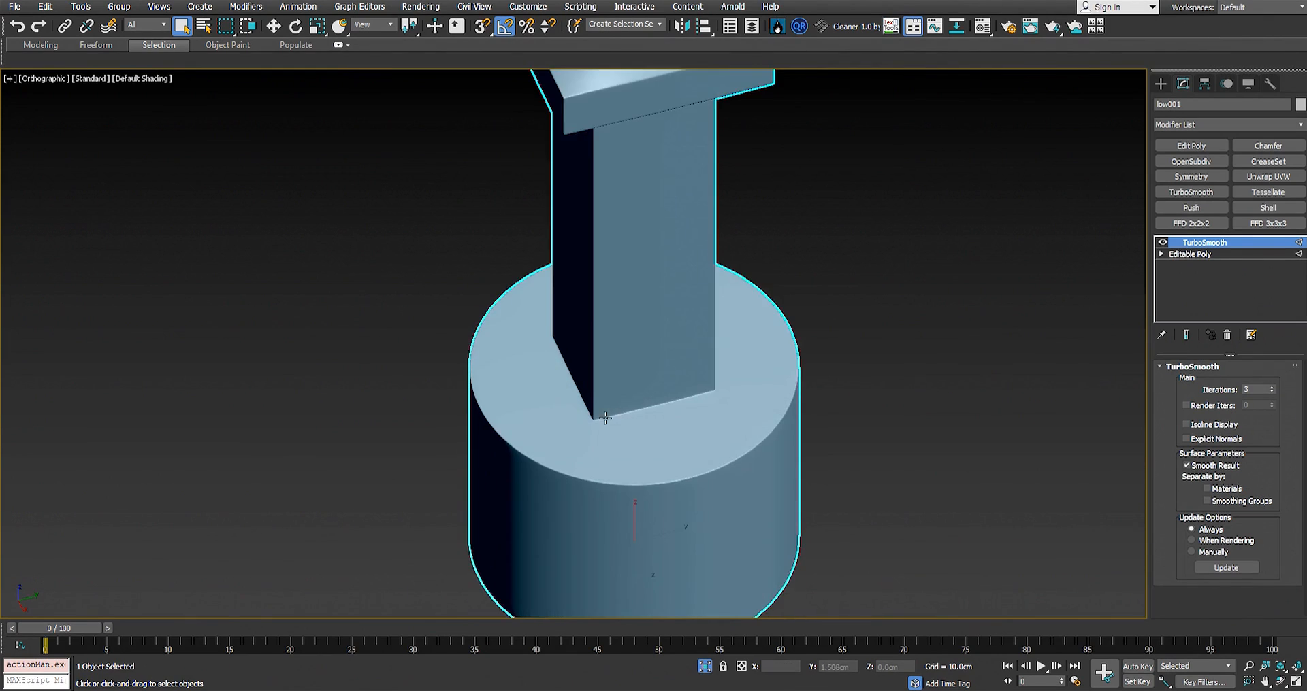
{"action": "scroll", "coordinate": [598, 420], "scroll_direction": "up", "scroll_amount": 5}
{"action": "scroll", "coordinate": [583, 423], "scroll_direction": "down", "scroll_amount": 4}
{"action": "scroll", "coordinate": [542, 419], "scroll_direction": "up", "scroll_amount": 3}
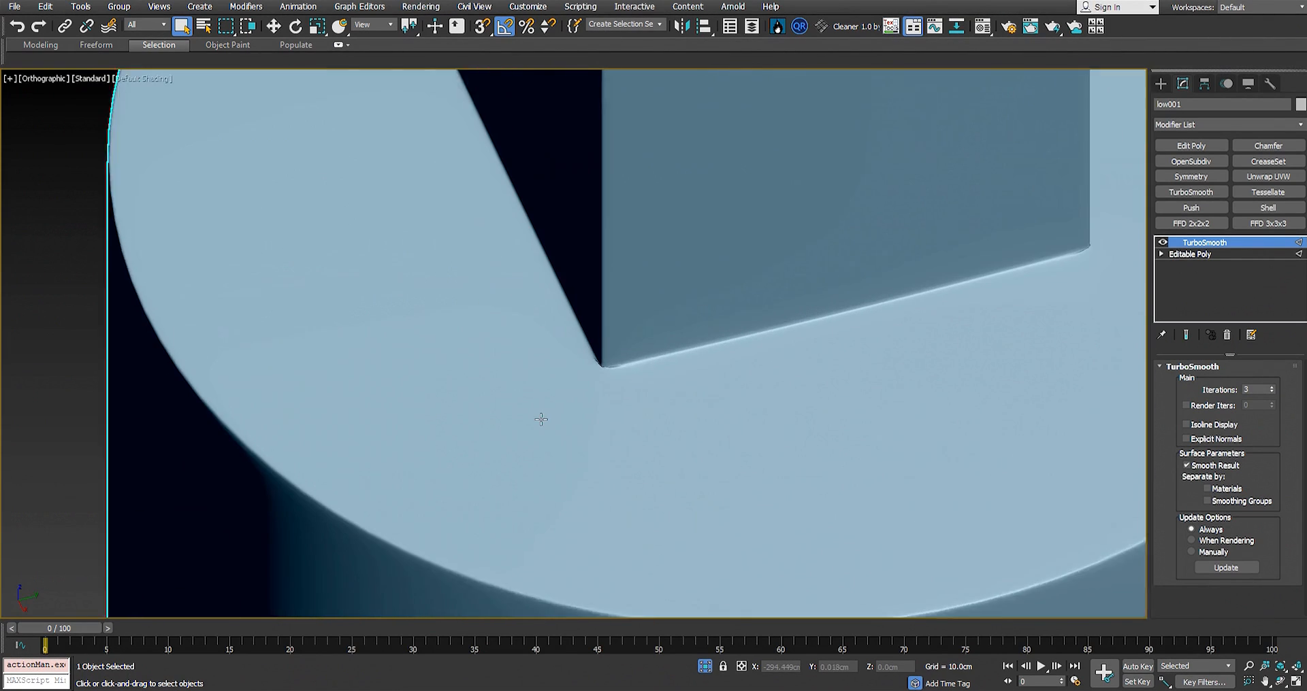
{"action": "scroll", "coordinate": [604, 391], "scroll_direction": "up", "scroll_amount": 8}
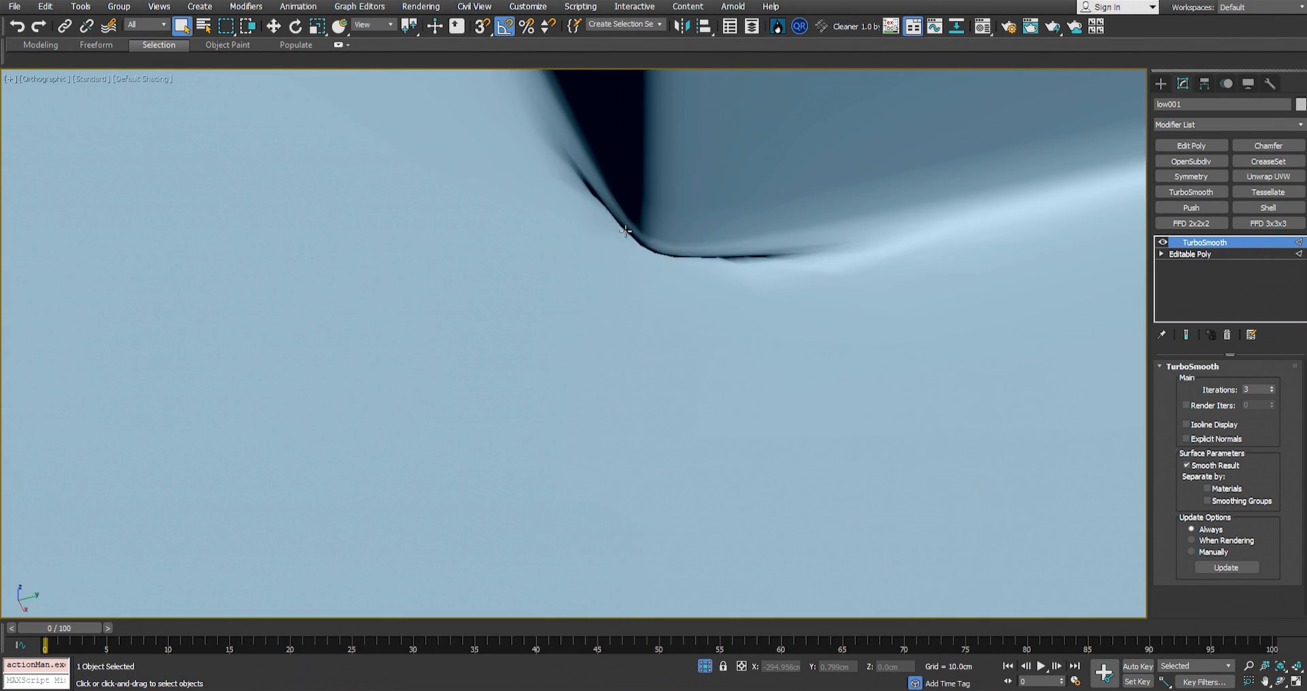
{"action": "scroll", "coordinate": [625, 232], "scroll_direction": "down", "scroll_amount": 3}
Step: In the Editable Poly's vertices, connect the shaft's bottom corner vertex to the adjacent chamfer vertex on the base's top face
{"action": "left_click", "coordinate": [1243, 257]}
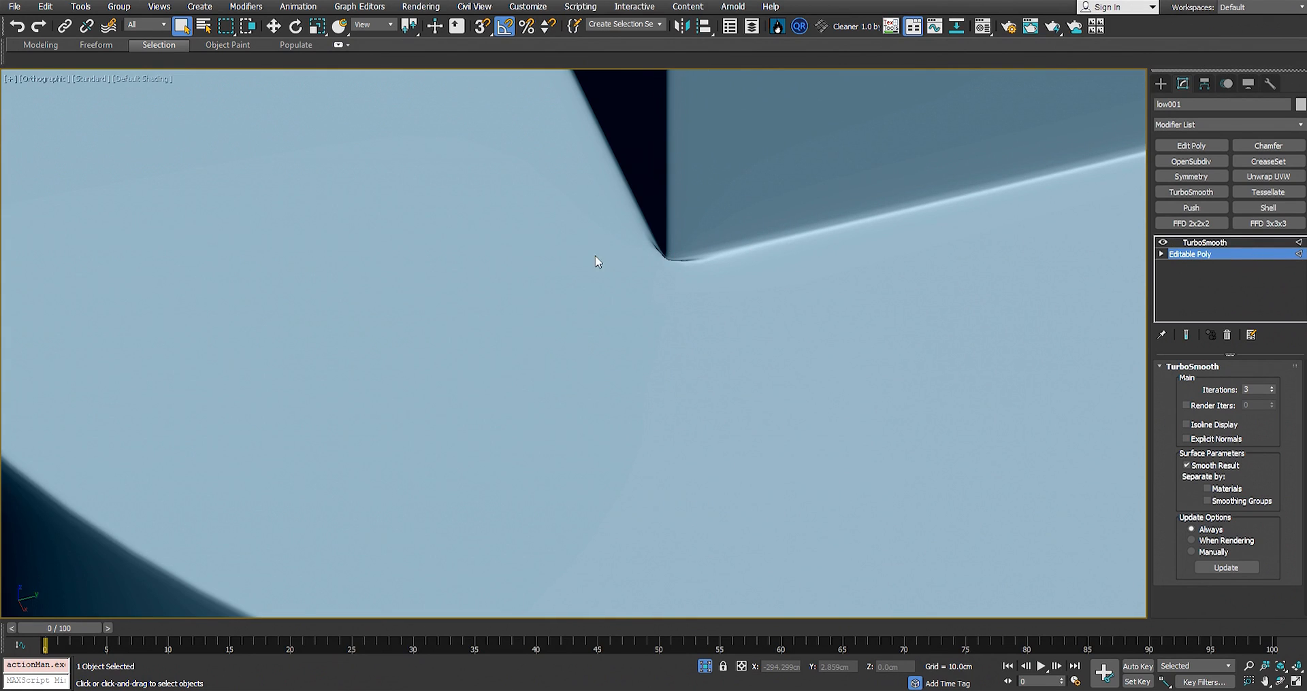
{"action": "key", "text": "2"}
{"action": "scroll", "coordinate": [635, 302], "scroll_direction": "up", "scroll_amount": 5}
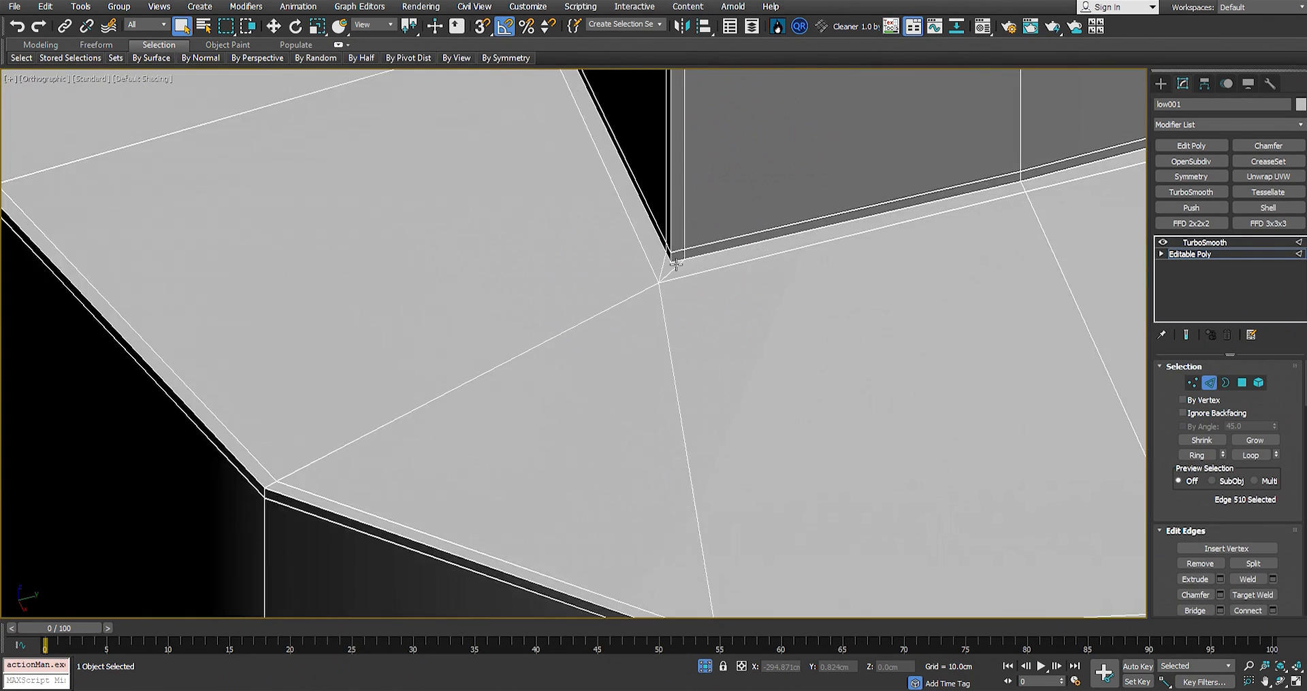
{"action": "key", "text": "1"}
{"action": "scroll", "coordinate": [653, 292], "scroll_direction": "up", "scroll_amount": 3}
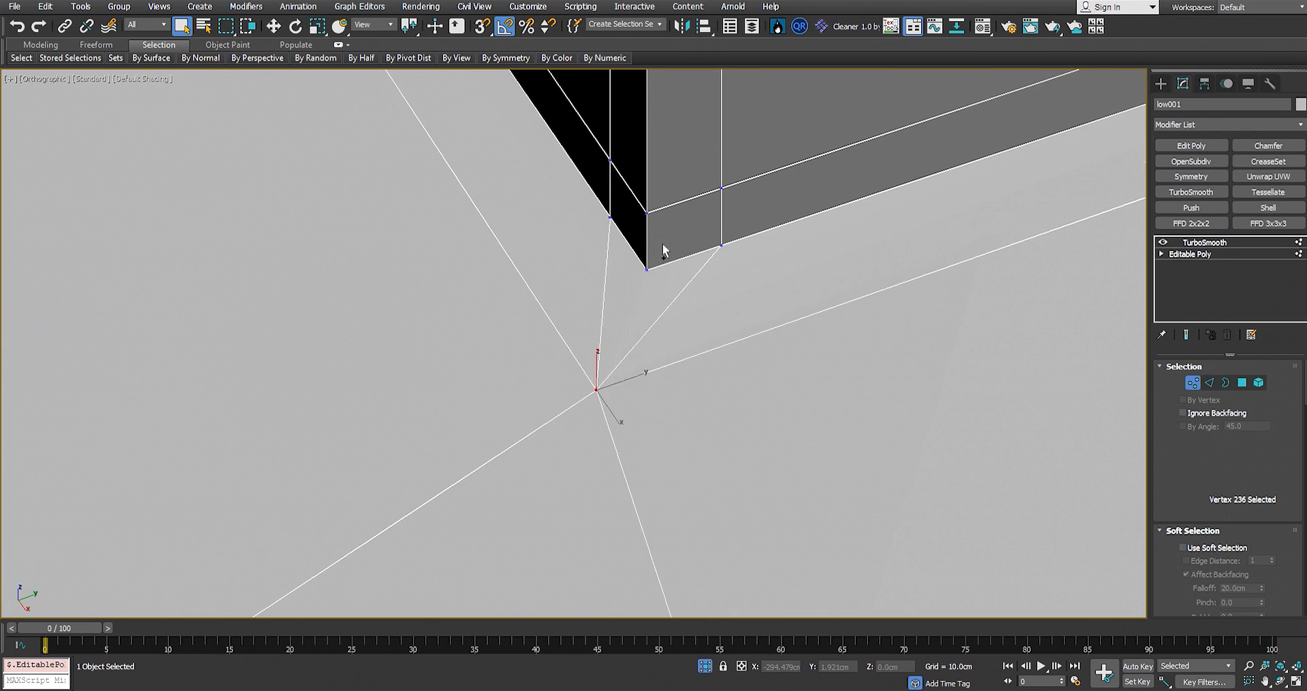
{"action": "scroll", "coordinate": [647, 287], "scroll_direction": "up", "scroll_amount": 5}
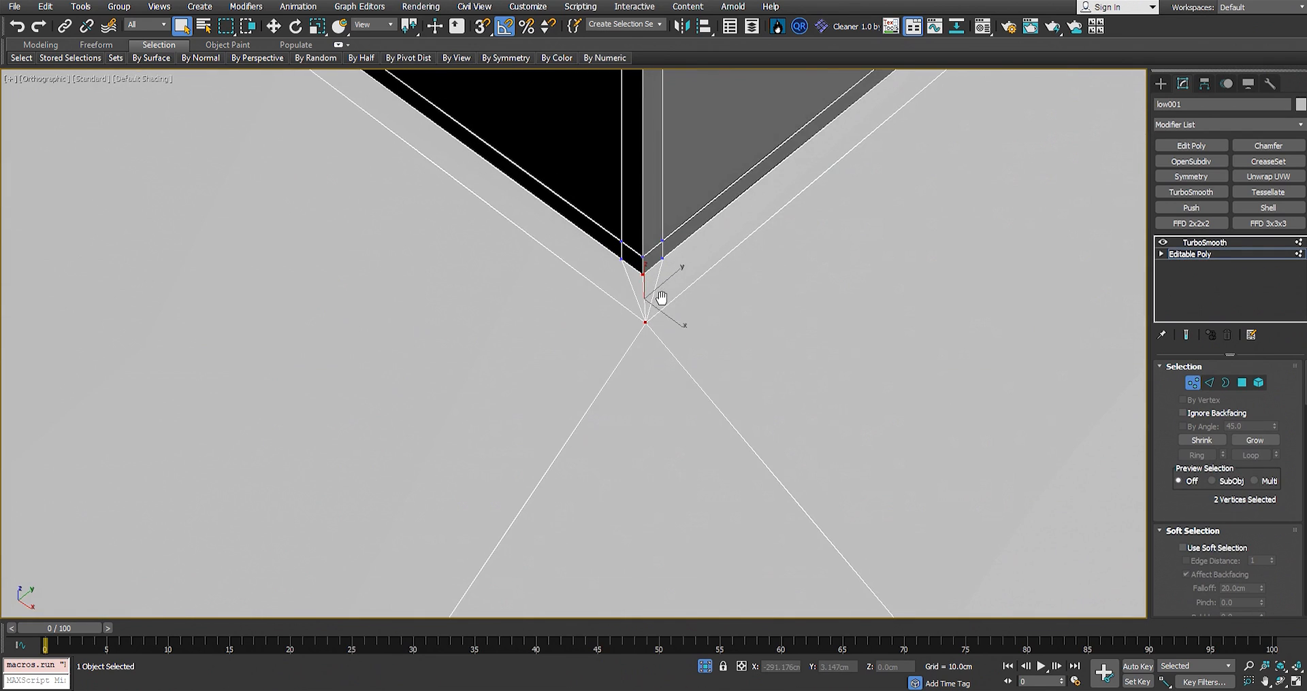
{"action": "scroll", "coordinate": [648, 297], "scroll_direction": "up", "scroll_amount": 3}
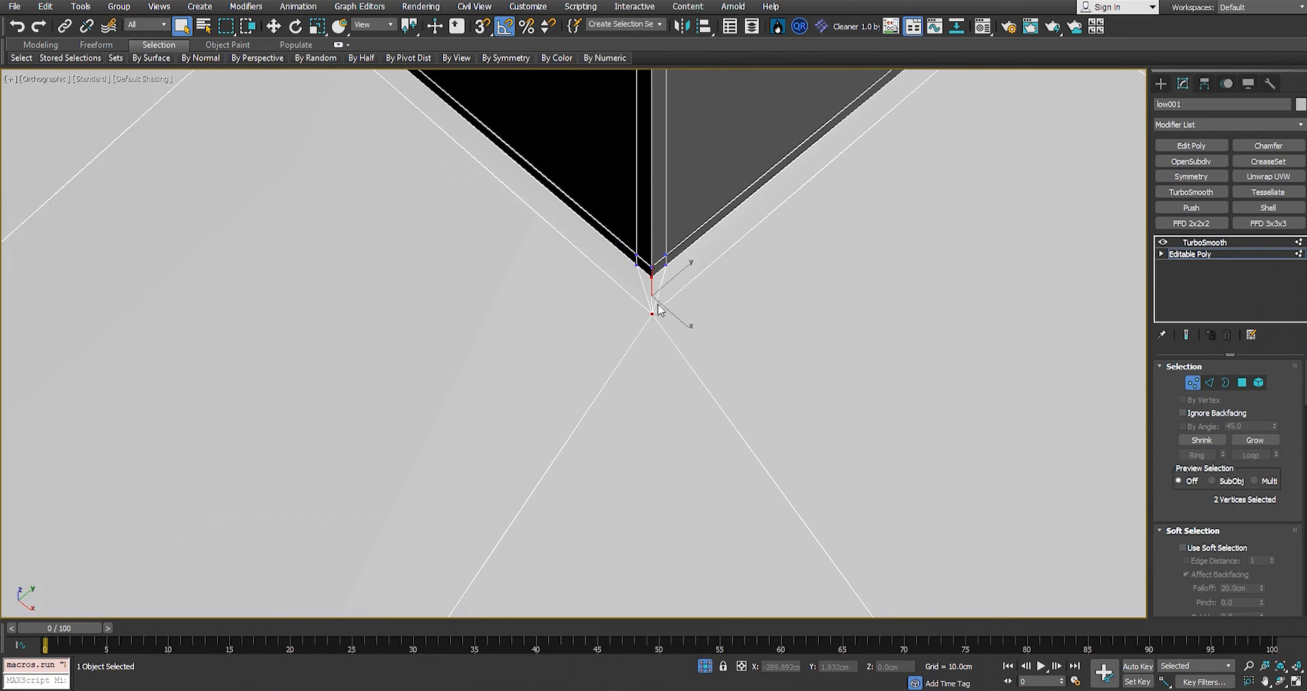
Step: Connect the shaft corner vertex to the outer chamfer vertex at the second corner on the base's top face
{"action": "middle_click_drag", "start_coordinate": [655, 304], "coordinate": [729, 294], "text": "alt"}
{"action": "scroll", "coordinate": [639, 323], "scroll_direction": "down", "scroll_amount": 4}
{"action": "scroll", "coordinate": [631, 320], "scroll_direction": "up", "scroll_amount": 5}
{"action": "scroll", "coordinate": [635, 300], "scroll_direction": "down", "scroll_amount": 6}
{"action": "middle_click_drag", "start_coordinate": [283, 548], "coordinate": [604, 447]}
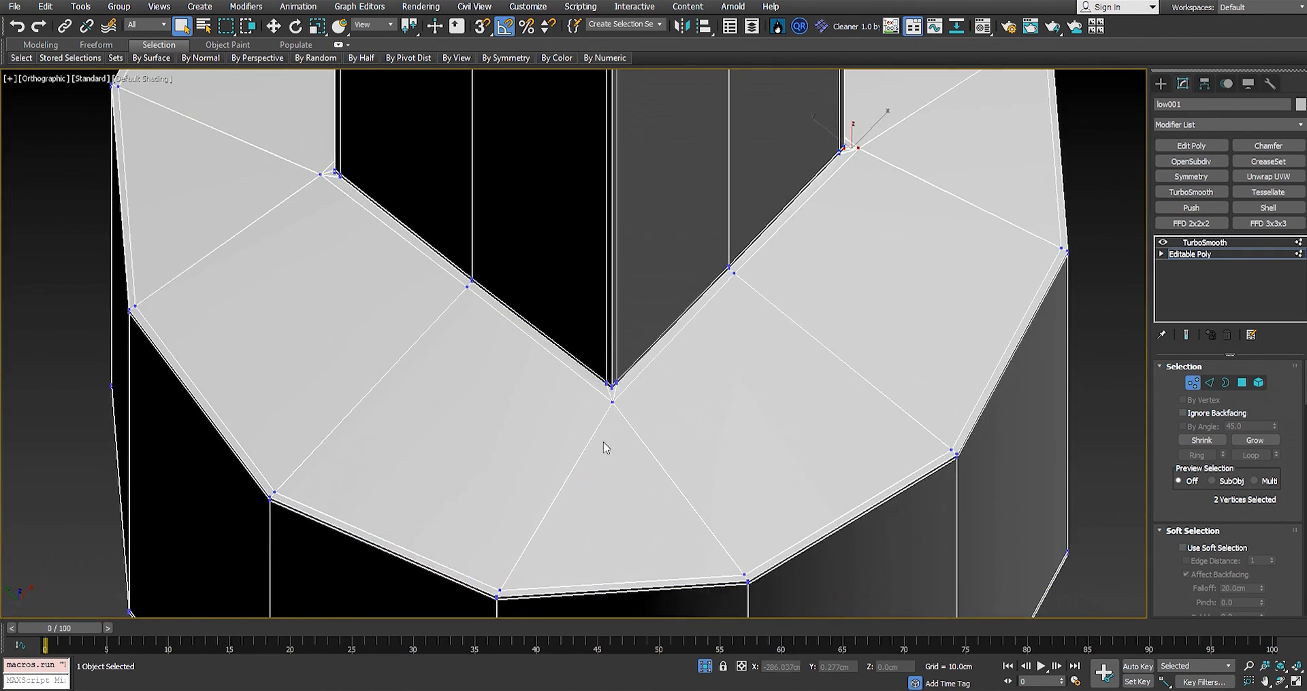
{"action": "scroll", "coordinate": [637, 300], "scroll_direction": "up", "scroll_amount": 6}
{"action": "scroll", "coordinate": [637, 288], "scroll_direction": "up", "scroll_amount": 3}
{"action": "left_click_drag", "start_coordinate": [666, 275], "coordinate": [630, 300]}
{"action": "left_click_drag", "start_coordinate": [666, 339], "coordinate": [638, 387], "text": "ctrl"}
{"action": "scroll", "coordinate": [650, 369], "scroll_direction": "down", "scroll_amount": 4}
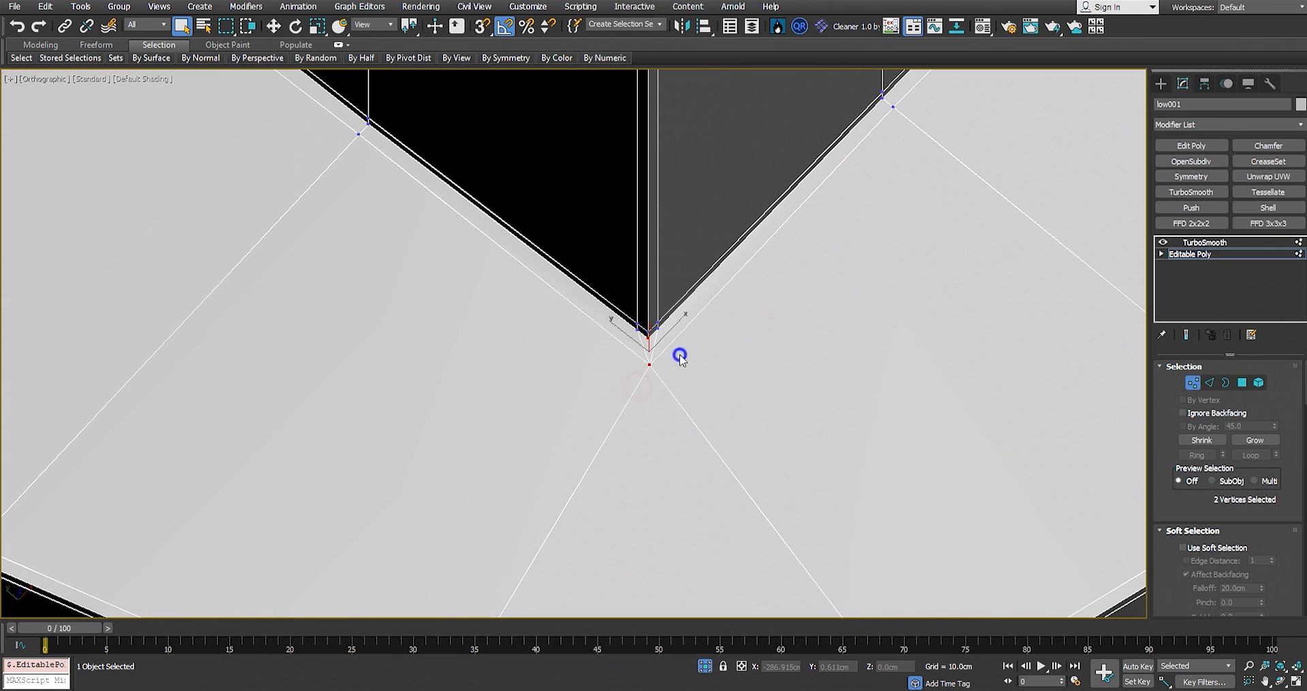
{"action": "right_click", "coordinate": [706, 332]}
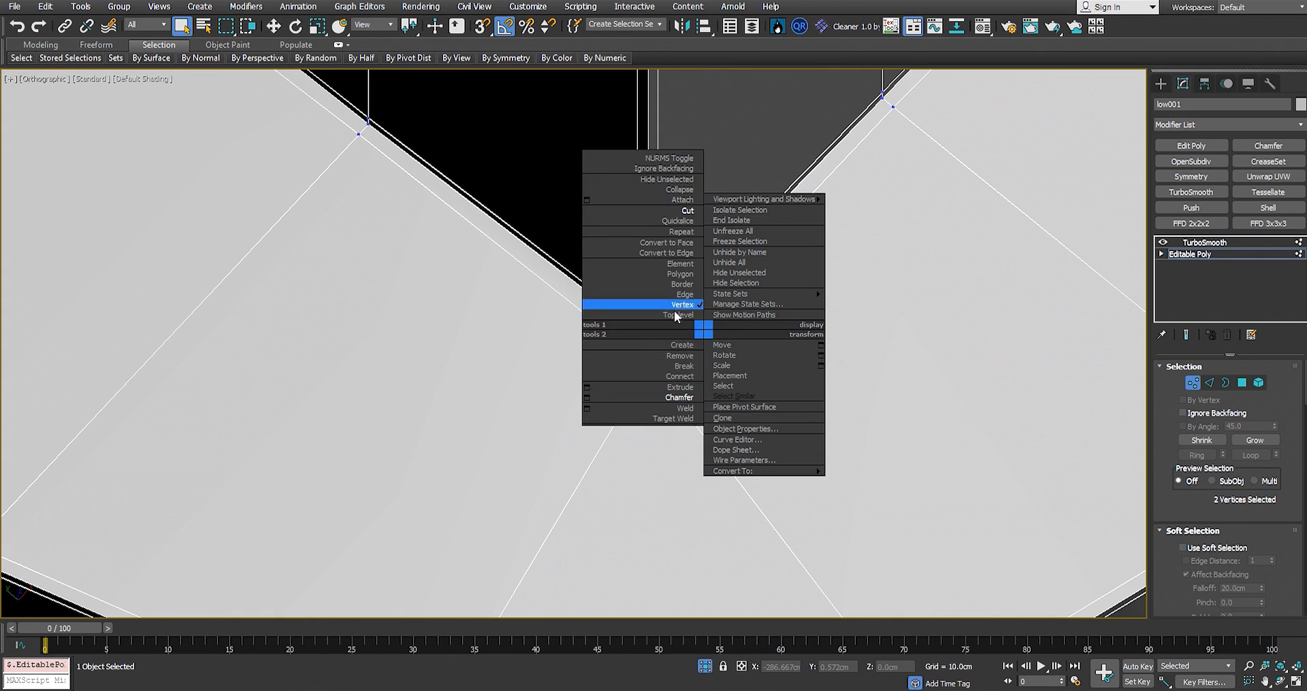
{"action": "left_click", "coordinate": [671, 376]}
Step: Connect the corner vertex to the outer chamfer vertex at the two remaining shaft corners on the base
{"action": "scroll", "coordinate": [616, 313], "scroll_direction": "down", "scroll_amount": 5}
{"action": "middle_click_drag", "start_coordinate": [616, 312], "coordinate": [666, 315], "text": "alt"}
{"action": "scroll", "coordinate": [300, 317], "scroll_direction": "up", "scroll_amount": 7}
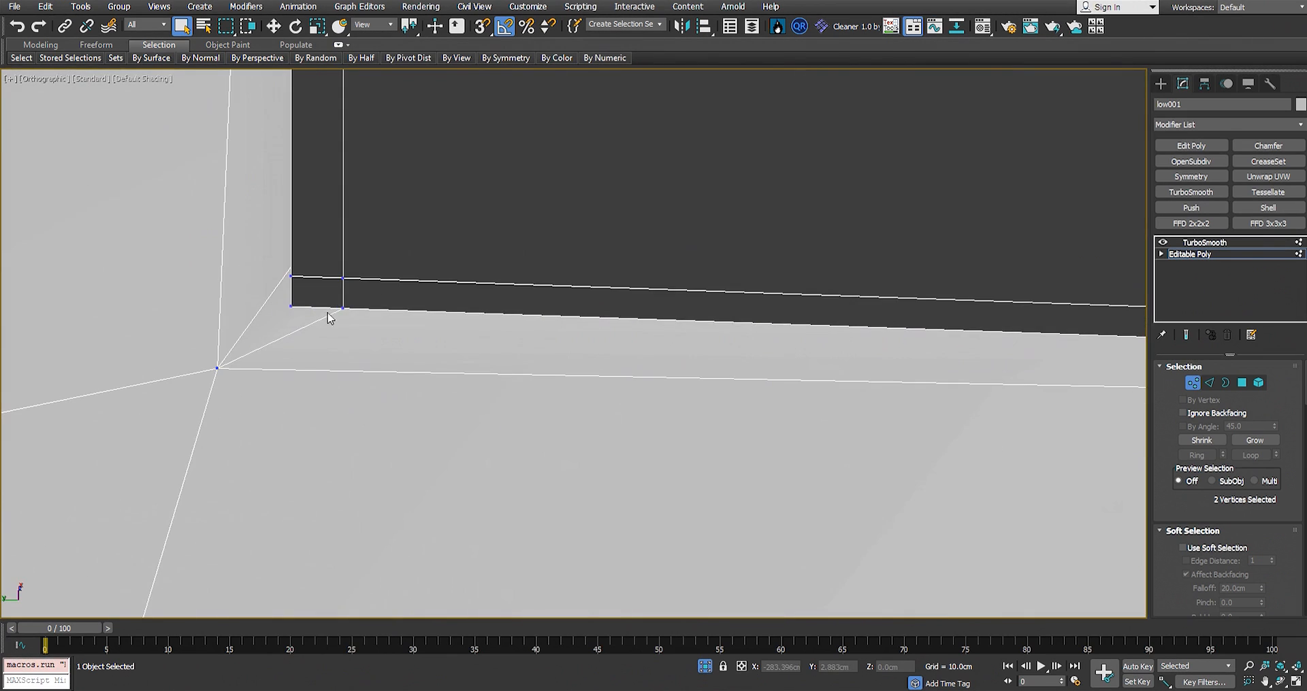
{"action": "left_click_drag", "start_coordinate": [317, 301], "coordinate": [219, 376]}
{"action": "scroll", "coordinate": [274, 343], "scroll_direction": "down", "scroll_amount": 1}
{"action": "scroll", "coordinate": [303, 332], "scroll_direction": "down", "scroll_amount": 7}
{"action": "mouse_move", "coordinate": [304, 332]}
{"action": "middle_mouse_down", "text": "alt"}
{"action": "mouse_move", "coordinate": [409, 337]}
{"action": "mouse_move", "coordinate": [705, 276]}
{"action": "middle_mouse_up", "text": "alt"}
{"action": "middle_click_drag", "start_coordinate": [449, 129], "coordinate": [488, 282]}
{"action": "scroll", "coordinate": [463, 267], "scroll_direction": "up", "scroll_amount": 6}
{"action": "left_click", "coordinate": [457, 264]}
{"action": "left_click_drag", "start_coordinate": [457, 264], "coordinate": [382, 291], "text": "ctrl"}
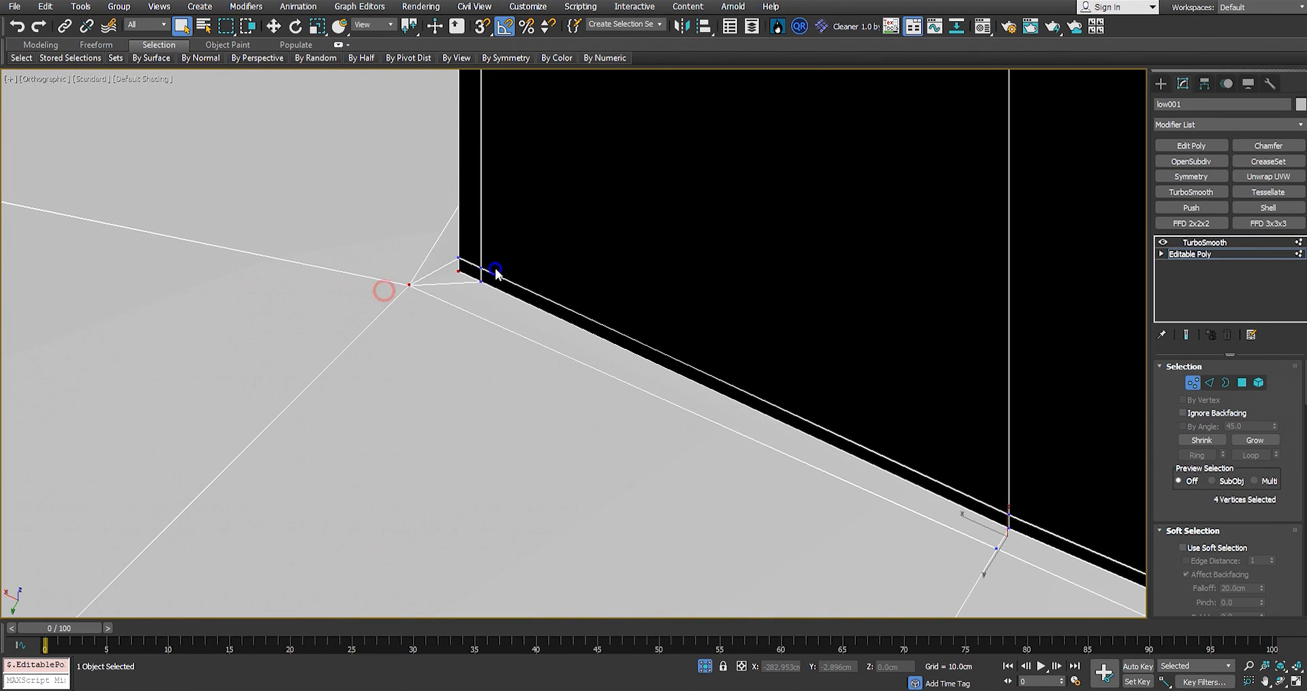
{"action": "right_click", "coordinate": [492, 265]}
{"action": "left_click", "coordinate": [460, 307]}
Step: Select the pair of slanted edges at one shaft corner and extend the selection to similar edges
{"action": "scroll", "coordinate": [460, 294], "scroll_direction": "down", "scroll_amount": 6}
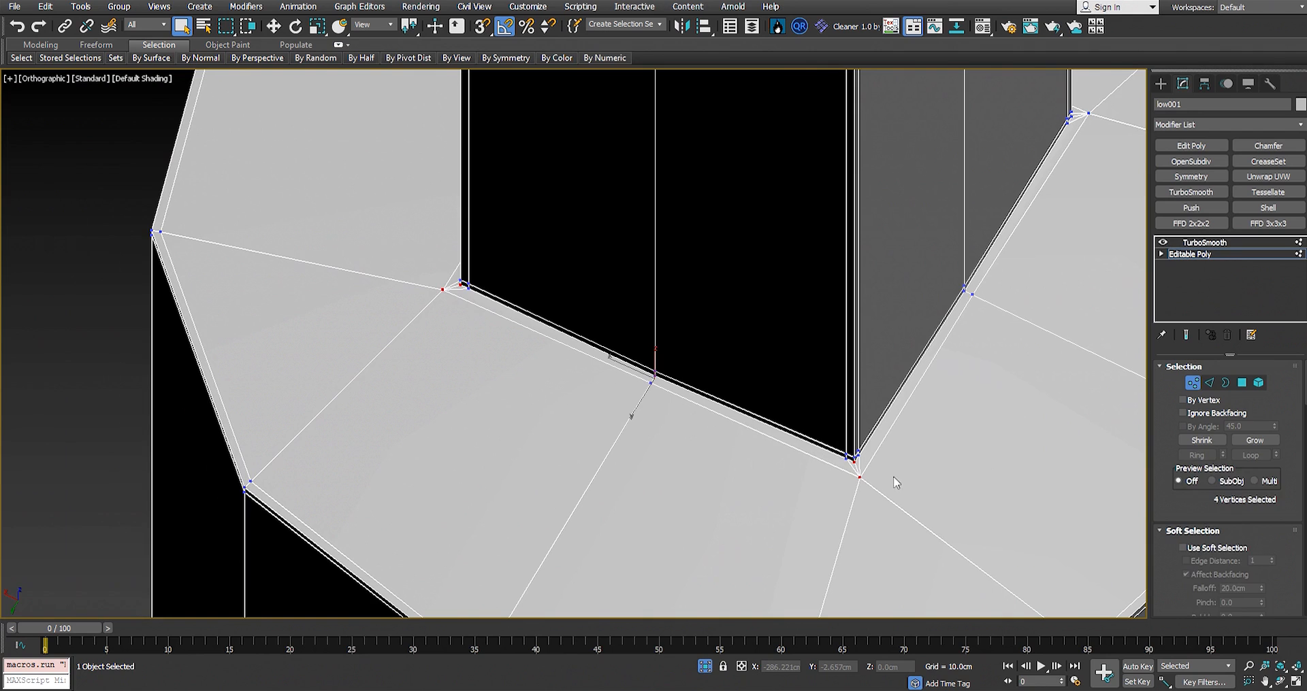
{"action": "key", "text": "2"}
{"action": "scroll", "coordinate": [854, 471], "scroll_direction": "up", "scroll_amount": 5}
{"action": "left_click", "coordinate": [855, 469]}
{"action": "left_click", "coordinate": [863, 464], "text": "ctrl"}
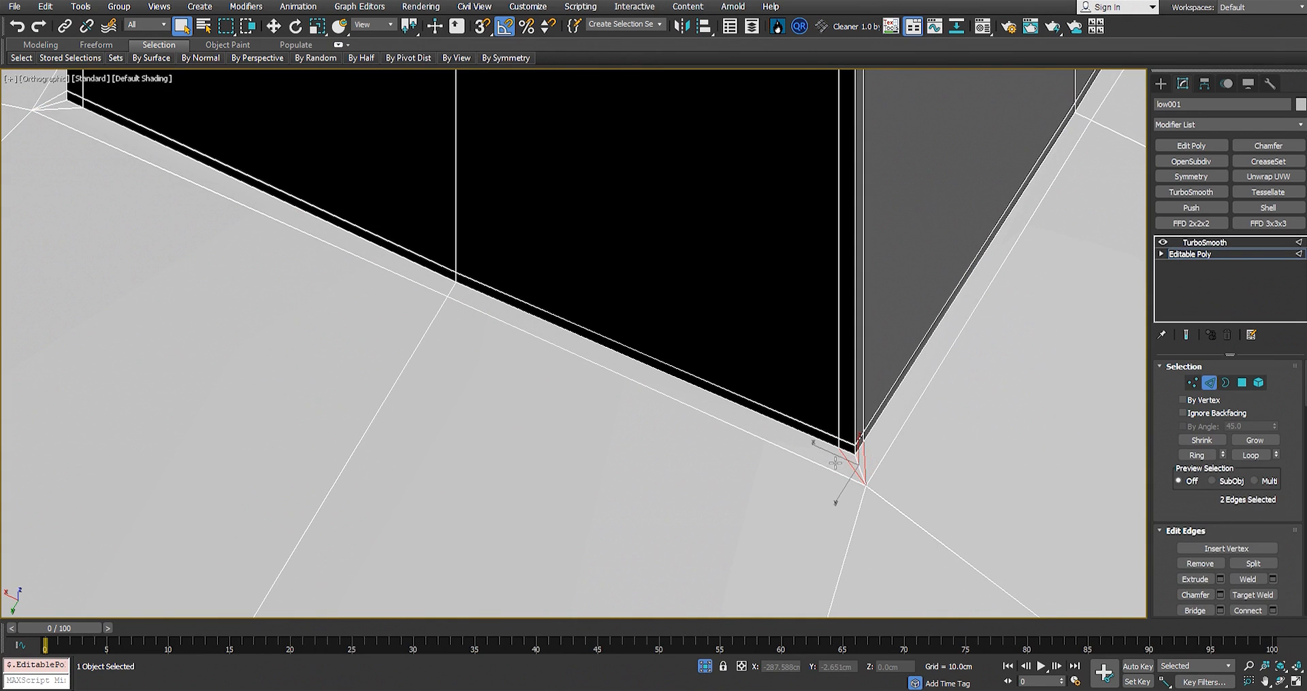
{"action": "scroll", "coordinate": [752, 385], "scroll_direction": "down", "scroll_amount": 2}
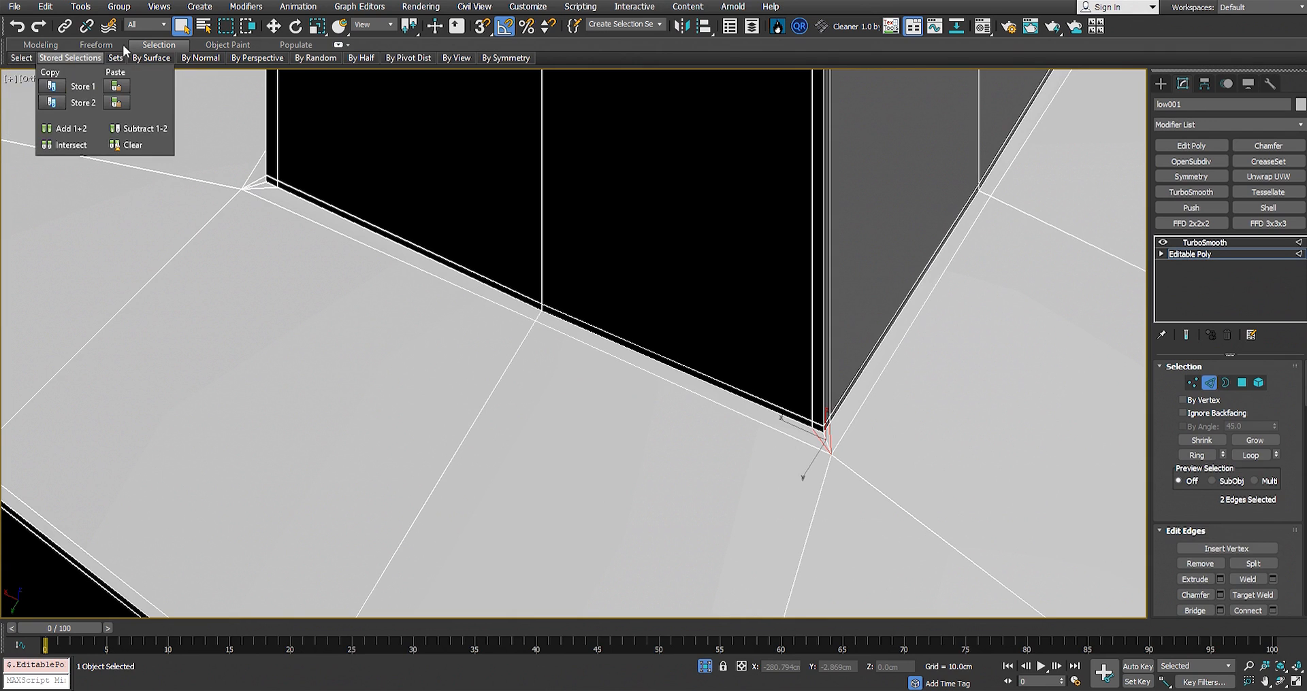
{"action": "left_click", "coordinate": [24, 45]}
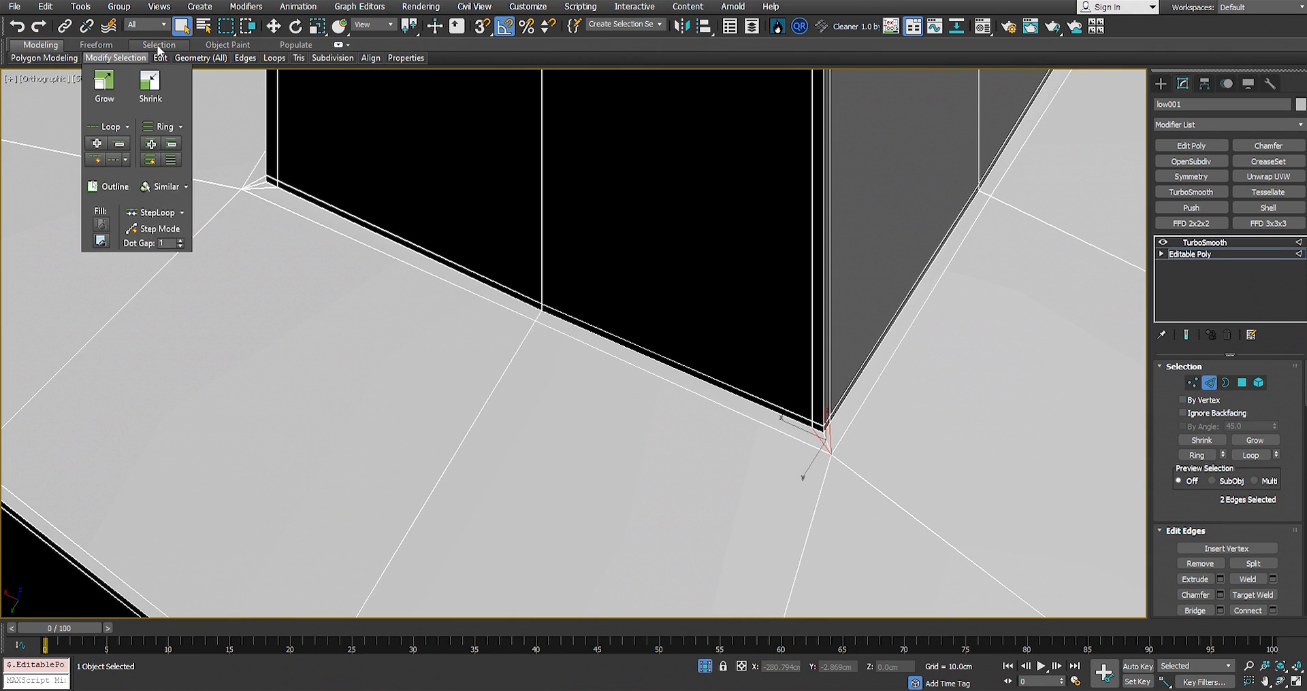
{"action": "mouse_move", "coordinate": [13, 57]}
{"action": "mouse_move", "coordinate": [116, 58]}
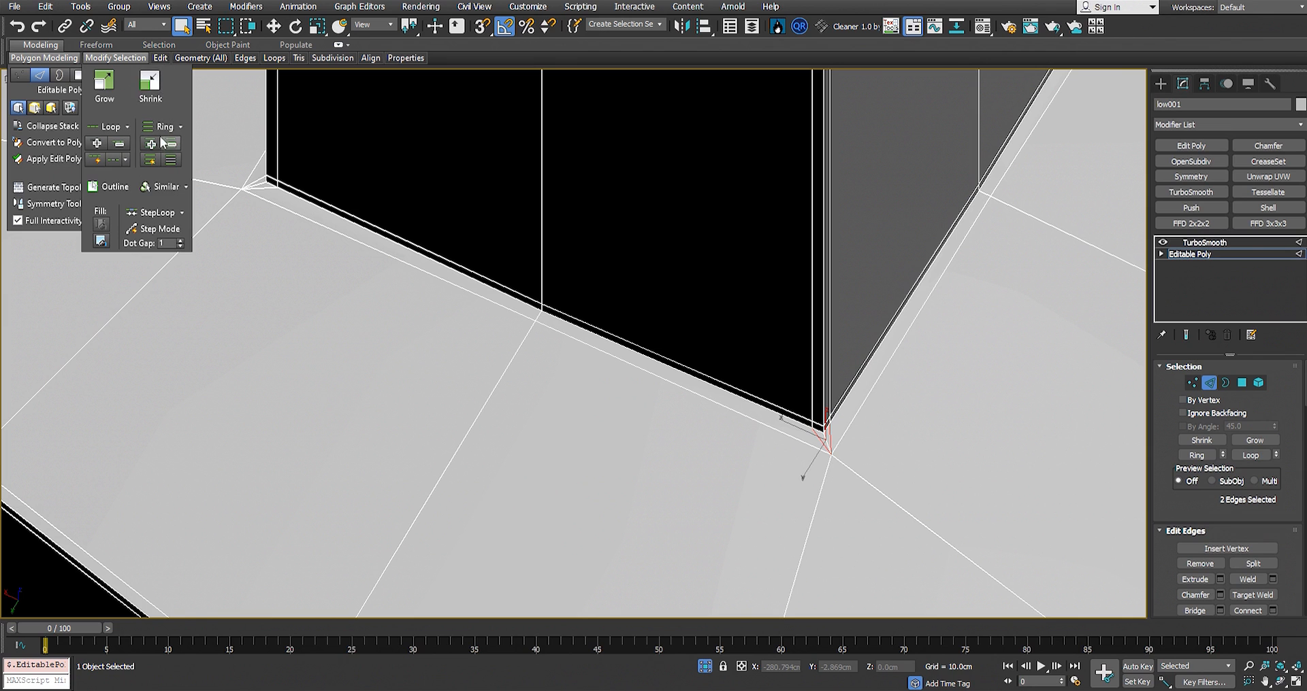
{"action": "left_click", "coordinate": [157, 189]}
Step: Add the missing corner's two slanted edges to the selection and remove all selected edges with their vertices
{"action": "middle_click_drag", "start_coordinate": [540, 276], "coordinate": [576, 307], "text": "alt"}
{"action": "middle_click_drag", "start_coordinate": [728, 324], "coordinate": [942, 310], "text": "alt"}
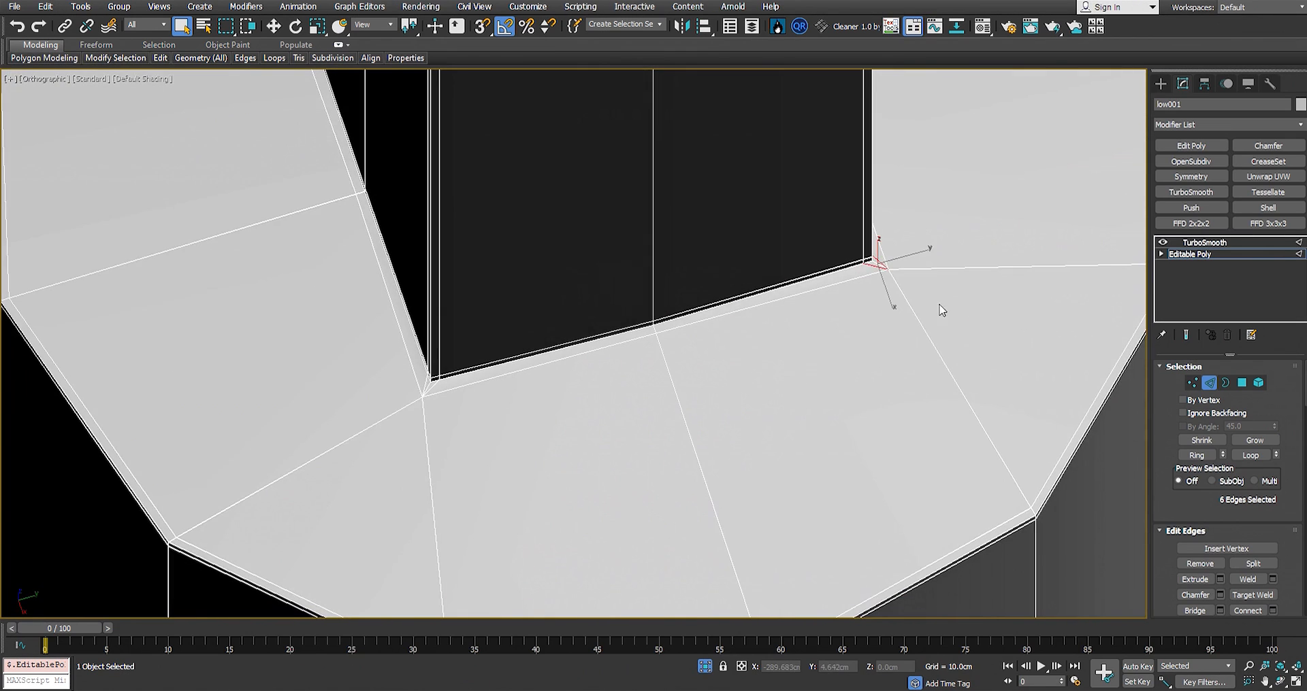
{"action": "scroll", "coordinate": [884, 266], "scroll_direction": "up", "scroll_amount": 4}
{"action": "scroll", "coordinate": [884, 257], "scroll_direction": "down", "scroll_amount": 5}
{"action": "scroll", "coordinate": [633, 407], "scroll_direction": "up", "scroll_amount": 6}
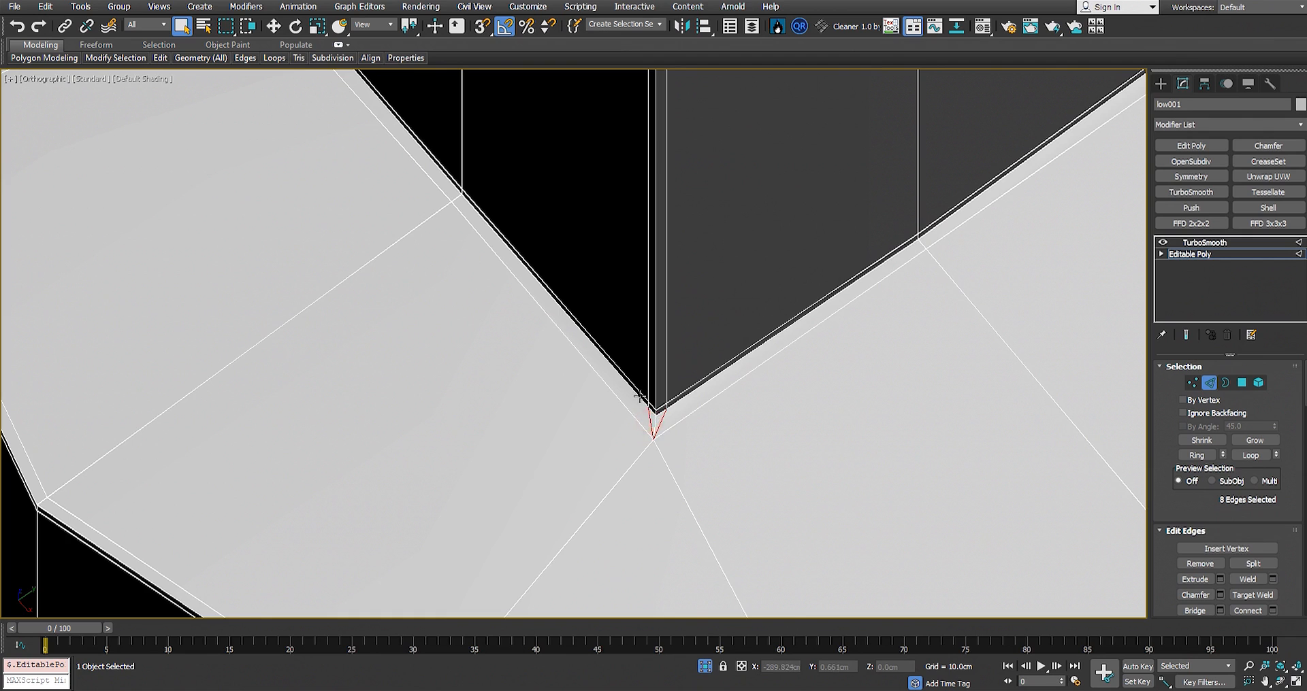
{"action": "key", "text": "ctrl+BackSpace"}
{"action": "middle_click_drag", "start_coordinate": [665, 418], "coordinate": [629, 294]}
{"action": "scroll", "coordinate": [657, 391], "scroll_direction": "up", "scroll_amount": 2}
{"action": "scroll", "coordinate": [632, 294], "scroll_direction": "down", "scroll_amount": 2}
{"action": "key", "text": "alt+c"}
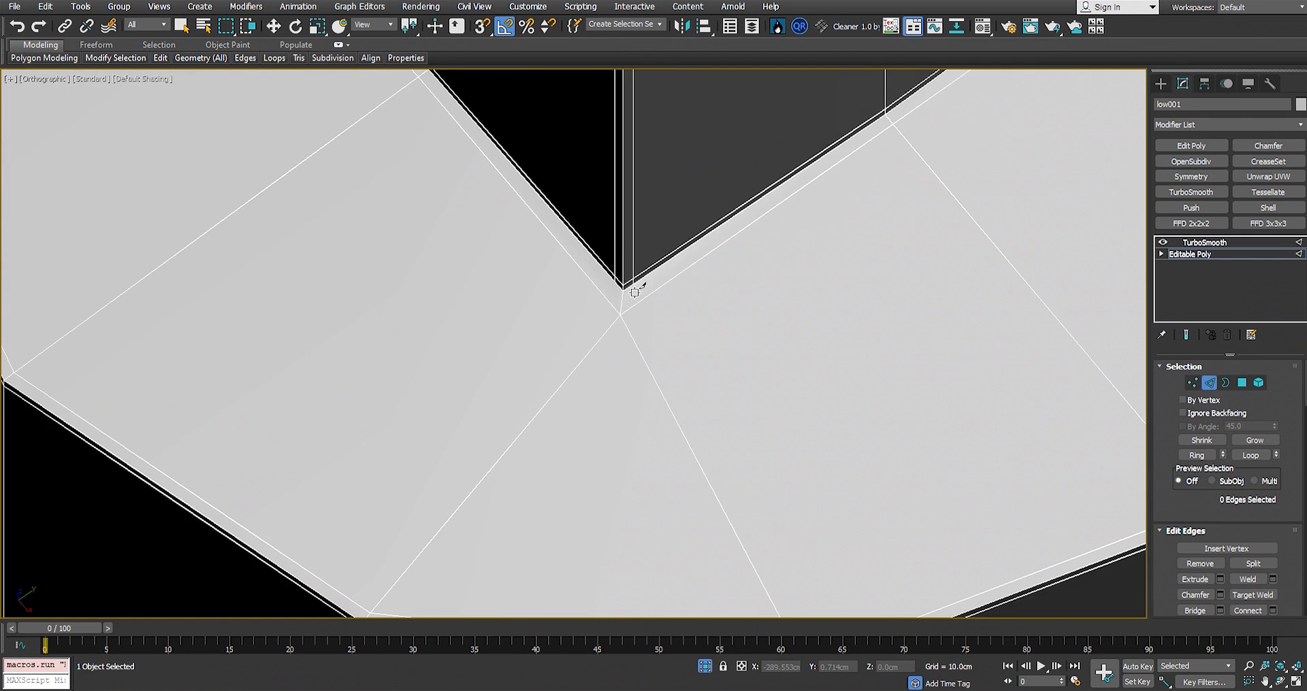
{"action": "scroll", "coordinate": [635, 281], "scroll_direction": "up", "scroll_amount": 5}
{"action": "left_click", "coordinate": [631, 284]}
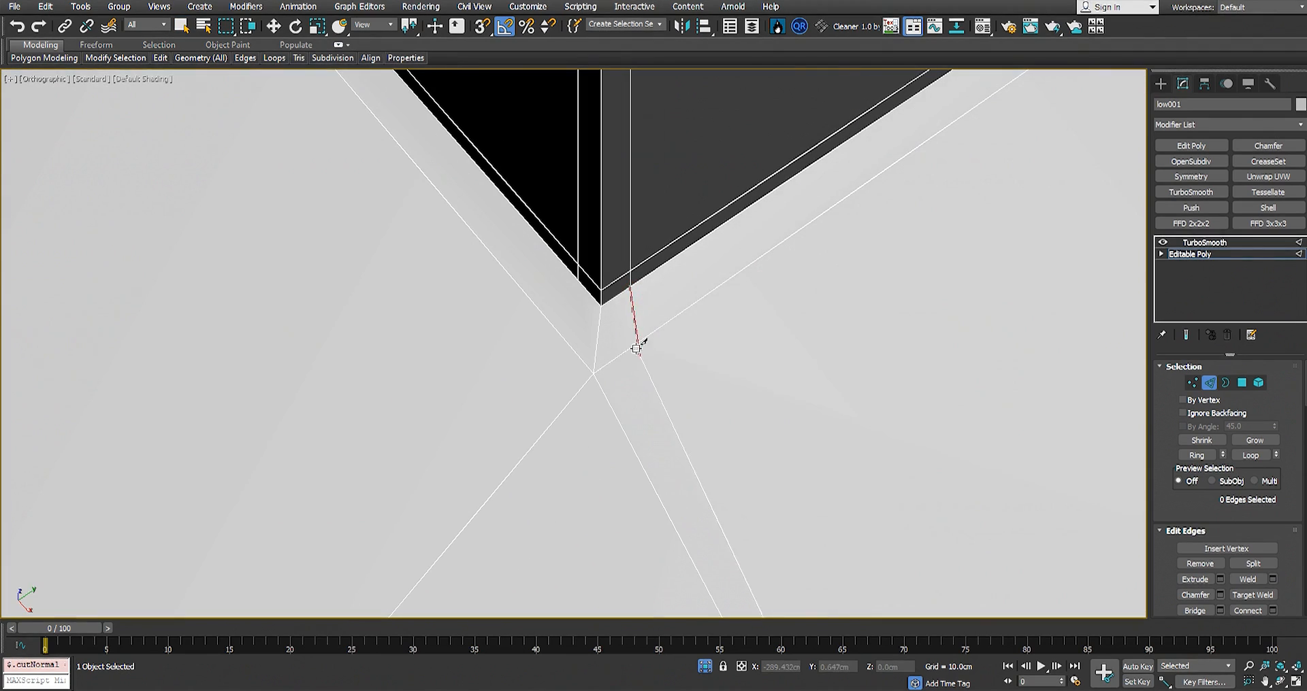
{"action": "right_click", "coordinate": [654, 324]}
{"action": "right_click", "coordinate": [731, 253]}
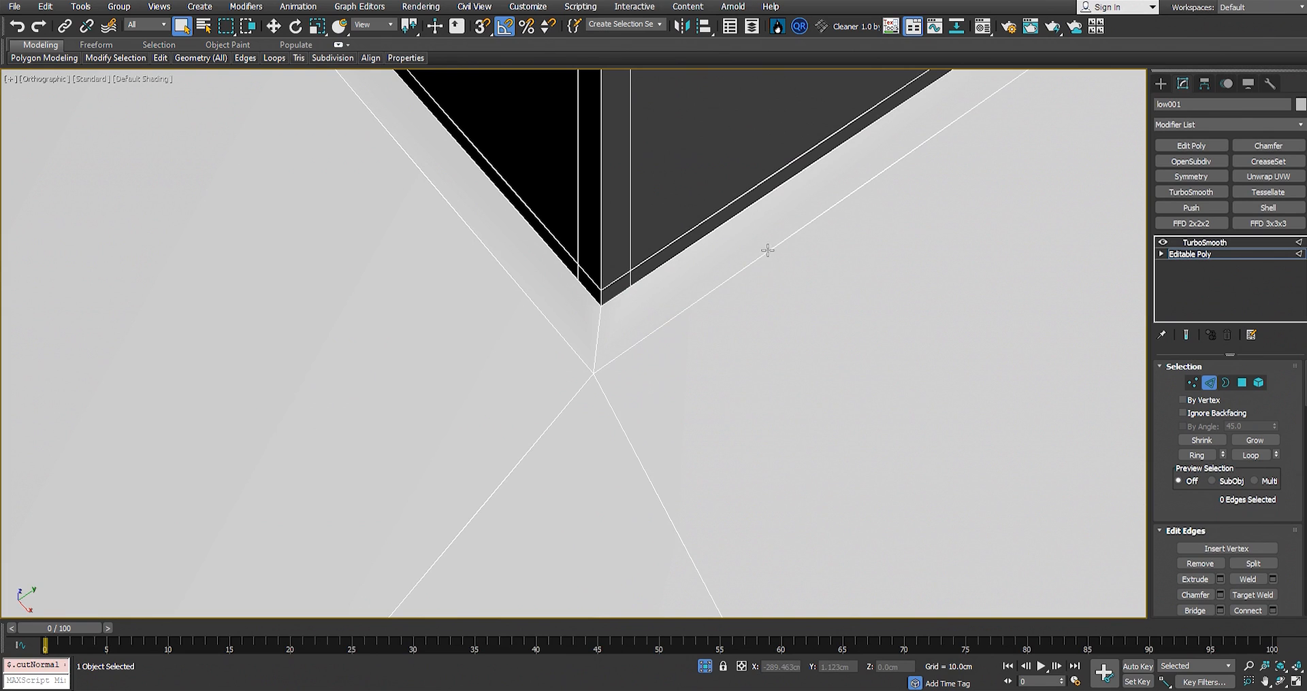
Step: Cut short edges from both vertical support edges to the outer chamfer loop on the base at the first two shaft corners
{"action": "right_click", "coordinate": [754, 270]}
{"action": "left_click", "coordinate": [733, 150]}
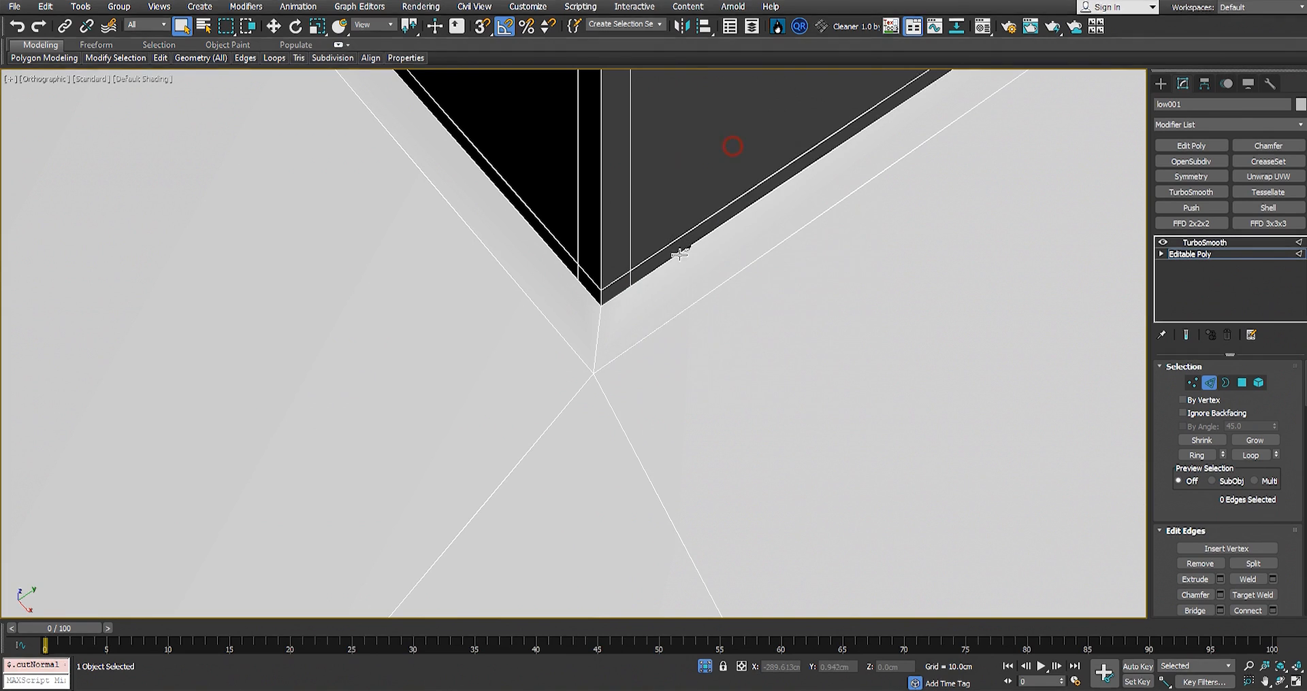
{"action": "left_click", "coordinate": [632, 347]}
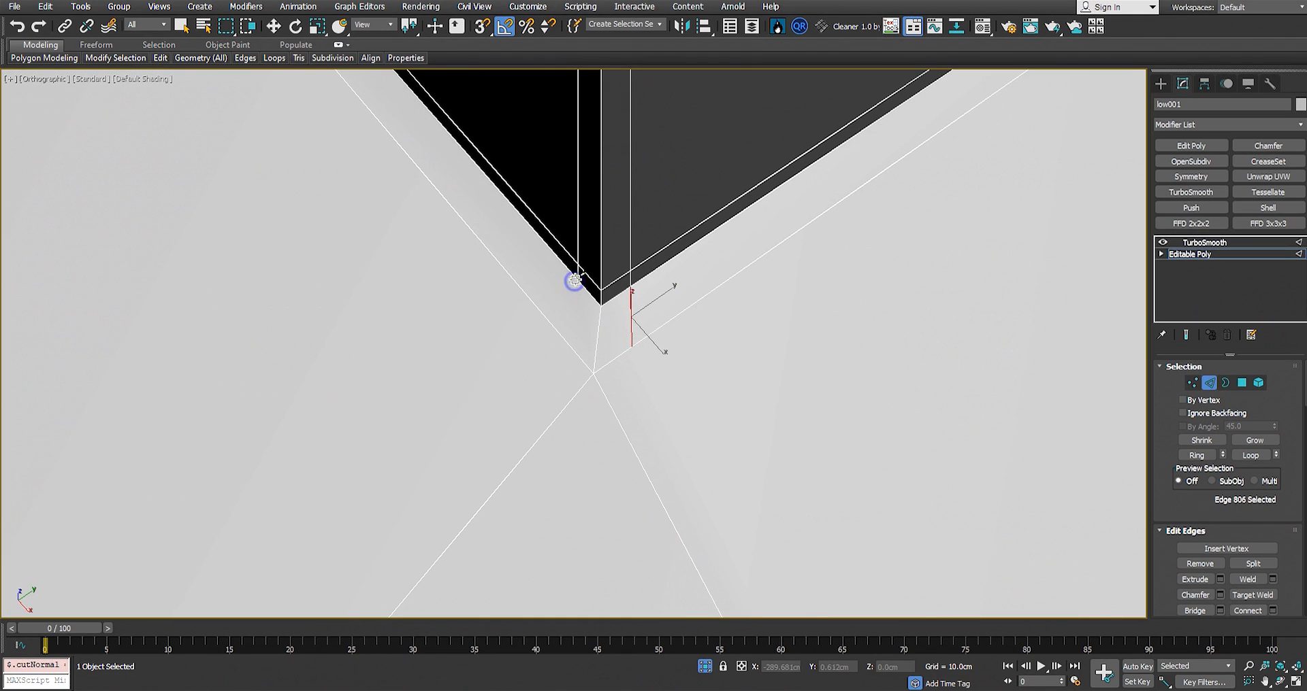
{"action": "scroll", "coordinate": [558, 216], "scroll_direction": "down", "scroll_amount": 7}
{"action": "middle_click_drag", "start_coordinate": [557, 215], "coordinate": [723, 198], "text": "alt"}
{"action": "middle_click_drag", "start_coordinate": [543, 285], "coordinate": [480, 303]}
{"action": "scroll", "coordinate": [393, 337], "scroll_direction": "up", "scroll_amount": 3}
{"action": "middle_click_drag", "start_coordinate": [81, 477], "coordinate": [482, 345]}
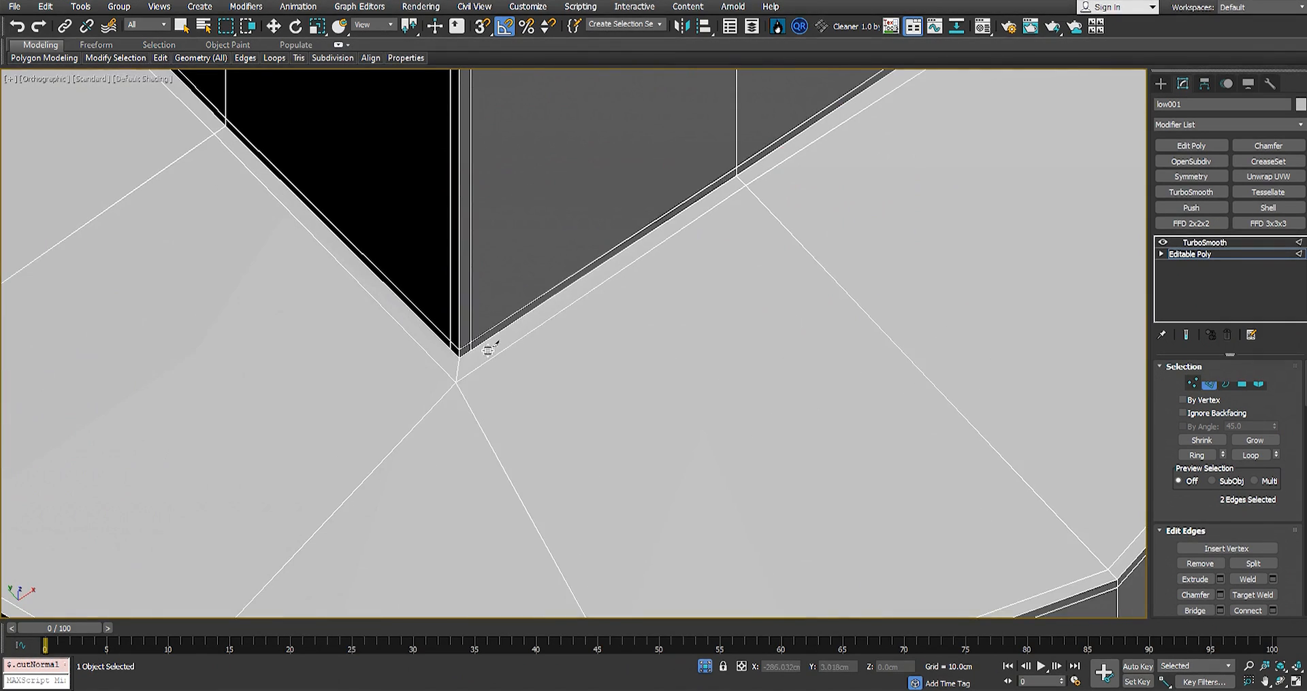
{"action": "scroll", "coordinate": [456, 351], "scroll_direction": "up", "scroll_amount": 4}
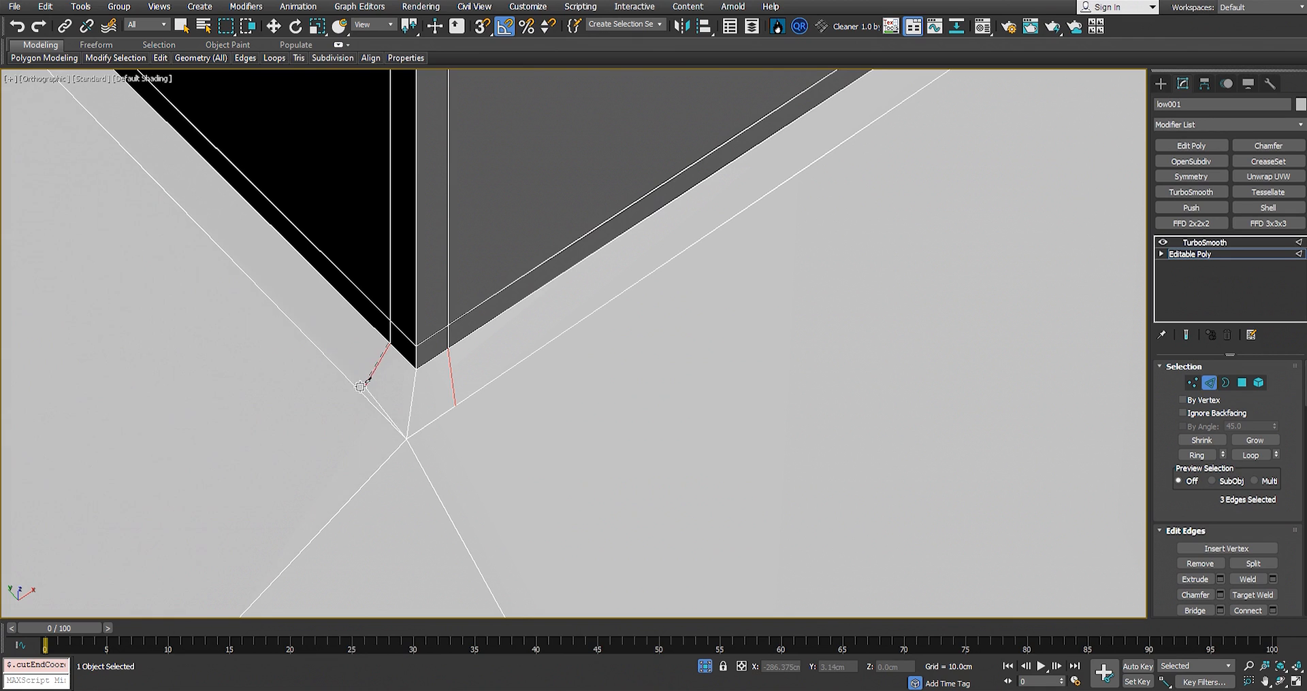
Step: Cut the same pair of short edges to the outer chamfer loop at the two remaining shaft corners and finish cutting
{"action": "scroll", "coordinate": [374, 295], "scroll_direction": "down", "scroll_amount": 7}
{"action": "middle_click_drag", "start_coordinate": [431, 280], "coordinate": [548, 274], "text": "alt"}
{"action": "middle_click_drag", "start_coordinate": [557, 273], "coordinate": [862, 114]}
{"action": "scroll", "coordinate": [535, 321], "scroll_direction": "up", "scroll_amount": 5}
{"action": "left_click", "coordinate": [582, 321]}
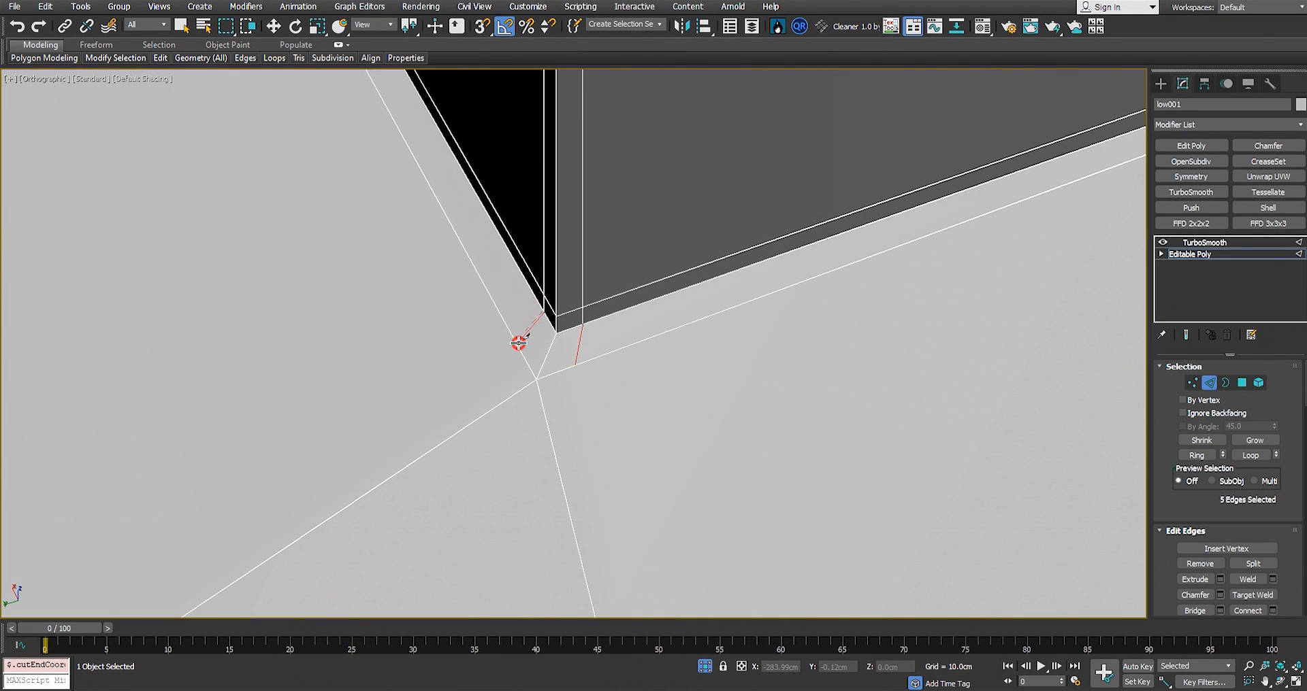
{"action": "scroll", "coordinate": [529, 252], "scroll_direction": "down", "scroll_amount": 7}
{"action": "middle_click_drag", "start_coordinate": [569, 254], "coordinate": [645, 257], "text": "alt"}
{"action": "scroll", "coordinate": [504, 289], "scroll_direction": "up", "scroll_amount": 5}
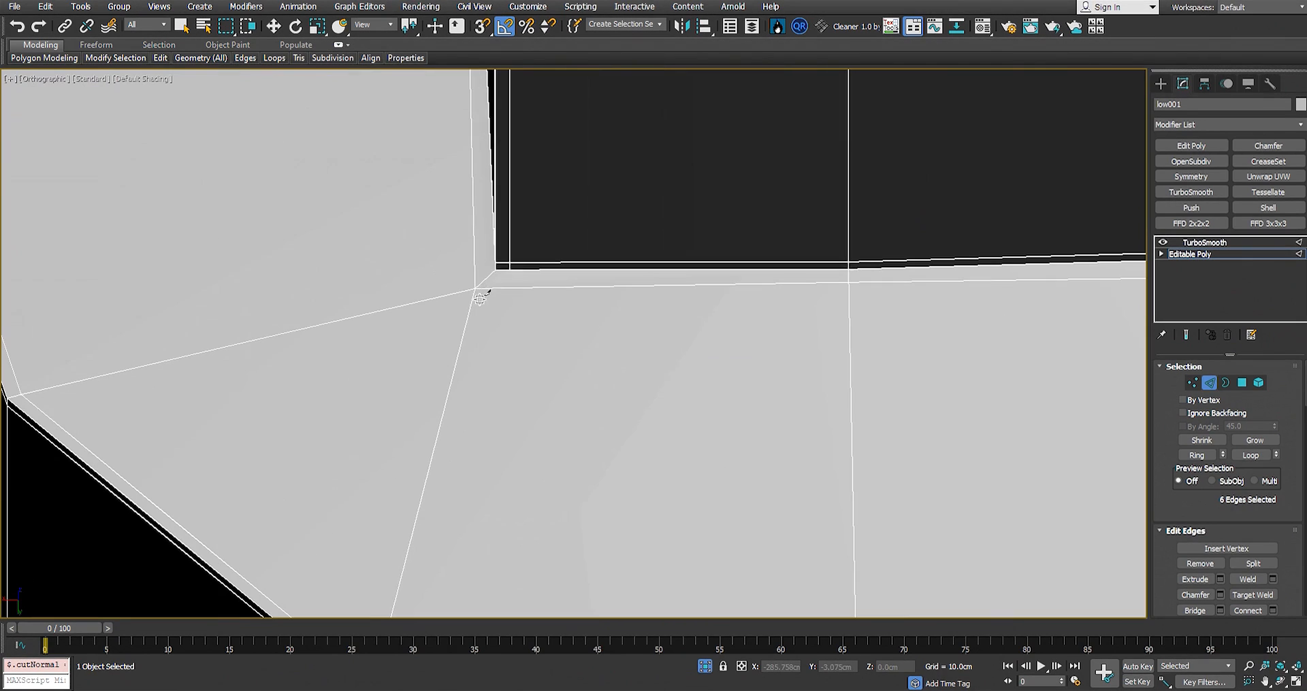
{"action": "left_click", "coordinate": [486, 261]}
{"action": "middle_click_drag", "start_coordinate": [461, 253], "coordinate": [647, 300], "text": "alt"}
{"action": "scroll", "coordinate": [708, 378], "scroll_direction": "up", "scroll_amount": 2}
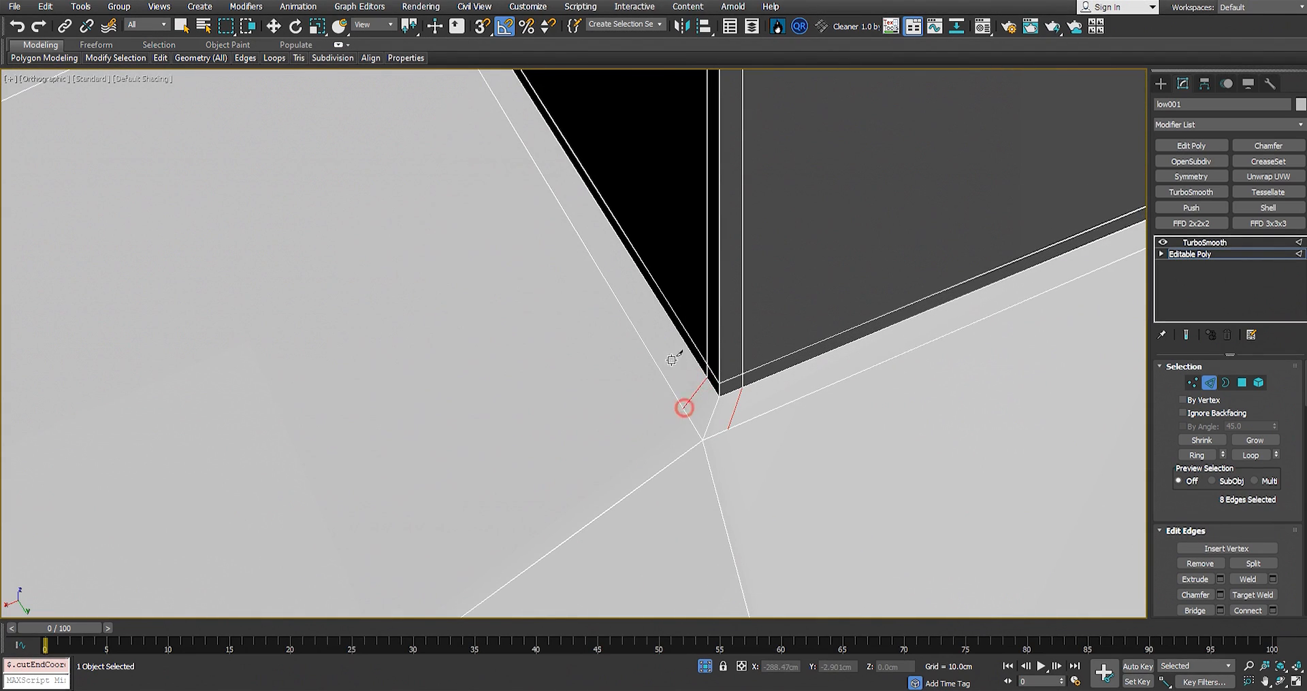
{"action": "right_click", "coordinate": [459, 291]}
Step: Show the TurboSmooth result, hide the edge display and examine the shading at the shaft corners and along the shaft
{"action": "scroll", "coordinate": [783, 280], "scroll_direction": "down", "scroll_amount": 2}
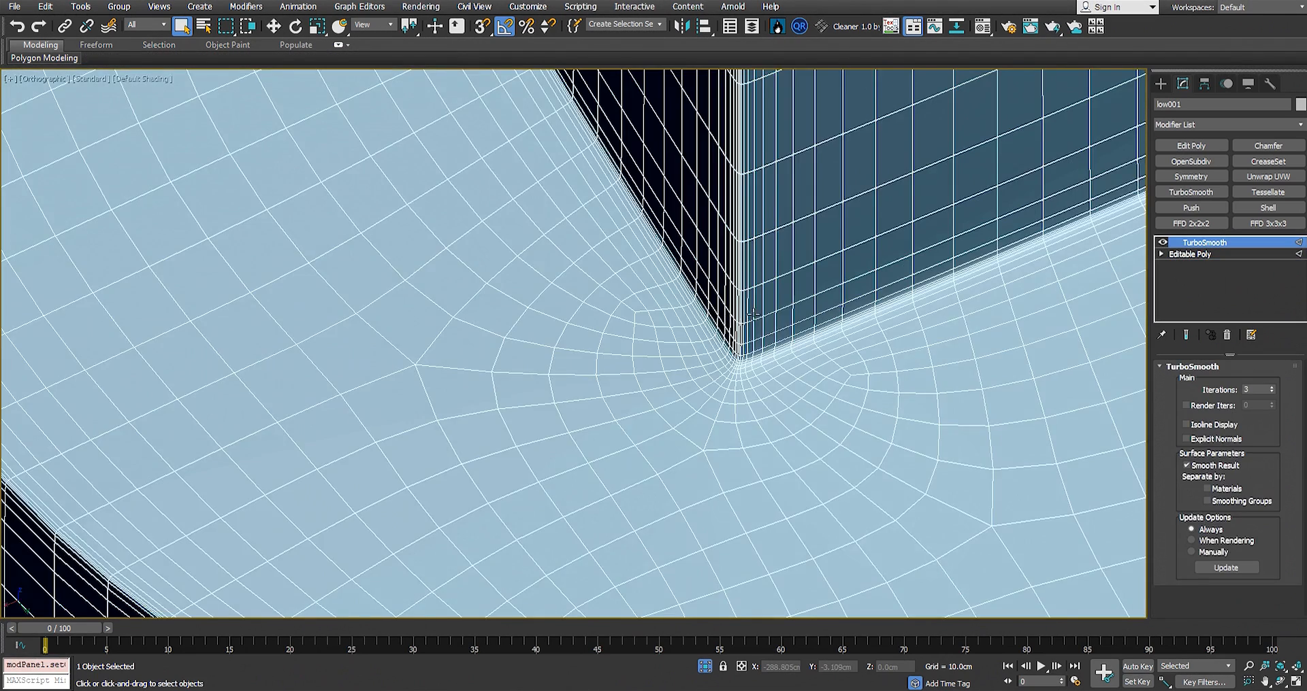
{"action": "scroll", "coordinate": [558, 310], "scroll_direction": "down", "scroll_amount": 4}
{"action": "middle_click_drag", "start_coordinate": [557, 311], "coordinate": [843, 337], "text": "alt"}
{"action": "scroll", "coordinate": [845, 340], "scroll_direction": "up", "scroll_amount": 4}
{"action": "key", "text": "F4"}
{"action": "scroll", "coordinate": [1007, 474], "scroll_direction": "up", "scroll_amount": 2}
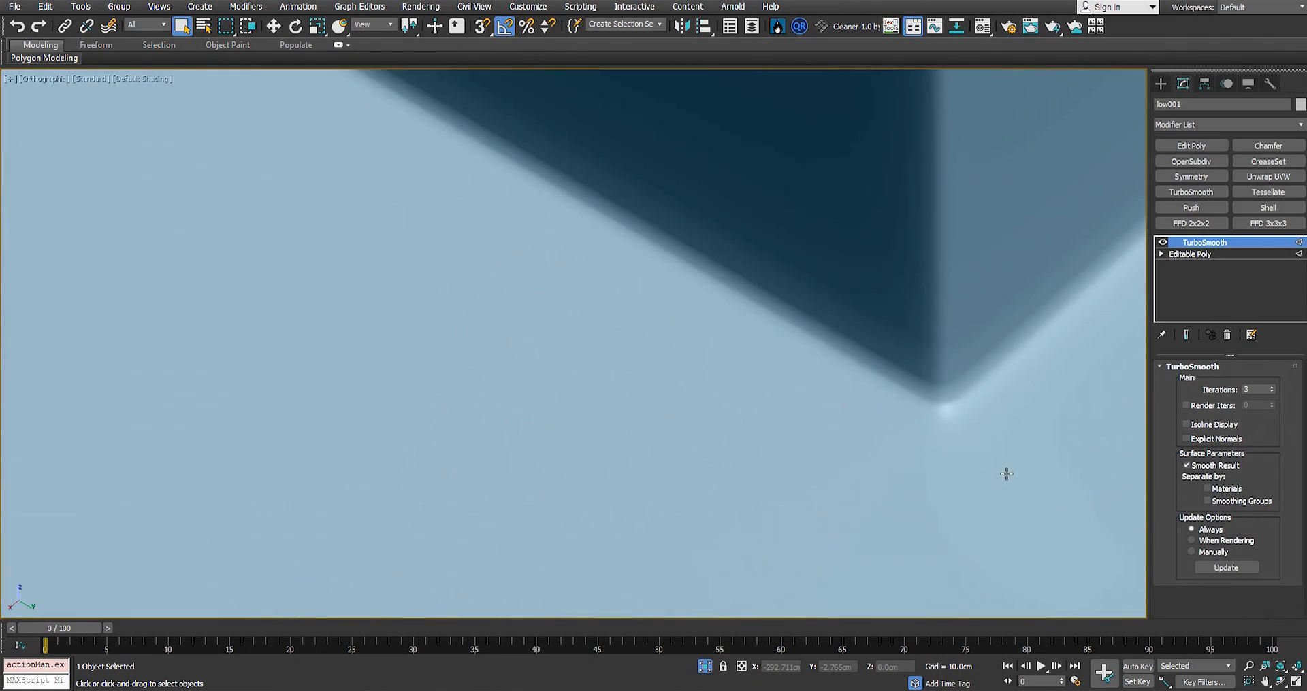
{"action": "scroll", "coordinate": [749, 417], "scroll_direction": "down", "scroll_amount": 6}
{"action": "middle_click_drag", "start_coordinate": [712, 377], "coordinate": [706, 488]}
{"action": "scroll", "coordinate": [706, 488], "scroll_direction": "up", "scroll_amount": 6}
{"action": "scroll", "coordinate": [732, 449], "scroll_direction": "down", "scroll_amount": 6}
{"action": "middle_click_drag", "start_coordinate": [755, 436], "coordinate": [807, 374], "text": "alt"}
{"action": "middle_click_drag", "start_coordinate": [807, 374], "coordinate": [664, 546]}
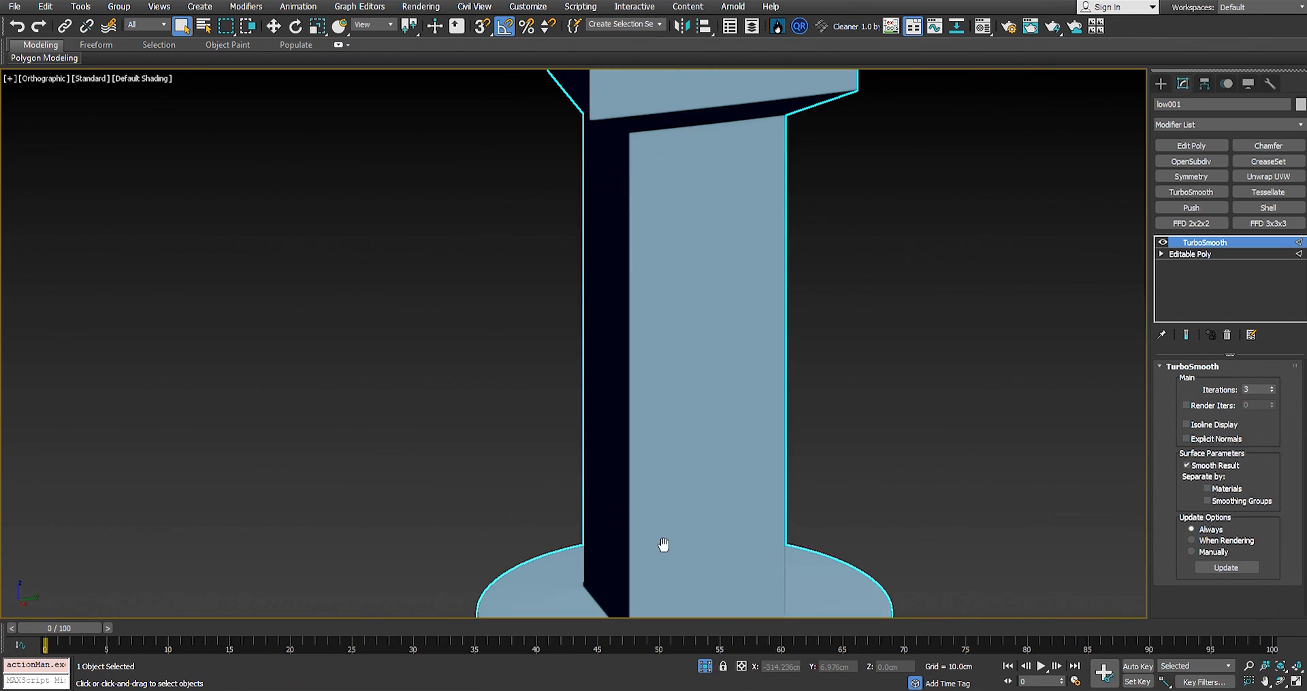
{"action": "scroll", "coordinate": [657, 359], "scroll_direction": "up", "scroll_amount": 3}
{"action": "scroll", "coordinate": [657, 360], "scroll_direction": "down", "scroll_amount": 3}
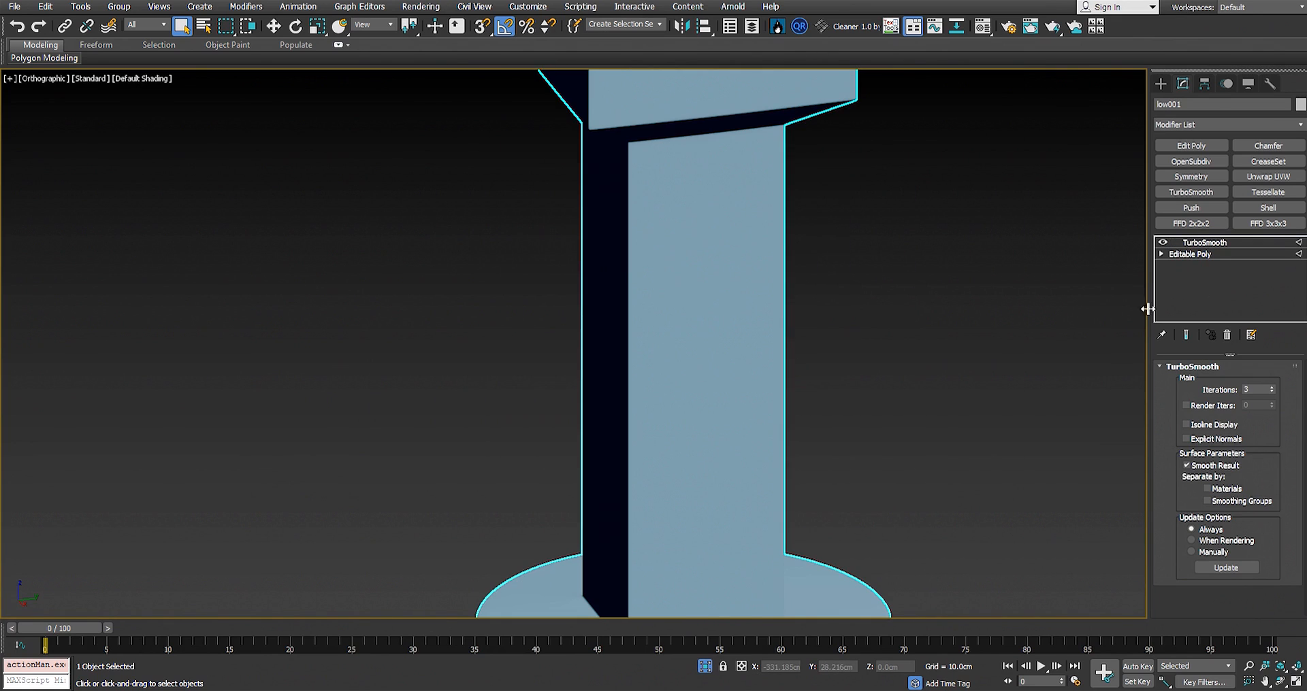
Step: Insert four horizontal edge loops around the shaft, spread between the base and the cap
{"action": "key", "text": "2"}
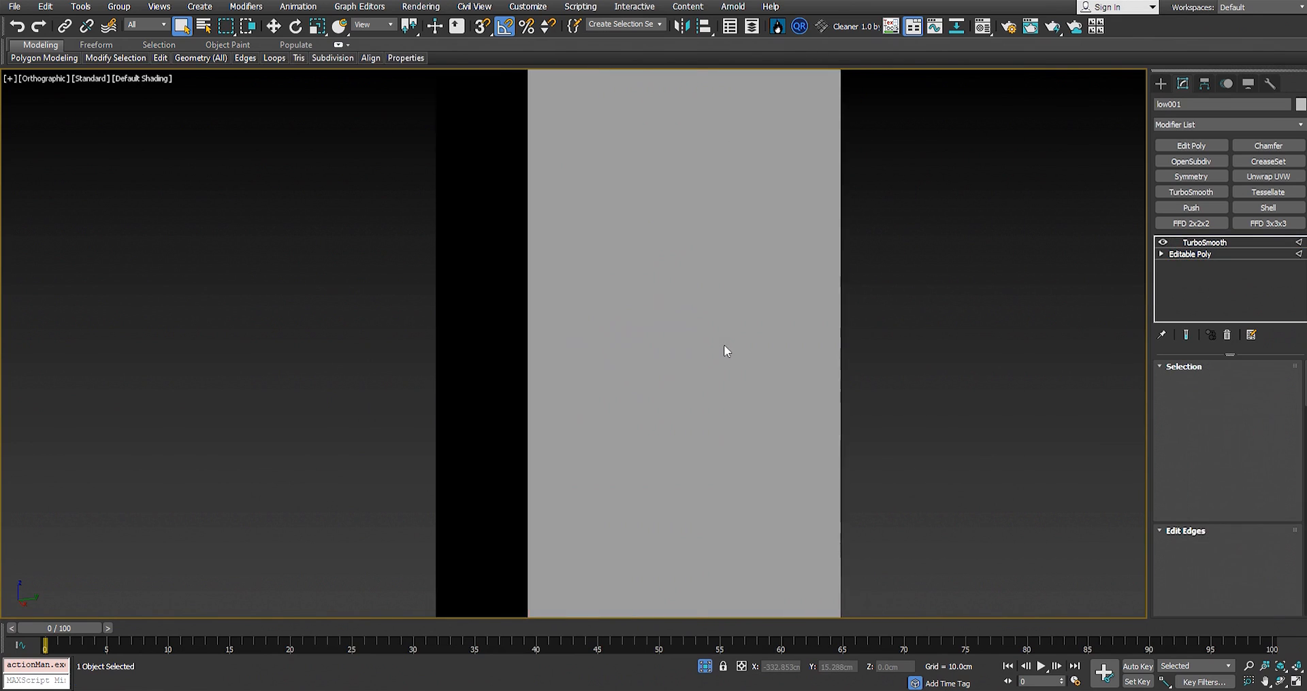
{"action": "middle_click_drag", "start_coordinate": [627, 308], "coordinate": [716, 353], "text": "alt"}
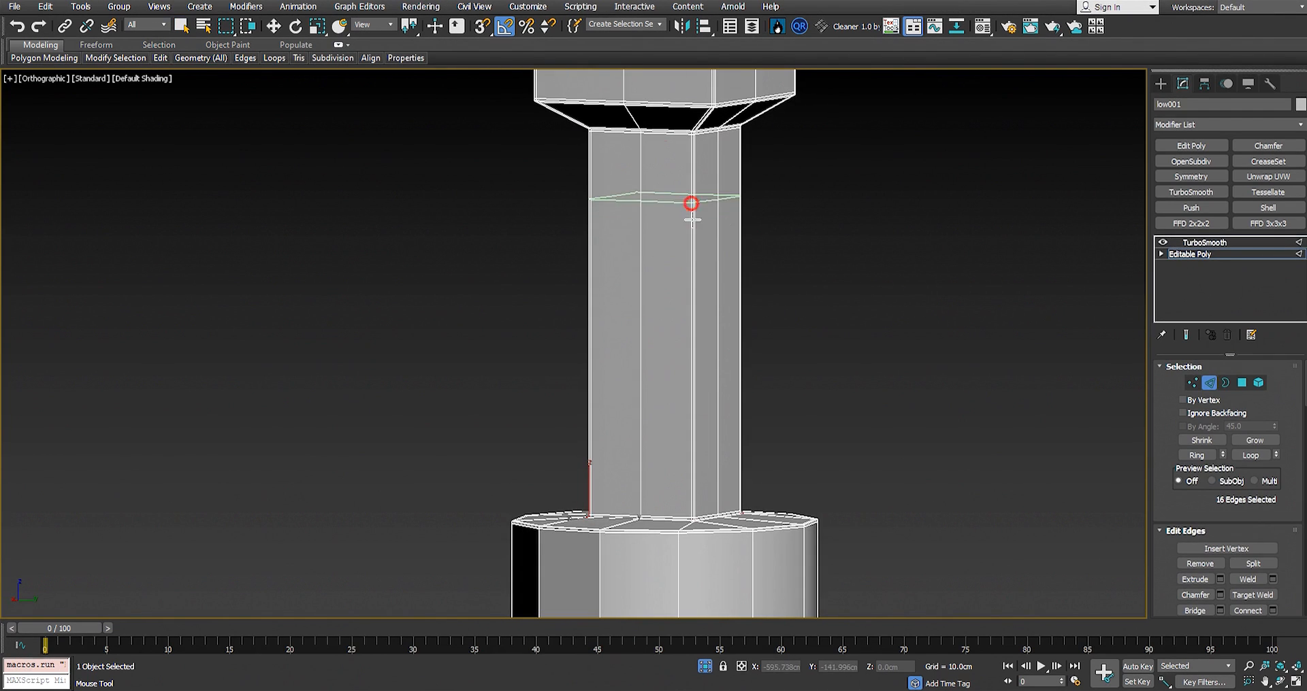
{"action": "double_click", "coordinate": [691, 202]}
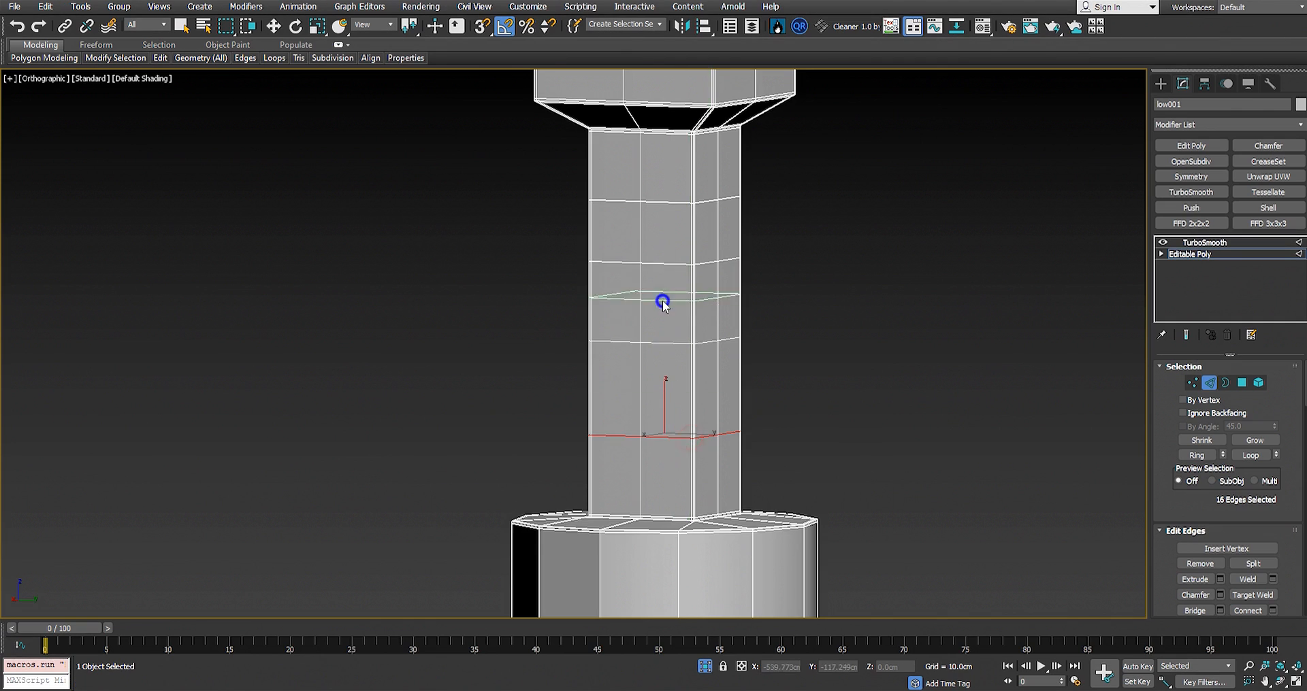
{"action": "right_click", "coordinate": [663, 300]}
{"action": "key", "text": "w"}
Step: Select the slanted edge running from the cap's ring to one outer corner to examine the corner topology
{"action": "middle_click_drag", "start_coordinate": [663, 301], "coordinate": [594, 324], "text": "alt"}
{"action": "middle_click_drag", "start_coordinate": [656, 378], "coordinate": [684, 558]}
{"action": "middle_click_drag", "start_coordinate": [684, 558], "coordinate": [700, 591], "text": "alt"}
{"action": "scroll", "coordinate": [700, 316], "scroll_direction": "up", "scroll_amount": 4}
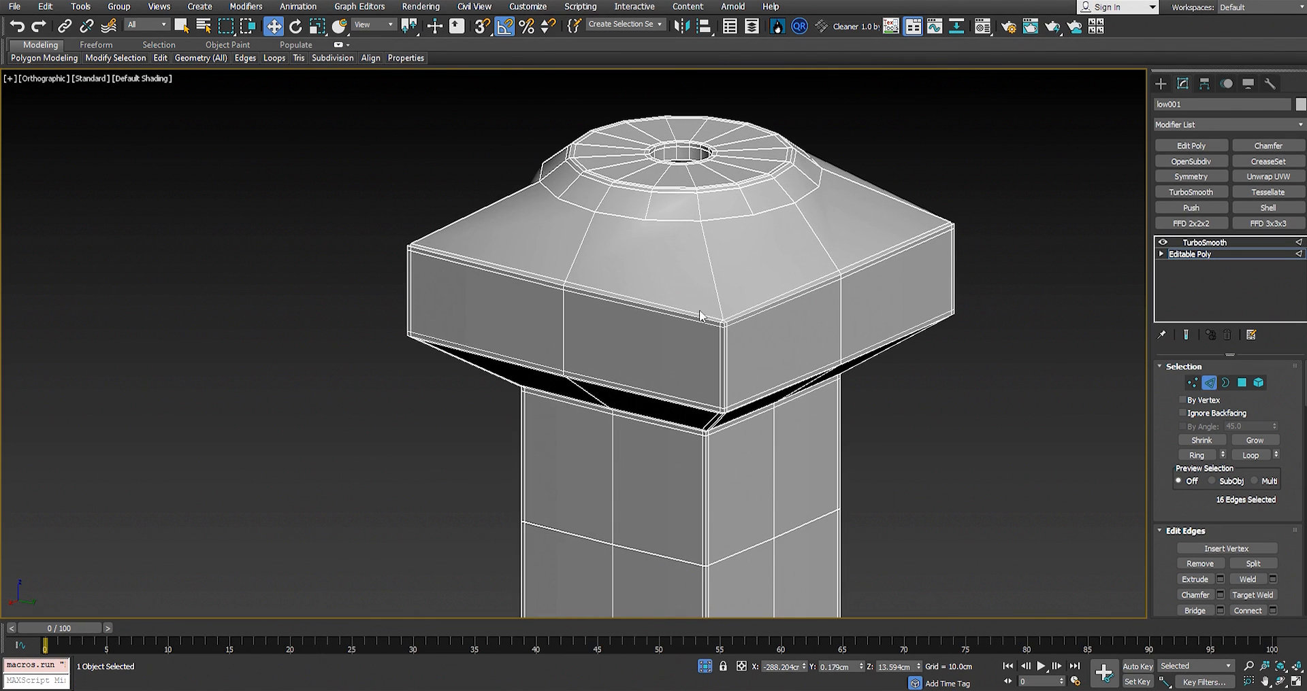
{"action": "left_click", "coordinate": [720, 298]}
{"action": "middle_click_drag", "start_coordinate": [720, 297], "coordinate": [705, 333], "text": "alt"}
{"action": "scroll", "coordinate": [710, 310], "scroll_direction": "up", "scroll_amount": 3}
{"action": "middle_click_drag", "start_coordinate": [717, 237], "coordinate": [670, 238]}
{"action": "scroll", "coordinate": [657, 252], "scroll_direction": "up", "scroll_amount": 3}
{"action": "key", "text": "alt+c"}
{"action": "right_click", "coordinate": [747, 324]}
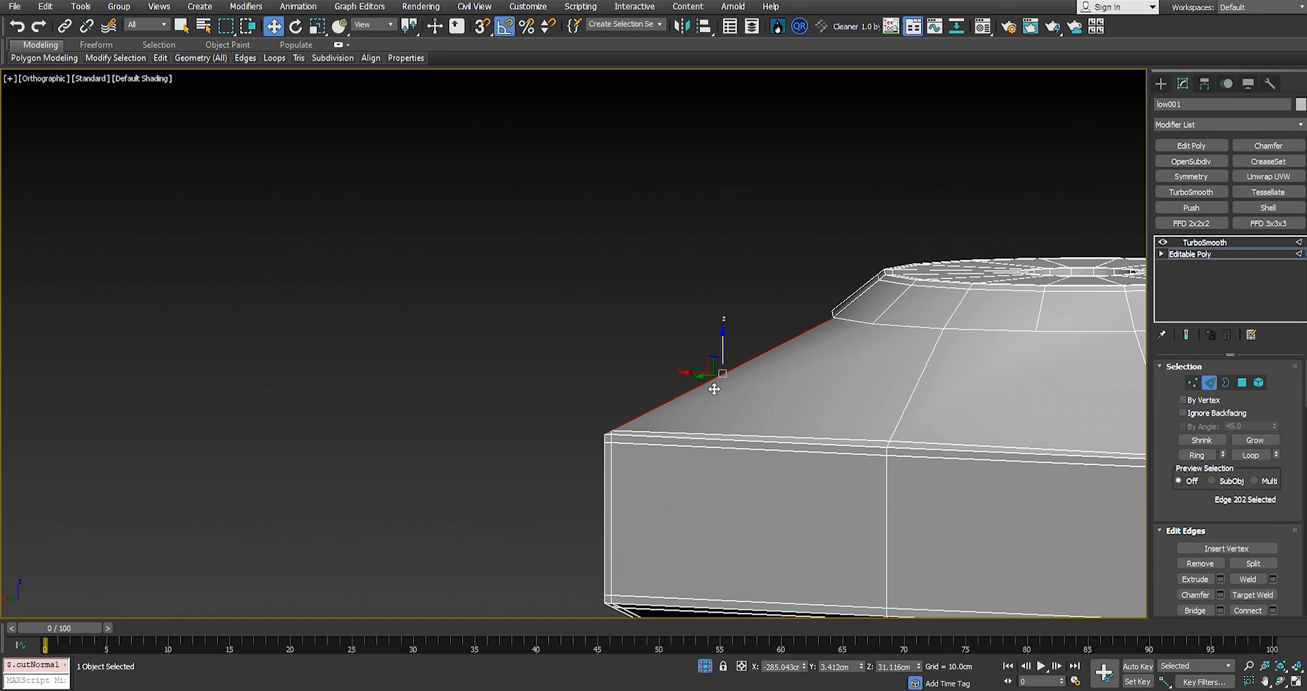
Step: Cut edges from the two ring vertices flanking the slanted edge to the support edges at the first cap corner
{"action": "middle_click_drag", "start_coordinate": [710, 385], "coordinate": [805, 378], "text": "alt"}
{"action": "middle_click_drag", "start_coordinate": [805, 378], "coordinate": [834, 406], "text": "alt"}
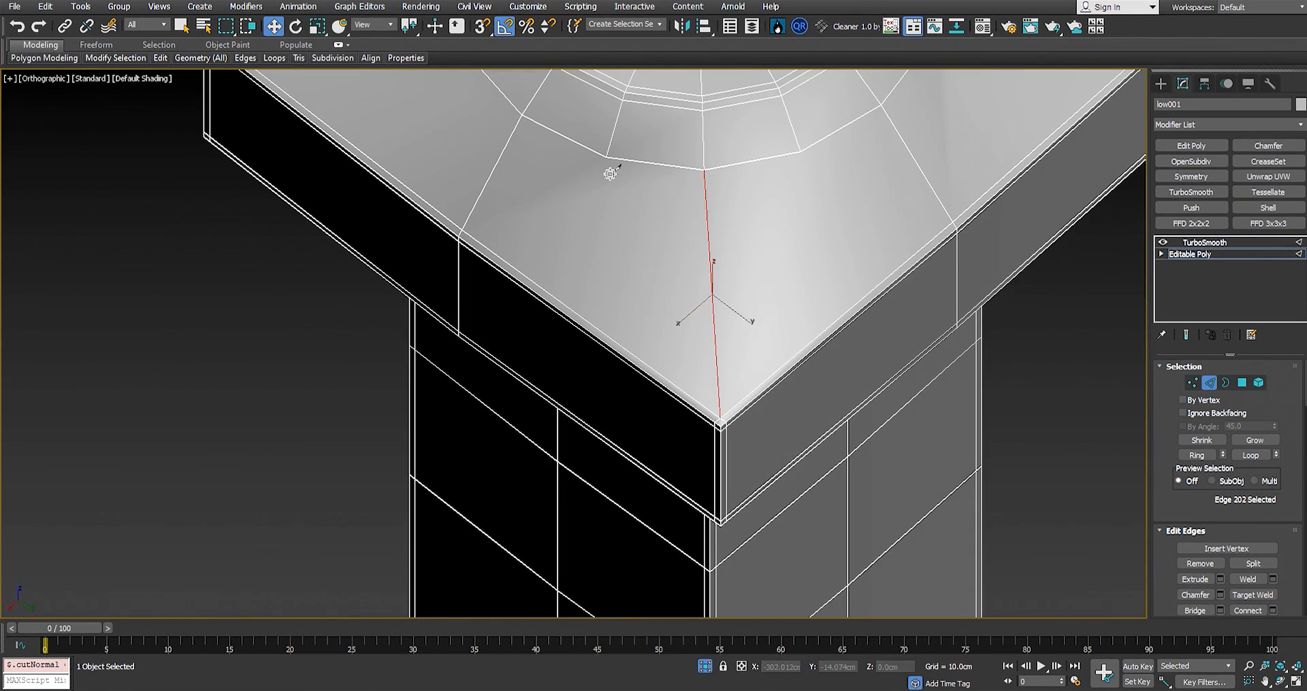
{"action": "scroll", "coordinate": [719, 385], "scroll_direction": "up", "scroll_amount": 2}
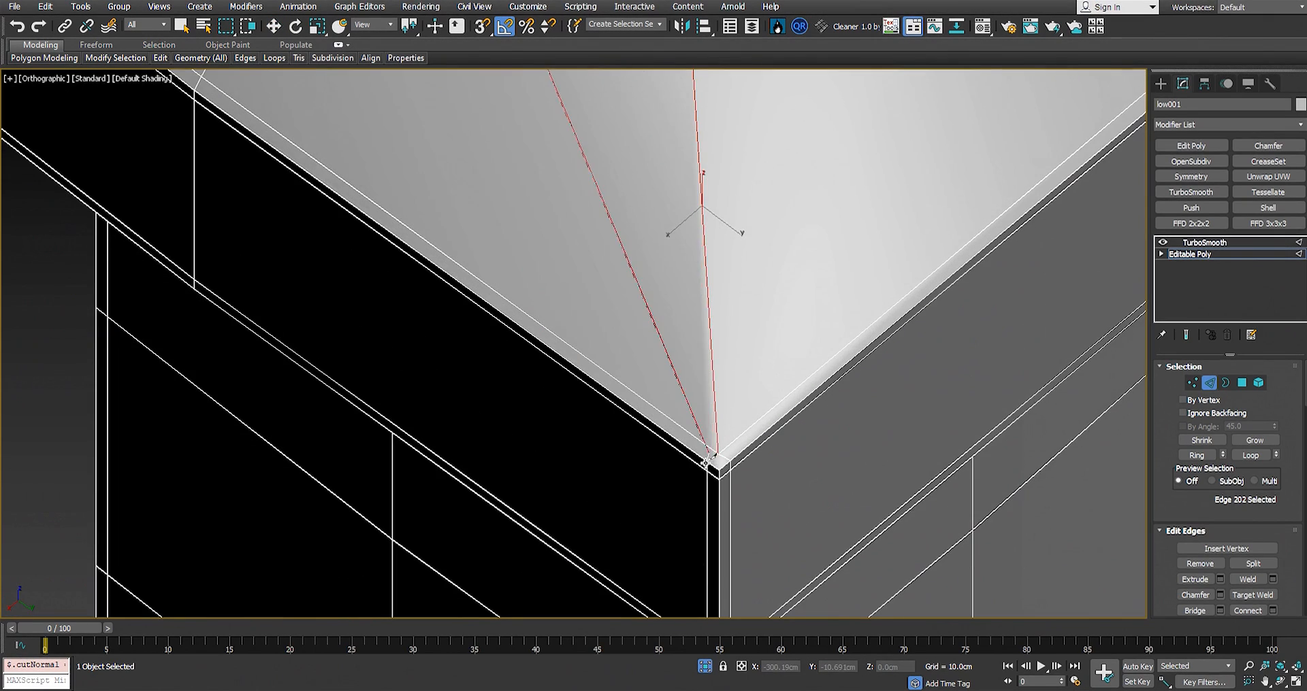
{"action": "scroll", "coordinate": [707, 463], "scroll_direction": "down", "scroll_amount": 1}
{"action": "middle_click_drag", "start_coordinate": [629, 294], "coordinate": [637, 333]}
{"action": "scroll", "coordinate": [586, 208], "scroll_direction": "down", "scroll_amount": 1}
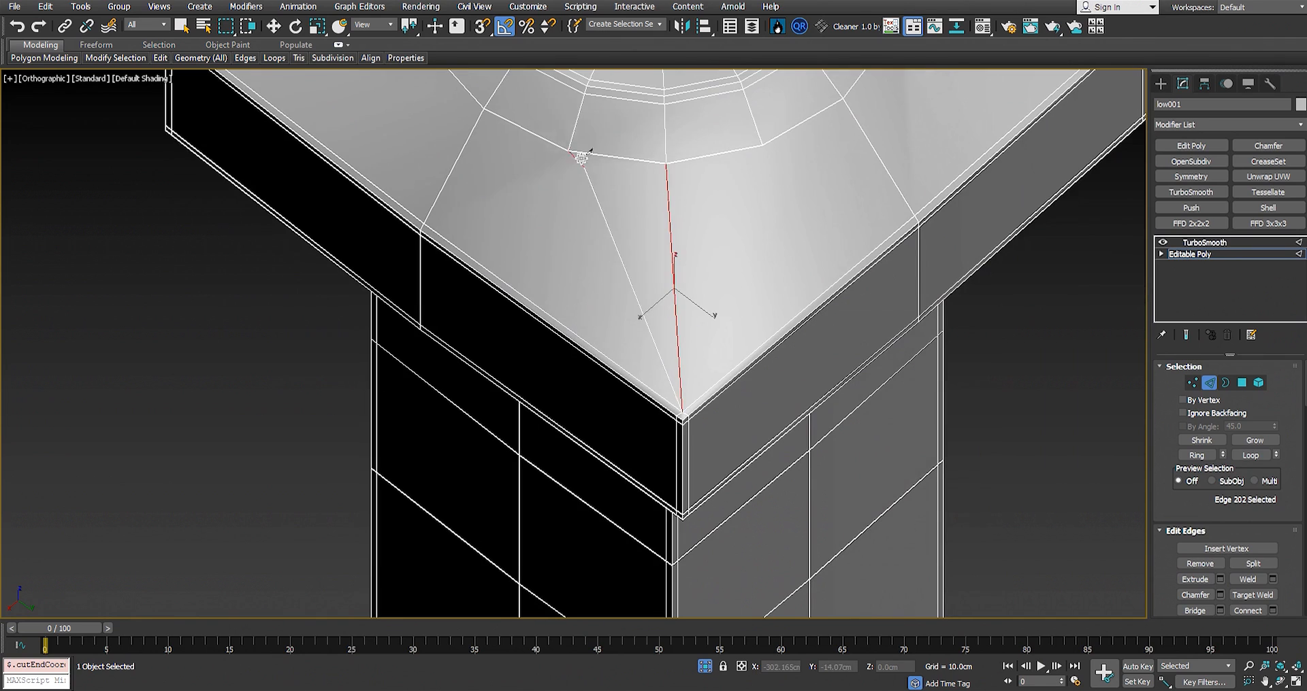
{"action": "scroll", "coordinate": [679, 419], "scroll_direction": "up", "scroll_amount": 1}
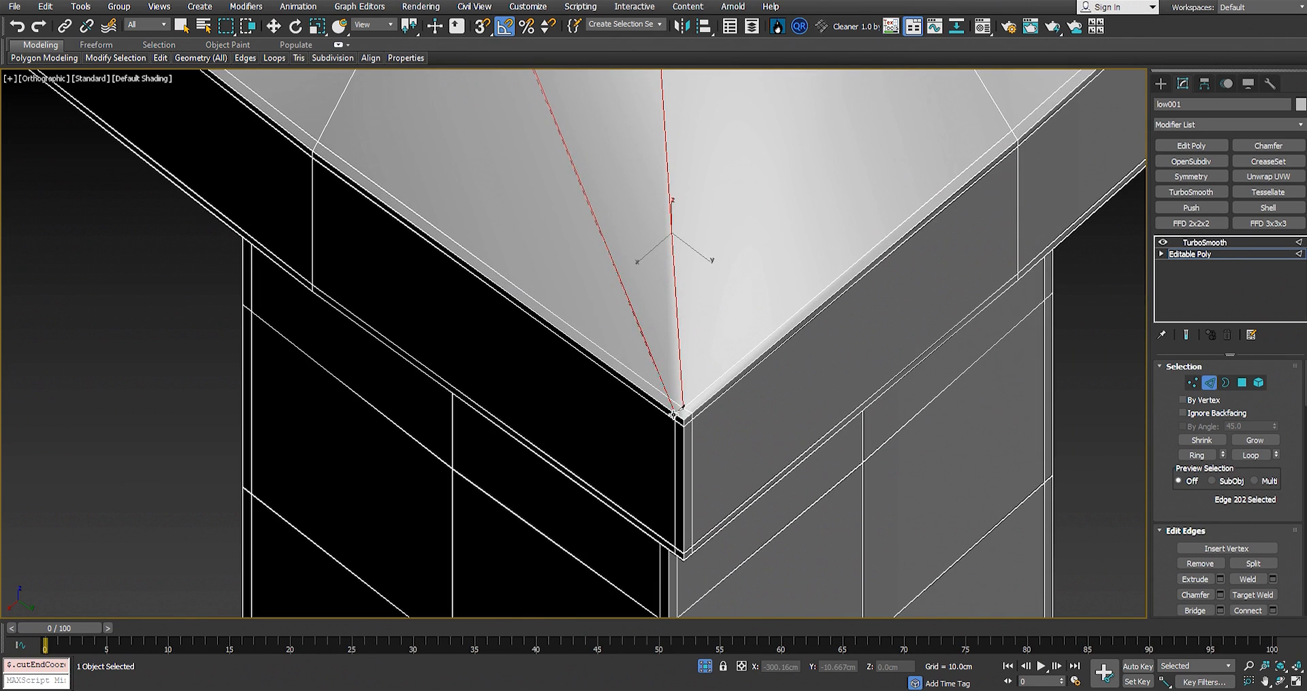
{"action": "scroll", "coordinate": [692, 398], "scroll_direction": "up", "scroll_amount": 1}
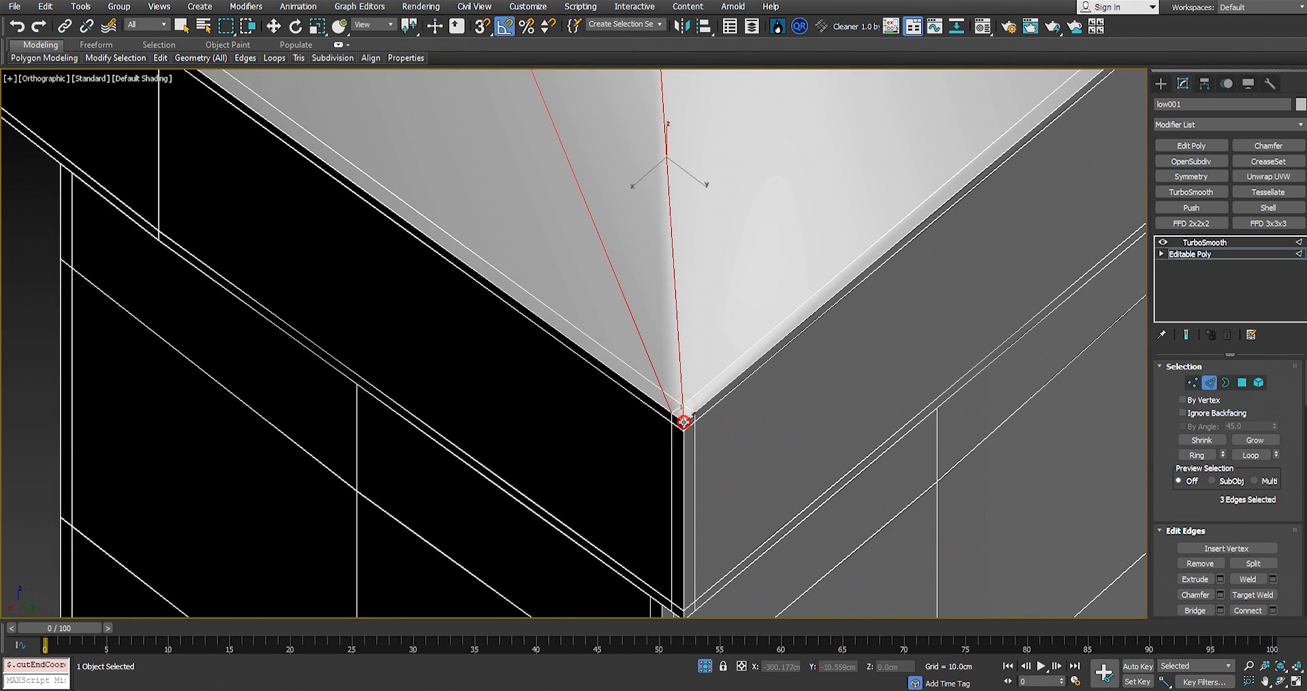
{"action": "scroll", "coordinate": [706, 272], "scroll_direction": "down", "scroll_amount": 2}
{"action": "middle_click_drag", "start_coordinate": [719, 207], "coordinate": [711, 378]}
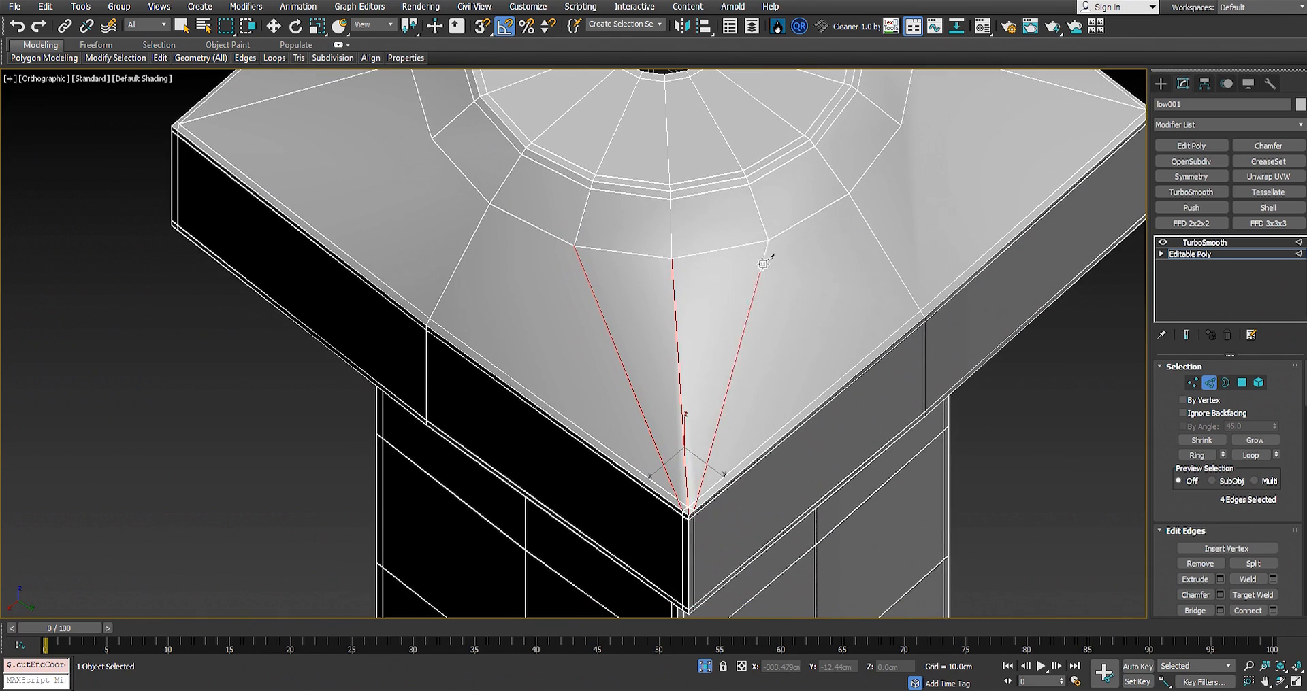
{"action": "left_click", "coordinate": [769, 245]}
{"action": "right_click", "coordinate": [697, 401]}
{"action": "right_click", "coordinate": [681, 460]}
Step: Cut edges from the two flanking ring vertices to the vertical support edges at the second cap corner
{"action": "scroll", "coordinate": [682, 457], "scroll_direction": "down", "scroll_amount": 3}
{"action": "middle_click_drag", "start_coordinate": [682, 457], "coordinate": [892, 401], "text": "alt"}
{"action": "middle_click_drag", "start_coordinate": [891, 400], "coordinate": [953, 240]}
{"action": "scroll", "coordinate": [656, 389], "scroll_direction": "up", "scroll_amount": 3}
{"action": "scroll", "coordinate": [660, 397], "scroll_direction": "up", "scroll_amount": 1}
{"action": "right_click", "coordinate": [758, 300]}
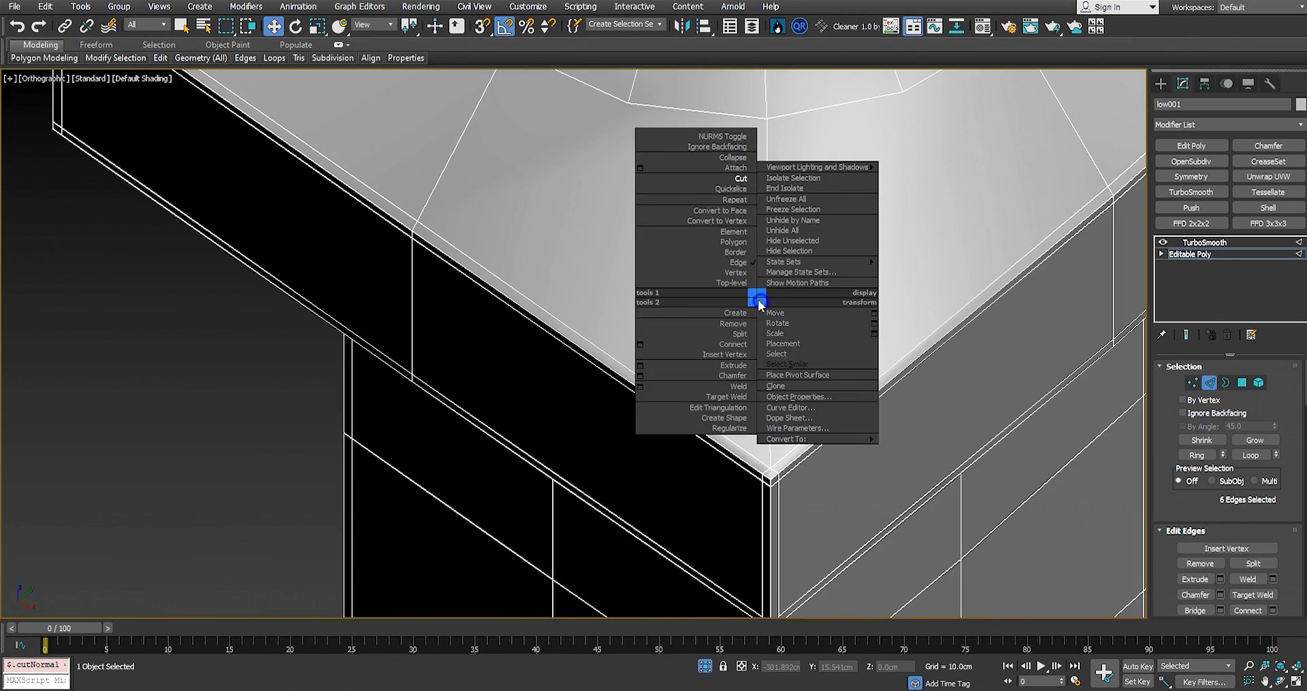
{"action": "left_click", "coordinate": [736, 179]}
{"action": "left_click", "coordinate": [627, 103]}
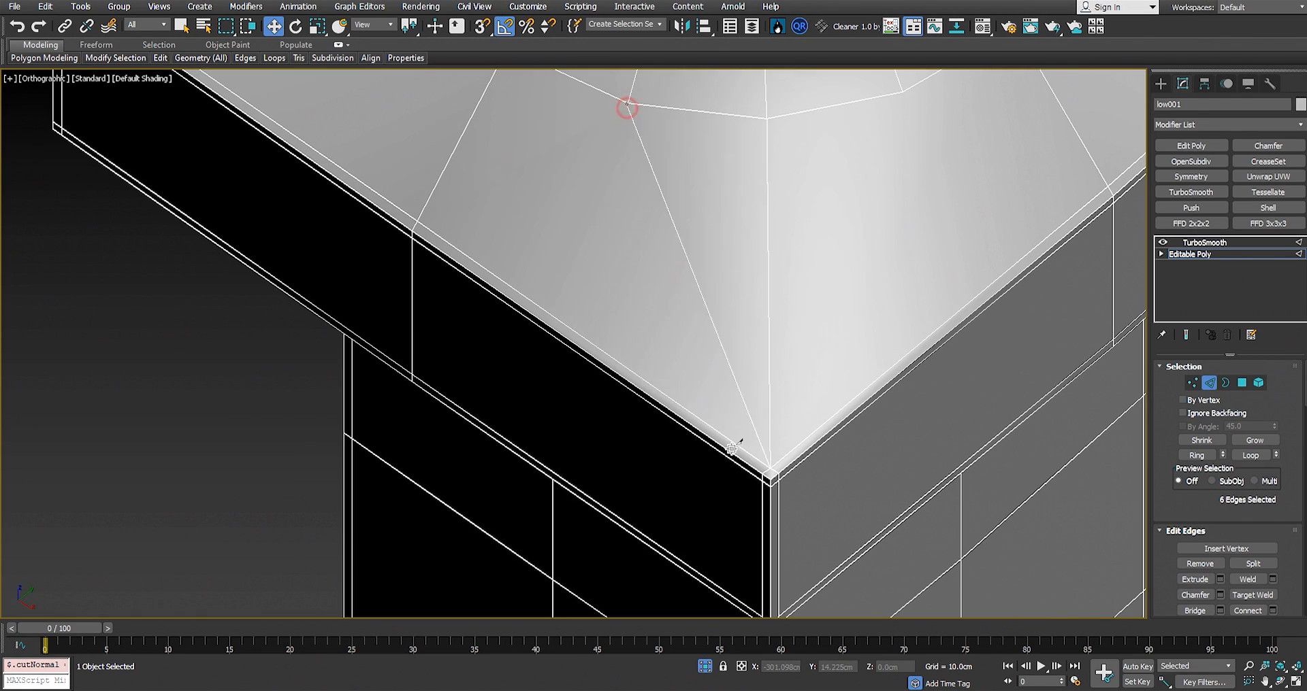
{"action": "left_click", "coordinate": [767, 473]}
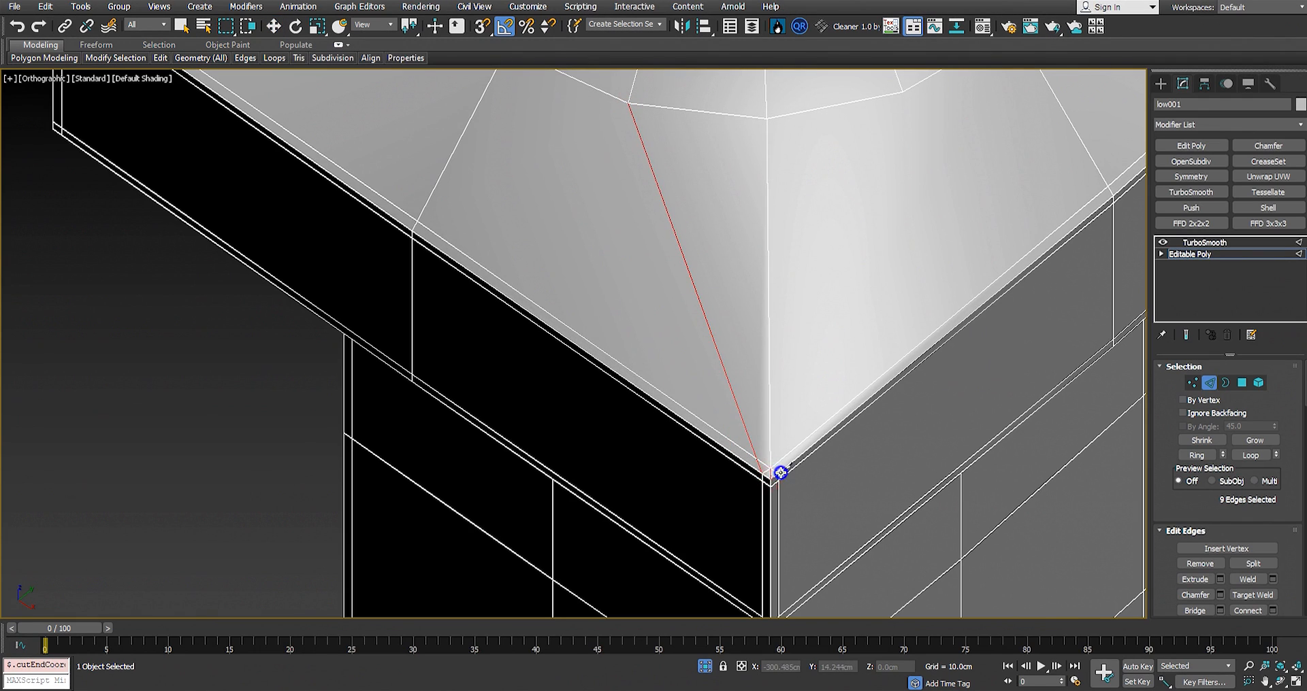
{"action": "middle_click_drag", "start_coordinate": [854, 215], "coordinate": [863, 213]}
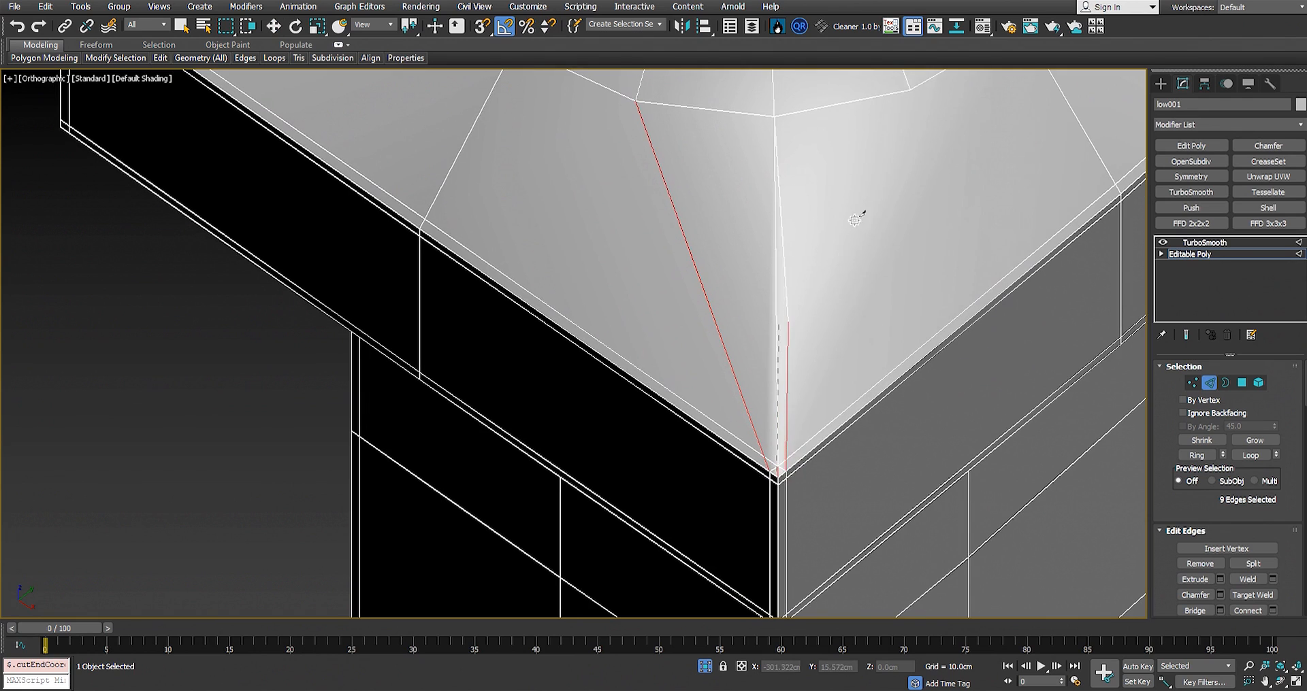
{"action": "left_click", "coordinate": [907, 92]}
{"action": "right_click", "coordinate": [815, 259]}
{"action": "right_click", "coordinate": [785, 304]}
Step: Cut edges from the neighbouring ring vertices to the support edges at the third cap corner
{"action": "scroll", "coordinate": [779, 335], "scroll_direction": "down", "scroll_amount": 2}
{"action": "middle_click_drag", "start_coordinate": [779, 335], "coordinate": [930, 341], "text": "alt"}
{"action": "middle_click_drag", "start_coordinate": [631, 432], "coordinate": [791, 236]}
{"action": "scroll", "coordinate": [963, 284], "scroll_direction": "up", "scroll_amount": 2}
{"action": "key", "text": "alt+c"}
{"action": "left_click", "coordinate": [968, 294]}
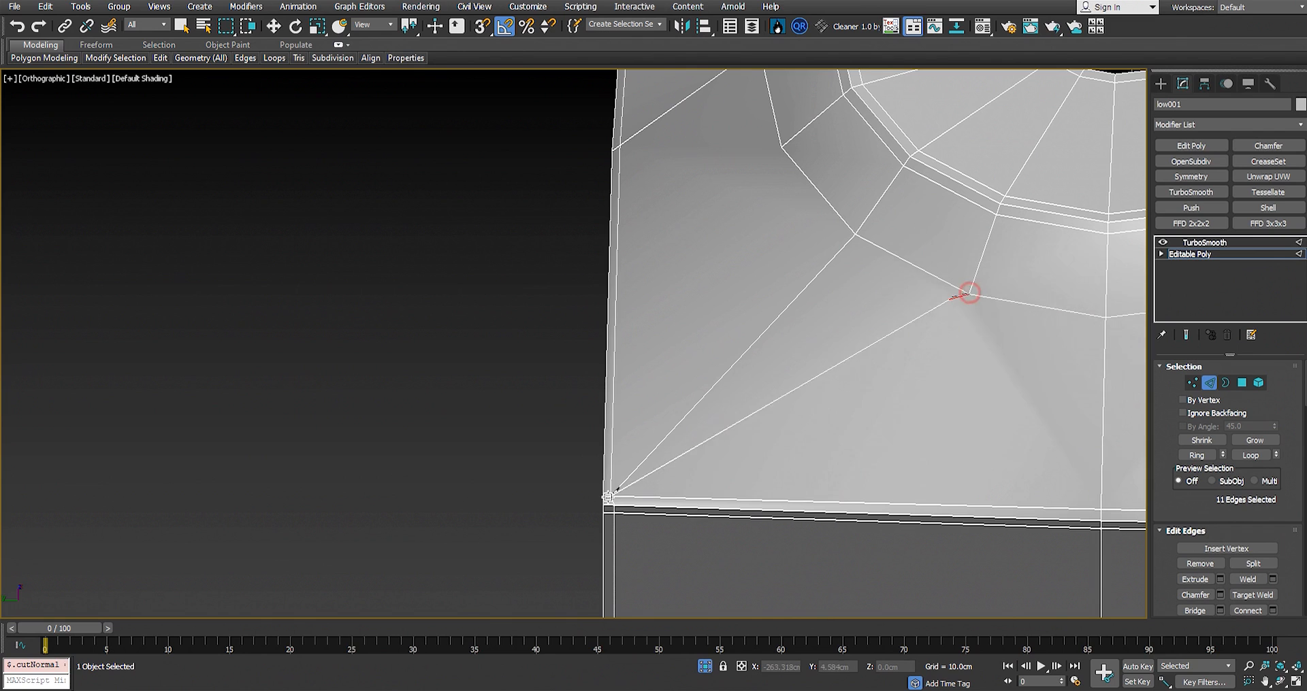
{"action": "left_click", "coordinate": [613, 504]}
Step: Cut the flanking ring vertices to the support edges at the fourth cap corner and connect its outer corner vertex to the inner chamfer vertex
{"action": "scroll", "coordinate": [653, 388], "scroll_direction": "down", "scroll_amount": 2}
{"action": "middle_click_drag", "start_coordinate": [654, 388], "coordinate": [566, 341], "text": "alt"}
{"action": "scroll", "coordinate": [805, 298], "scroll_direction": "up", "scroll_amount": 3}
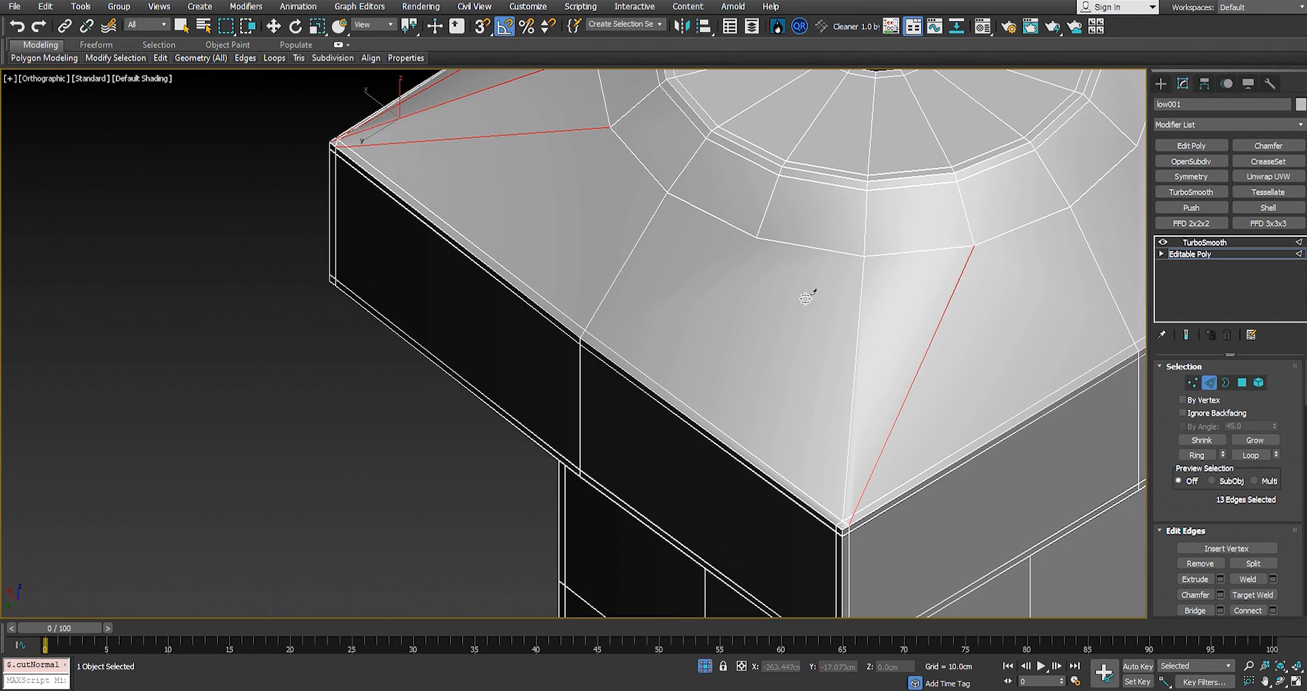
{"action": "left_click", "coordinate": [760, 239]}
{"action": "scroll", "coordinate": [844, 524], "scroll_direction": "up", "scroll_amount": 2}
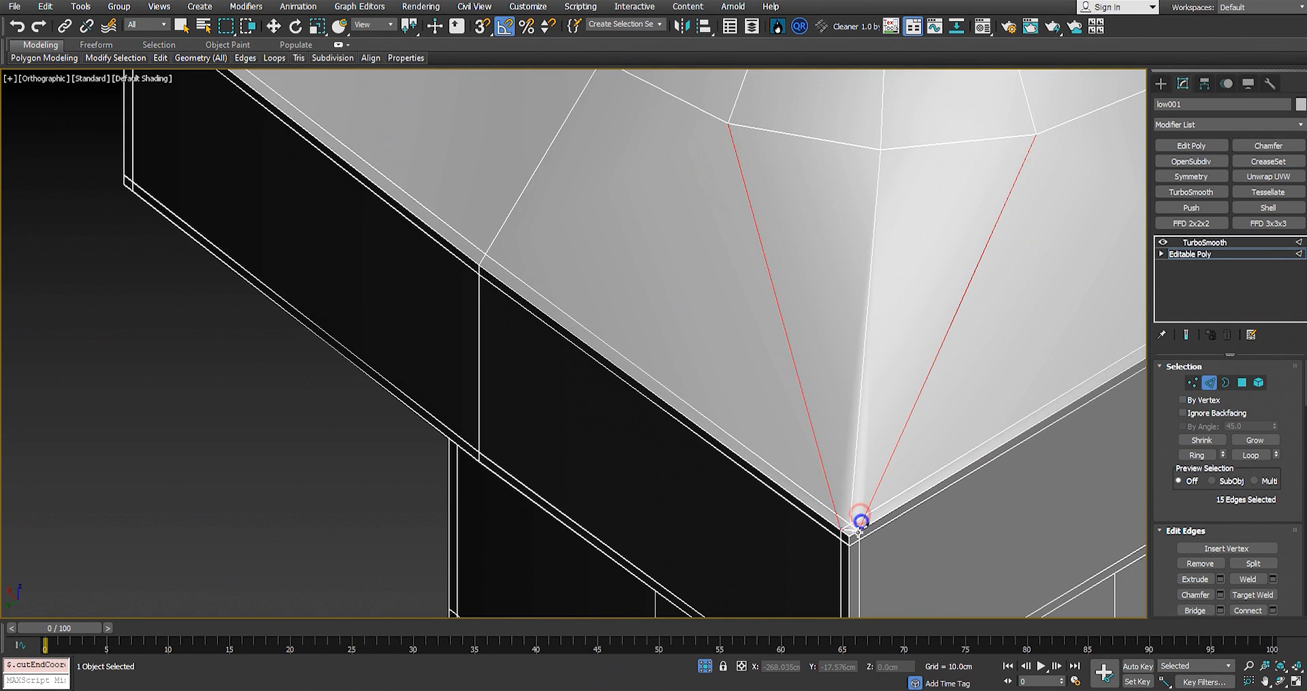
{"action": "scroll", "coordinate": [860, 522], "scroll_direction": "up", "scroll_amount": 3}
{"action": "left_click", "coordinate": [797, 420]}
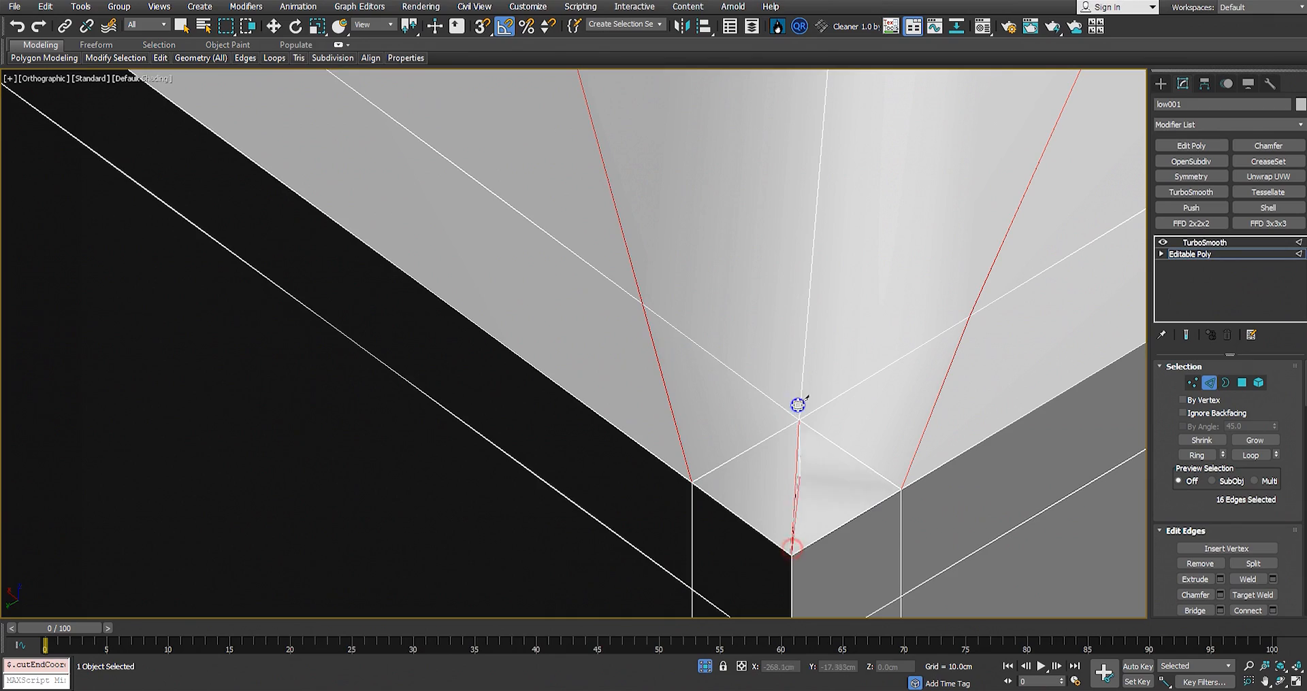
{"action": "scroll", "coordinate": [709, 400], "scroll_direction": "down", "scroll_amount": 8}
{"action": "key", "text": "w"}
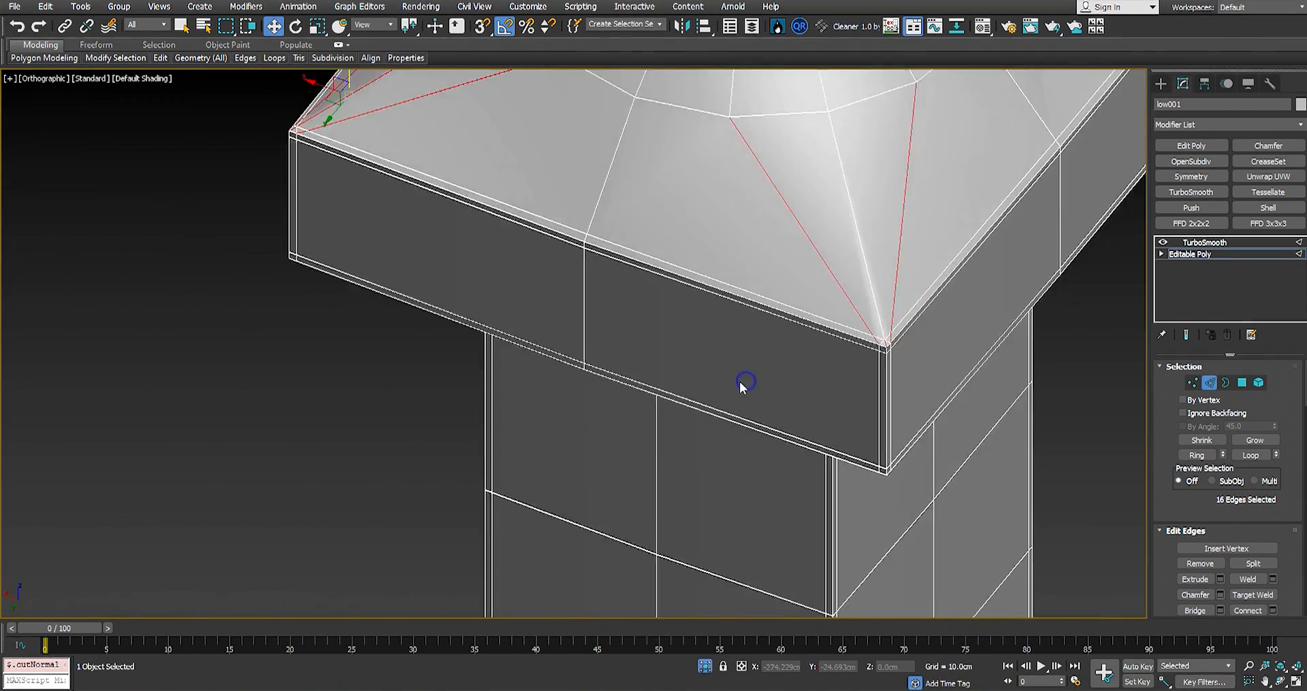
Step: Select the short diagonal edges between the inner chamfer vertex and the support edges at the already cut cap corners and remove them
{"action": "middle_click_drag", "start_coordinate": [745, 322], "coordinate": [817, 326], "text": "alt"}
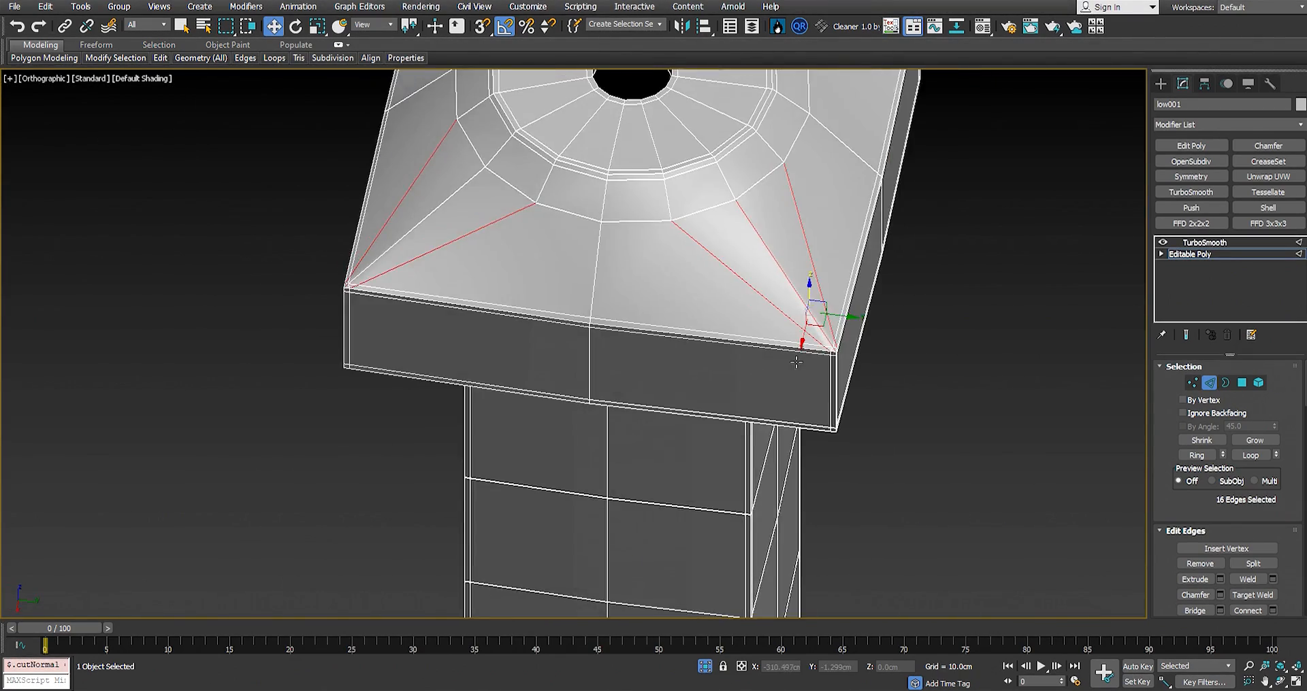
{"action": "scroll", "coordinate": [806, 347], "scroll_direction": "up", "scroll_amount": 5}
{"action": "key", "text": "2"}
{"action": "scroll", "coordinate": [810, 342], "scroll_direction": "up", "scroll_amount": 7}
{"action": "key", "text": "q"}
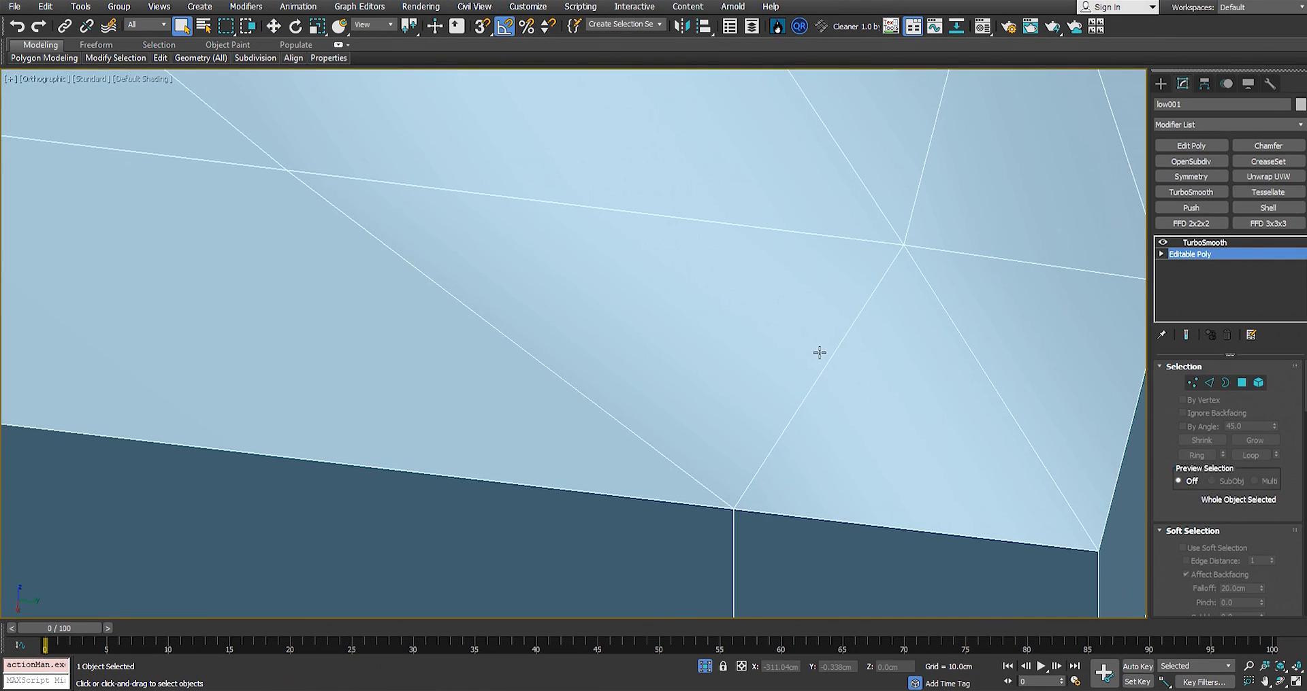
{"action": "key", "text": "2"}
{"action": "left_click", "coordinate": [820, 368]}
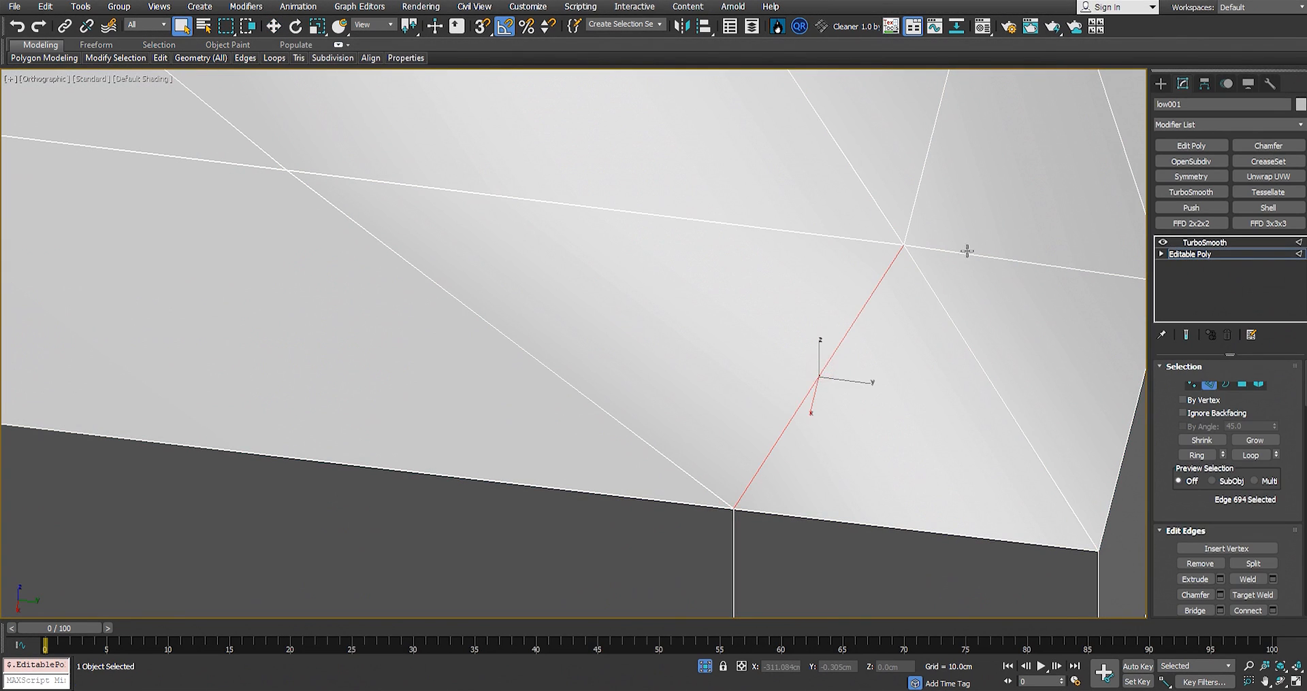
{"action": "scroll", "coordinate": [910, 310], "scroll_direction": "down", "scroll_amount": 12}
{"action": "middle_click_drag", "start_coordinate": [262, 294], "coordinate": [273, 298], "text": "alt"}
{"action": "middle_click_drag", "start_coordinate": [437, 303], "coordinate": [609, 352]}
{"action": "middle_click_drag", "start_coordinate": [544, 306], "coordinate": [465, 299]}
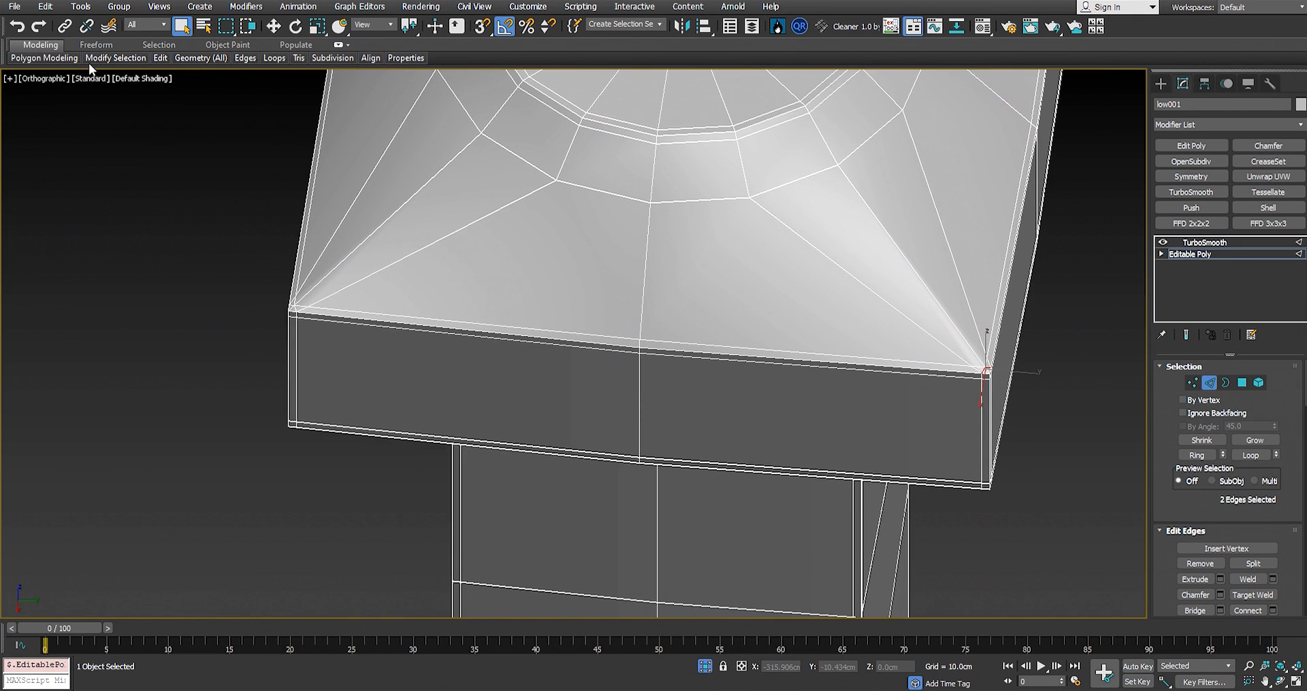
{"action": "mouse_move", "coordinate": [115, 61]}
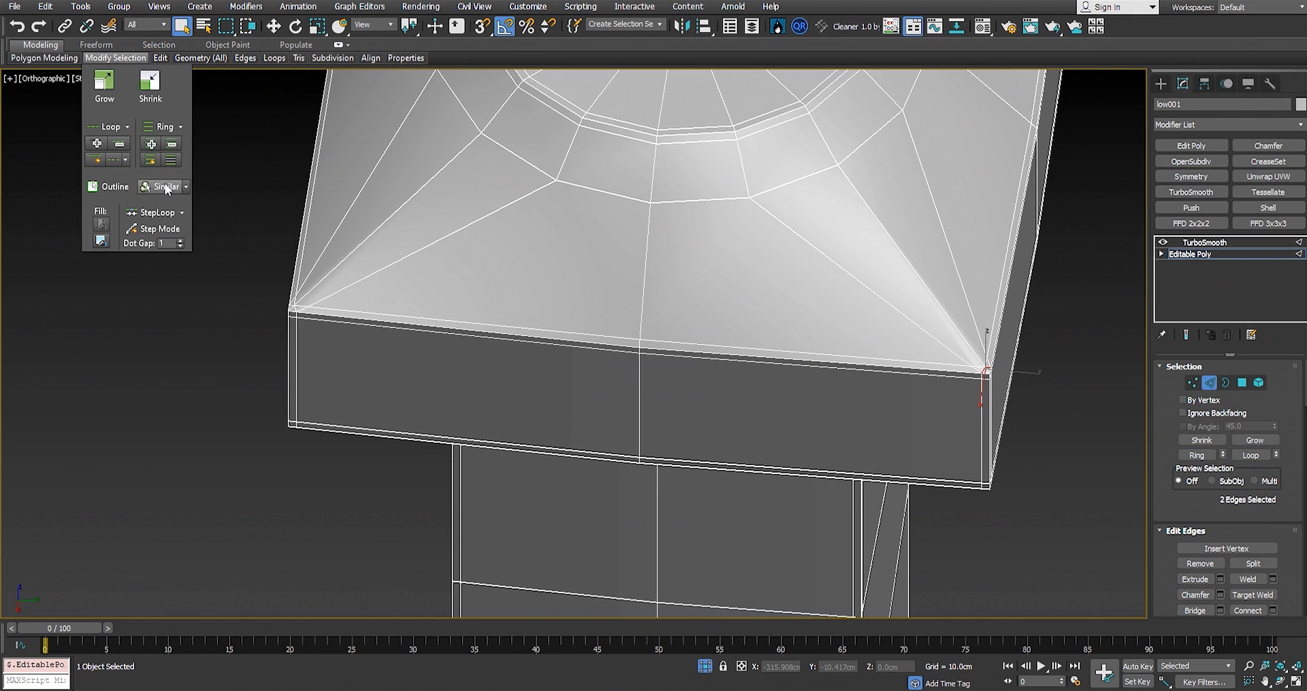
{"action": "scroll", "coordinate": [673, 375], "scroll_direction": "down", "scroll_amount": 5}
{"action": "middle_click_drag", "start_coordinate": [618, 374], "coordinate": [842, 429], "text": "alt"}
{"action": "scroll", "coordinate": [851, 408], "scroll_direction": "up", "scroll_amount": 5}
{"action": "middle_click_drag", "start_coordinate": [966, 394], "coordinate": [827, 378], "text": "alt"}
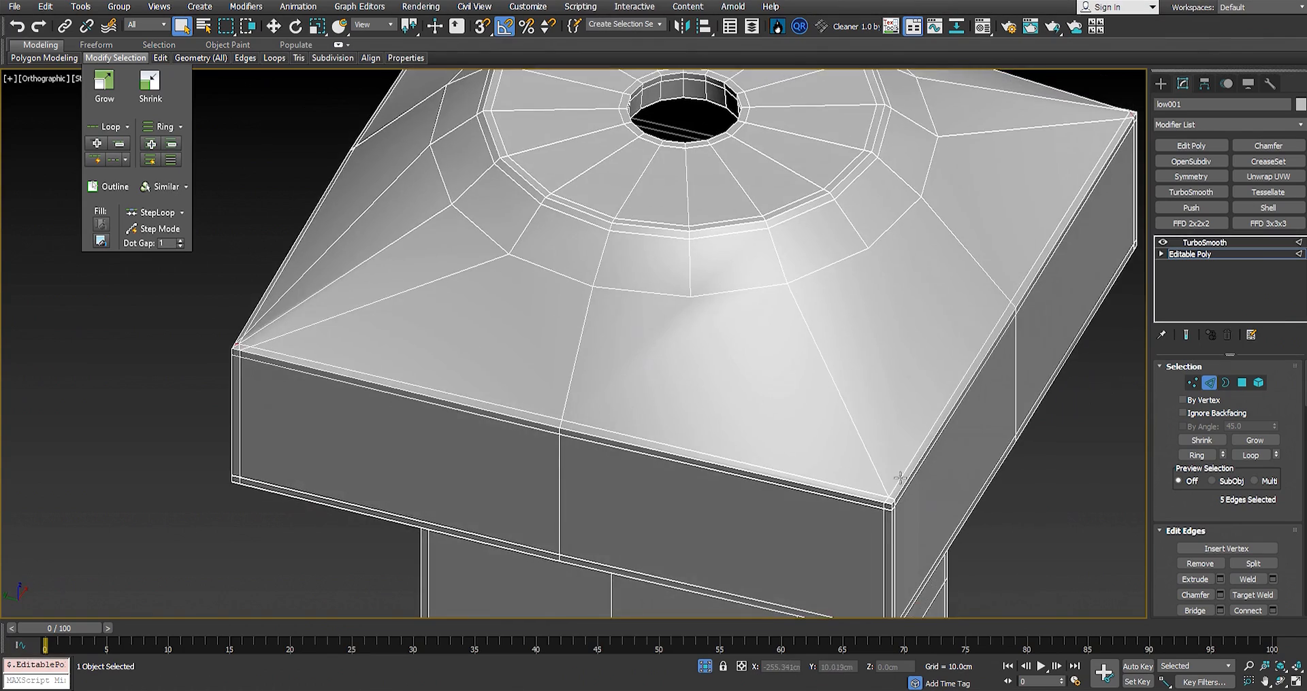
{"action": "scroll", "coordinate": [893, 486], "scroll_direction": "up", "scroll_amount": 6}
{"action": "scroll", "coordinate": [885, 493], "scroll_direction": "down", "scroll_amount": 3}
{"action": "scroll", "coordinate": [491, 397], "scroll_direction": "down", "scroll_amount": 5}
{"action": "middle_click_drag", "start_coordinate": [502, 394], "coordinate": [298, 359], "text": "alt"}
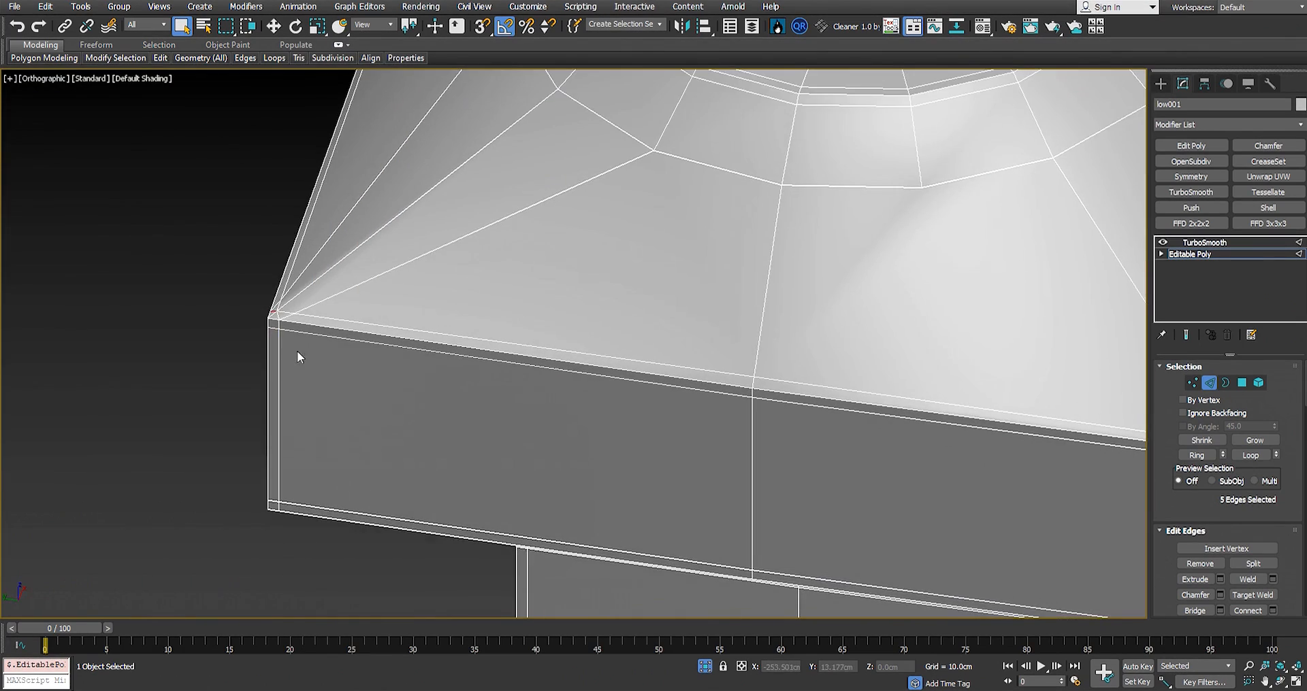
{"action": "scroll", "coordinate": [297, 350], "scroll_direction": "up", "scroll_amount": 4}
{"action": "scroll", "coordinate": [276, 275], "scroll_direction": "down", "scroll_amount": 4}
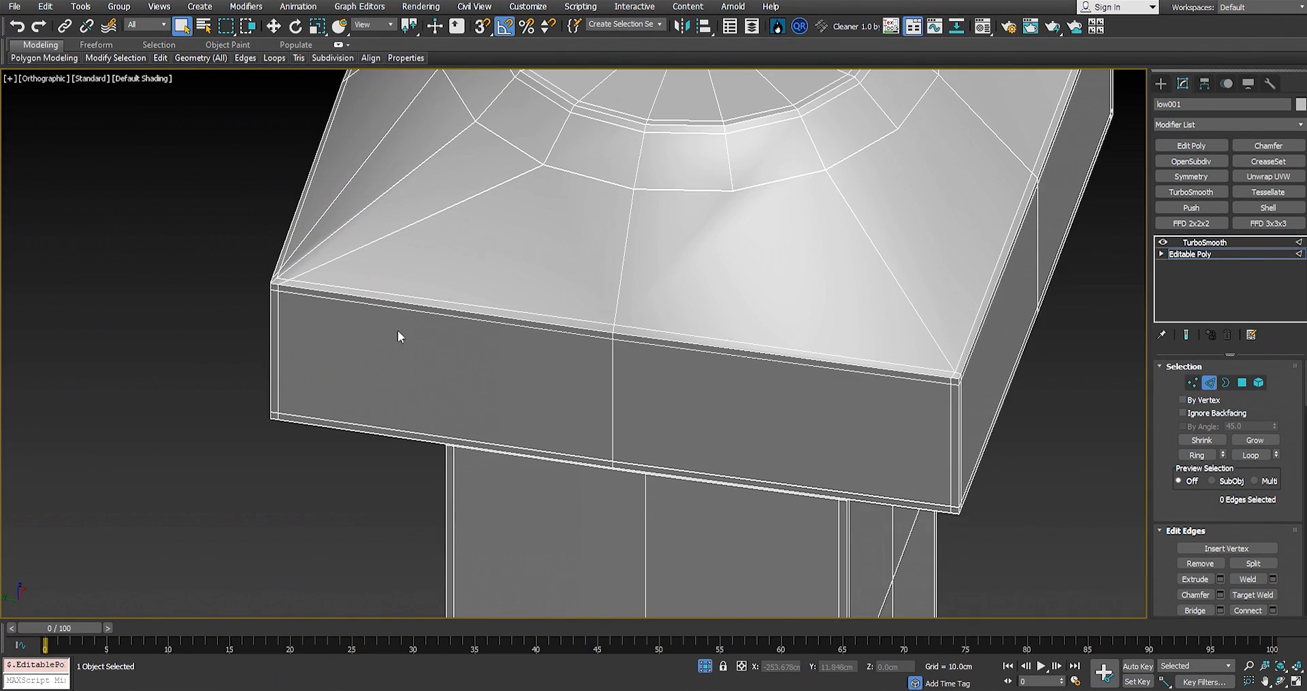
Step: Cut edges from the flanking ring vertices to the vertical support edges at the two cap corners still lacking them
{"action": "scroll", "coordinate": [932, 385], "scroll_direction": "up", "scroll_amount": 5}
{"action": "scroll", "coordinate": [913, 402], "scroll_direction": "down", "scroll_amount": 5}
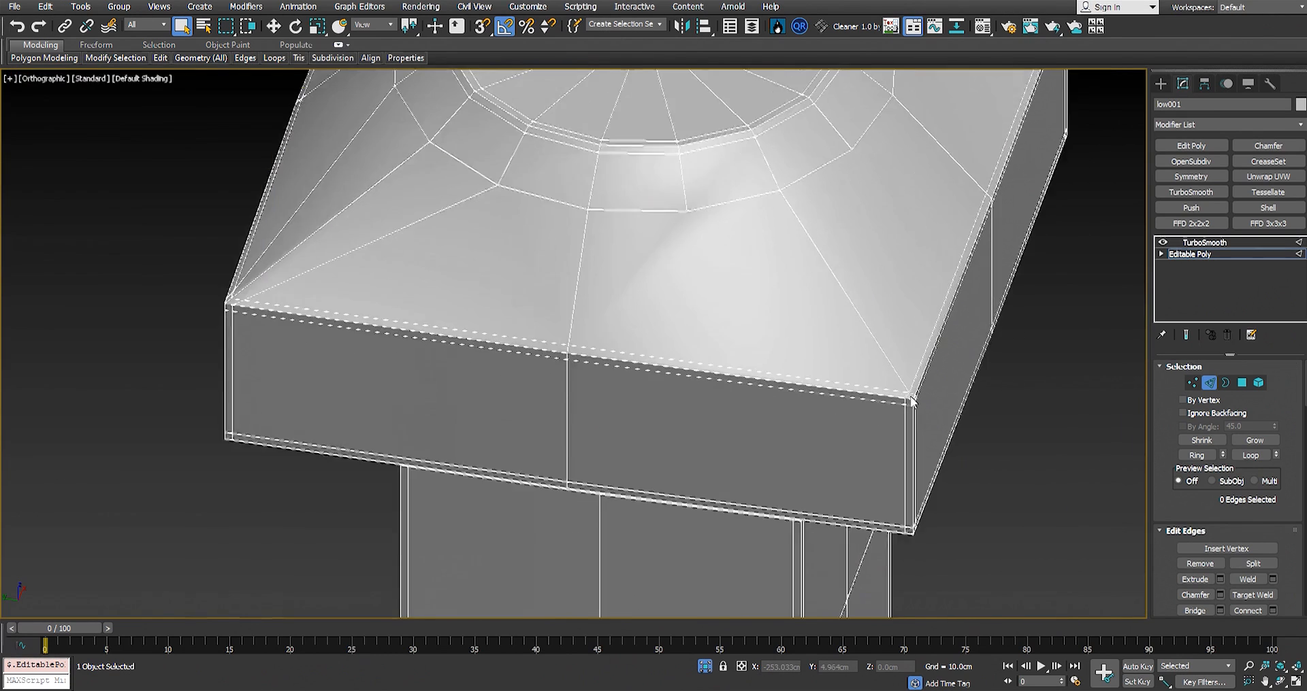
{"action": "key", "text": "1"}
{"action": "scroll", "coordinate": [877, 360], "scroll_direction": "up", "scroll_amount": 4}
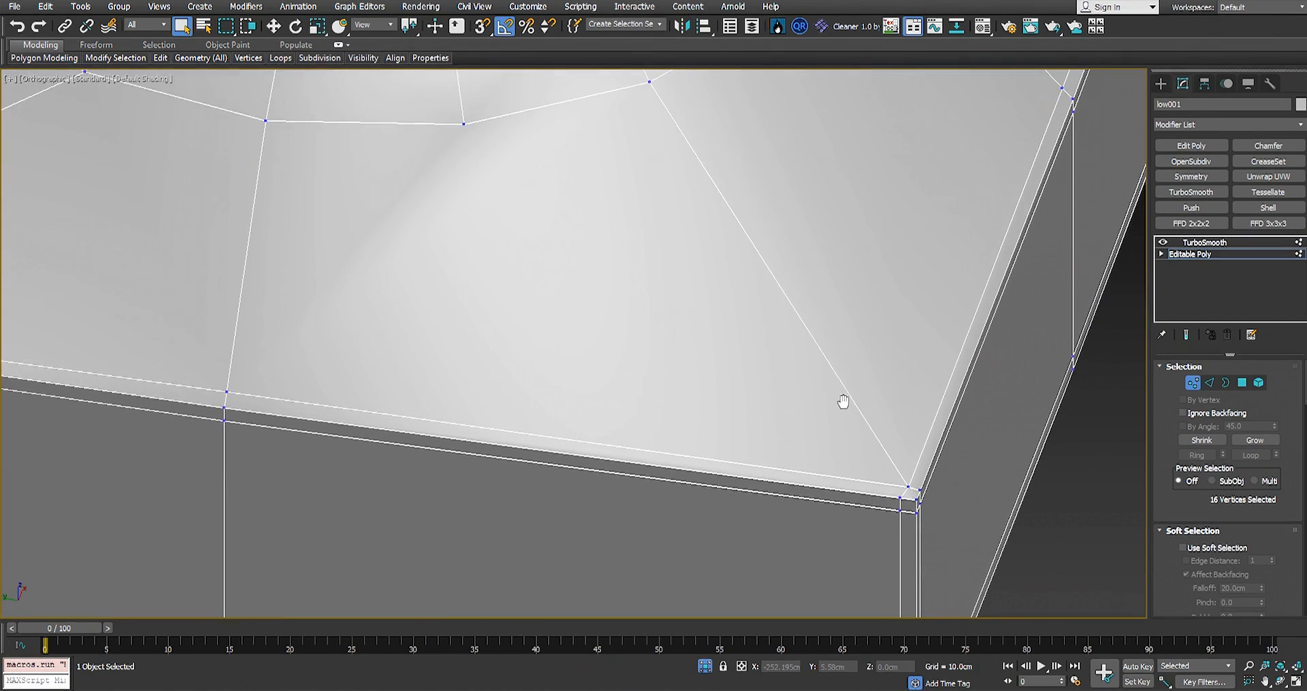
{"action": "scroll", "coordinate": [843, 400], "scroll_direction": "down", "scroll_amount": 4}
{"action": "scroll", "coordinate": [859, 464], "scroll_direction": "up", "scroll_amount": 4}
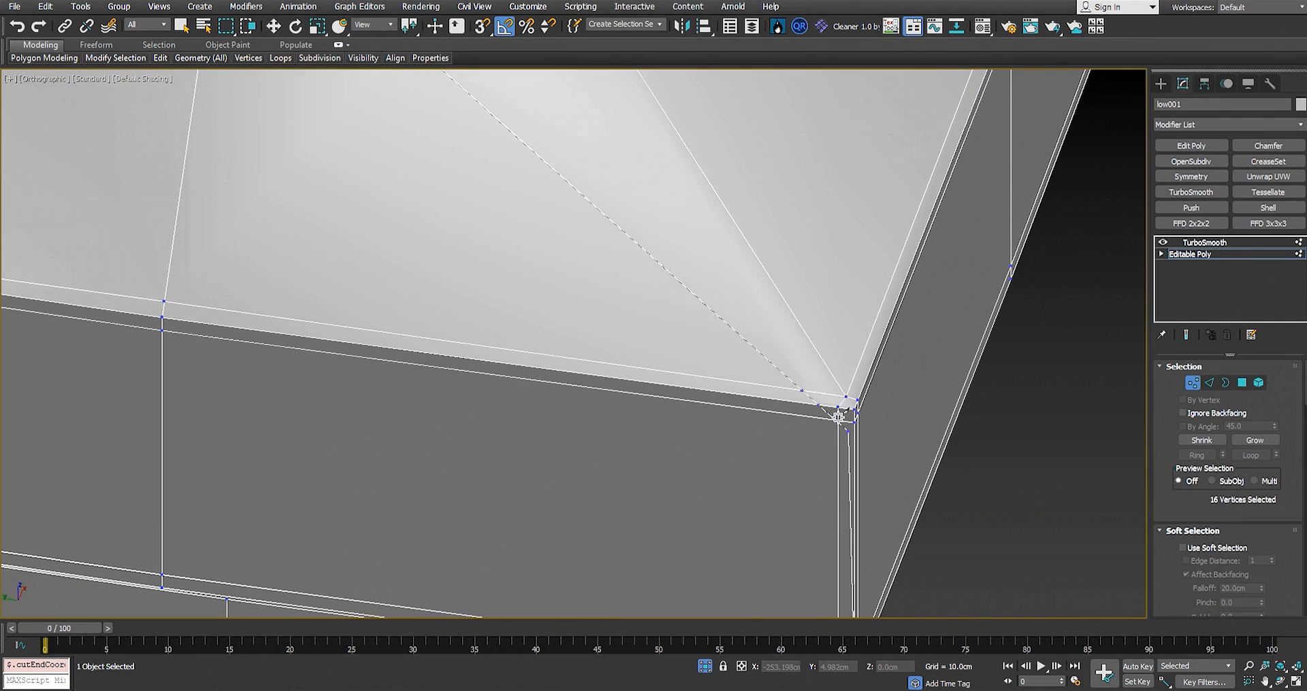
{"action": "scroll", "coordinate": [858, 398], "scroll_direction": "down", "scroll_amount": 6}
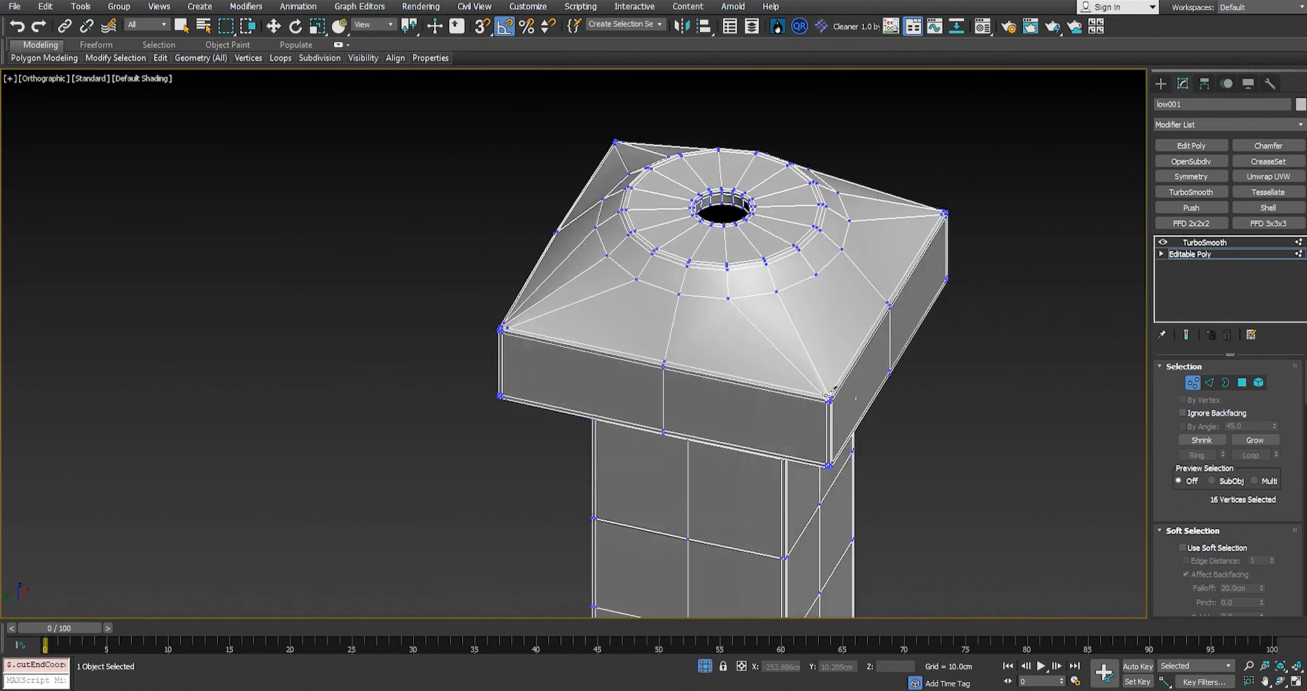
{"action": "scroll", "coordinate": [751, 270], "scroll_direction": "up", "scroll_amount": 4}
{"action": "scroll", "coordinate": [751, 269], "scroll_direction": "down", "scroll_amount": 4}
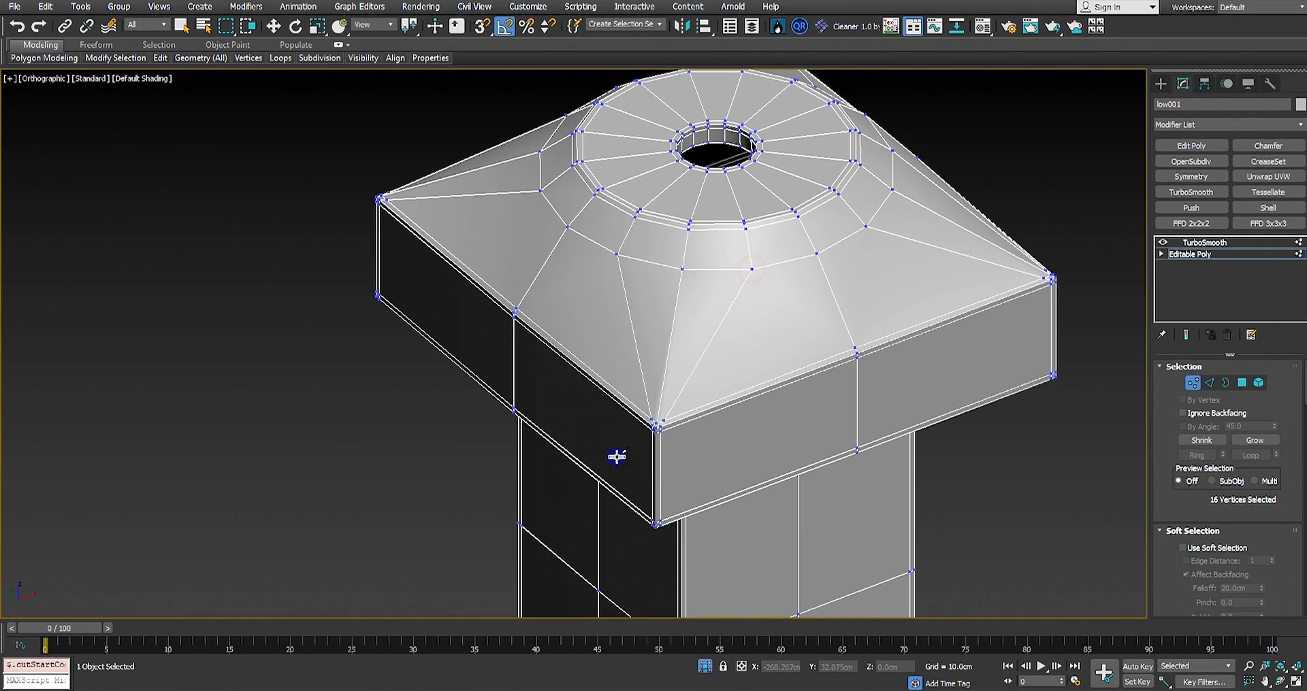
{"action": "scroll", "coordinate": [666, 423], "scroll_direction": "up", "scroll_amount": 8}
{"action": "key", "text": "2"}
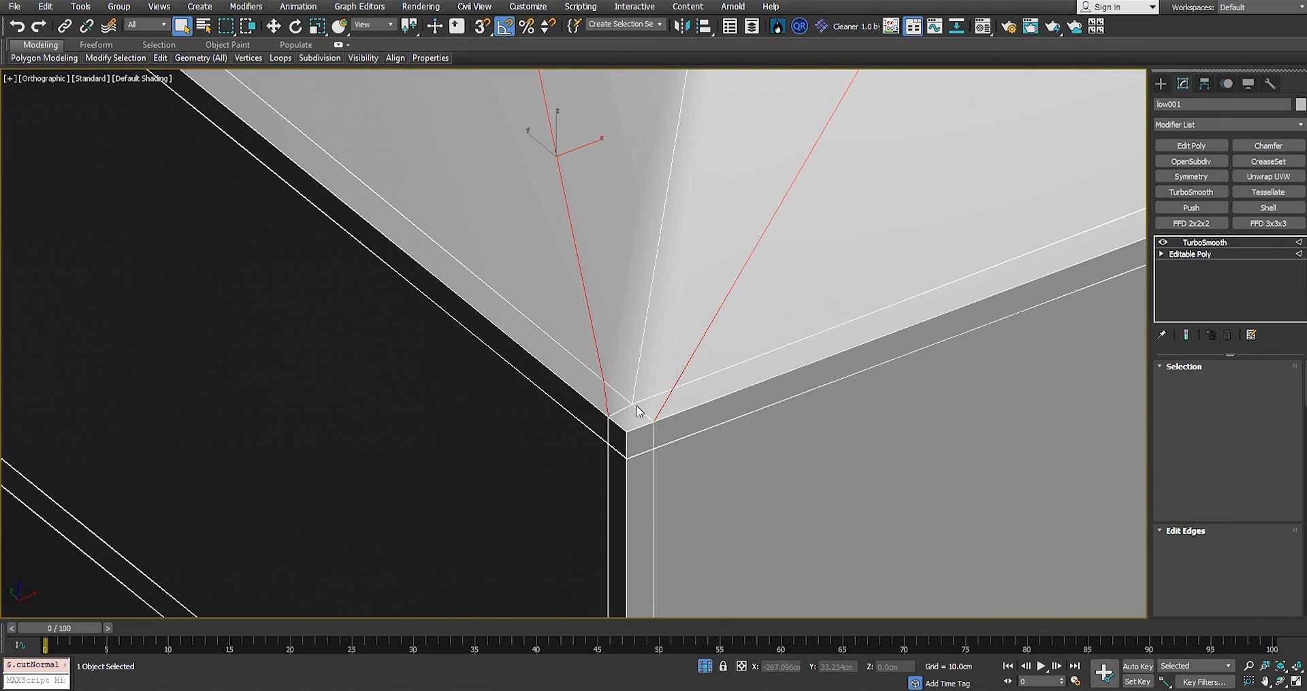
Step: Connect the last corner's outer vertex to its inner chamfer vertex and remove the two short diagonal edges beside it
{"action": "key", "text": "1"}
{"action": "scroll", "coordinate": [638, 400], "scroll_direction": "up", "scroll_amount": 1}
{"action": "left_click", "coordinate": [633, 405]}
{"action": "left_click", "coordinate": [619, 447], "text": "ctrl"}
{"action": "scroll", "coordinate": [622, 427], "scroll_direction": "up", "scroll_amount": 3}
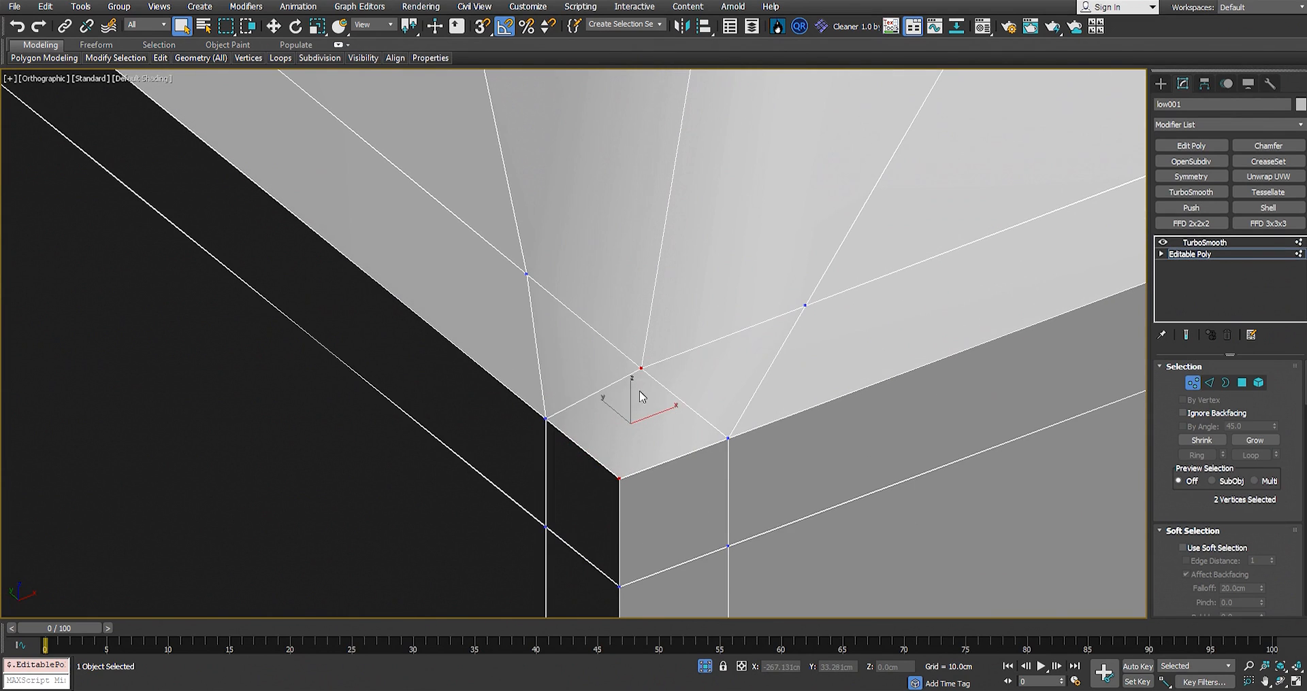
{"action": "right_click", "coordinate": [669, 399]}
{"action": "left_click", "coordinate": [642, 443]}
{"action": "key", "text": "2"}
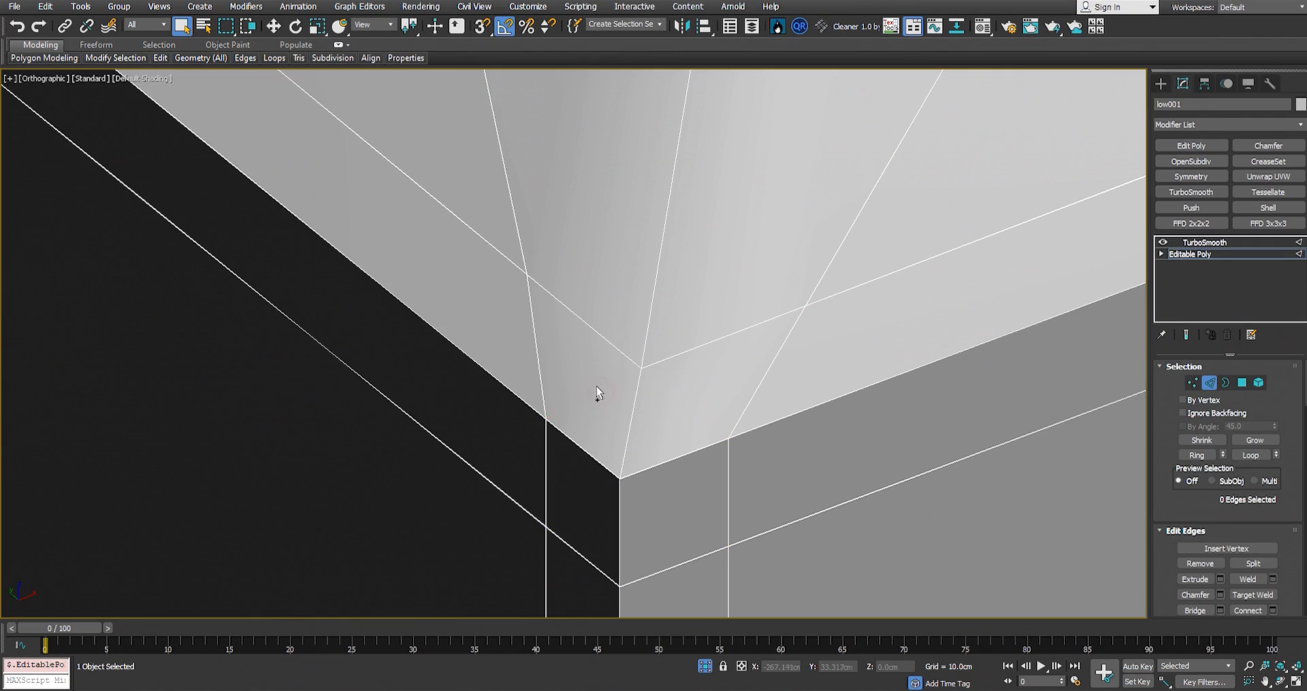
Step: Return to the TurboSmooth result and examine the smoothed cap corners and slopes from several sides
{"action": "scroll", "coordinate": [597, 394], "scroll_direction": "down", "scroll_amount": 5}
{"action": "left_click", "coordinate": [1204, 243]}
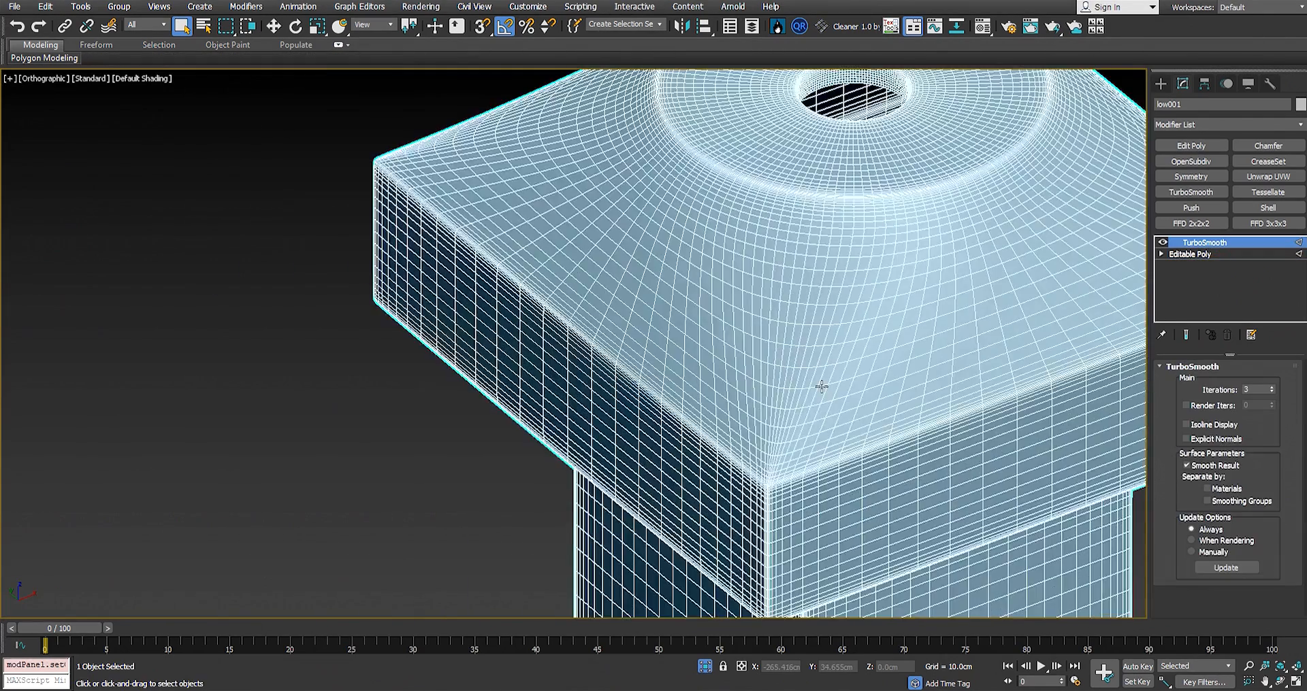
{"action": "scroll", "coordinate": [813, 383], "scroll_direction": "down", "scroll_amount": 5}
{"action": "scroll", "coordinate": [813, 383], "scroll_direction": "up", "scroll_amount": 5}
{"action": "scroll", "coordinate": [807, 381], "scroll_direction": "down", "scroll_amount": 3}
{"action": "scroll", "coordinate": [789, 371], "scroll_direction": "down", "scroll_amount": 3}
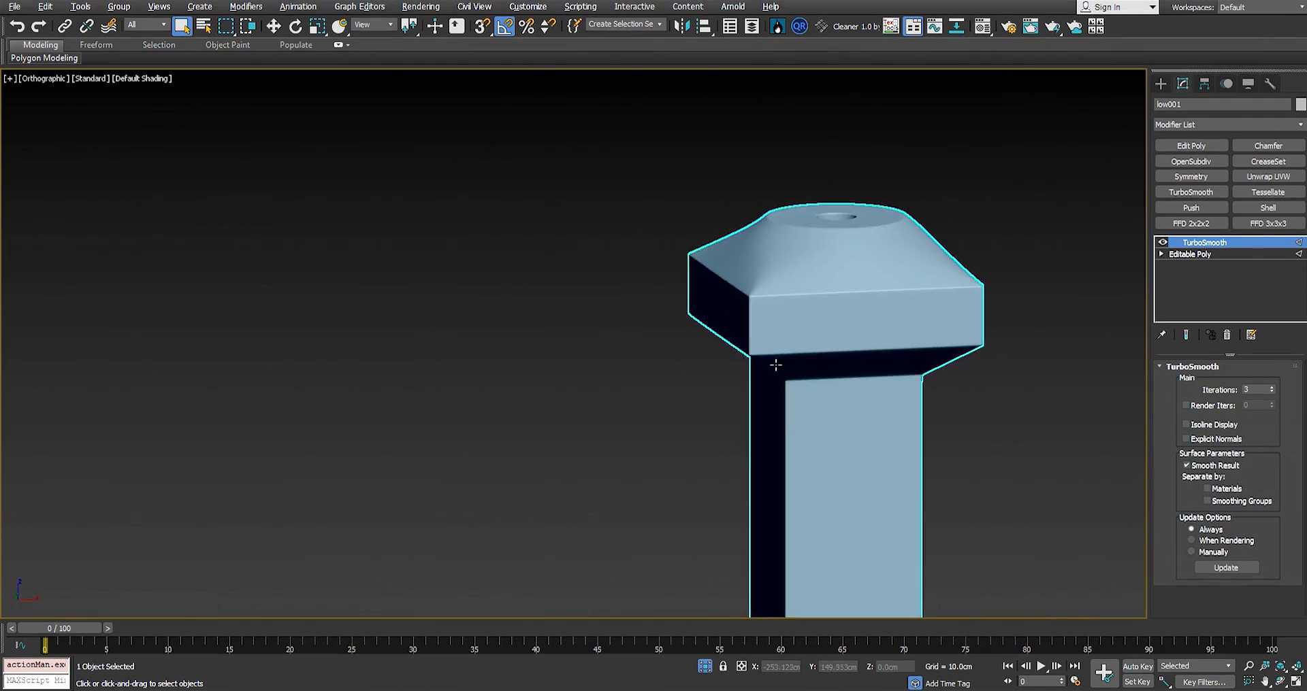
{"action": "scroll", "coordinate": [742, 255], "scroll_direction": "up", "scroll_amount": 6}
{"action": "scroll", "coordinate": [709, 263], "scroll_direction": "down", "scroll_amount": 4}
{"action": "mouse_move", "coordinate": [705, 259]}
{"action": "middle_mouse_down", "text": "alt"}
{"action": "mouse_move", "coordinate": [816, 354]}
{"action": "mouse_move", "coordinate": [849, 329]}
{"action": "mouse_move", "coordinate": [615, 344]}
{"action": "mouse_move", "coordinate": [753, 370]}
{"action": "mouse_move", "coordinate": [671, 373]}
{"action": "mouse_move", "coordinate": [679, 283]}
{"action": "mouse_move", "coordinate": [743, 197]}
{"action": "middle_mouse_up", "text": "alt"}
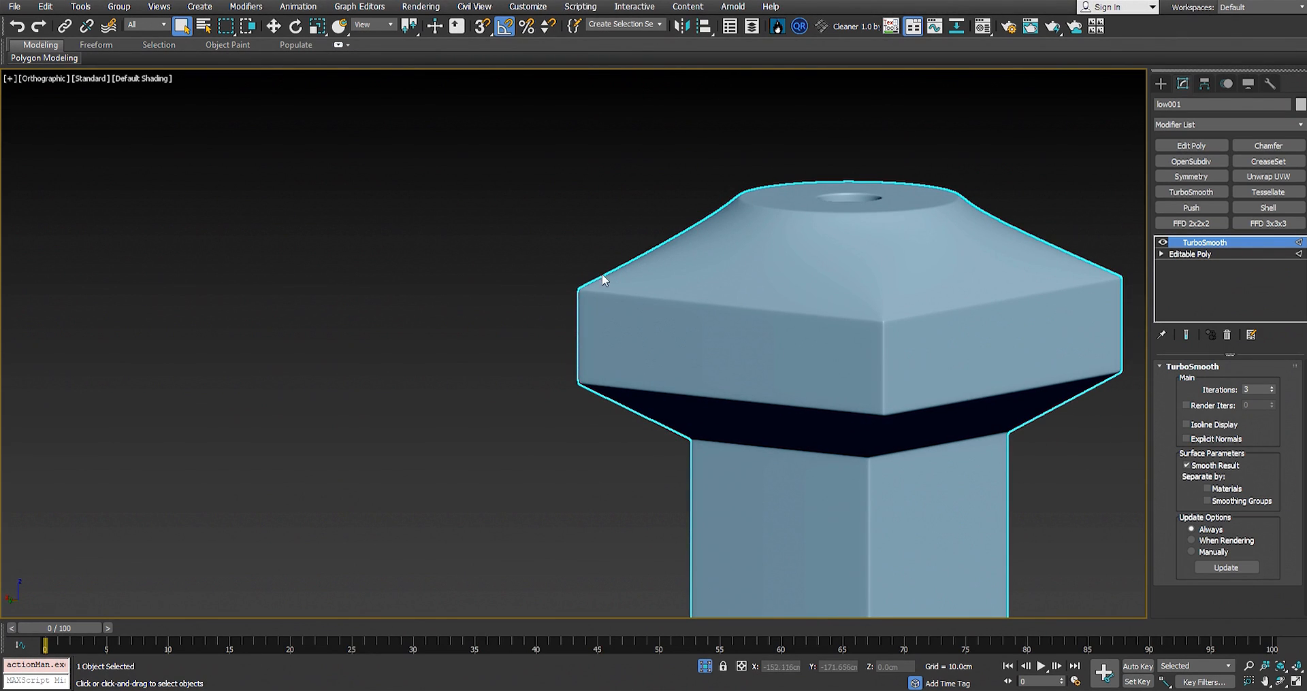
{"action": "middle_click_drag", "start_coordinate": [615, 293], "coordinate": [1062, 293], "text": "alt"}
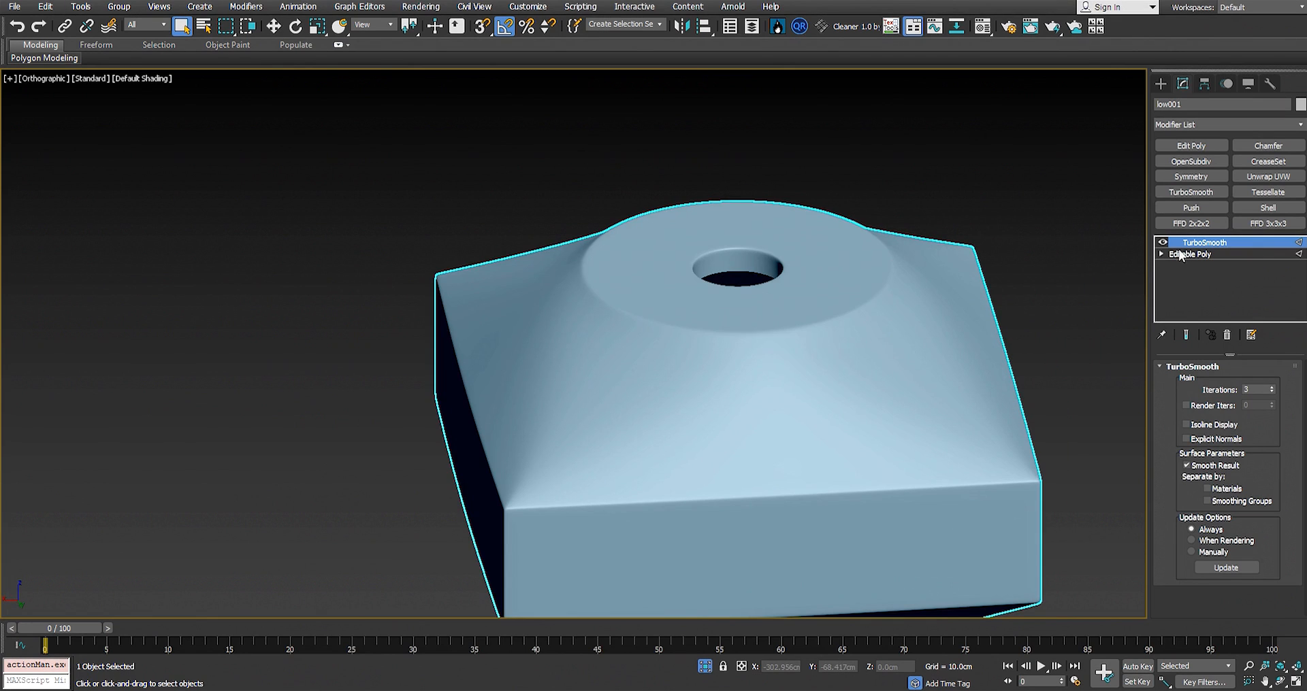
Step: Insert an edge loop with Swift Loop around the cap's slope, just below the existing ring under the round top
{"action": "key", "text": "2"}
{"action": "scroll", "coordinate": [703, 307], "scroll_direction": "up", "scroll_amount": 2}
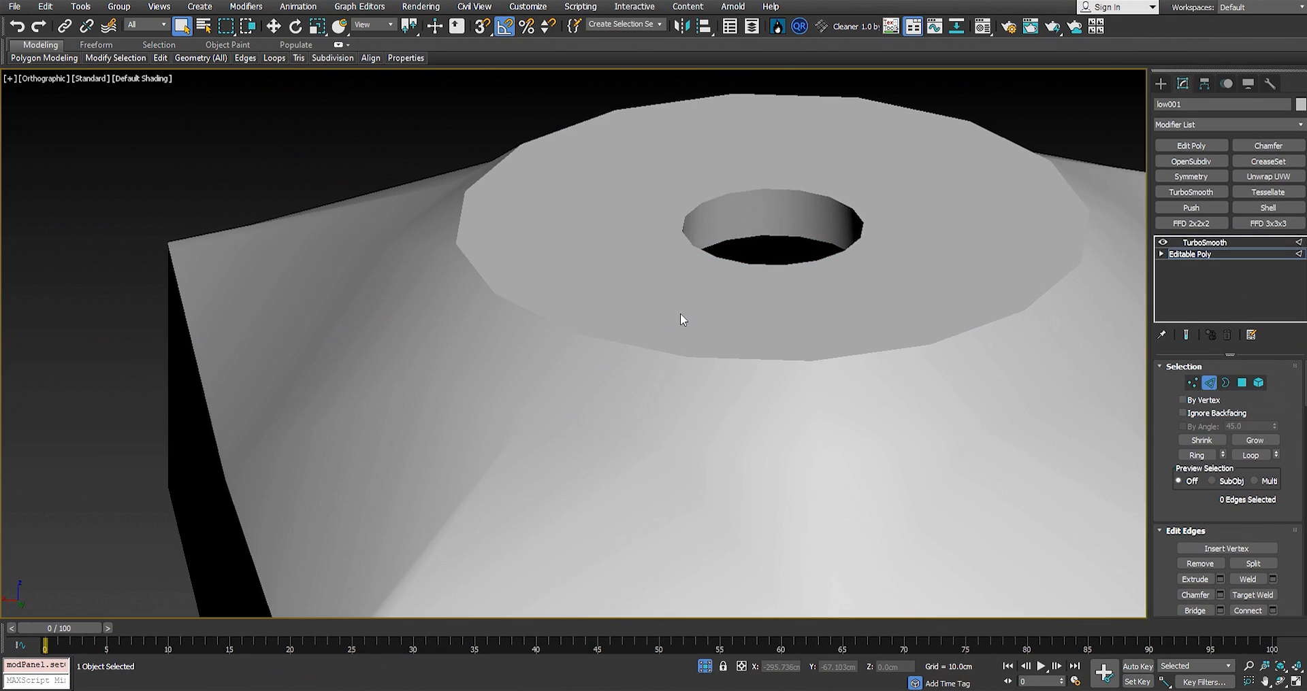
{"action": "scroll", "coordinate": [683, 315], "scroll_direction": "down", "scroll_amount": 3}
{"action": "key", "text": "F4"}
{"action": "middle_click_drag", "start_coordinate": [685, 316], "coordinate": [641, 334], "text": "alt"}
{"action": "scroll", "coordinate": [667, 259], "scroll_direction": "up", "scroll_amount": 2}
{"action": "key", "text": "alt+1"}
{"action": "scroll", "coordinate": [640, 334], "scroll_direction": "up", "scroll_amount": 2}
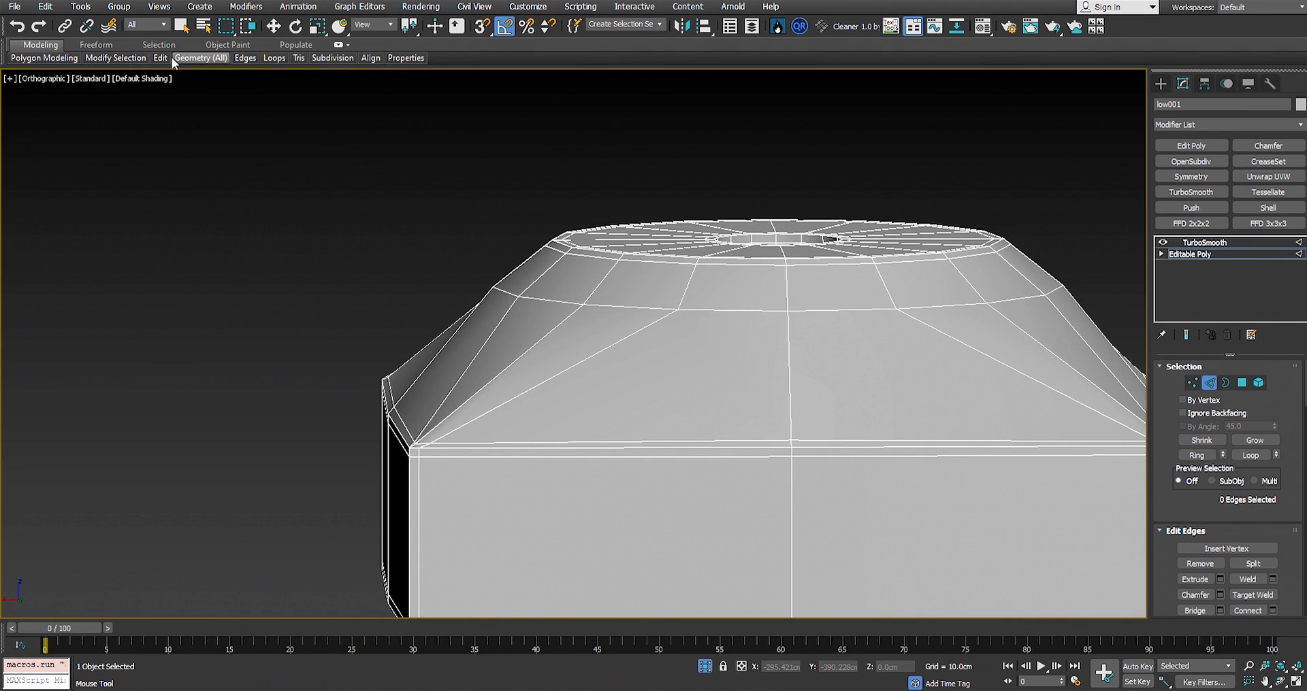
{"action": "mouse_move", "coordinate": [162, 60]}
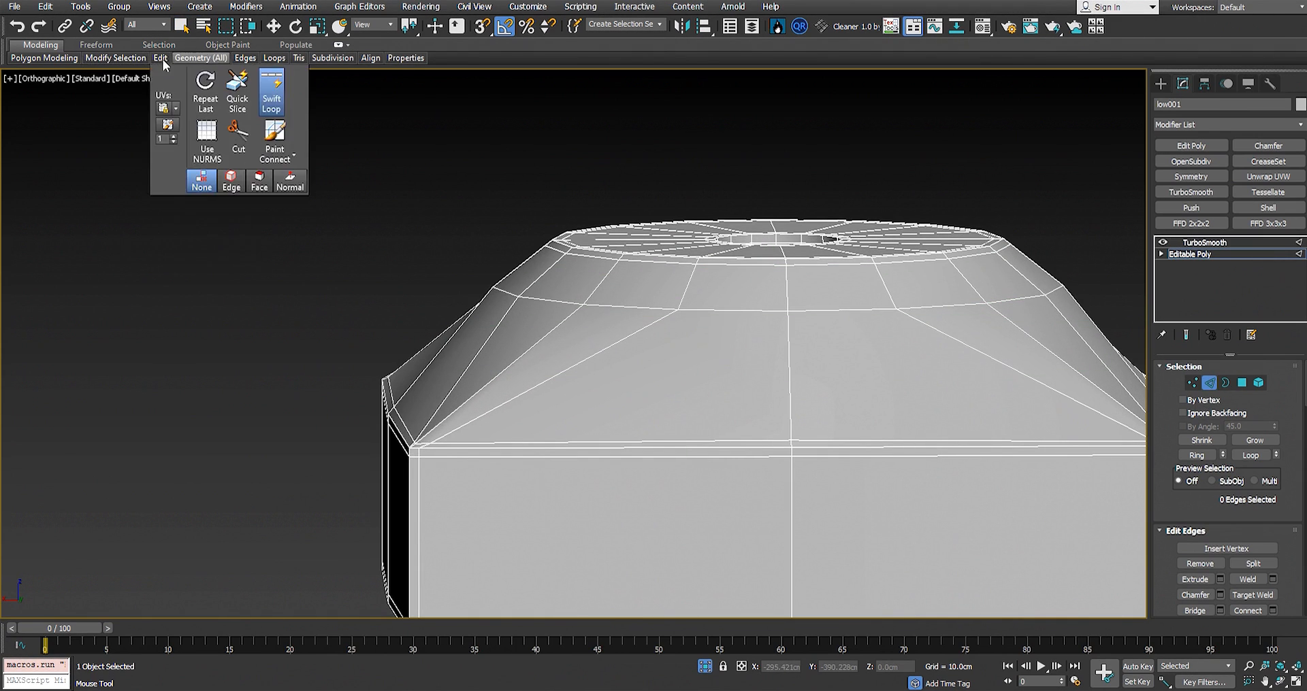
{"action": "left_click", "coordinate": [796, 331]}
{"action": "key", "text": "w"}
{"action": "scroll", "coordinate": [534, 335], "scroll_direction": "down", "scroll_amount": 2}
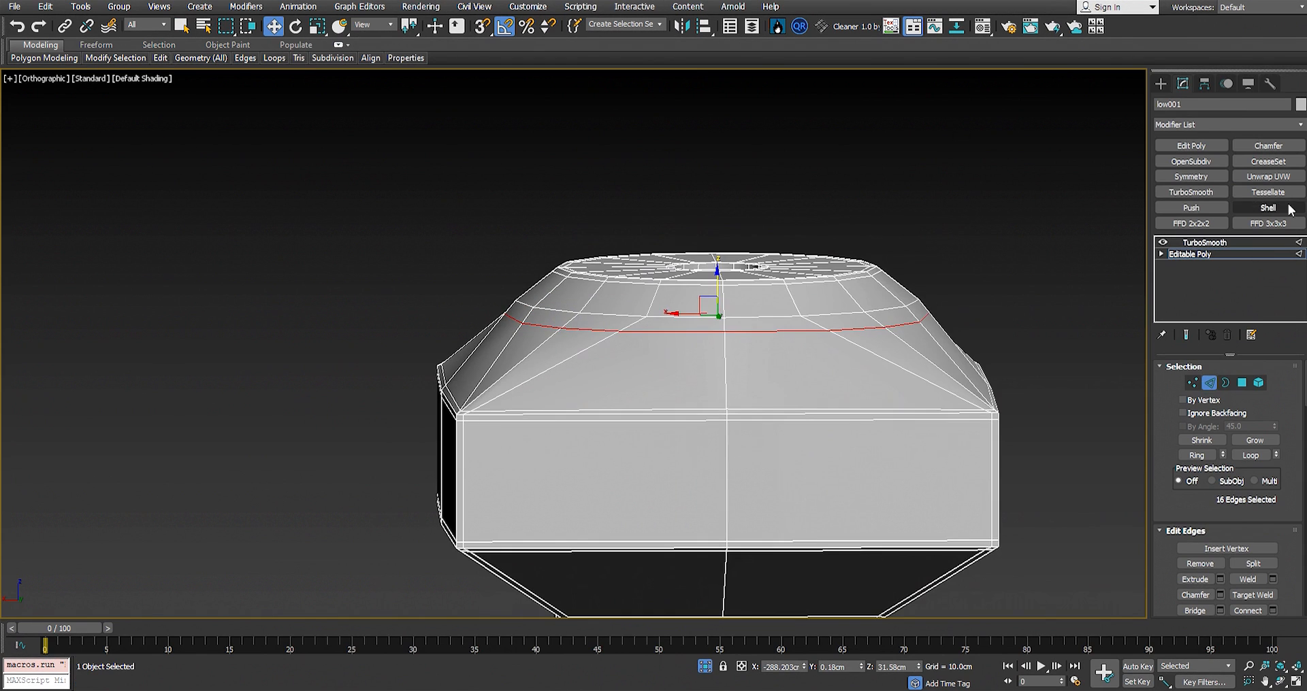
Step: Show the TurboSmooth result without edged faces and examine the cap's smoothed shape
{"action": "left_click", "coordinate": [1252, 243]}
{"action": "scroll", "coordinate": [705, 302], "scroll_direction": "down", "scroll_amount": 3}
{"action": "middle_click_drag", "start_coordinate": [702, 300], "coordinate": [870, 377], "text": "alt"}
{"action": "key", "text": "F4"}
{"action": "scroll", "coordinate": [764, 313], "scroll_direction": "down", "scroll_amount": 1}
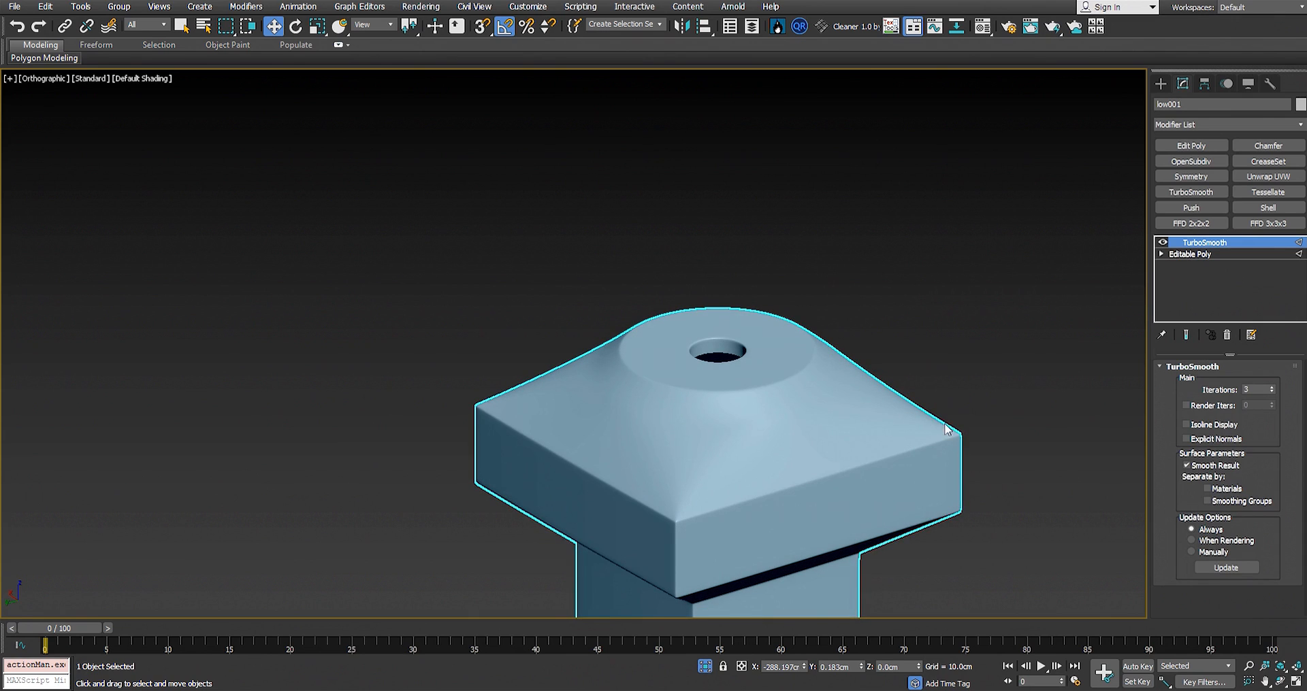
{"action": "middle_click_drag", "start_coordinate": [918, 423], "coordinate": [869, 428], "text": "alt"}
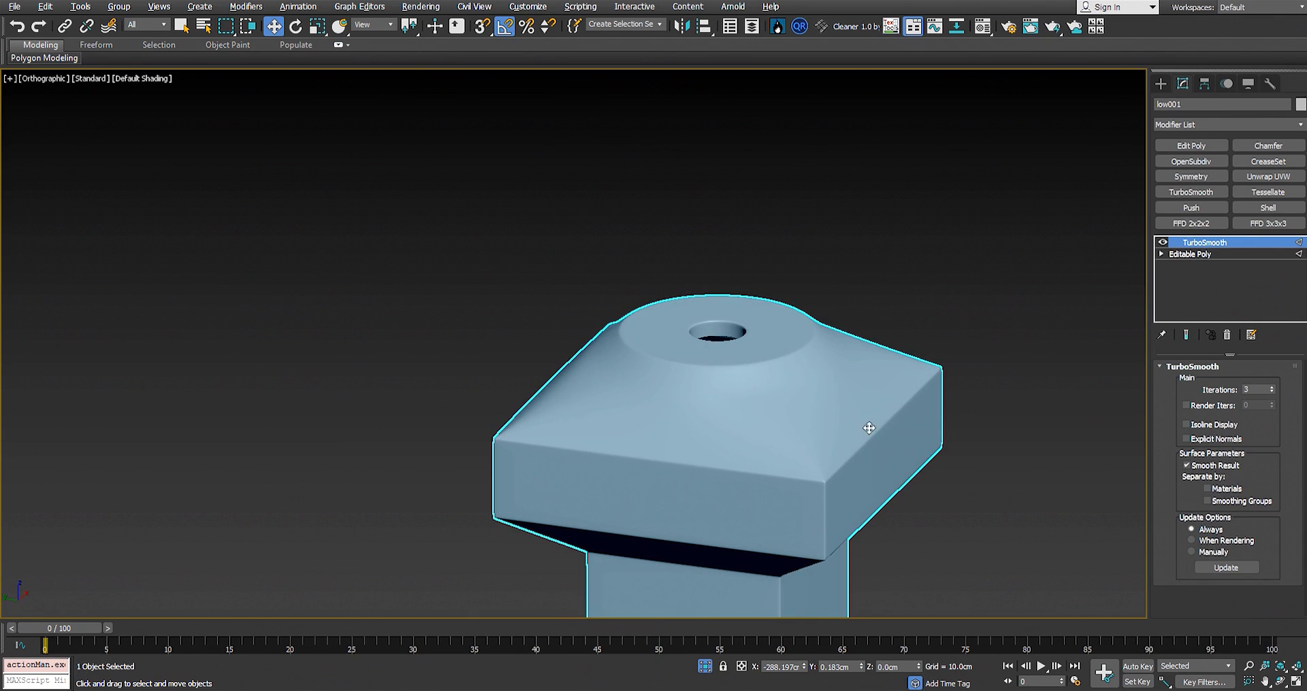
{"action": "scroll", "coordinate": [672, 342], "scroll_direction": "down", "scroll_amount": 6}
{"action": "middle_click_drag", "start_coordinate": [718, 468], "coordinate": [729, 290]}
{"action": "scroll", "coordinate": [682, 205], "scroll_direction": "up", "scroll_amount": 3}
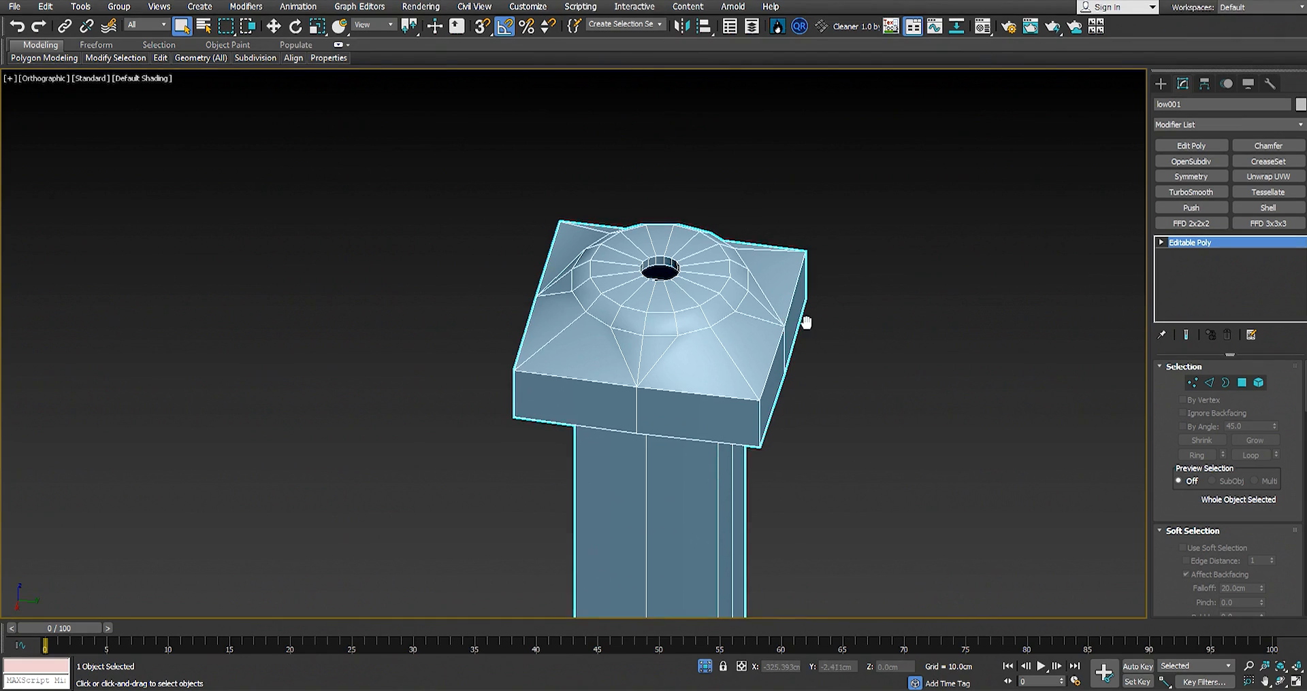
Step: Examine the low poly model's cap and shaft topology from several sides
{"action": "middle_click_drag", "start_coordinate": [805, 321], "coordinate": [983, 300]}
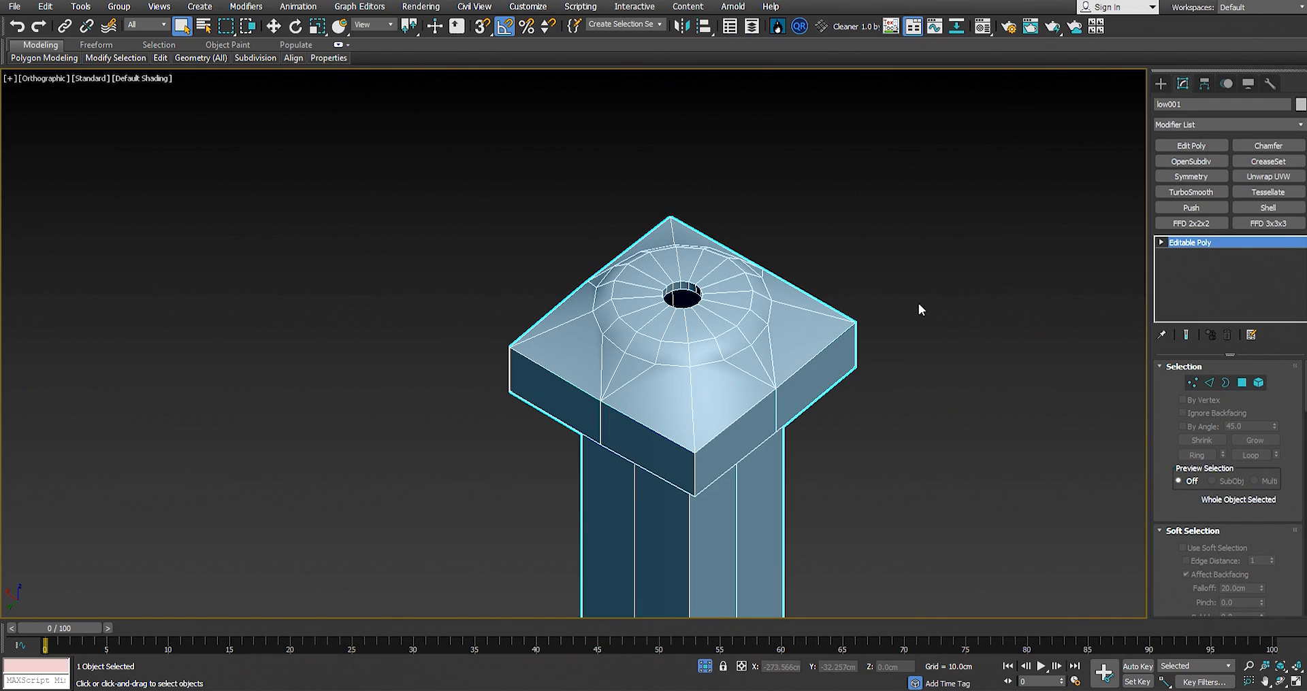
{"action": "middle_click_drag", "start_coordinate": [800, 331], "coordinate": [854, 319], "text": "alt"}
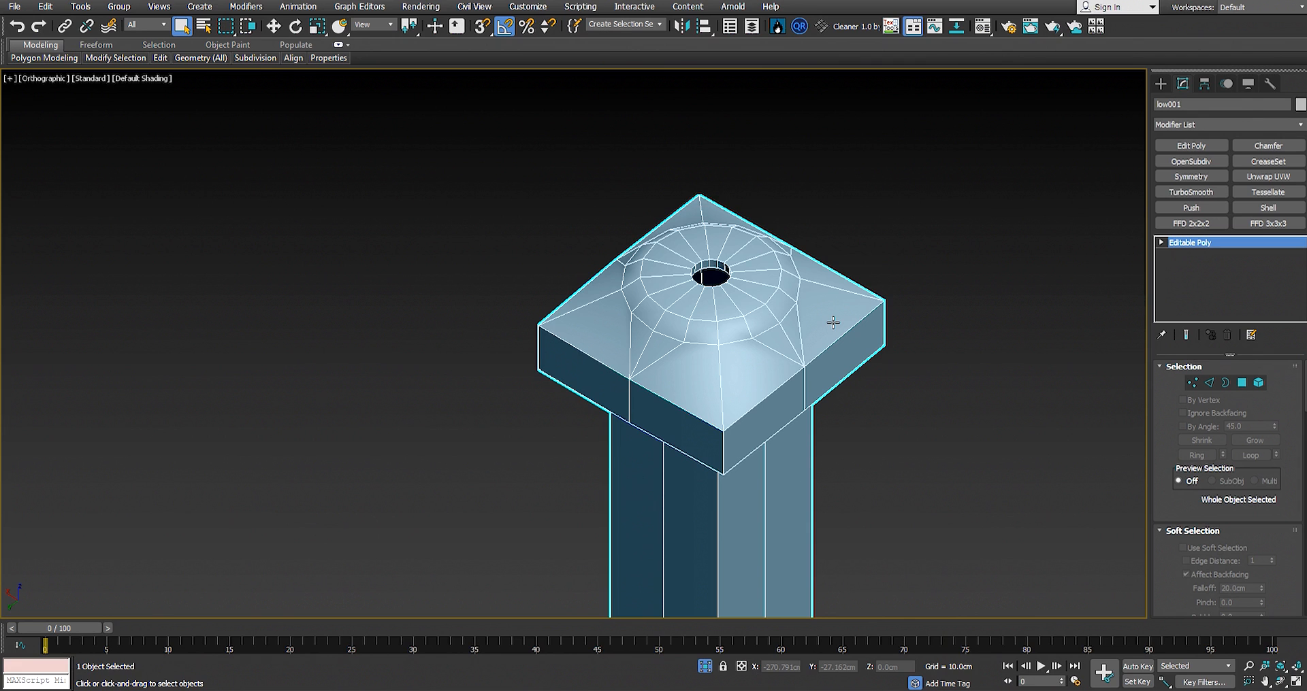
{"action": "scroll", "coordinate": [713, 388], "scroll_direction": "down", "scroll_amount": 3}
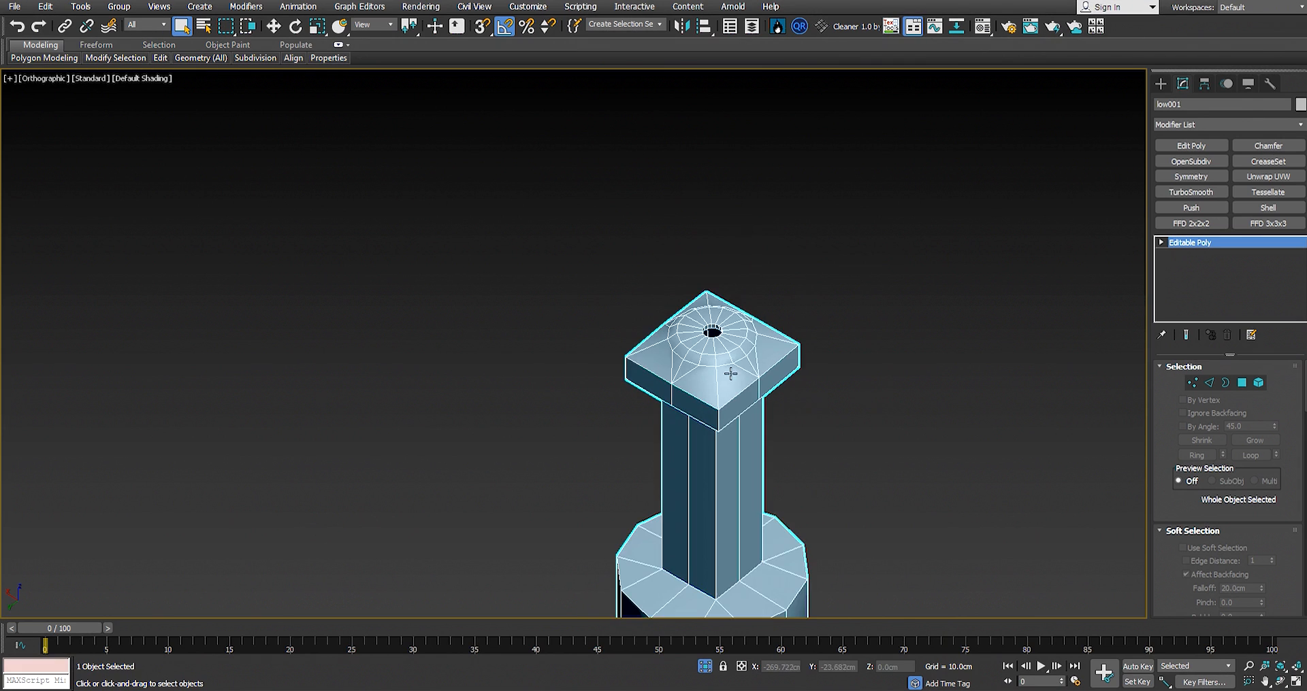
{"action": "middle_click_drag", "start_coordinate": [729, 372], "coordinate": [778, 342], "text": "alt"}
{"action": "scroll", "coordinate": [712, 333], "scroll_direction": "up", "scroll_amount": 4}
{"action": "middle_click_drag", "start_coordinate": [884, 326], "coordinate": [695, 304], "text": "alt"}
{"action": "scroll", "coordinate": [709, 290], "scroll_direction": "down", "scroll_amount": 2}
{"action": "middle_click_drag", "start_coordinate": [735, 292], "coordinate": [929, 267]}
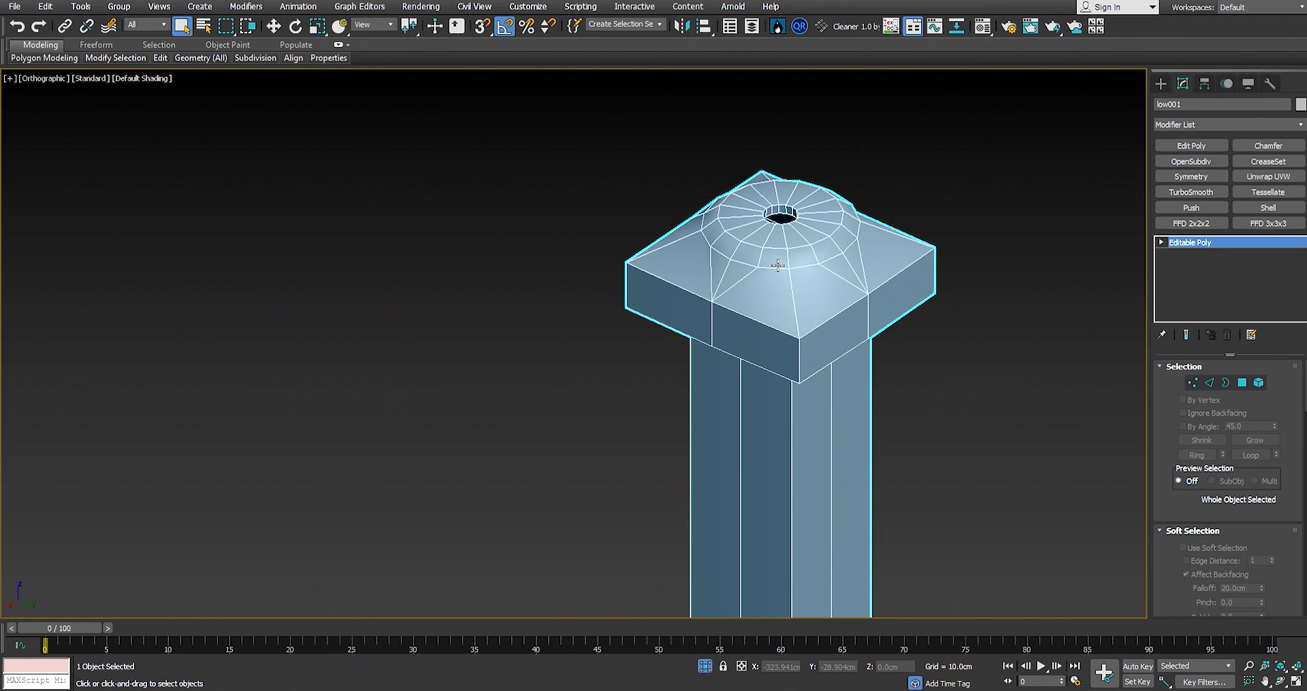
{"action": "middle_click_drag", "start_coordinate": [777, 264], "coordinate": [784, 299], "text": "alt"}
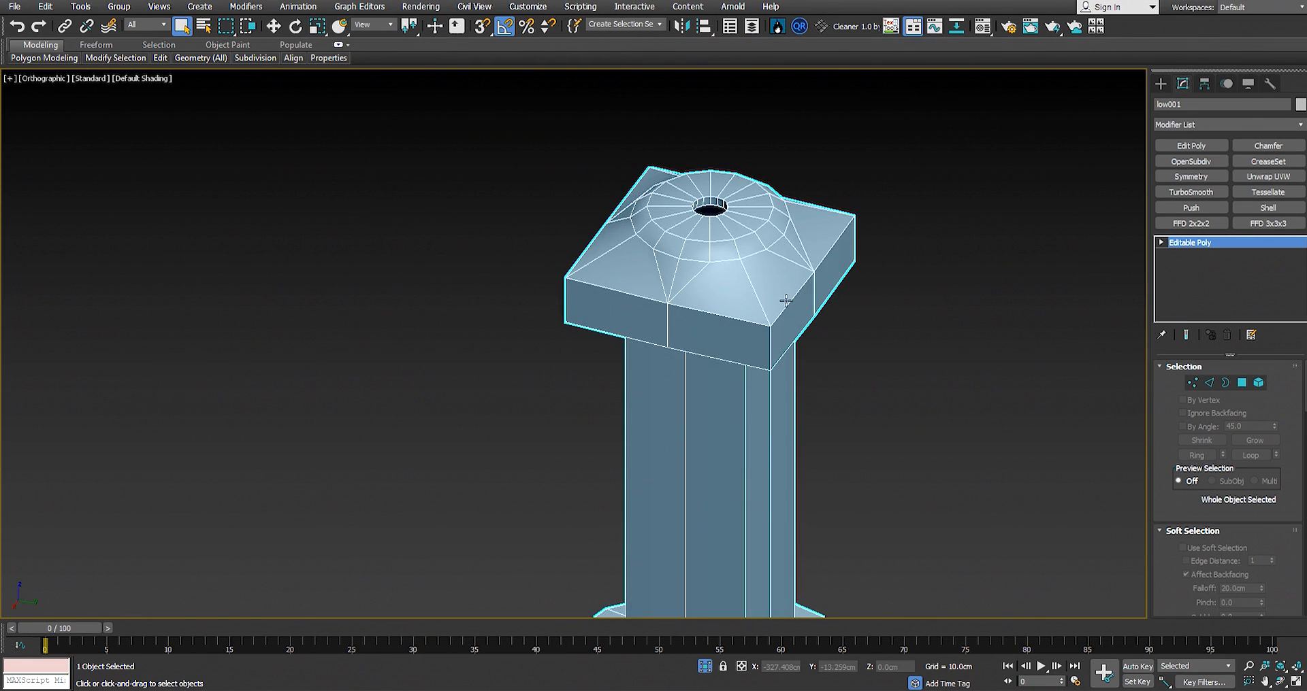
{"action": "middle_click_drag", "start_coordinate": [709, 322], "coordinate": [768, 324], "text": "alt"}
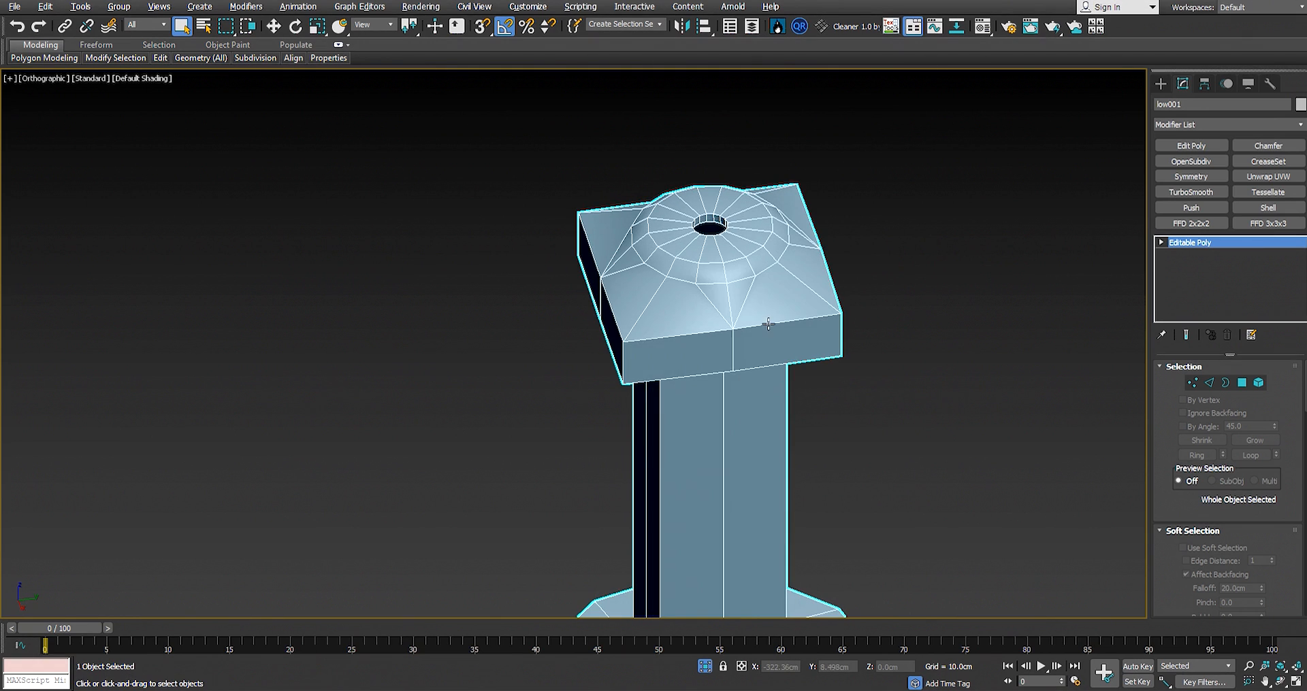
{"action": "middle_click_drag", "start_coordinate": [881, 273], "coordinate": [858, 284]}
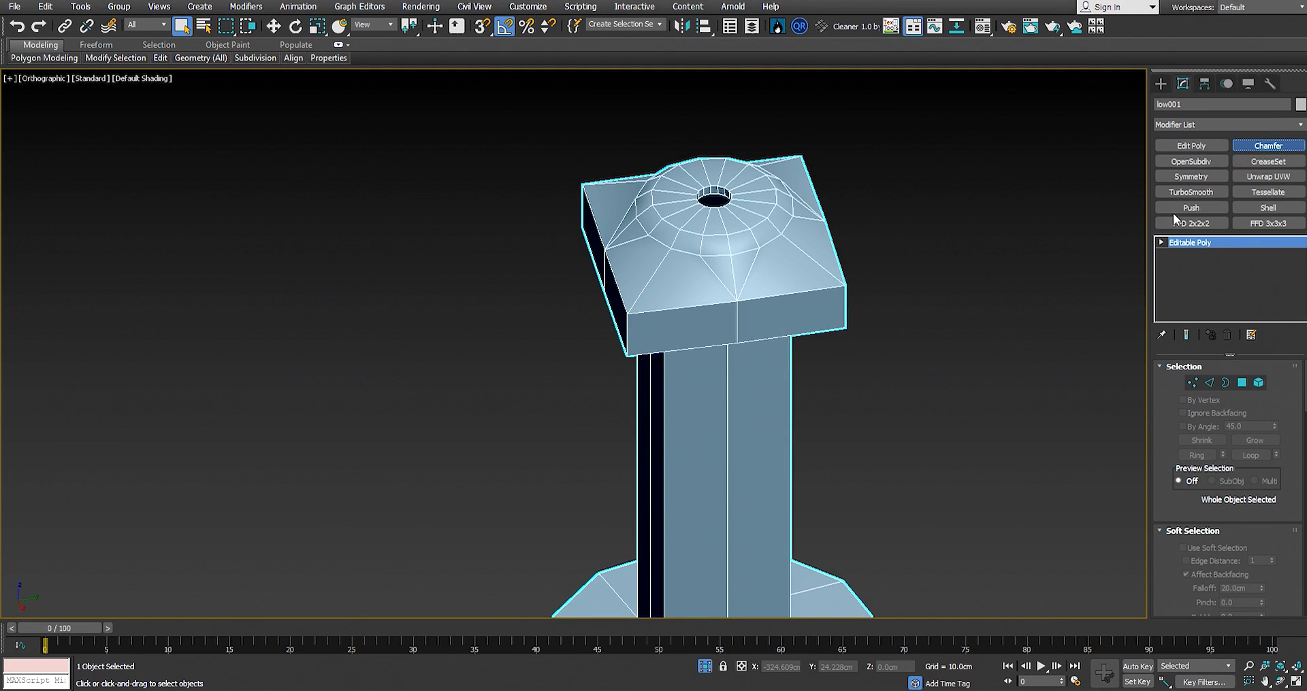
Step: Add a Chamfer modifier to the low poly model with Quad Intersection on, Amount 0.07 cm and Tension 0
{"action": "left_click", "coordinate": [1268, 145]}
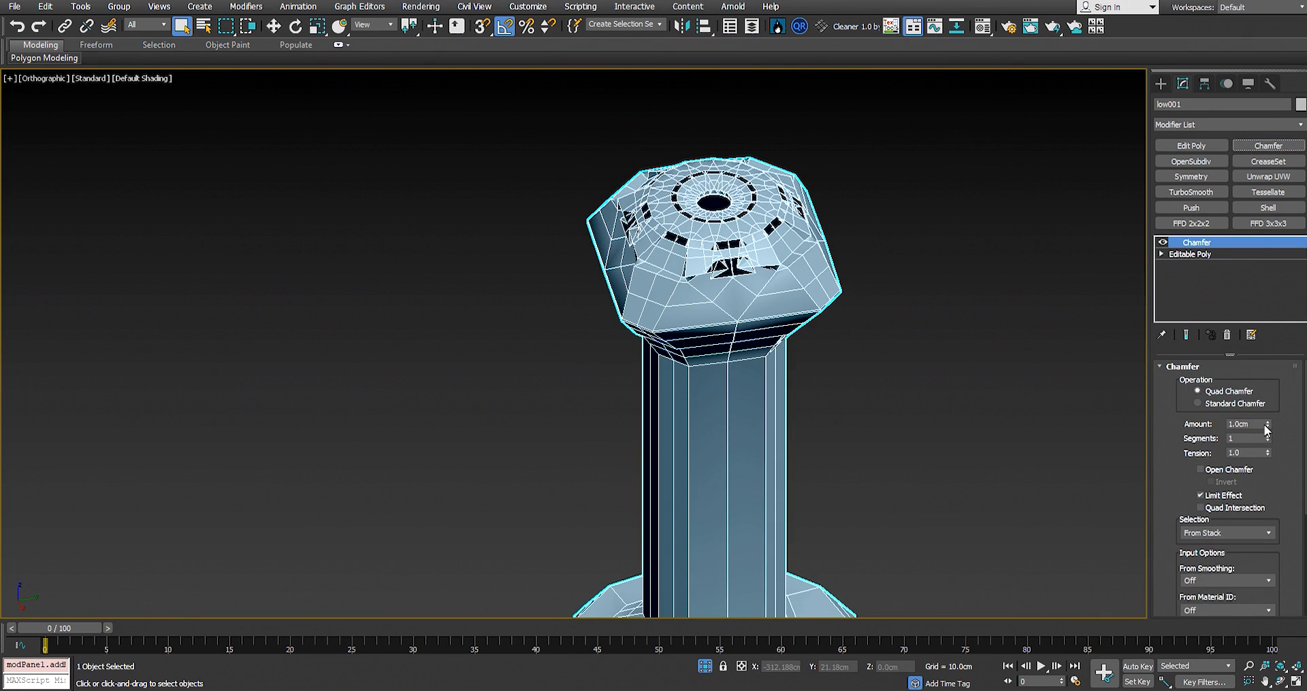
{"action": "left_click_drag", "start_coordinate": [1266, 427], "coordinate": [1231, 426]}
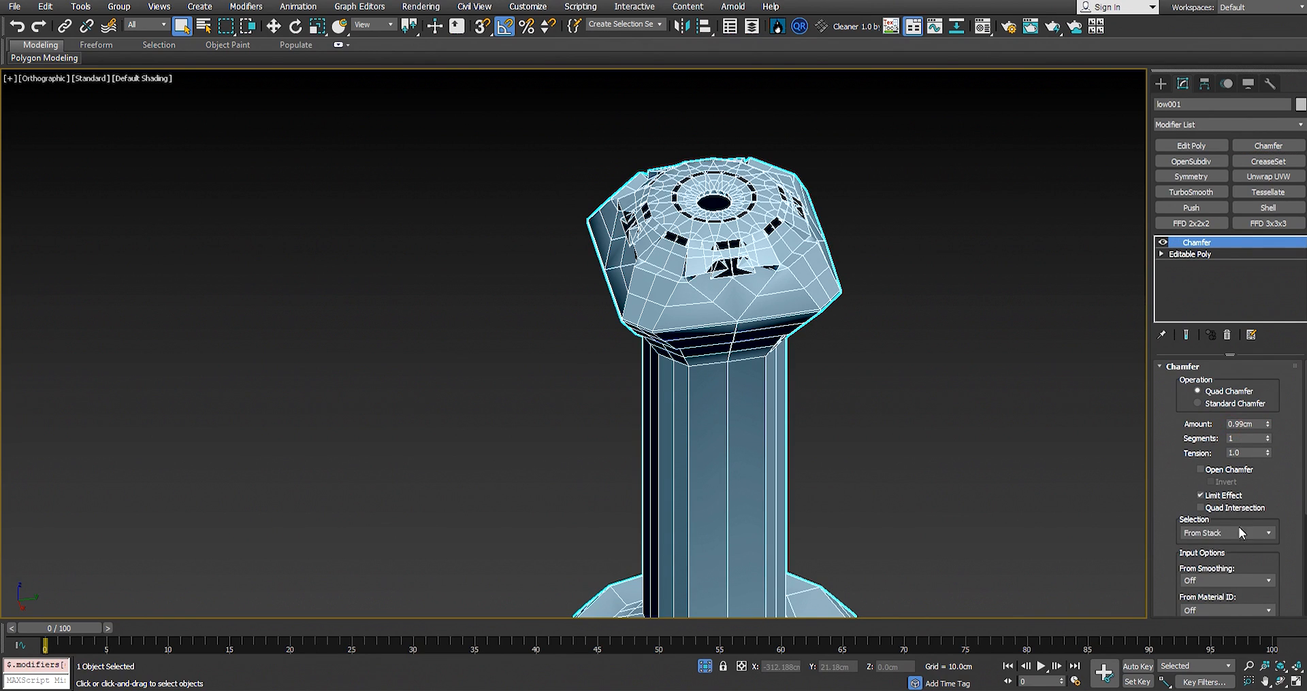
{"action": "left_click", "coordinate": [1201, 508]}
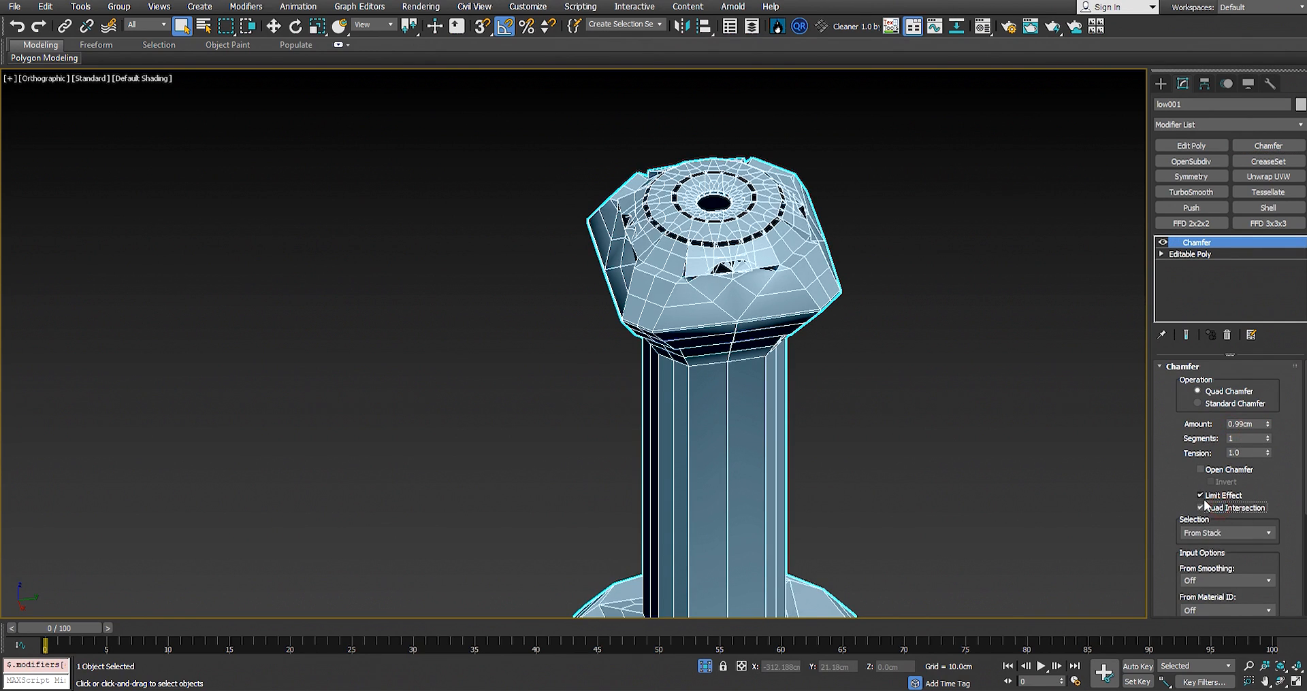
{"action": "right_click", "coordinate": [1268, 424]}
{"action": "left_click_drag", "start_coordinate": [1268, 424], "coordinate": [1270, 416]}
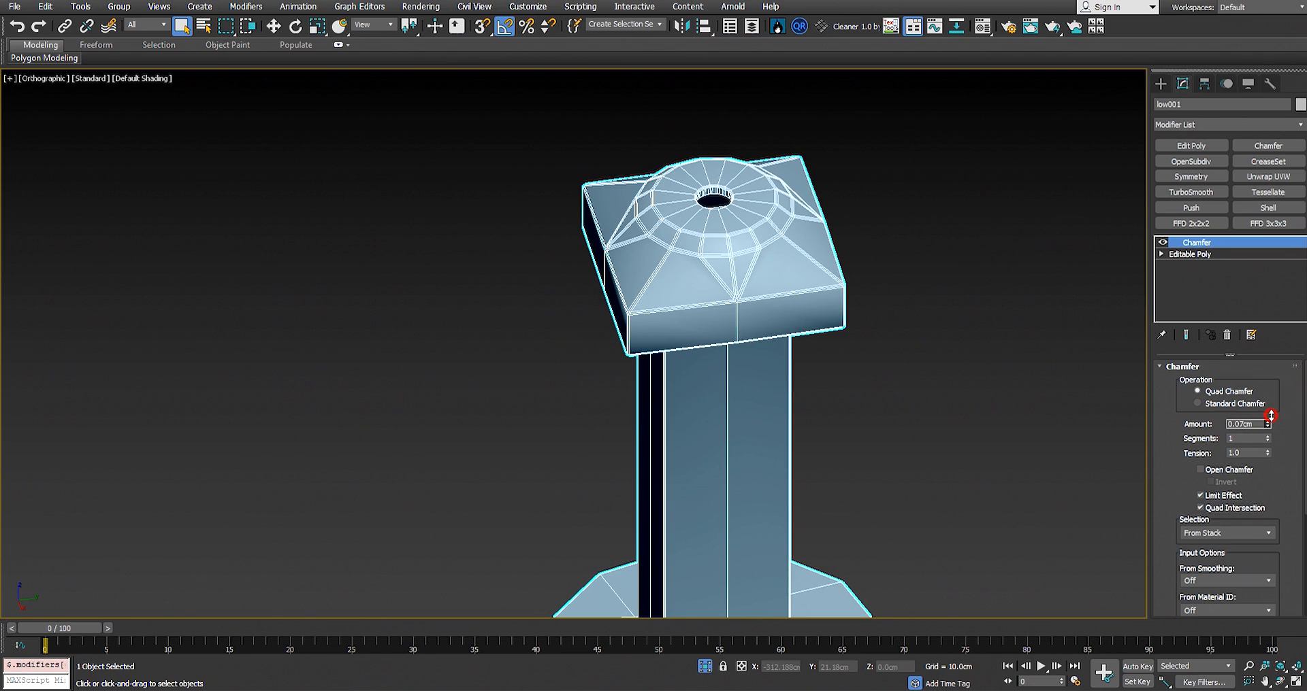
{"action": "right_click", "coordinate": [1267, 453]}
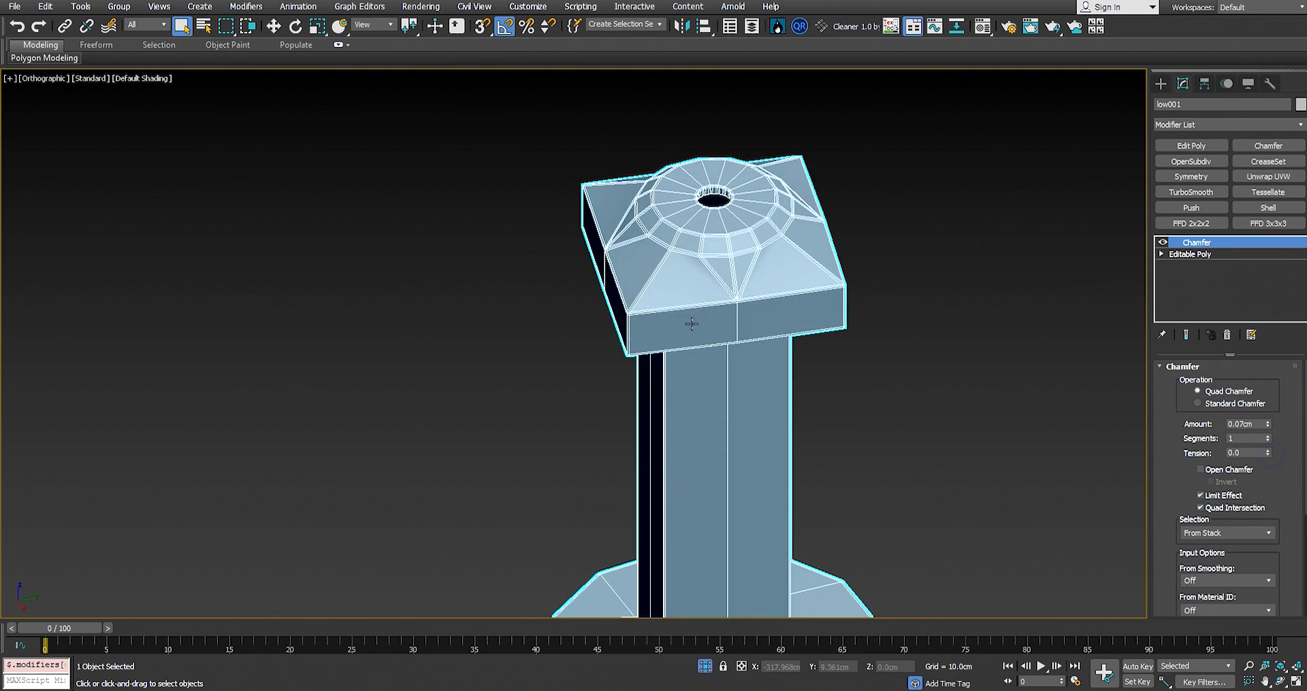
Step: Restrict the chamfer to edges with a minimum angle of 30
{"action": "scroll", "coordinate": [709, 324], "scroll_direction": "up", "scroll_amount": 2}
{"action": "scroll", "coordinate": [1270, 487], "scroll_direction": "down", "scroll_amount": 5}
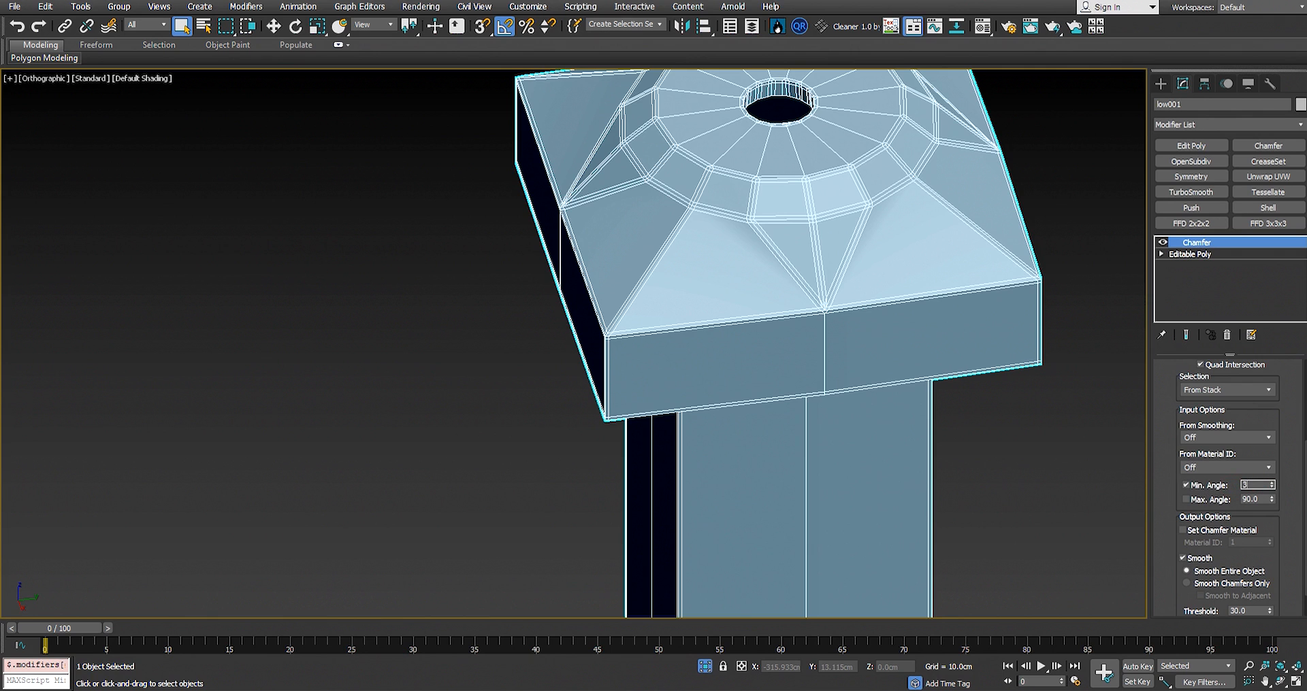
{"action": "type", "text": "0"}
{"action": "key", "text": "Return"}
{"action": "scroll", "coordinate": [668, 365], "scroll_direction": "down", "scroll_amount": 4}
Step: Examine the chamfered edges along the shaft and around the cylindrical base from several sides
{"action": "middle_click_drag", "start_coordinate": [728, 390], "coordinate": [791, 304], "text": "alt"}
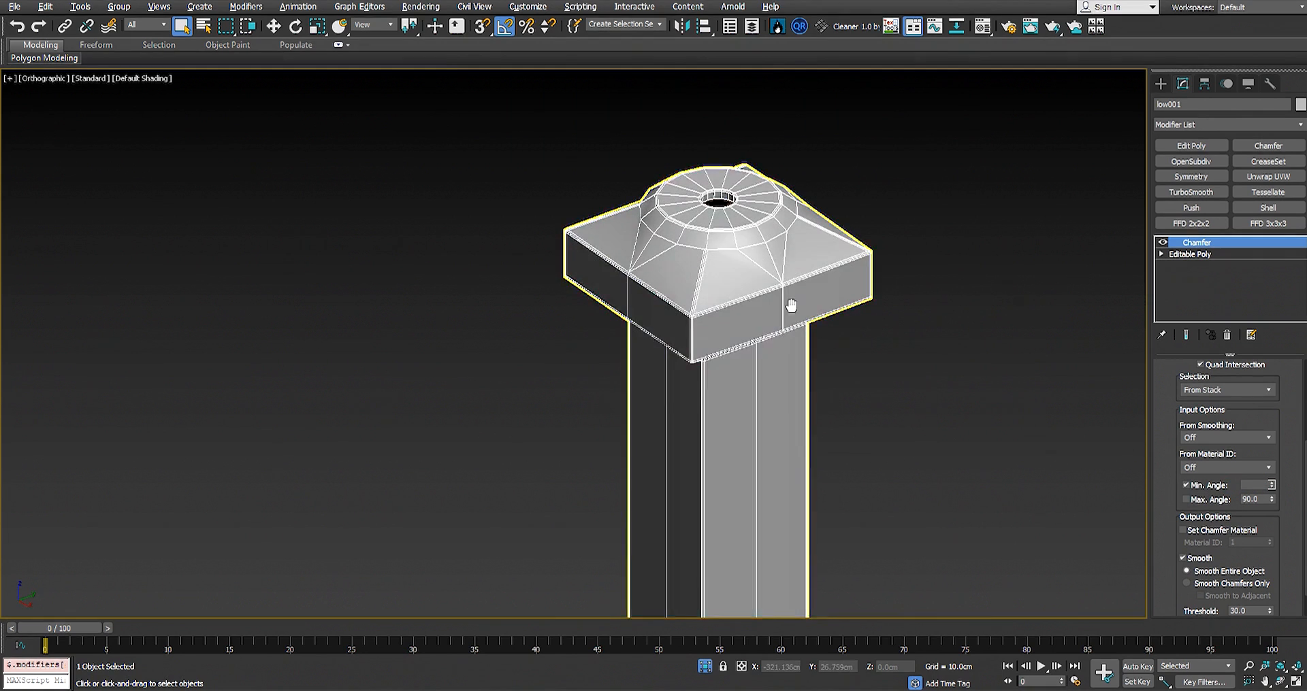
{"action": "middle_click_drag", "start_coordinate": [735, 562], "coordinate": [722, 226]}
{"action": "scroll", "coordinate": [638, 474], "scroll_direction": "up", "scroll_amount": 5}
{"action": "scroll", "coordinate": [792, 449], "scroll_direction": "down", "scroll_amount": 3}
{"action": "middle_click_drag", "start_coordinate": [807, 452], "coordinate": [839, 470], "text": "alt"}
{"action": "middle_click_drag", "start_coordinate": [839, 470], "coordinate": [537, 440]}
{"action": "scroll", "coordinate": [745, 440], "scroll_direction": "down", "scroll_amount": 3}
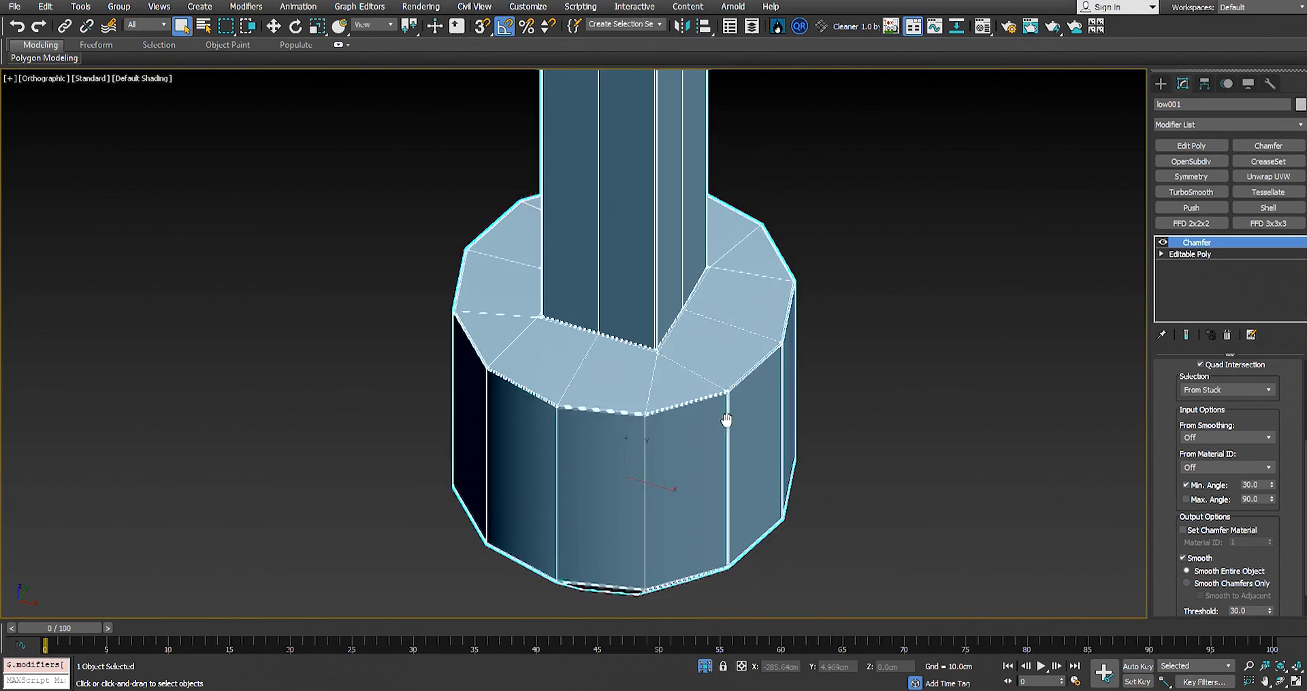
{"action": "middle_click_drag", "start_coordinate": [724, 417], "coordinate": [693, 264], "text": "alt"}
{"action": "scroll", "coordinate": [642, 333], "scroll_direction": "up", "scroll_amount": 4}
{"action": "scroll", "coordinate": [693, 380], "scroll_direction": "down", "scroll_amount": 2}
{"action": "middle_click_drag", "start_coordinate": [693, 379], "coordinate": [826, 387], "text": "alt"}
{"action": "scroll", "coordinate": [911, 386], "scroll_direction": "down", "scroll_amount": 2}
{"action": "middle_click_drag", "start_coordinate": [961, 400], "coordinate": [1030, 399], "text": "alt"}
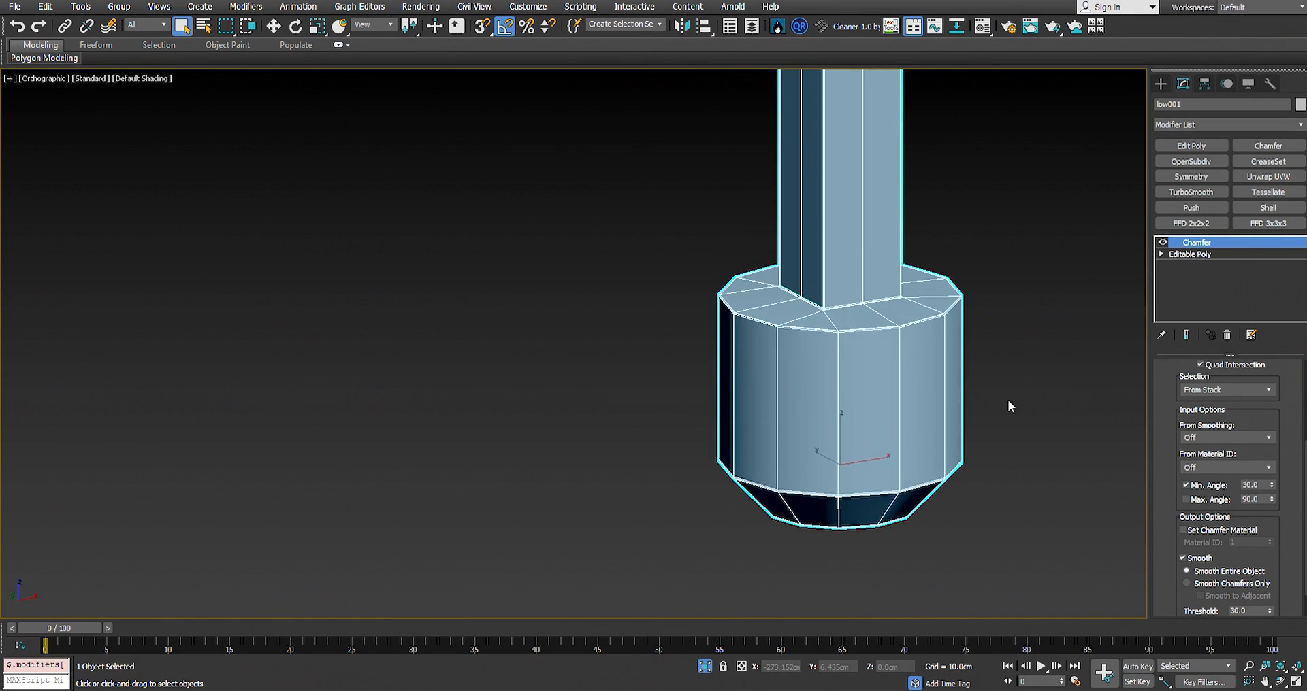
{"action": "scroll", "coordinate": [966, 392], "scroll_direction": "up", "scroll_amount": 1}
{"action": "middle_click_drag", "start_coordinate": [946, 401], "coordinate": [713, 427], "text": "alt"}
{"action": "scroll", "coordinate": [744, 472], "scroll_direction": "down", "scroll_amount": 3}
Step: Examine the chamfered edges of the cap up close, plus the junction between shaft and base
{"action": "scroll", "coordinate": [729, 268], "scroll_direction": "up", "scroll_amount": 6}
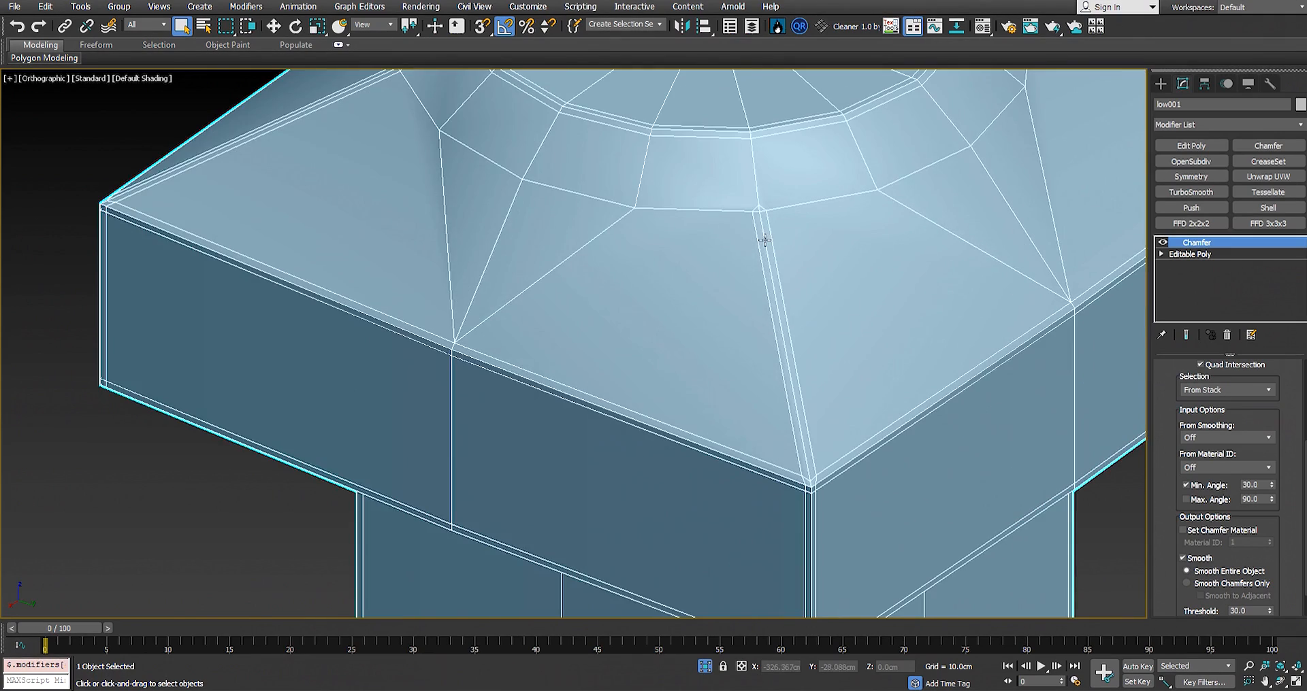
{"action": "scroll", "coordinate": [779, 252], "scroll_direction": "down", "scroll_amount": 2}
{"action": "middle_click_drag", "start_coordinate": [780, 256], "coordinate": [562, 178], "text": "alt"}
{"action": "scroll", "coordinate": [928, 311], "scroll_direction": "down", "scroll_amount": 3}
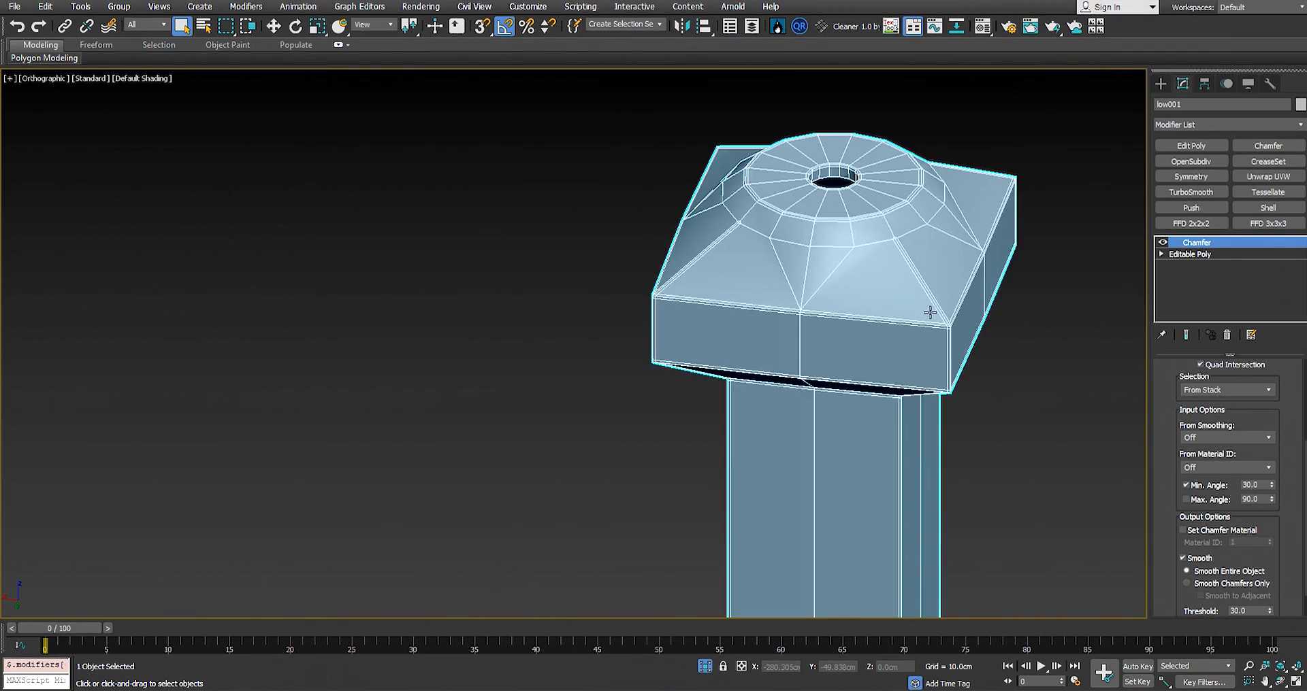
{"action": "middle_click_drag", "start_coordinate": [927, 311], "coordinate": [1013, 309], "text": "alt"}
{"action": "middle_click_drag", "start_coordinate": [814, 356], "coordinate": [890, 357], "text": "alt"}
{"action": "scroll", "coordinate": [878, 356], "scroll_direction": "down", "scroll_amount": 4}
{"action": "scroll", "coordinate": [793, 399], "scroll_direction": "up", "scroll_amount": 4}
{"action": "middle_click_drag", "start_coordinate": [793, 400], "coordinate": [812, 429], "text": "alt"}
{"action": "middle_click_drag", "start_coordinate": [773, 534], "coordinate": [761, 326]}
{"action": "middle_click_drag", "start_coordinate": [810, 453], "coordinate": [755, 460], "text": "alt"}
{"action": "scroll", "coordinate": [808, 438], "scroll_direction": "down", "scroll_amount": 1}
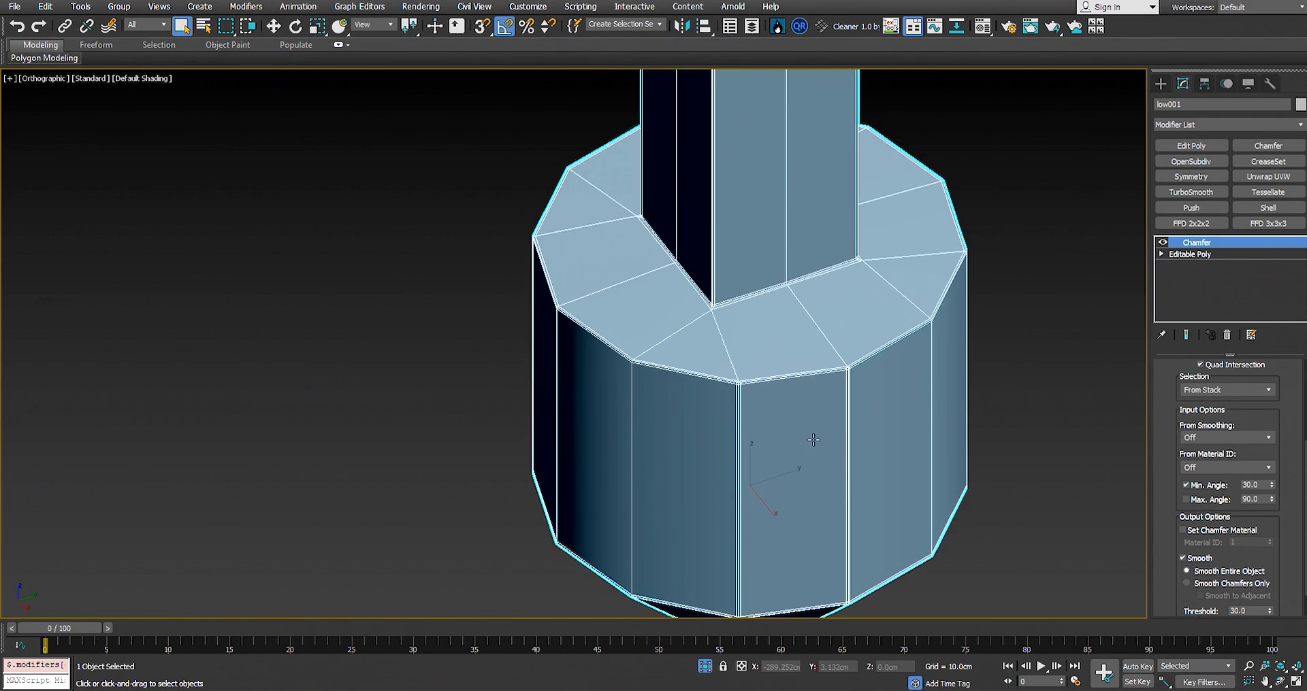
{"action": "middle_click_drag", "start_coordinate": [918, 298], "coordinate": [909, 419]}
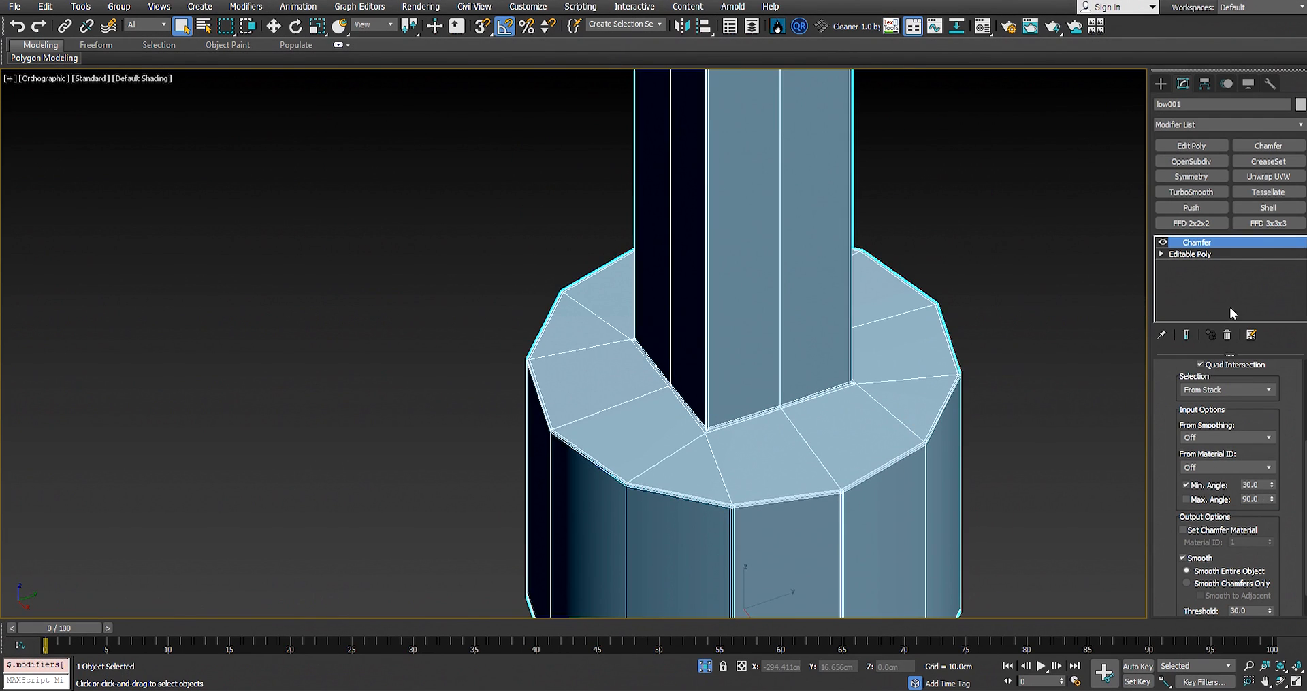
Step: Delete the Chamfer modifier and select all polygons of the low poly model
{"action": "left_click", "coordinate": [1229, 334]}
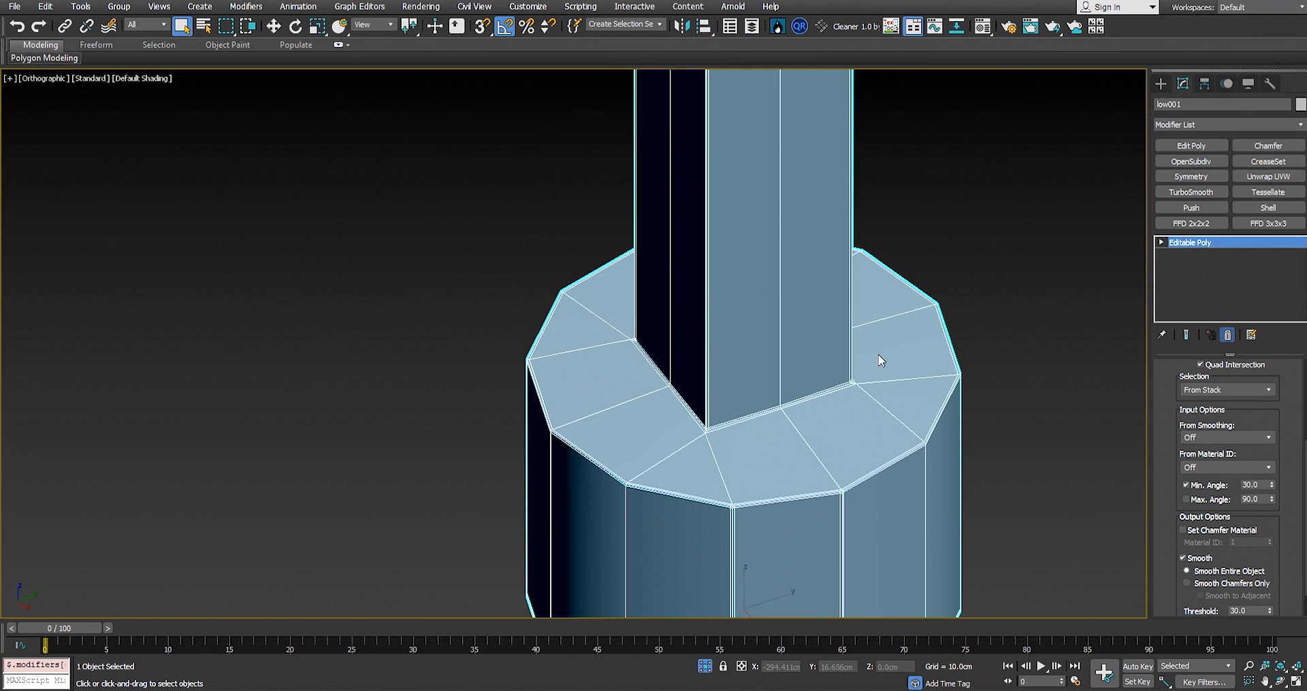
{"action": "middle_click_drag", "start_coordinate": [909, 352], "coordinate": [873, 390], "text": "alt"}
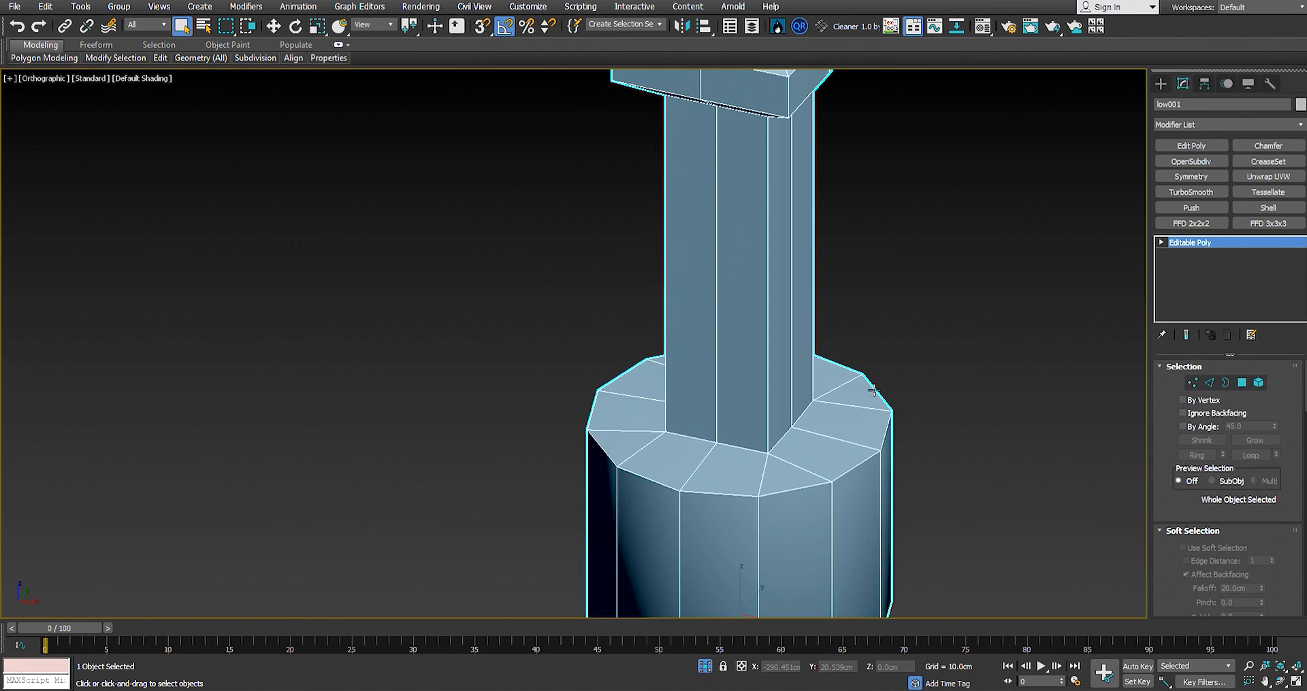
{"action": "key", "text": "4"}
{"action": "scroll", "coordinate": [863, 489], "scroll_direction": "down", "scroll_amount": 2}
{"action": "middle_click_drag", "start_coordinate": [864, 488], "coordinate": [844, 427]}
{"action": "scroll", "coordinate": [797, 284], "scroll_direction": "up", "scroll_amount": 5}
{"action": "middle_click_drag", "start_coordinate": [813, 129], "coordinate": [784, 321]}
{"action": "left_click", "coordinate": [700, 372]}
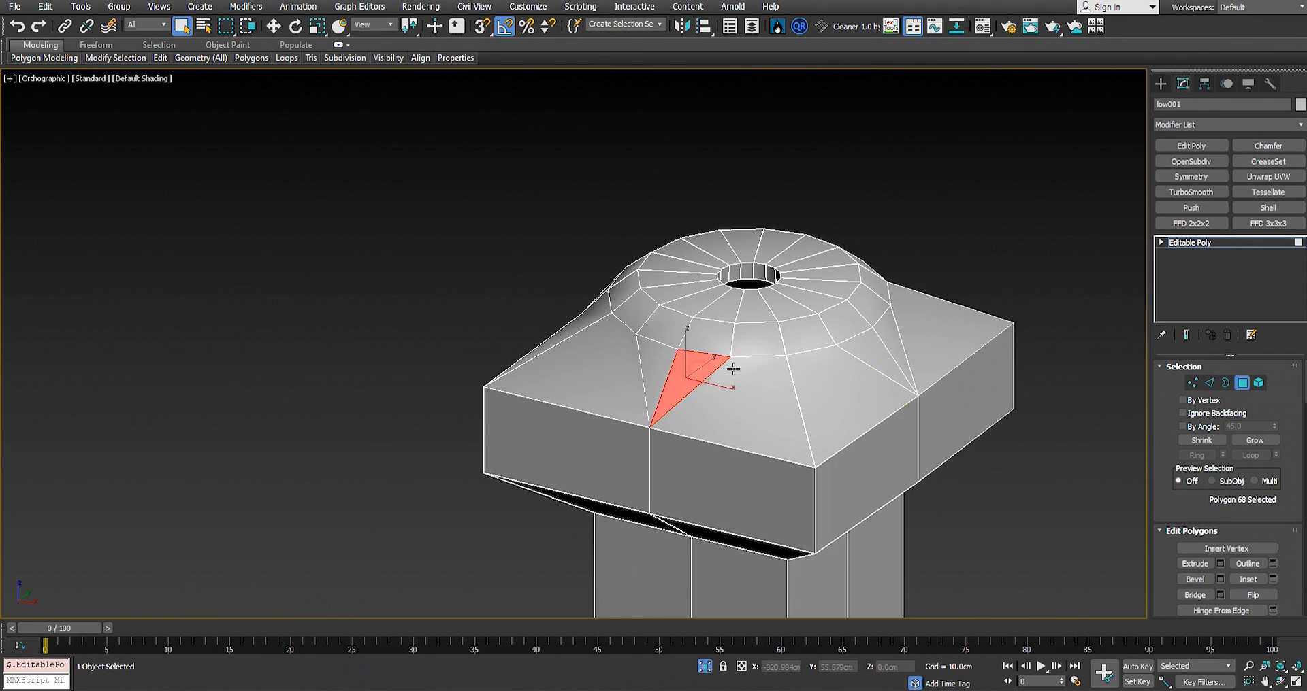
{"action": "scroll", "coordinate": [720, 376], "scroll_direction": "down", "scroll_amount": 3}
{"action": "middle_click_drag", "start_coordinate": [721, 376], "coordinate": [777, 342]}
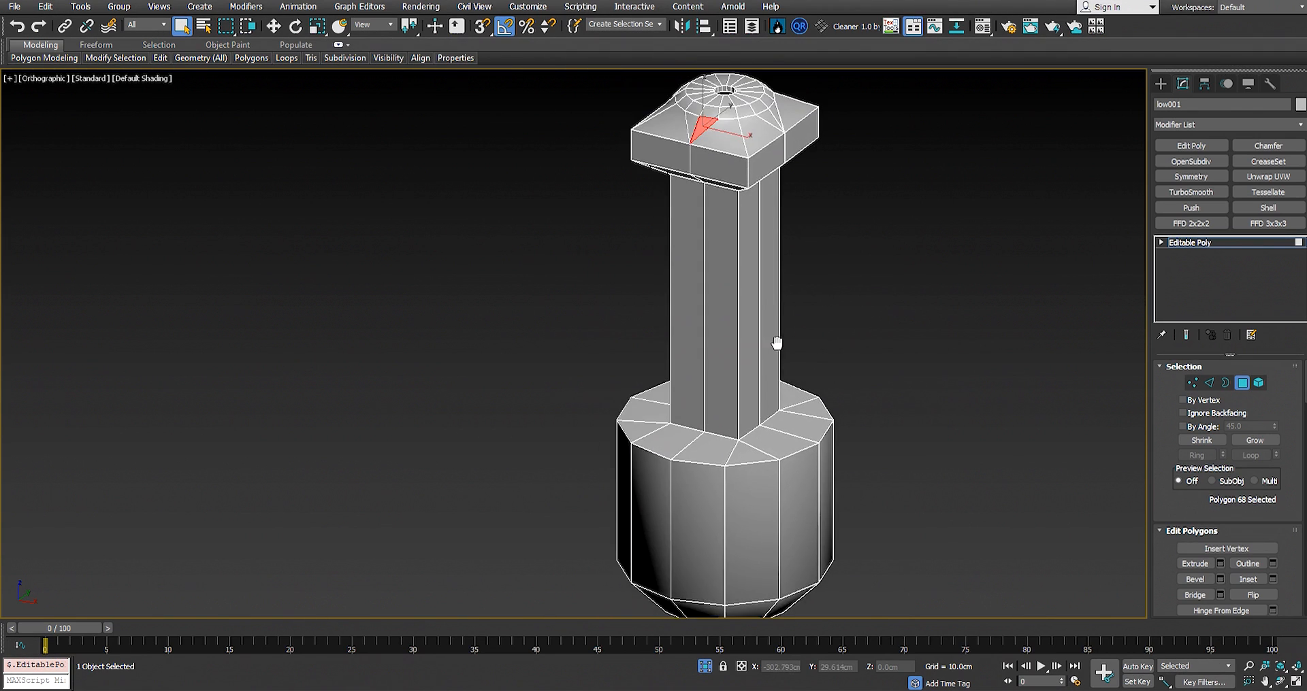
{"action": "key", "text": "ctrl+a"}
{"action": "scroll", "coordinate": [1252, 541], "scroll_direction": "down", "scroll_amount": 1}
{"action": "scroll", "coordinate": [1251, 463], "scroll_direction": "up", "scroll_amount": 1}
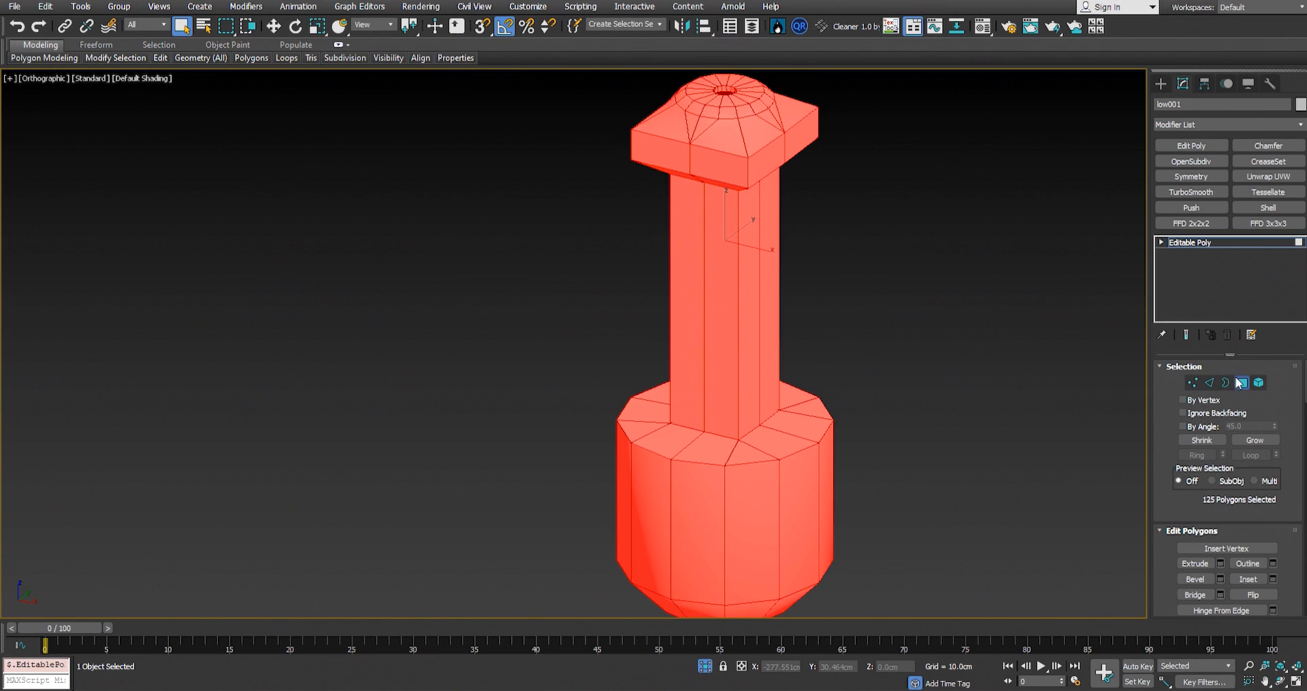
Step: Clear all smoothing groups from the selected polygons
{"action": "scroll", "coordinate": [1266, 429], "scroll_direction": "down", "scroll_amount": 1}
{"action": "scroll", "coordinate": [1259, 449], "scroll_direction": "up", "scroll_amount": 1}
{"action": "scroll", "coordinate": [1260, 520], "scroll_direction": "down", "scroll_amount": 10}
{"action": "scroll", "coordinate": [1274, 510], "scroll_direction": "down", "scroll_amount": 5}
{"action": "scroll", "coordinate": [1276, 509], "scroll_direction": "up", "scroll_amount": 3}
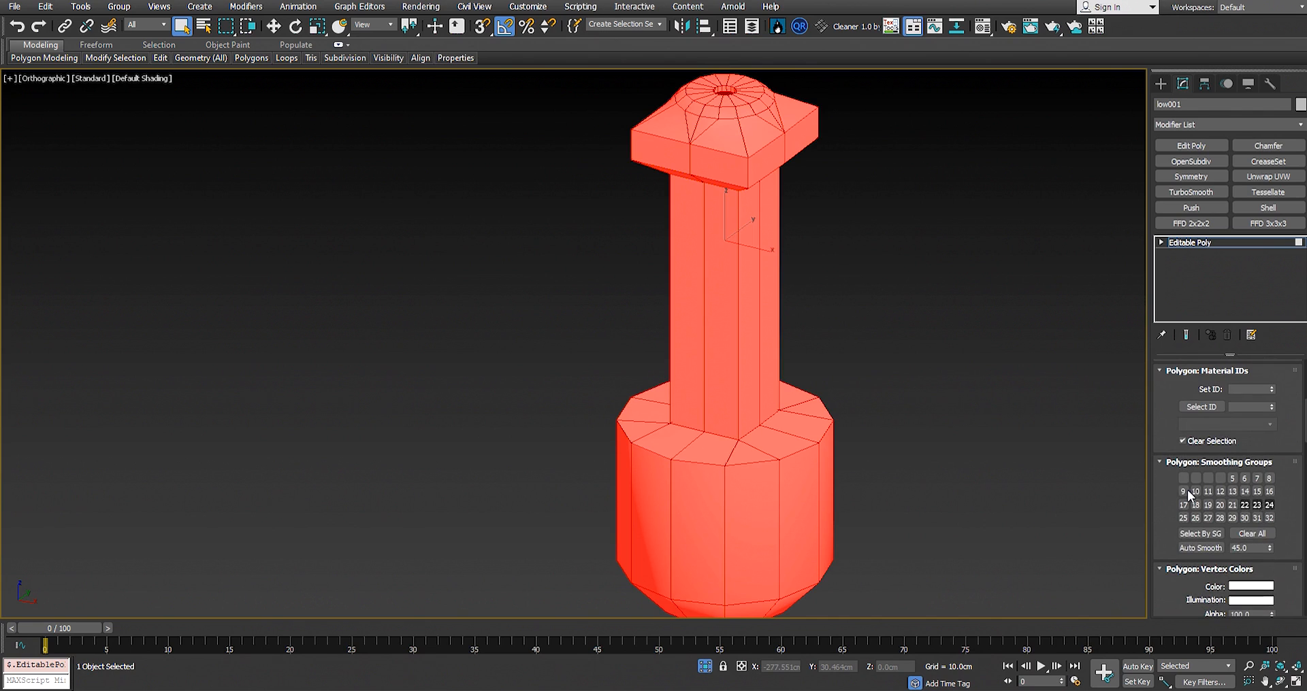
{"action": "left_click", "coordinate": [1251, 534]}
{"action": "scroll", "coordinate": [953, 428], "scroll_direction": "up", "scroll_amount": 3}
{"action": "scroll", "coordinate": [912, 407], "scroll_direction": "down", "scroll_amount": 3}
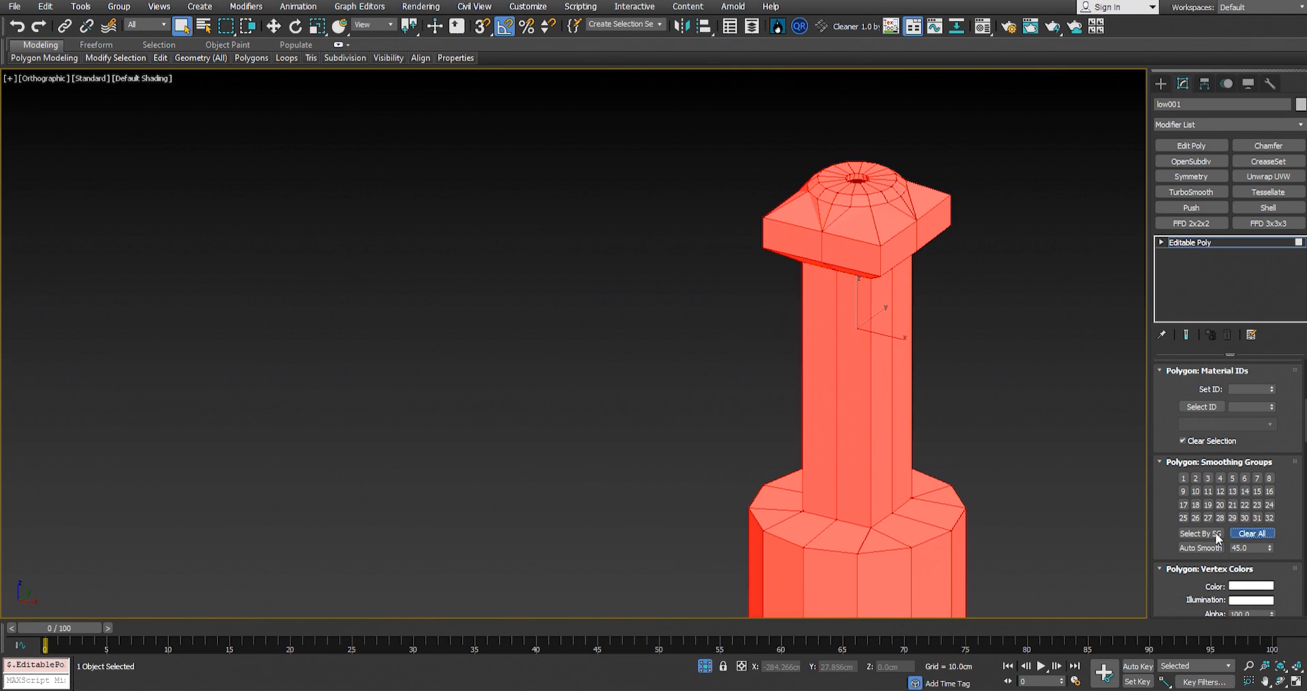
{"action": "middle_click_drag", "start_coordinate": [980, 420], "coordinate": [939, 391]}
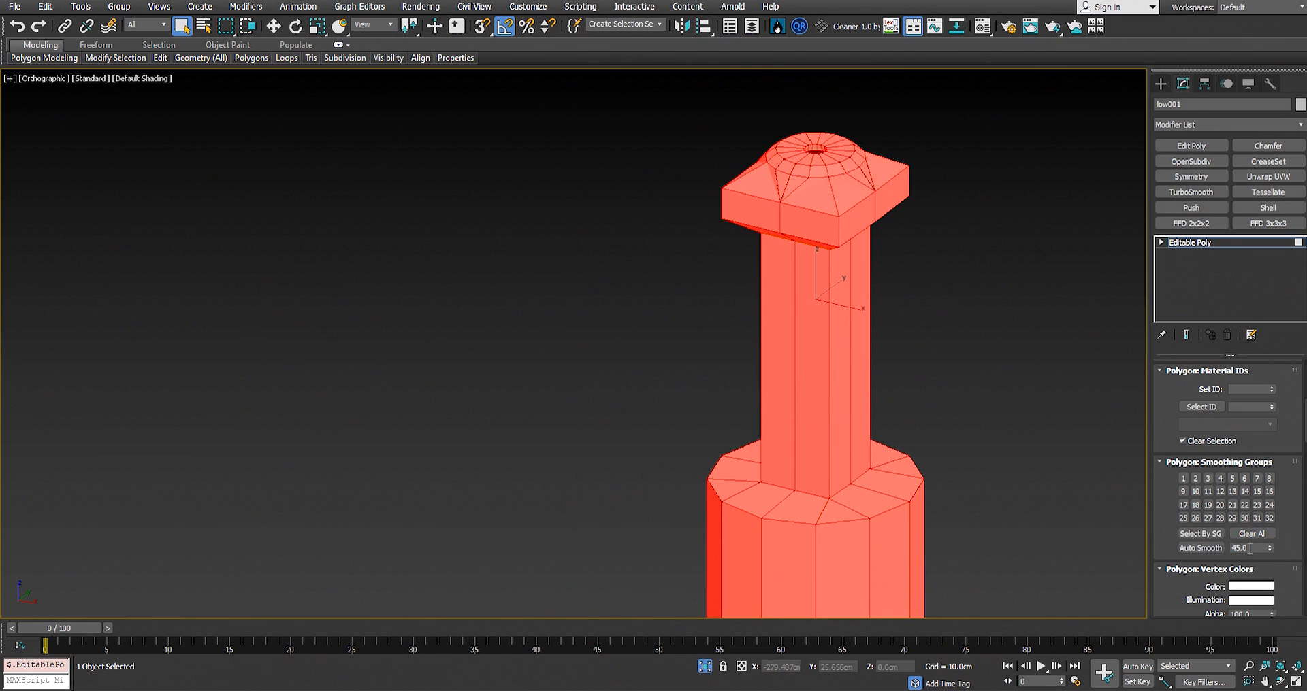
Step: Auto-smooth the selected polygons with a 45 threshold and deselect them
{"action": "left_click", "coordinate": [1201, 548]}
{"action": "middle_click_drag", "start_coordinate": [862, 522], "coordinate": [824, 466]}
{"action": "scroll", "coordinate": [847, 392], "scroll_direction": "down", "scroll_amount": 5}
{"action": "left_click", "coordinate": [935, 409]}
Step: Examine the smoothing group shading on the cap, shaft and base without edged faces
{"action": "scroll", "coordinate": [870, 394], "scroll_direction": "up", "scroll_amount": 6}
{"action": "middle_click_drag", "start_coordinate": [827, 361], "coordinate": [864, 531]}
{"action": "scroll", "coordinate": [784, 314], "scroll_direction": "up", "scroll_amount": 5}
{"action": "middle_click_drag", "start_coordinate": [784, 319], "coordinate": [743, 318], "text": "alt"}
{"action": "scroll", "coordinate": [745, 300], "scroll_direction": "down", "scroll_amount": 3}
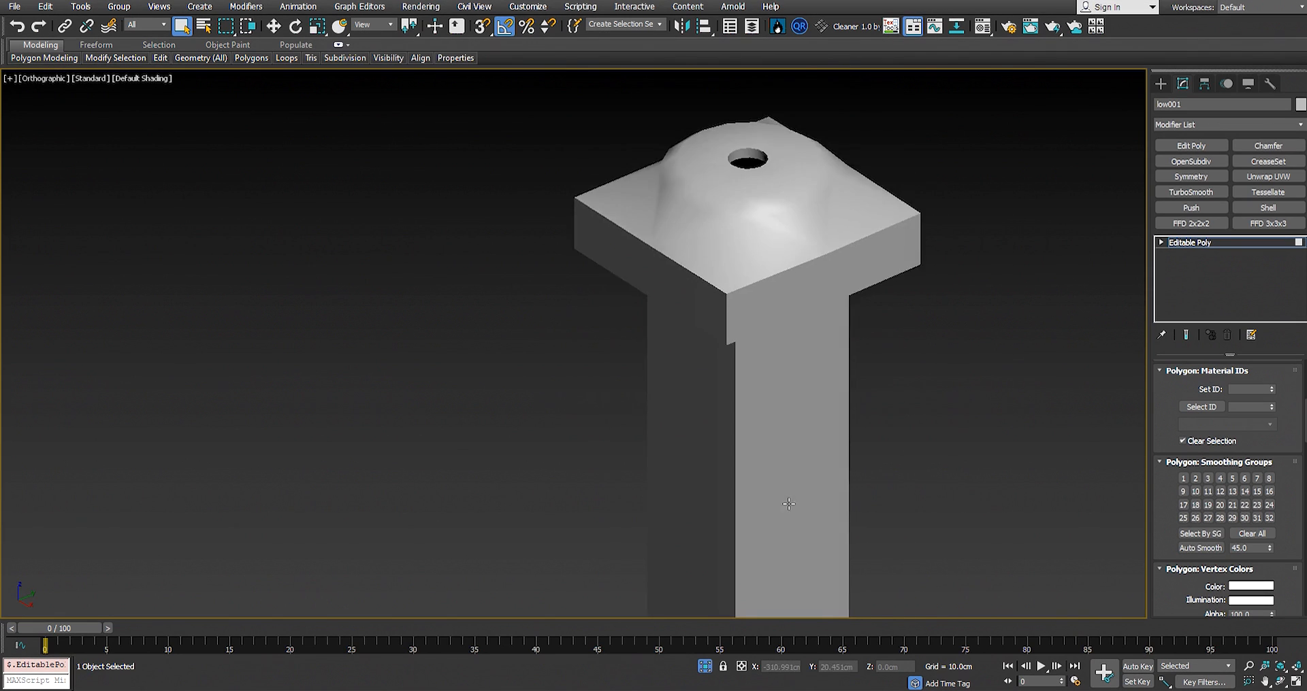
{"action": "middle_click_drag", "start_coordinate": [788, 505], "coordinate": [801, 197]}
{"action": "middle_click_drag", "start_coordinate": [789, 525], "coordinate": [791, 319]}
{"action": "mouse_move", "coordinate": [768, 465]}
{"action": "middle_mouse_down", "text": "alt"}
{"action": "mouse_move", "coordinate": [759, 426]}
{"action": "mouse_move", "coordinate": [752, 462]}
{"action": "middle_mouse_up", "text": "alt"}
Step: Select the ring of side polygons around the cylindrical base and auto-smooth it with a 45 threshold
{"action": "left_click", "coordinate": [748, 439]}
{"action": "left_click", "coordinate": [786, 439], "text": "shift"}
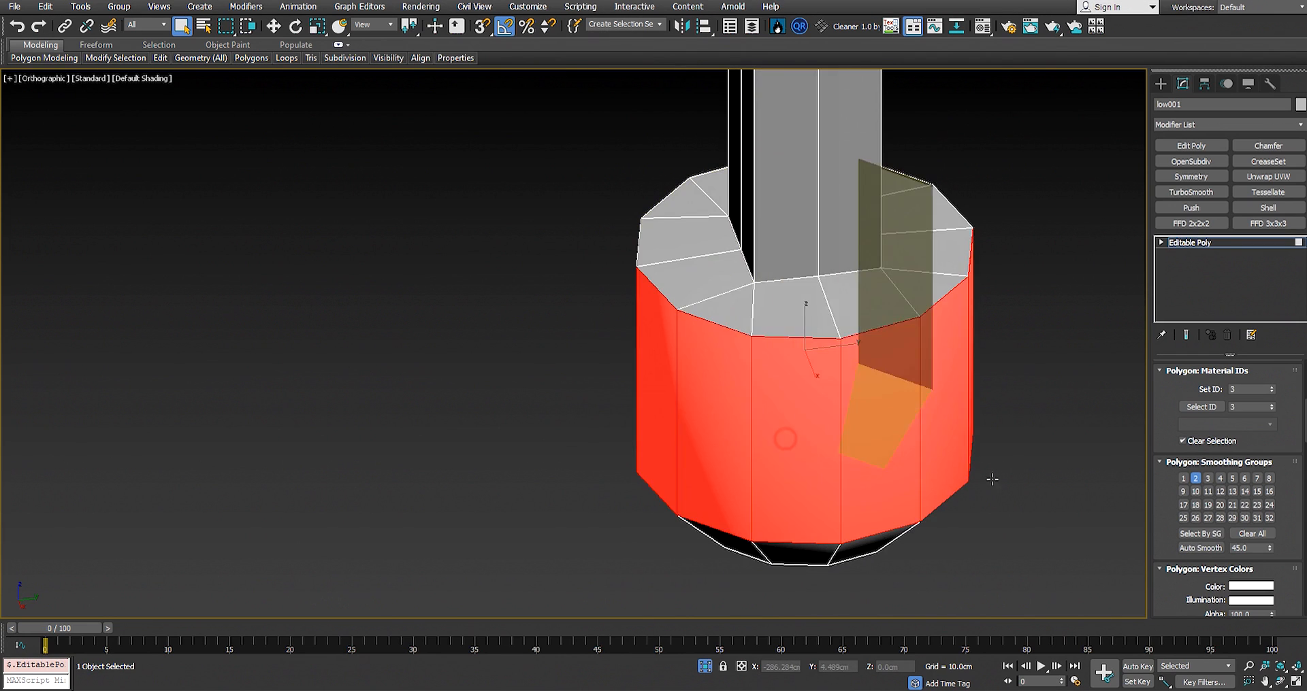
{"action": "middle_click_drag", "start_coordinate": [992, 481], "coordinate": [1056, 470], "text": "alt"}
{"action": "middle_click_drag", "start_coordinate": [953, 452], "coordinate": [878, 441]}
{"action": "middle_click_drag", "start_coordinate": [877, 441], "coordinate": [764, 365], "text": "alt"}
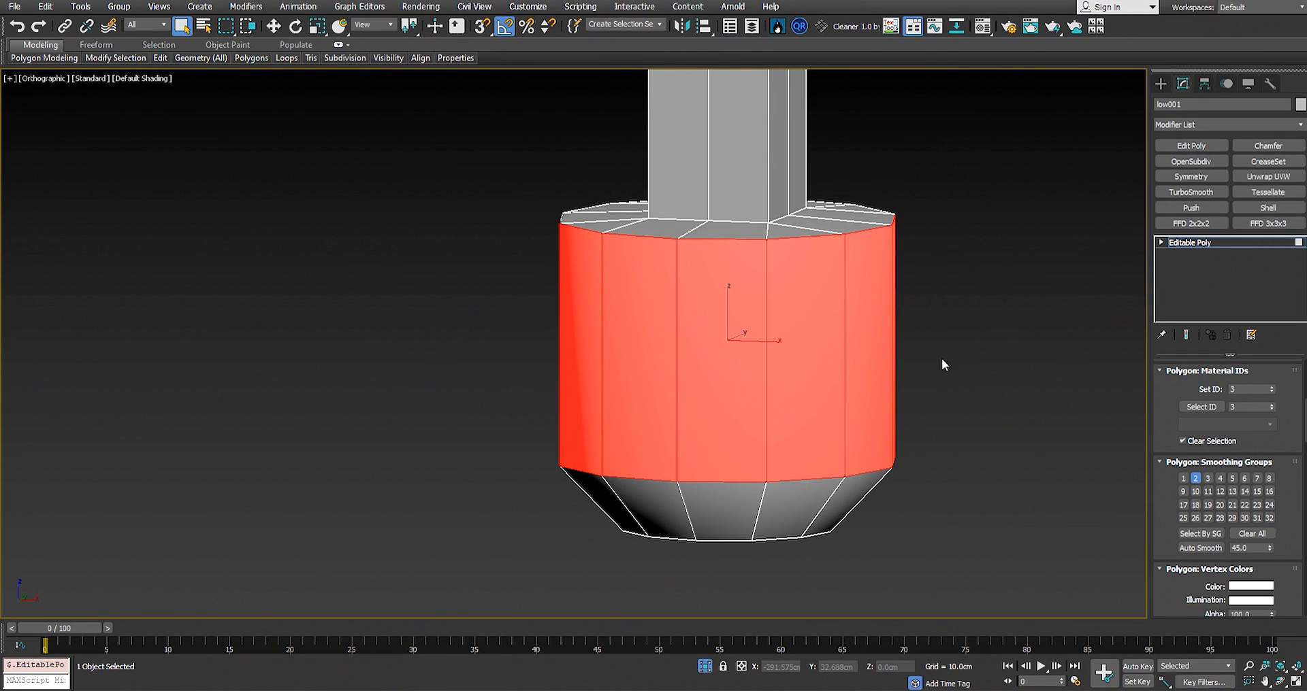
{"action": "left_click", "coordinate": [1209, 549]}
{"action": "key", "text": "F4"}
{"action": "scroll", "coordinate": [866, 475], "scroll_direction": "down", "scroll_amount": 2}
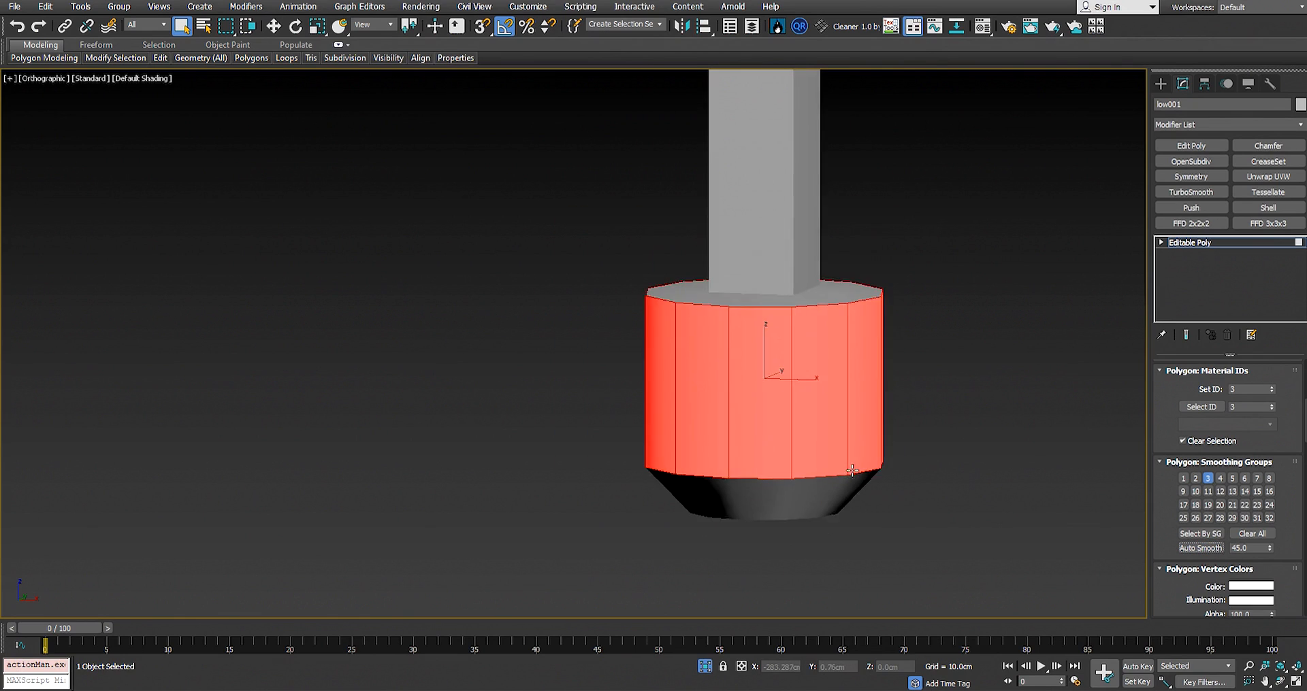
Step: Examine the base's side shading and the hard borders between base, shaft and cap from several sides
{"action": "middle_click_drag", "start_coordinate": [866, 474], "coordinate": [844, 466], "text": "alt"}
{"action": "left_click", "coordinate": [919, 458]}
{"action": "middle_click_drag", "start_coordinate": [633, 371], "coordinate": [657, 430]}
{"action": "scroll", "coordinate": [659, 430], "scroll_direction": "down", "scroll_amount": 2}
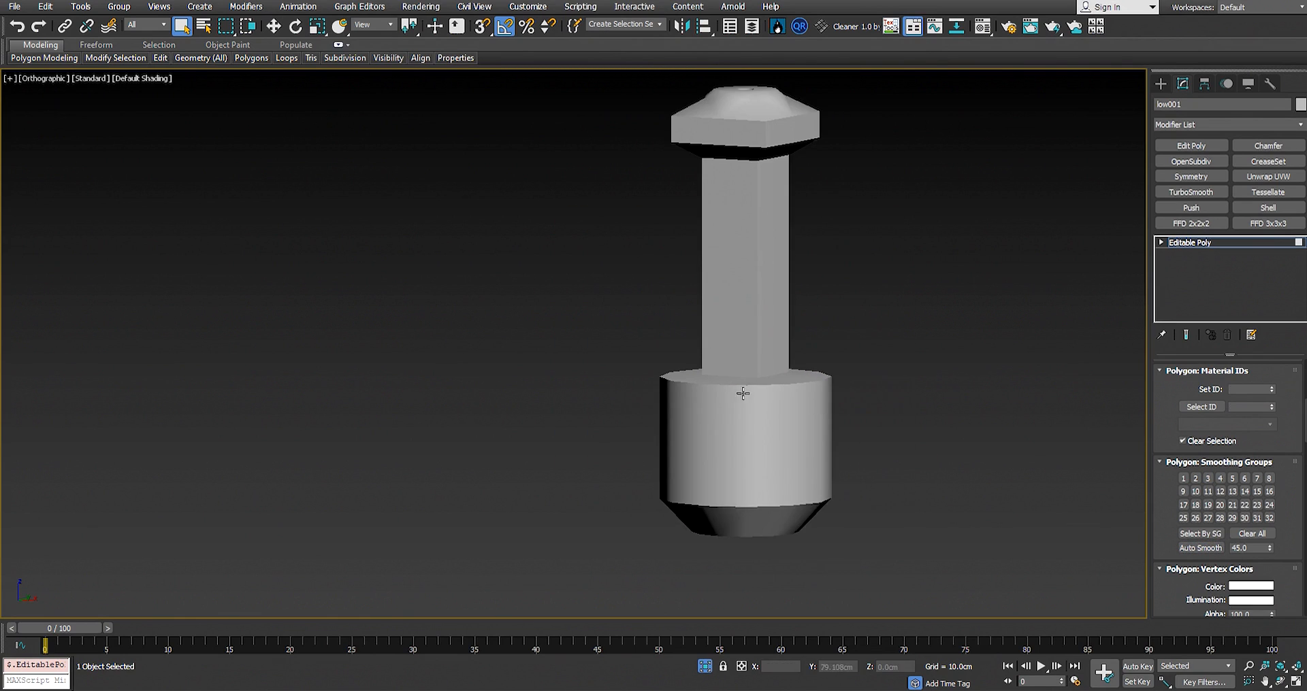
{"action": "left_click", "coordinate": [741, 392]}
{"action": "mouse_move", "coordinate": [741, 392]}
{"action": "middle_mouse_down", "text": "alt"}
{"action": "mouse_move", "coordinate": [734, 406]}
{"action": "mouse_move", "coordinate": [758, 411]}
{"action": "mouse_move", "coordinate": [758, 381]}
{"action": "mouse_move", "coordinate": [721, 335]}
{"action": "mouse_move", "coordinate": [740, 387]}
{"action": "middle_mouse_up", "text": "alt"}
{"action": "scroll", "coordinate": [734, 406], "scroll_direction": "up", "scroll_amount": 3}
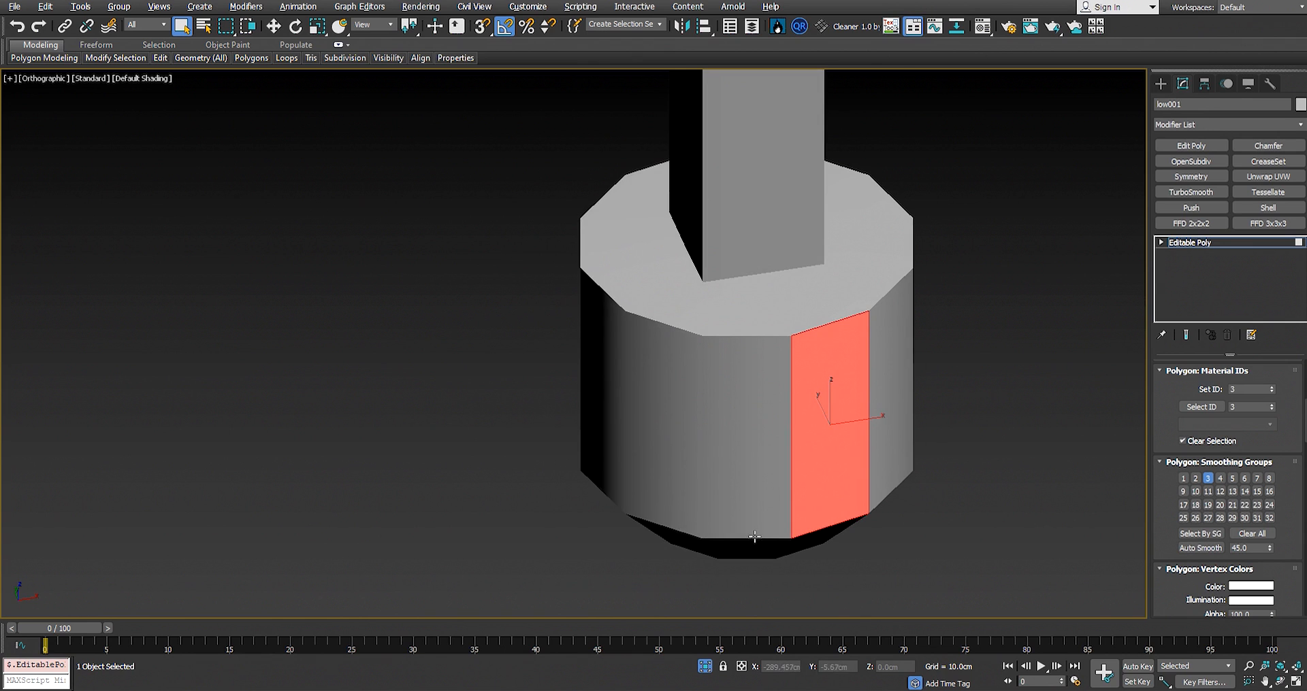
{"action": "middle_click_drag", "start_coordinate": [754, 537], "coordinate": [770, 370], "text": "alt"}
{"action": "middle_click_drag", "start_coordinate": [820, 109], "coordinate": [766, 565]}
{"action": "middle_click_drag", "start_coordinate": [749, 204], "coordinate": [738, 288], "text": "alt"}
{"action": "scroll", "coordinate": [738, 288], "scroll_direction": "up", "scroll_amount": 4}
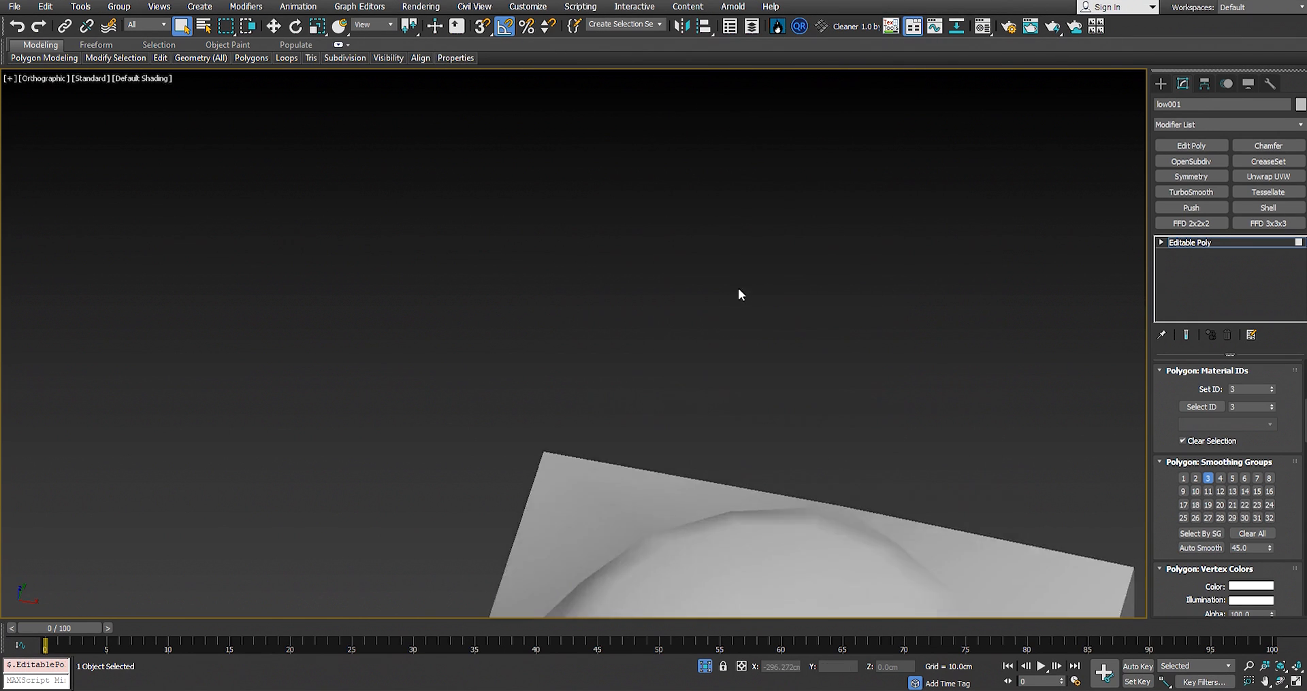
Step: Select the ring of polygons around the hole on top of the cap and auto-smooth it with a 45 threshold
{"action": "key", "text": "F3"}
{"action": "middle_click_drag", "start_coordinate": [729, 479], "coordinate": [726, 242]}
{"action": "scroll", "coordinate": [733, 330], "scroll_direction": "down", "scroll_amount": 2}
{"action": "key", "text": "F3"}
{"action": "key", "text": "F4"}
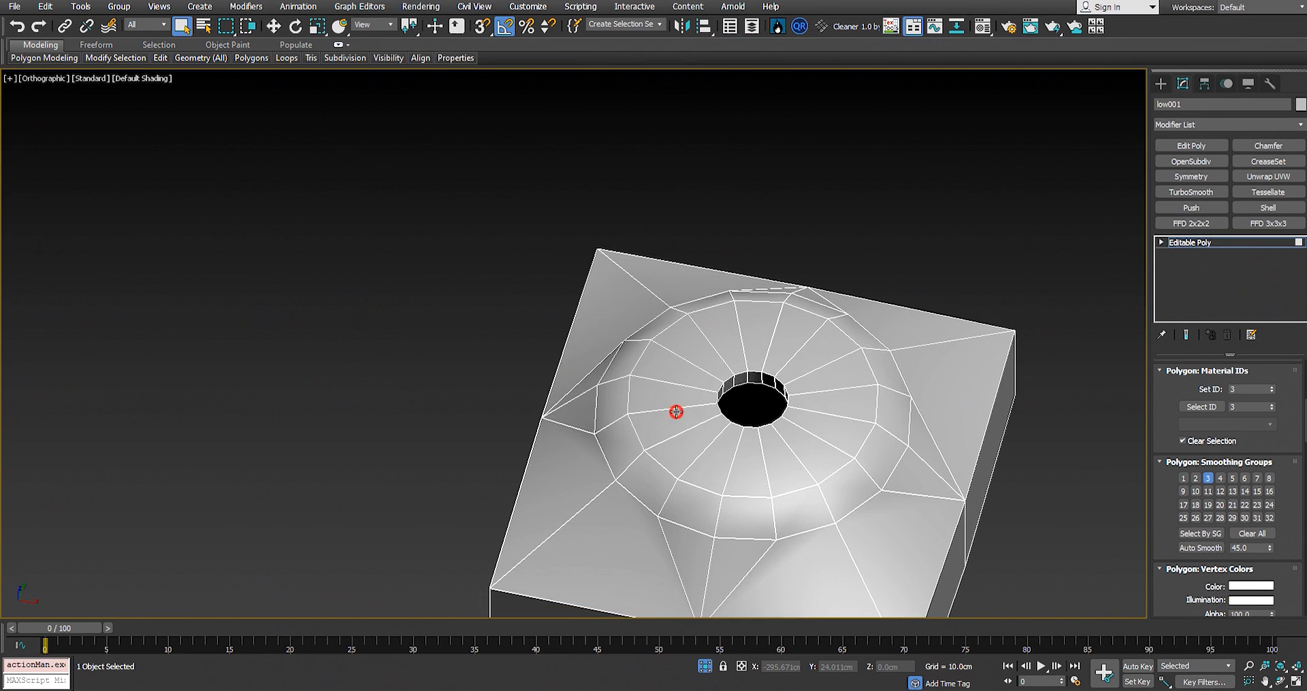
{"action": "left_click", "coordinate": [676, 408]}
{"action": "left_click", "coordinate": [671, 386], "text": "shift"}
{"action": "scroll", "coordinate": [672, 378], "scroll_direction": "up", "scroll_amount": 2}
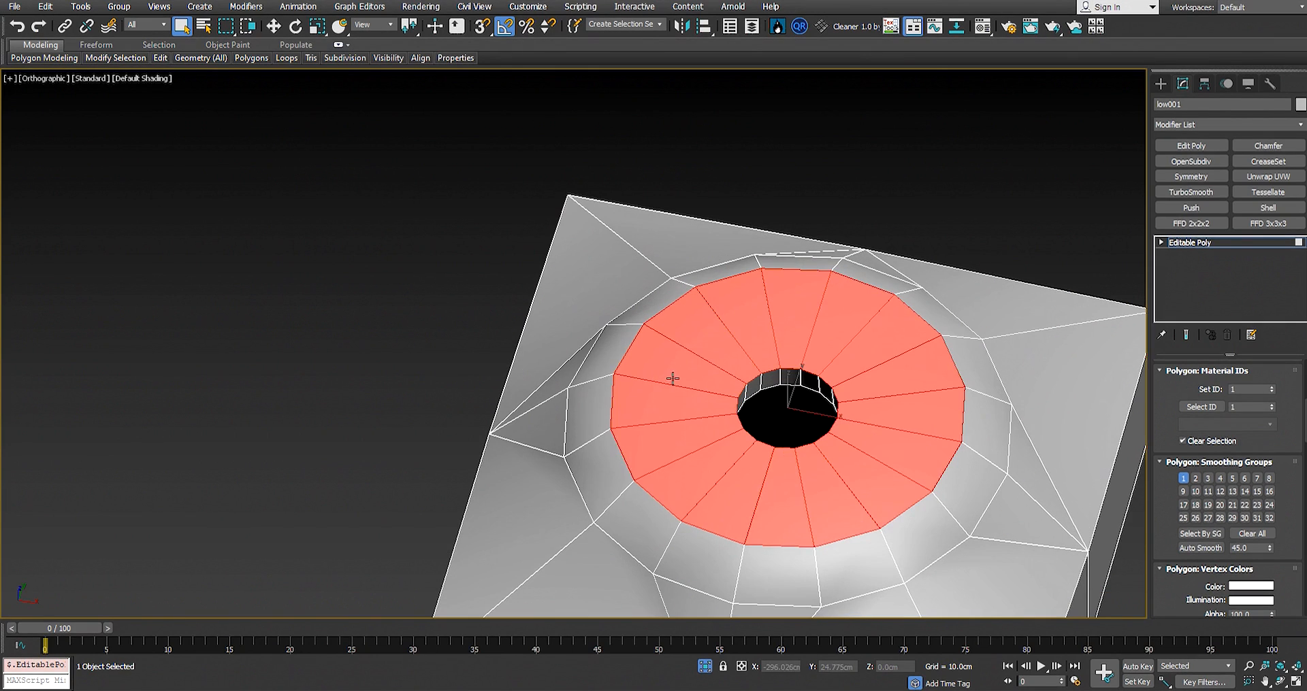
{"action": "left_click", "coordinate": [679, 402]}
{"action": "scroll", "coordinate": [677, 392], "scroll_direction": "up", "scroll_amount": 2}
{"action": "left_click", "coordinate": [687, 359], "text": "shift"}
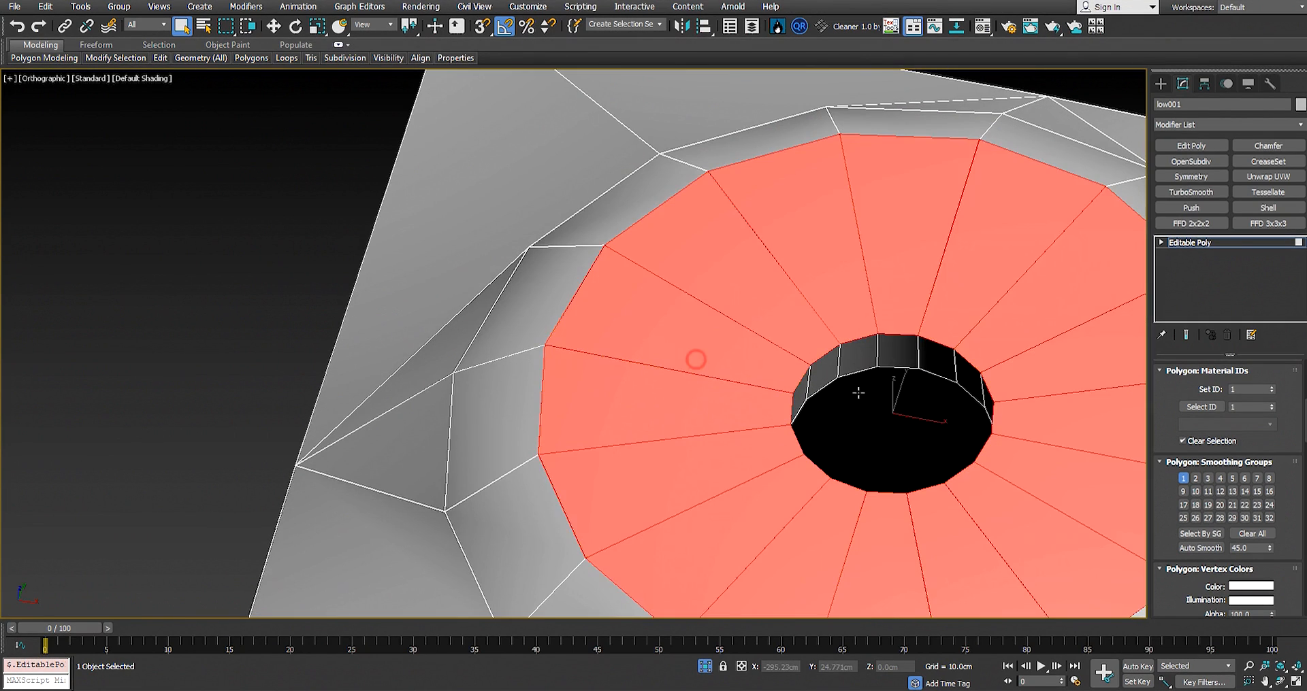
{"action": "scroll", "coordinate": [694, 358], "scroll_direction": "down", "scroll_amount": 2}
{"action": "middle_click_drag", "start_coordinate": [836, 388], "coordinate": [803, 345], "text": "alt"}
{"action": "scroll", "coordinate": [1274, 536], "scroll_direction": "down", "scroll_amount": 1}
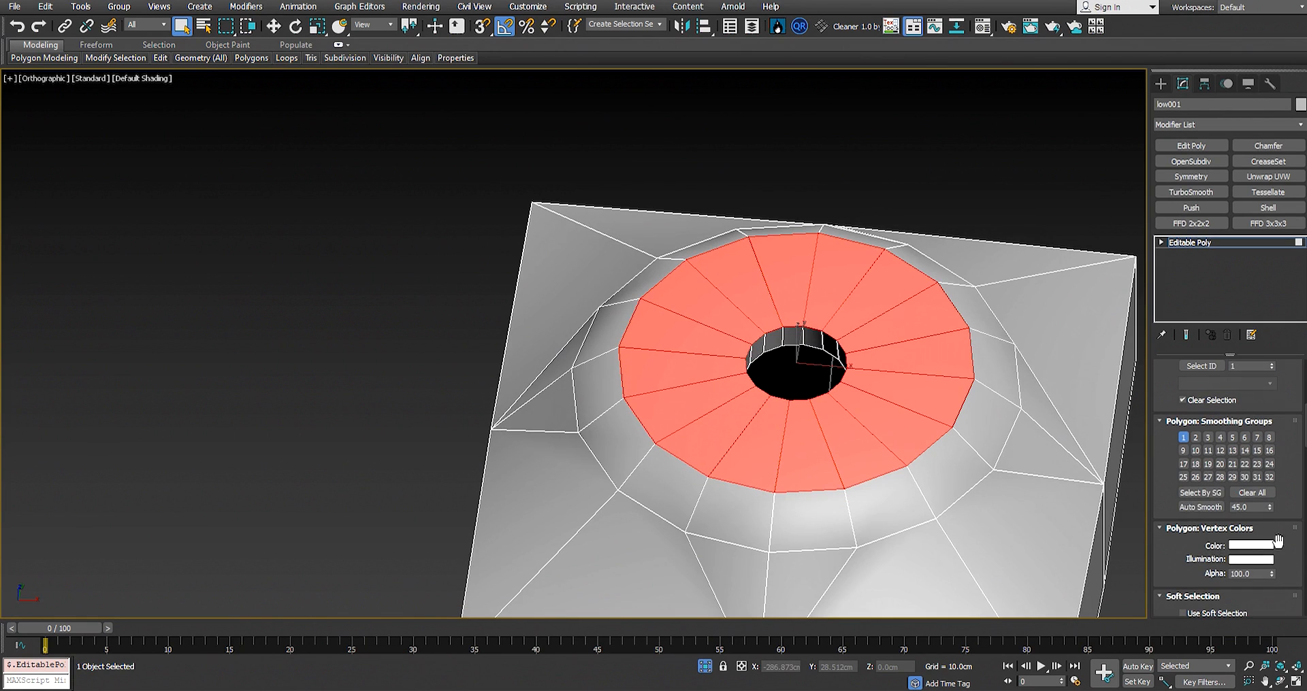
{"action": "left_click", "coordinate": [1189, 511]}
{"action": "scroll", "coordinate": [840, 416], "scroll_direction": "down", "scroll_amount": 2}
{"action": "scroll", "coordinate": [845, 439], "scroll_direction": "up", "scroll_amount": 3}
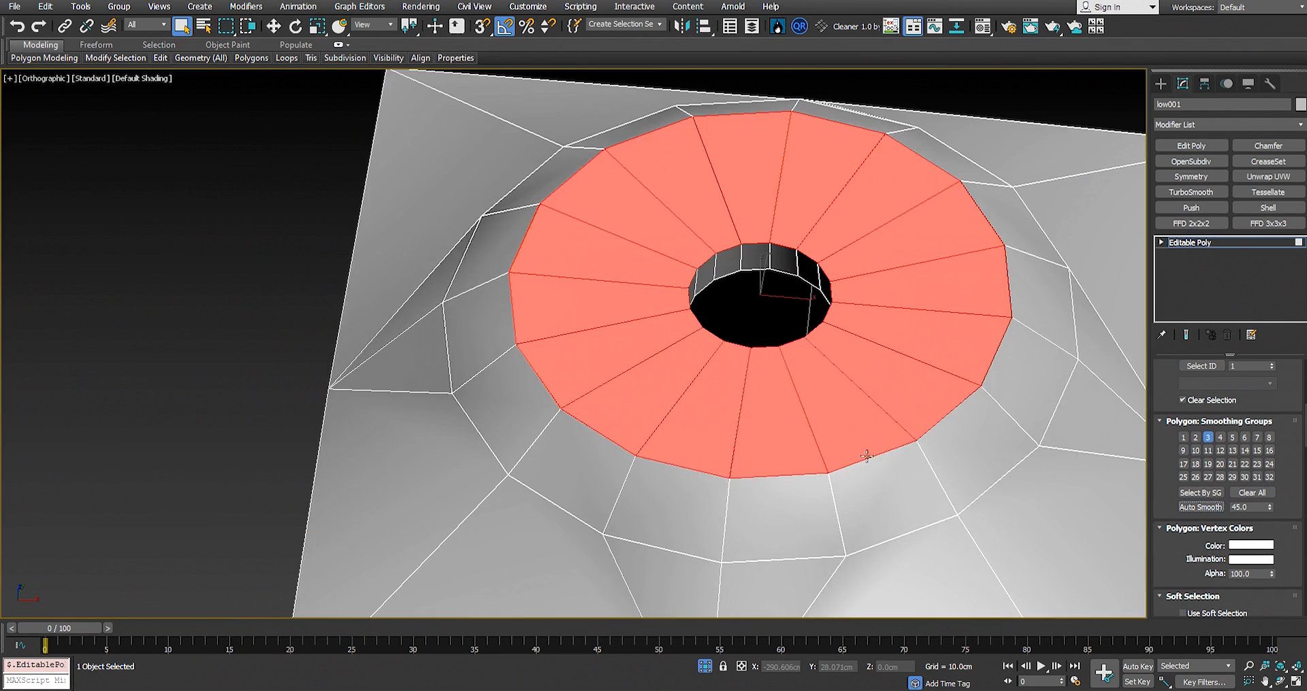
{"action": "scroll", "coordinate": [861, 453], "scroll_direction": "down", "scroll_amount": 2}
Step: Compare the cap and base shading with and without edged faces
{"action": "key", "text": "F4"}
{"action": "mouse_move", "coordinate": [861, 453]}
{"action": "middle_mouse_down", "text": "alt"}
{"action": "mouse_move", "coordinate": [793, 429]}
{"action": "mouse_move", "coordinate": [708, 434]}
{"action": "mouse_move", "coordinate": [861, 471]}
{"action": "middle_mouse_up", "text": "alt"}
{"action": "left_click", "coordinate": [757, 491]}
{"action": "left_click", "coordinate": [737, 411]}
{"action": "middle_click_drag", "start_coordinate": [781, 538], "coordinate": [808, 379]}
{"action": "scroll", "coordinate": [740, 331], "scroll_direction": "down", "scroll_amount": 3}
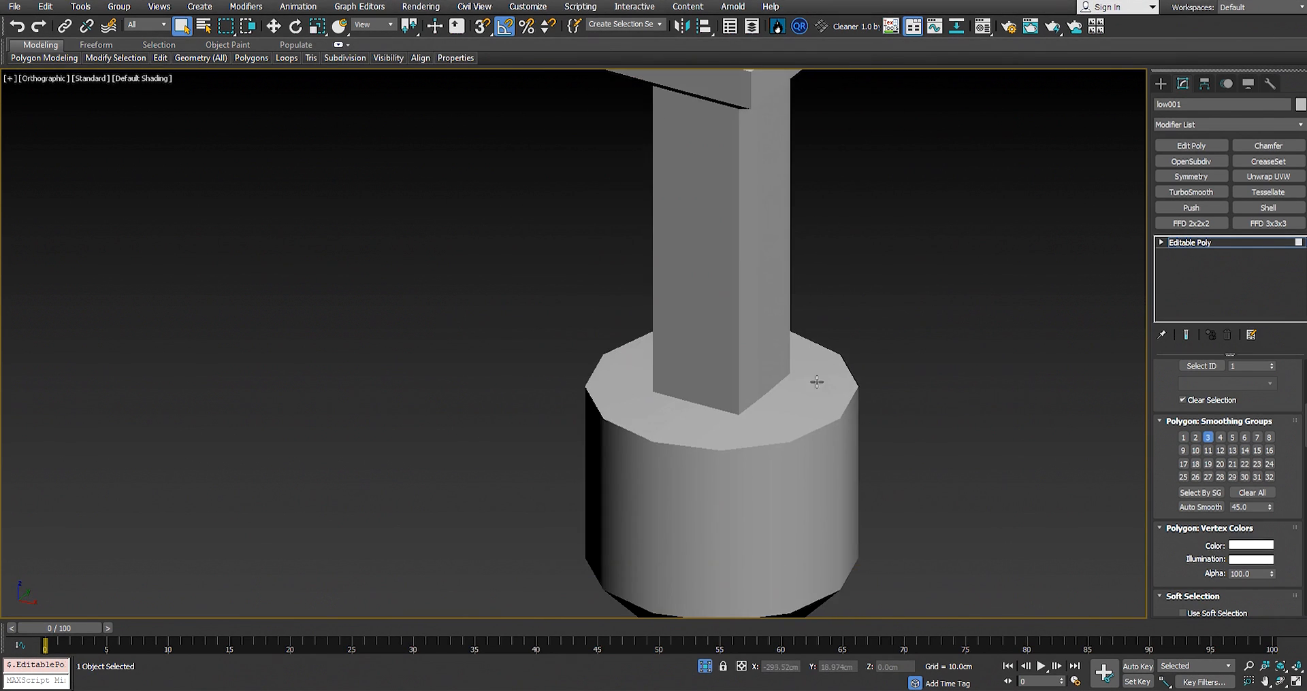
{"action": "scroll", "coordinate": [808, 379], "scroll_direction": "down", "scroll_amount": 3}
{"action": "key", "text": "F4"}
{"action": "scroll", "coordinate": [801, 481], "scroll_direction": "up", "scroll_amount": 4}
{"action": "middle_click_drag", "start_coordinate": [800, 480], "coordinate": [797, 505], "text": "alt"}
{"action": "middle_click_drag", "start_coordinate": [771, 300], "coordinate": [774, 413]}
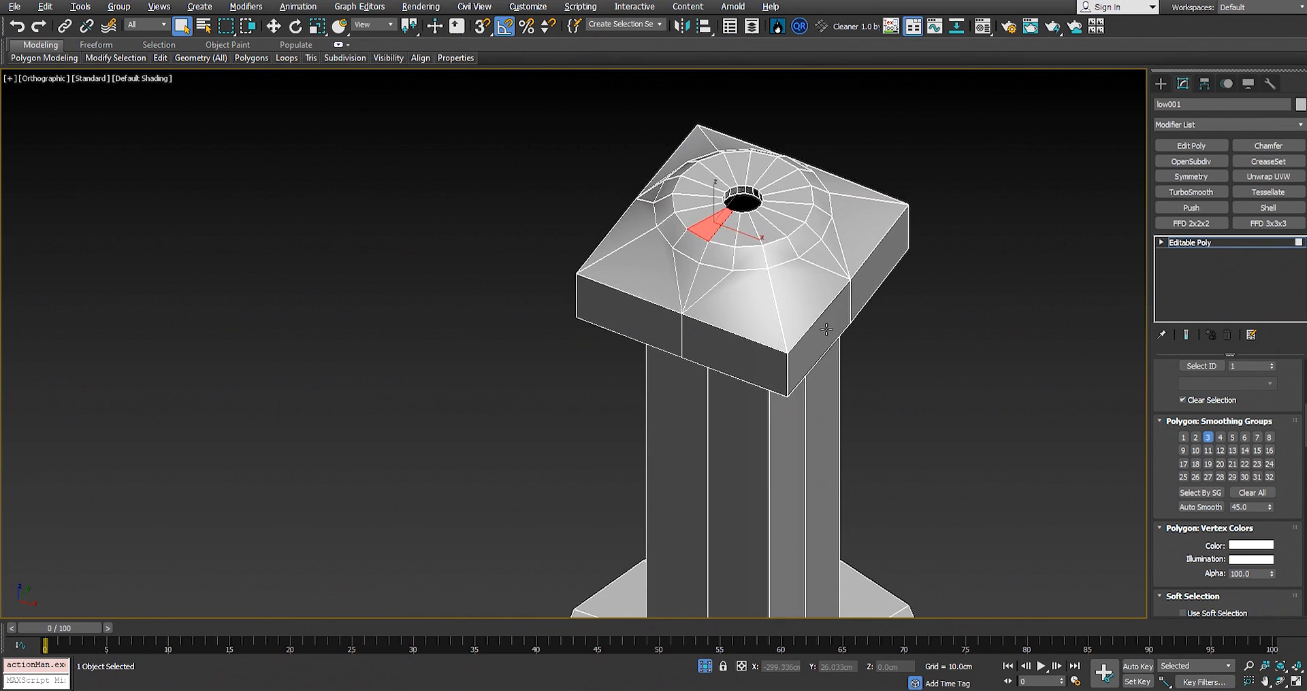
Step: Leave polygon editing on the low poly model and add a Chamfer modifier to the whole object
{"action": "middle_click_drag", "start_coordinate": [826, 329], "coordinate": [876, 340], "text": "alt"}
{"action": "scroll", "coordinate": [783, 255], "scroll_direction": "up", "scroll_amount": 4}
{"action": "scroll", "coordinate": [1235, 404], "scroll_direction": "up", "scroll_amount": 5}
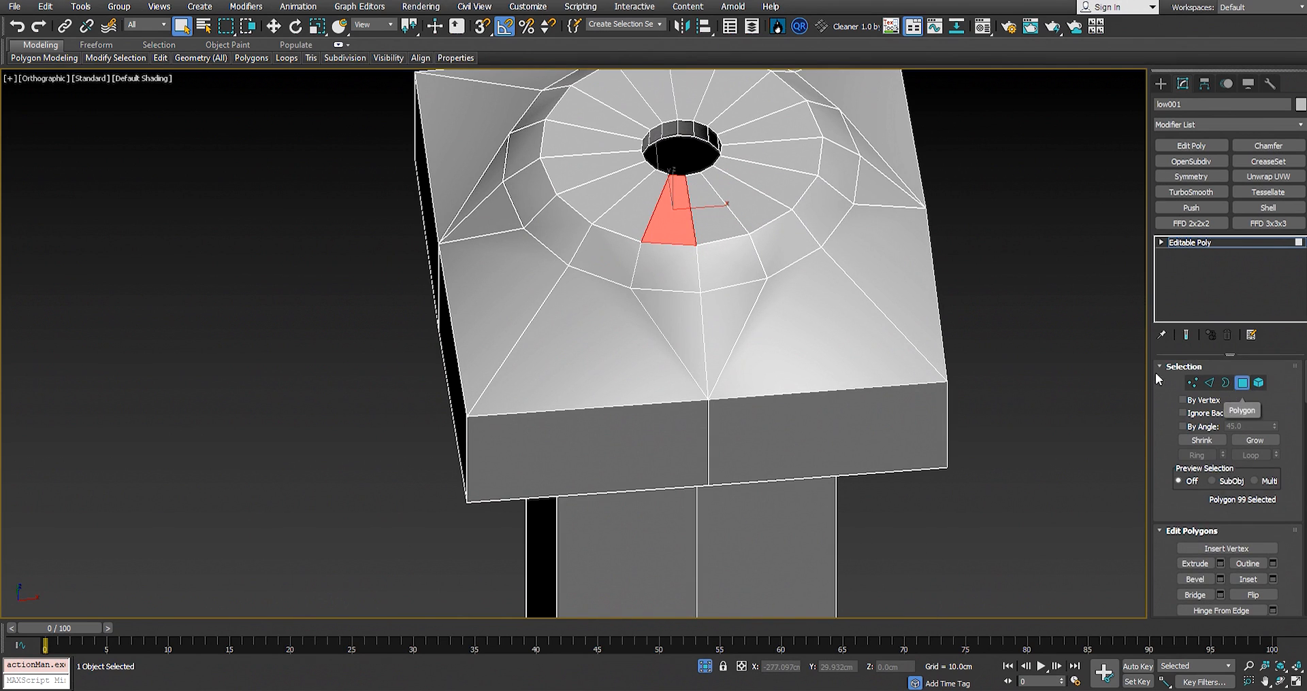
{"action": "left_click", "coordinate": [1243, 383]}
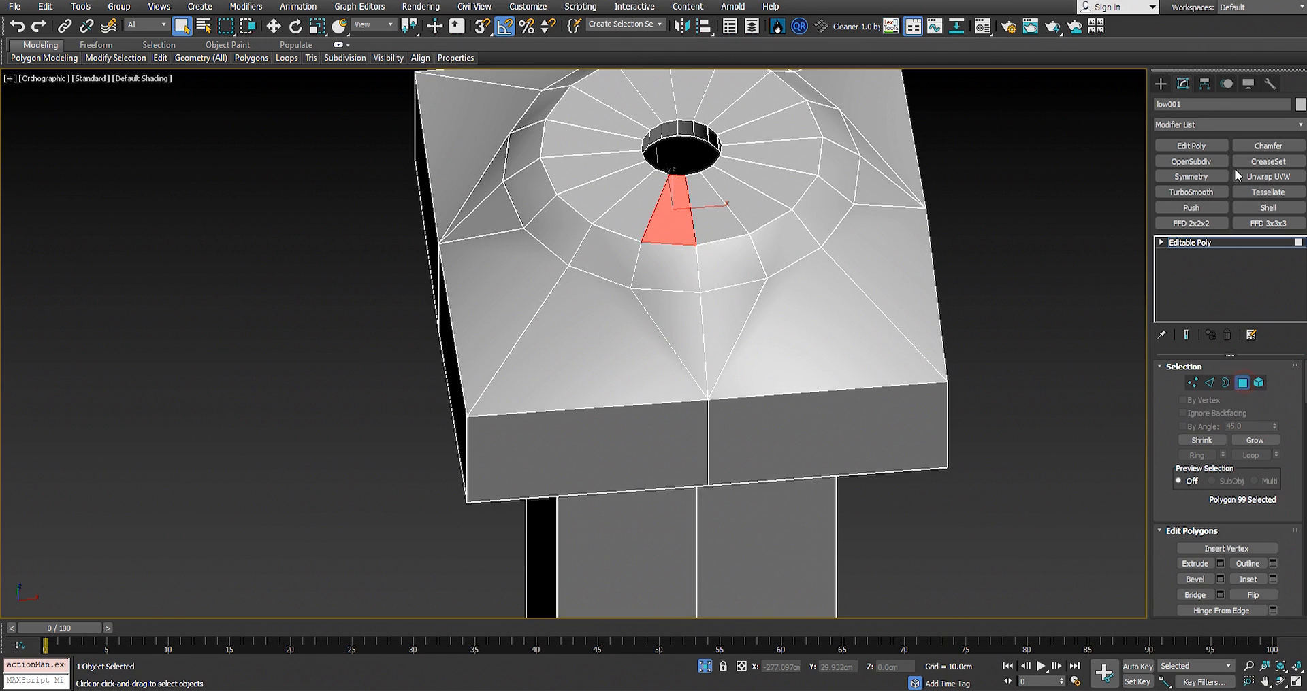
{"action": "left_click", "coordinate": [1210, 127]}
{"action": "left_click", "coordinate": [1212, 126]}
{"action": "left_click", "coordinate": [1268, 138]}
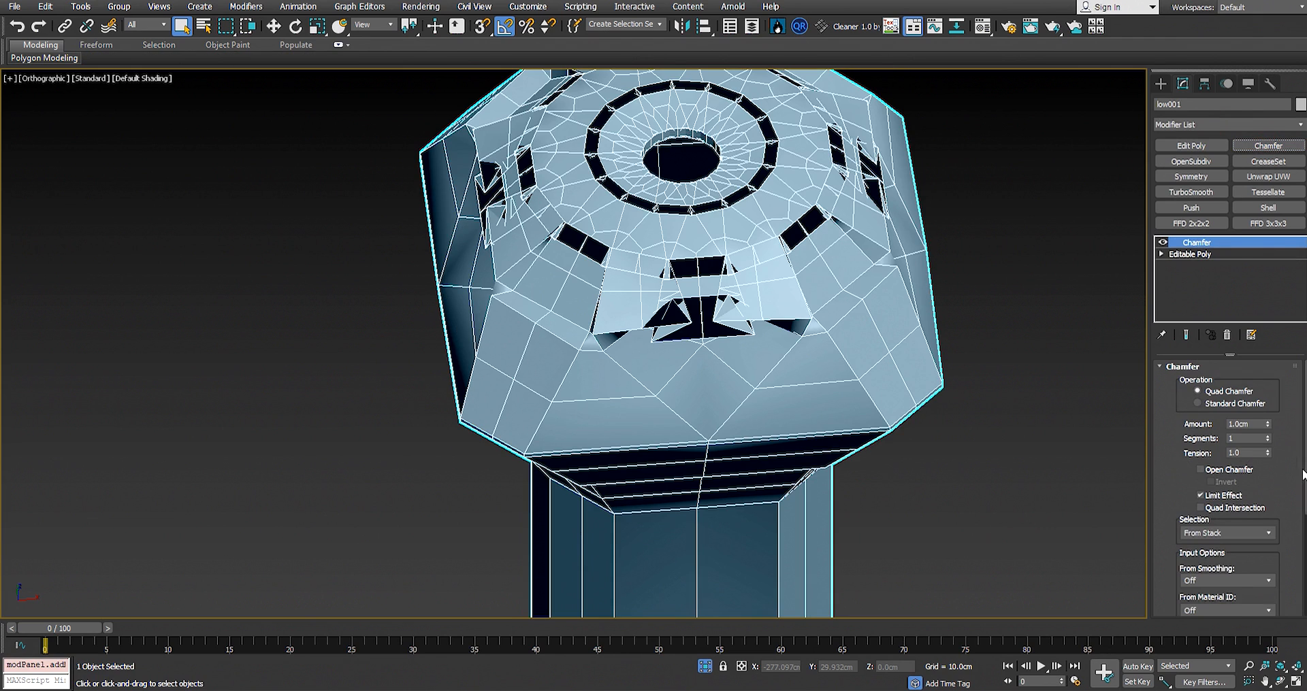
Step: Set the chamfer amount to 0.1 cm and its tension to 0
{"action": "left_click", "coordinate": [1253, 424]}
{"action": "type", "text": "0."}
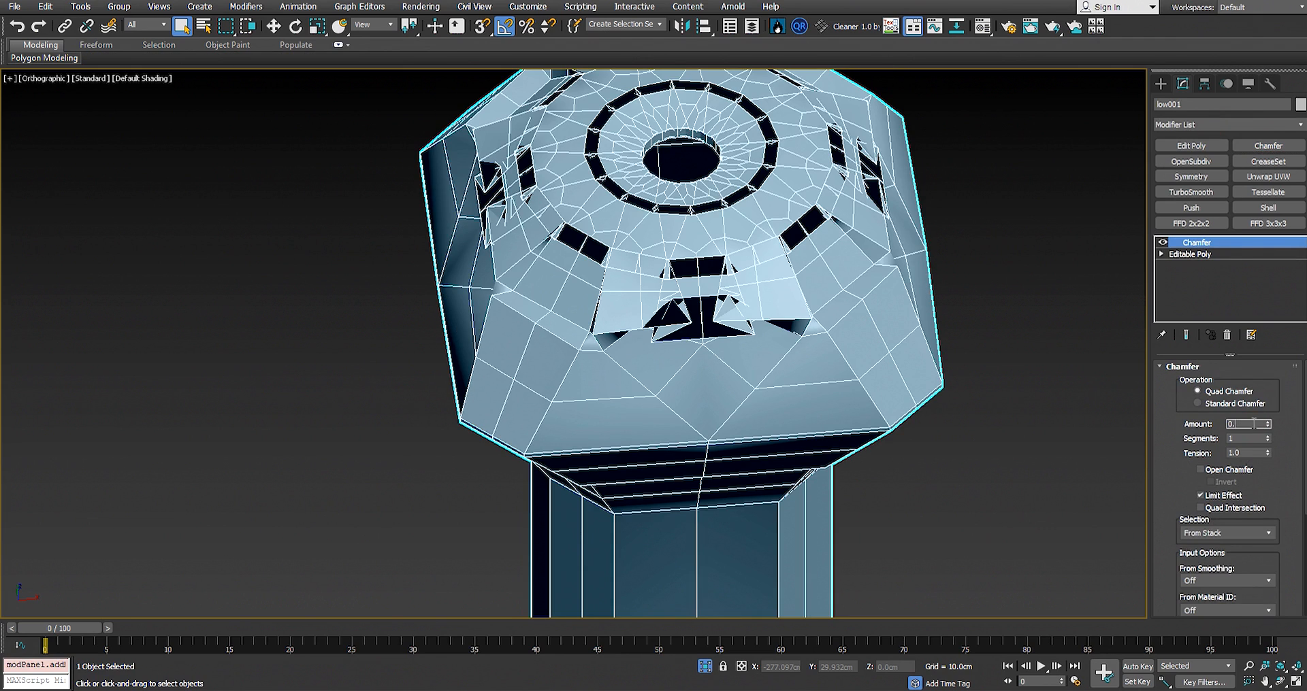
{"action": "type", "text": "1"}
{"action": "key", "text": "Return"}
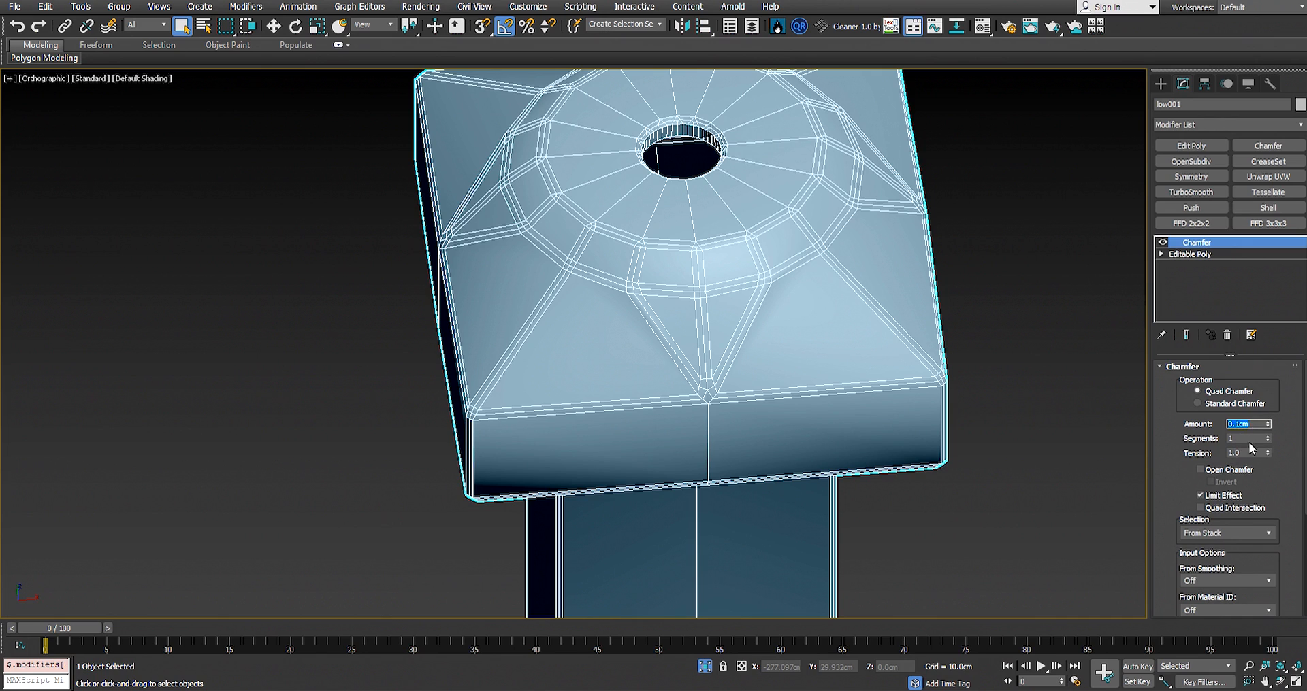
{"action": "key", "text": "Return"}
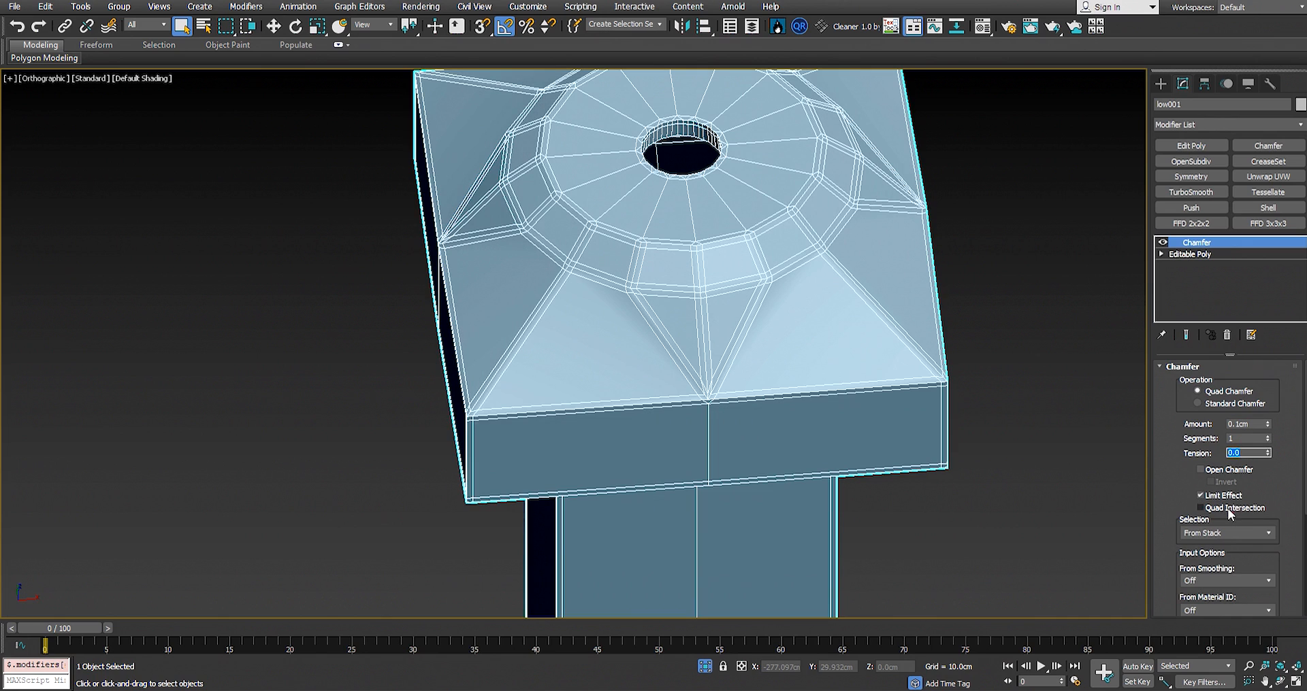
Step: Enable Quad Intersection and restrict the chamfer to unsmoothed edges through its From Smoothing option
{"action": "left_click", "coordinate": [1229, 513]}
{"action": "scroll", "coordinate": [1289, 503], "scroll_direction": "down", "scroll_amount": 2}
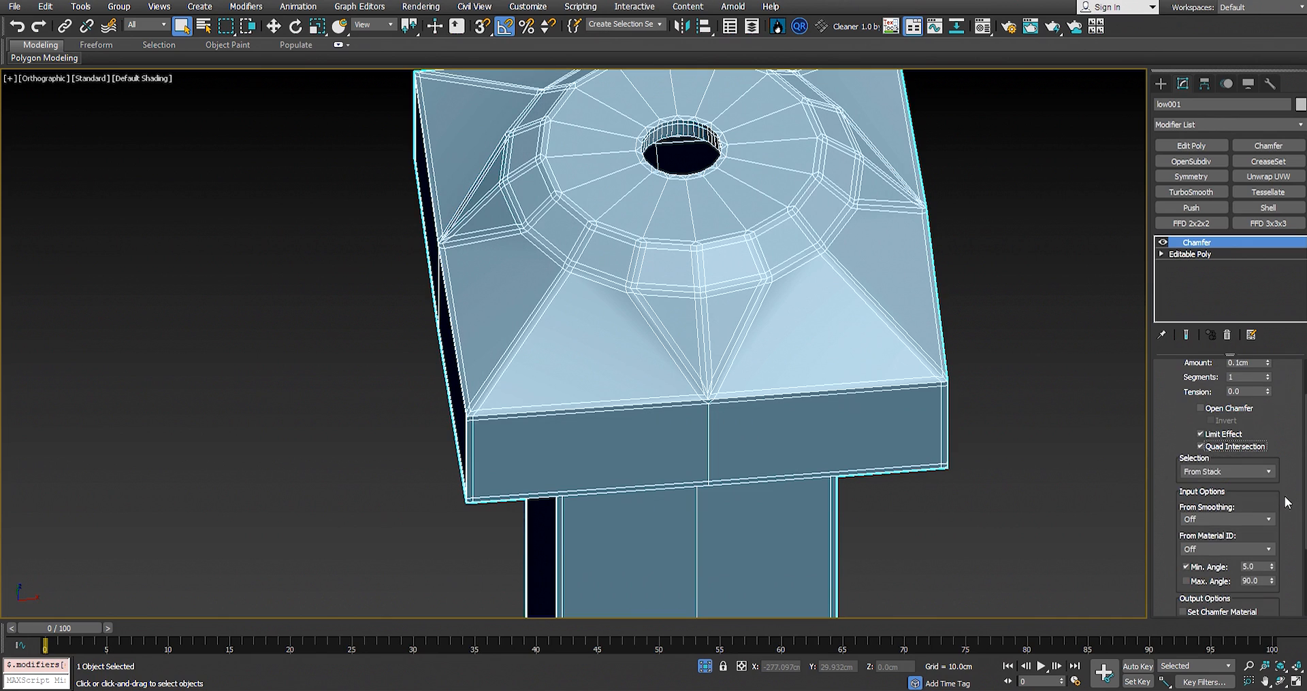
{"action": "left_click", "coordinate": [1201, 473]}
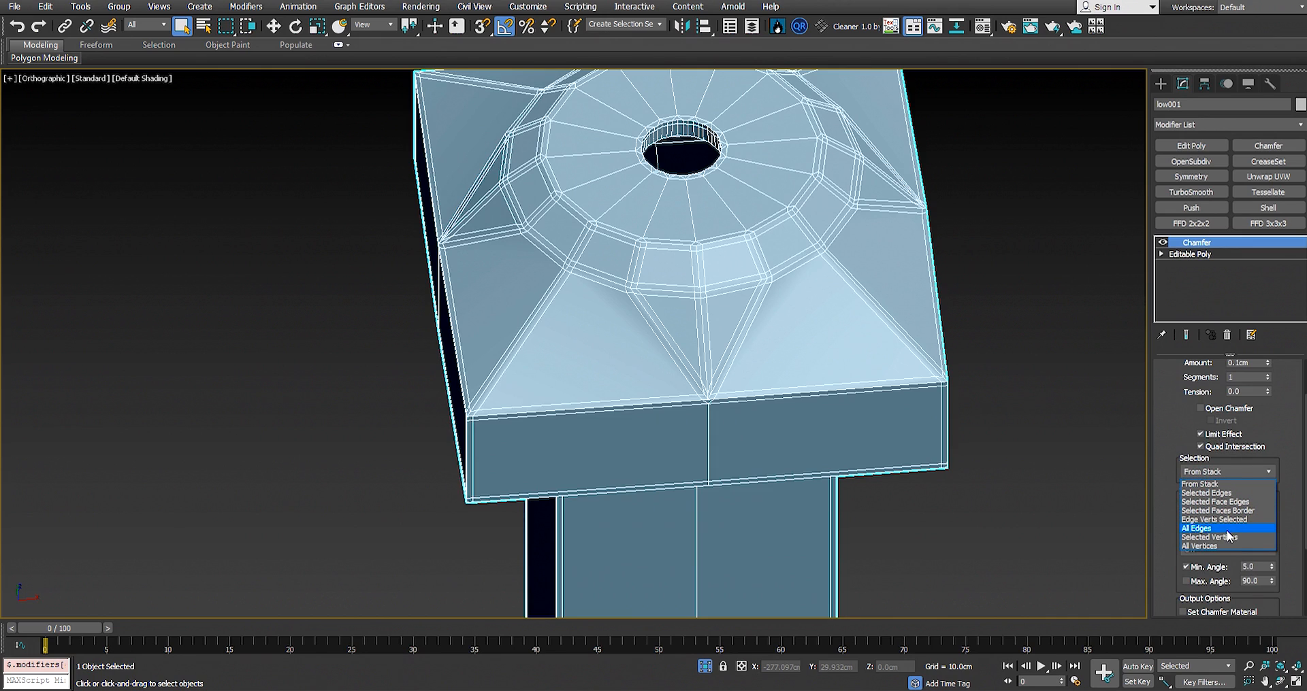
{"action": "left_click", "coordinate": [1301, 503]}
{"action": "scroll", "coordinate": [1236, 479], "scroll_direction": "down", "scroll_amount": 2}
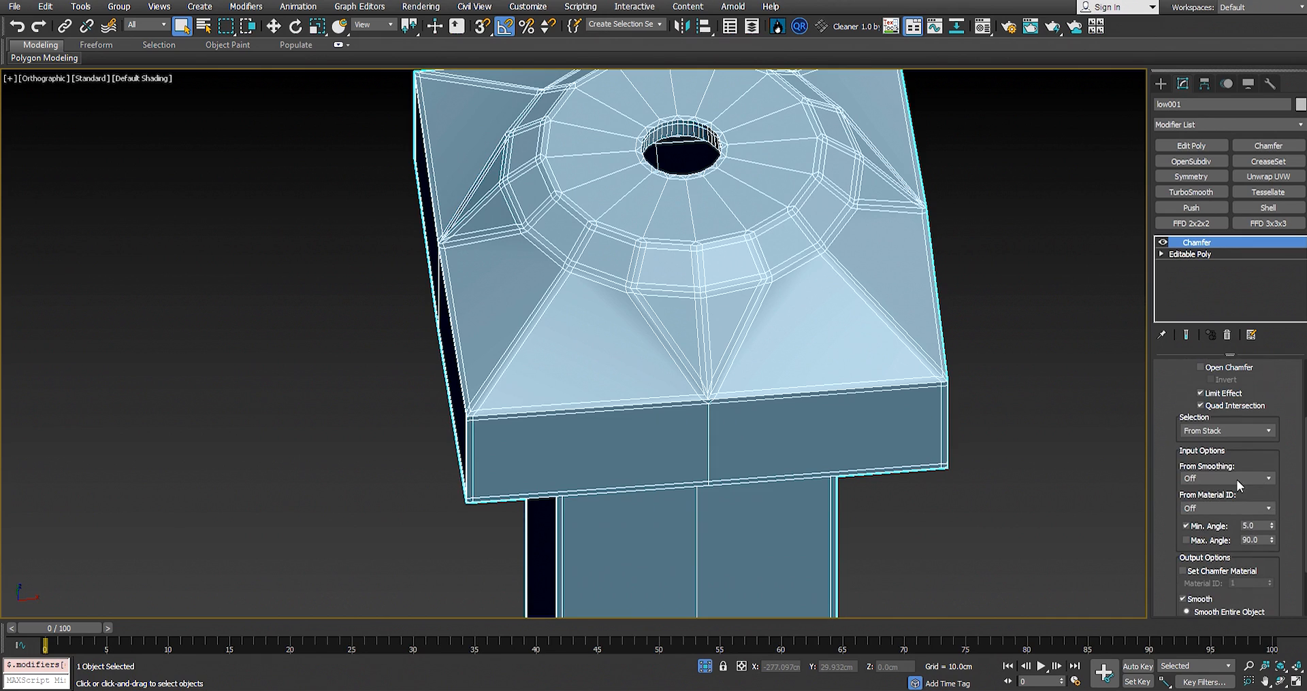
{"action": "left_click", "coordinate": [1227, 483]}
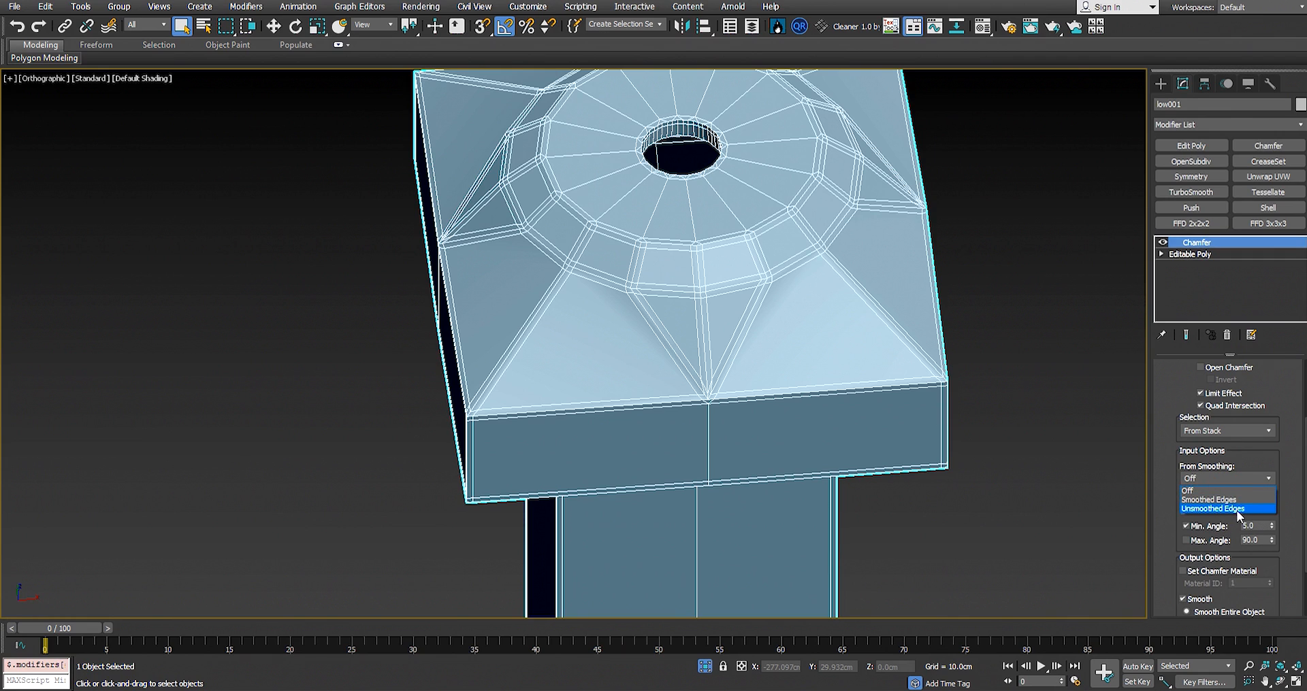
{"action": "left_click", "coordinate": [1227, 508]}
Step: Examine the chamfered borders on the base, shaft and cap from several sides
{"action": "scroll", "coordinate": [809, 366], "scroll_direction": "down", "scroll_amount": 5}
{"action": "middle_click_drag", "start_coordinate": [809, 366], "coordinate": [794, 446], "text": "alt"}
{"action": "middle_click_drag", "start_coordinate": [781, 555], "coordinate": [767, 360]}
{"action": "middle_click_drag", "start_coordinate": [789, 528], "coordinate": [769, 269]}
{"action": "middle_click_drag", "start_coordinate": [768, 299], "coordinate": [758, 371], "text": "alt"}
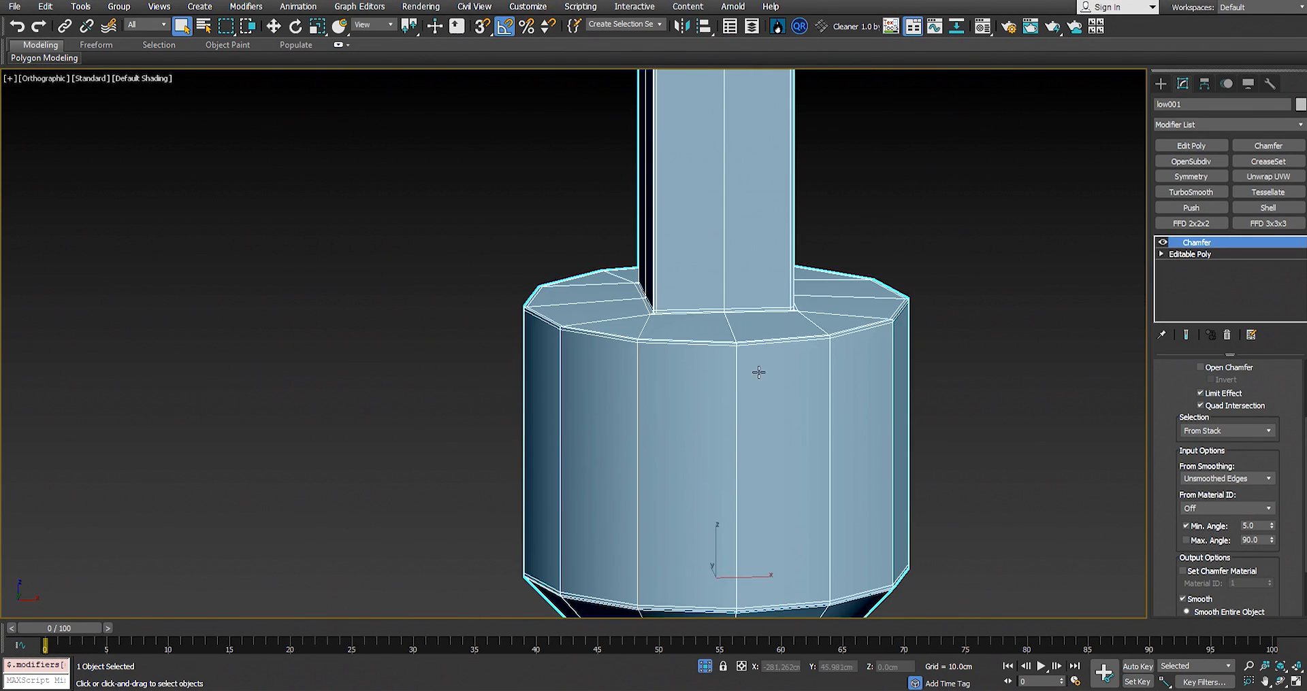
{"action": "middle_click_drag", "start_coordinate": [807, 423], "coordinate": [809, 258], "text": "alt"}
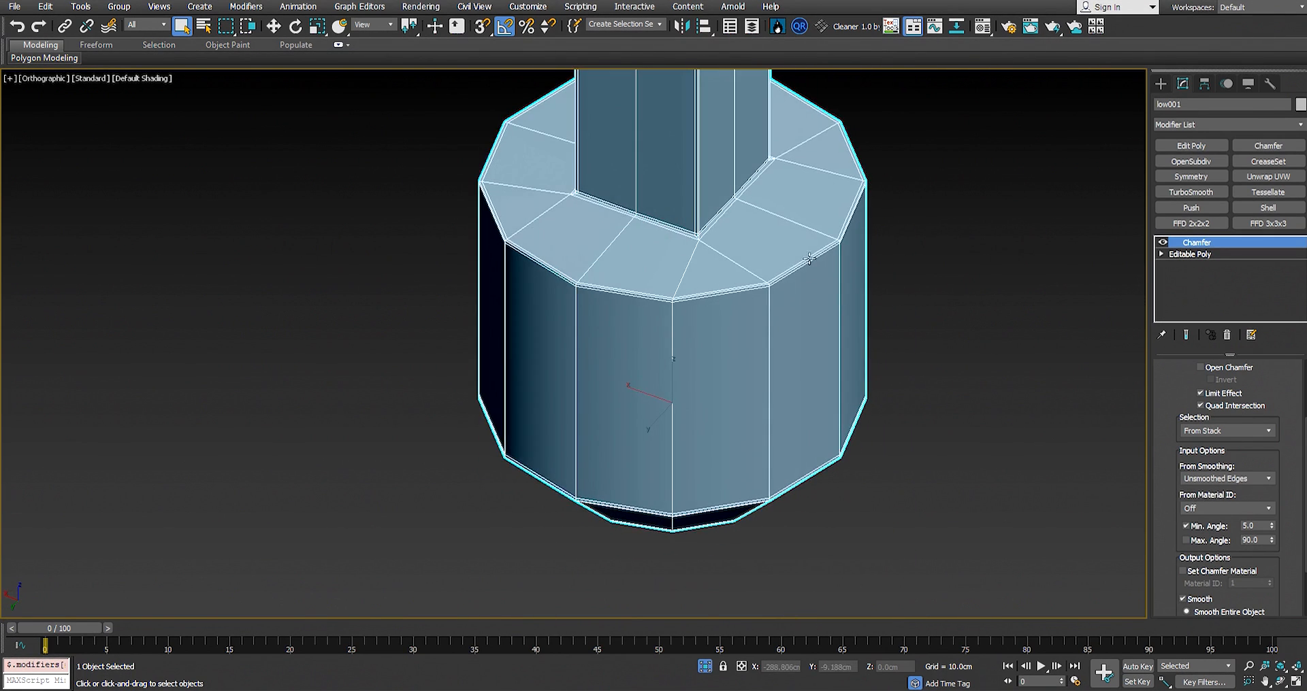
{"action": "middle_click_drag", "start_coordinate": [659, 311], "coordinate": [470, 289], "text": "alt"}
{"action": "middle_click_drag", "start_coordinate": [720, 318], "coordinate": [789, 374]}
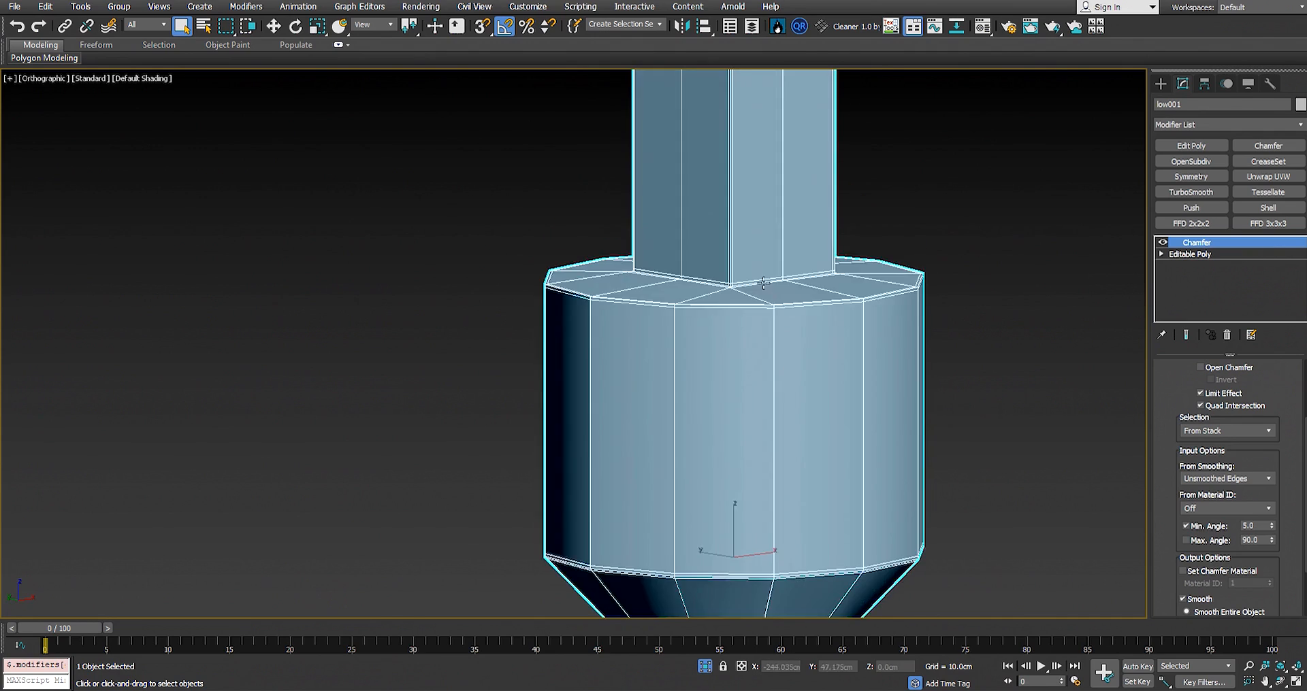
{"action": "middle_click_drag", "start_coordinate": [764, 283], "coordinate": [761, 587]}
{"action": "middle_click_drag", "start_coordinate": [727, 341], "coordinate": [741, 409], "text": "alt"}
{"action": "middle_click_drag", "start_coordinate": [741, 408], "coordinate": [752, 609]}
{"action": "scroll", "coordinate": [755, 439], "scroll_direction": "up", "scroll_amount": 5}
{"action": "middle_click_drag", "start_coordinate": [755, 439], "coordinate": [736, 371], "text": "alt"}
{"action": "middle_click_drag", "start_coordinate": [756, 476], "coordinate": [733, 377]}
{"action": "middle_click_drag", "start_coordinate": [729, 275], "coordinate": [740, 378]}
{"action": "scroll", "coordinate": [740, 377], "scroll_direction": "down", "scroll_amount": 3}
{"action": "middle_click_drag", "start_coordinate": [790, 391], "coordinate": [647, 395], "text": "alt"}
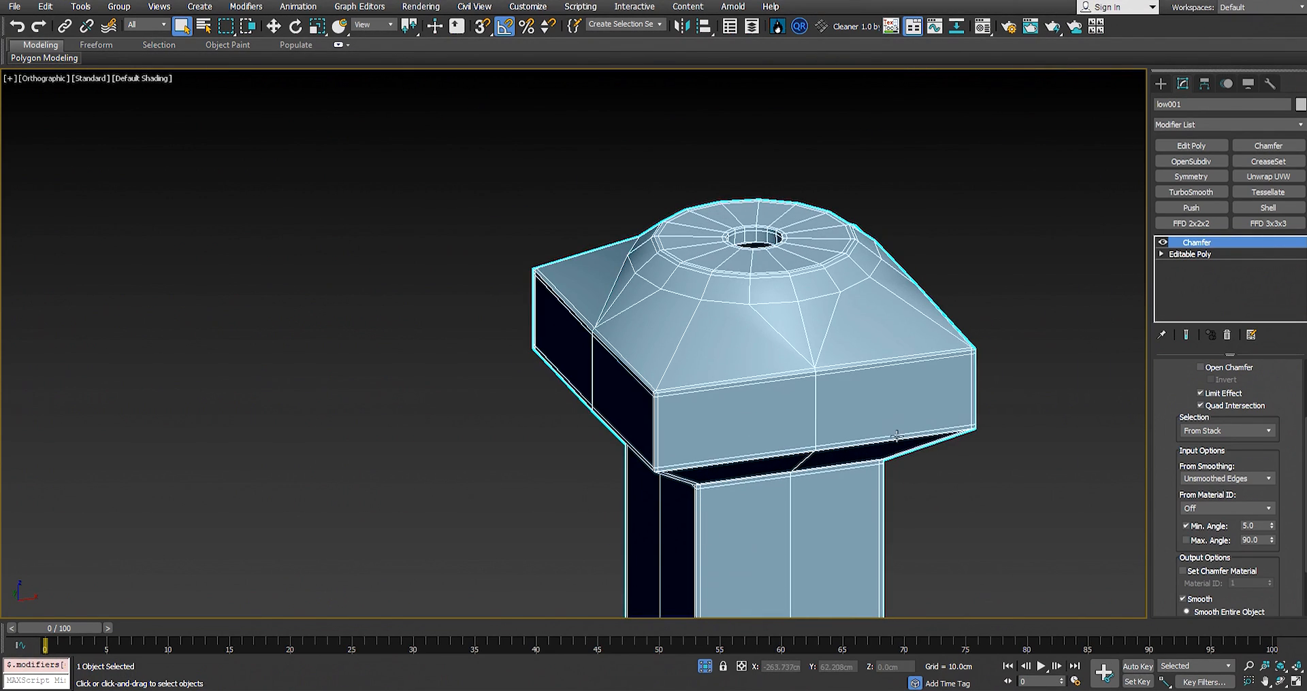
Step: Fine-tune the chamfer amount to 0.11 cm, checking the support edges at the cap's corner
{"action": "scroll", "coordinate": [1296, 447], "scroll_direction": "up", "scroll_amount": 5}
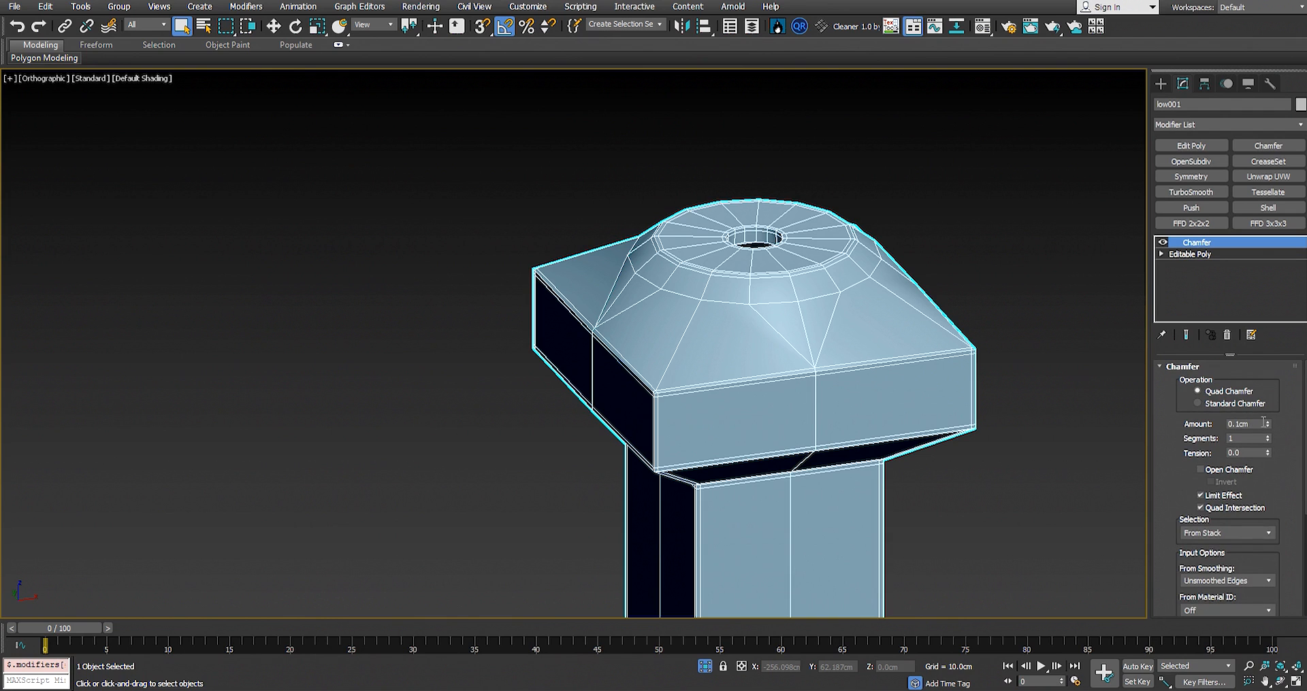
{"action": "left_click", "coordinate": [1268, 421]}
{"action": "left_click", "coordinate": [1268, 421]}
{"action": "scroll", "coordinate": [709, 402], "scroll_direction": "up", "scroll_amount": 9}
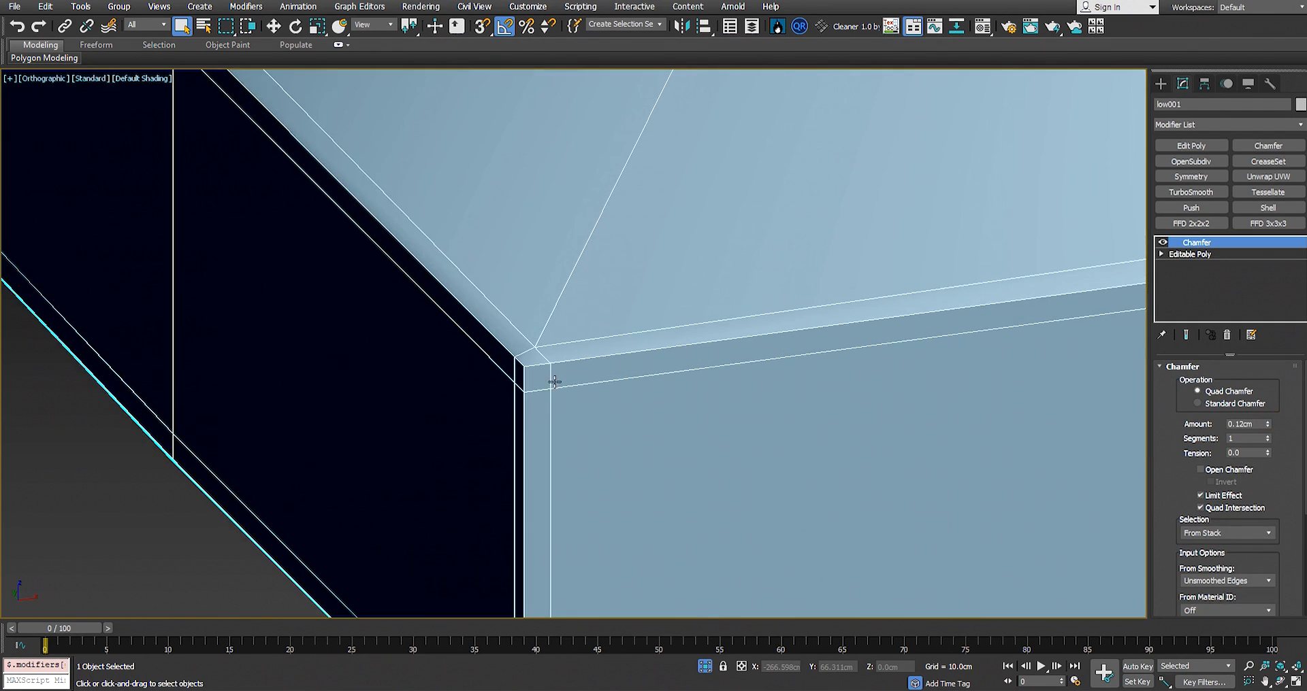
{"action": "scroll", "coordinate": [554, 380], "scroll_direction": "down", "scroll_amount": 7}
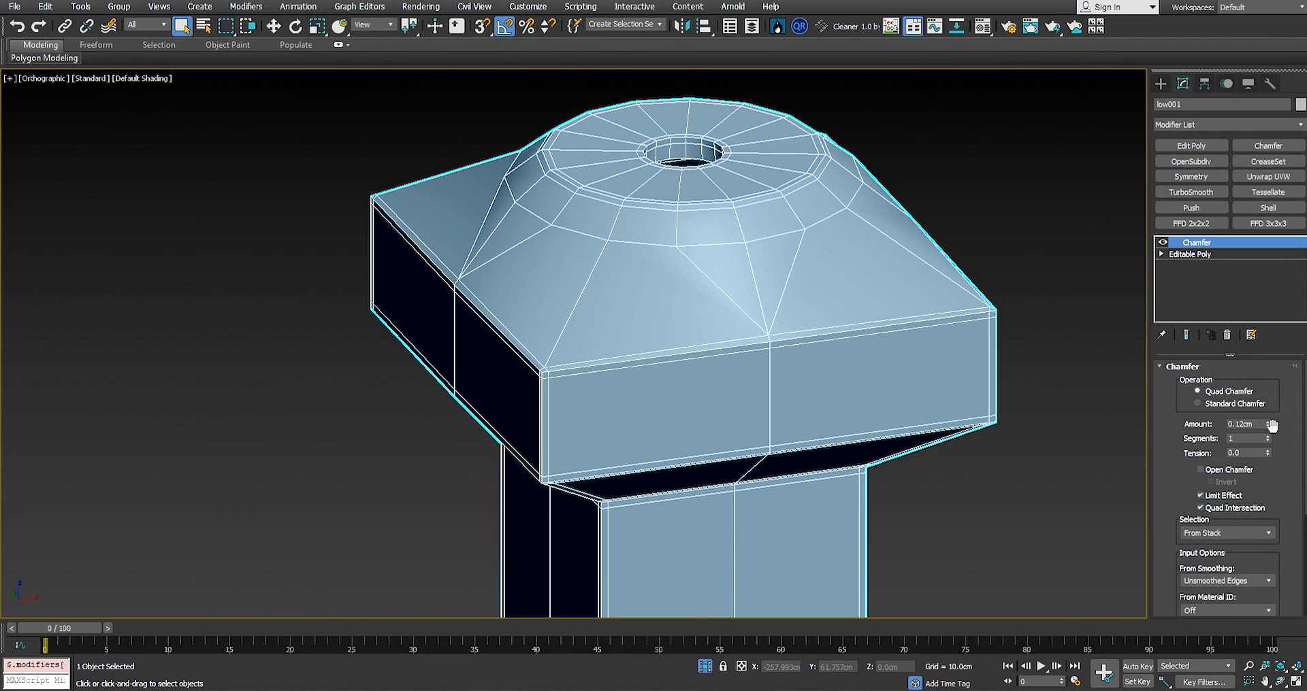
{"action": "left_click", "coordinate": [1267, 427]}
{"action": "middle_click_drag", "start_coordinate": [539, 323], "coordinate": [592, 306]}
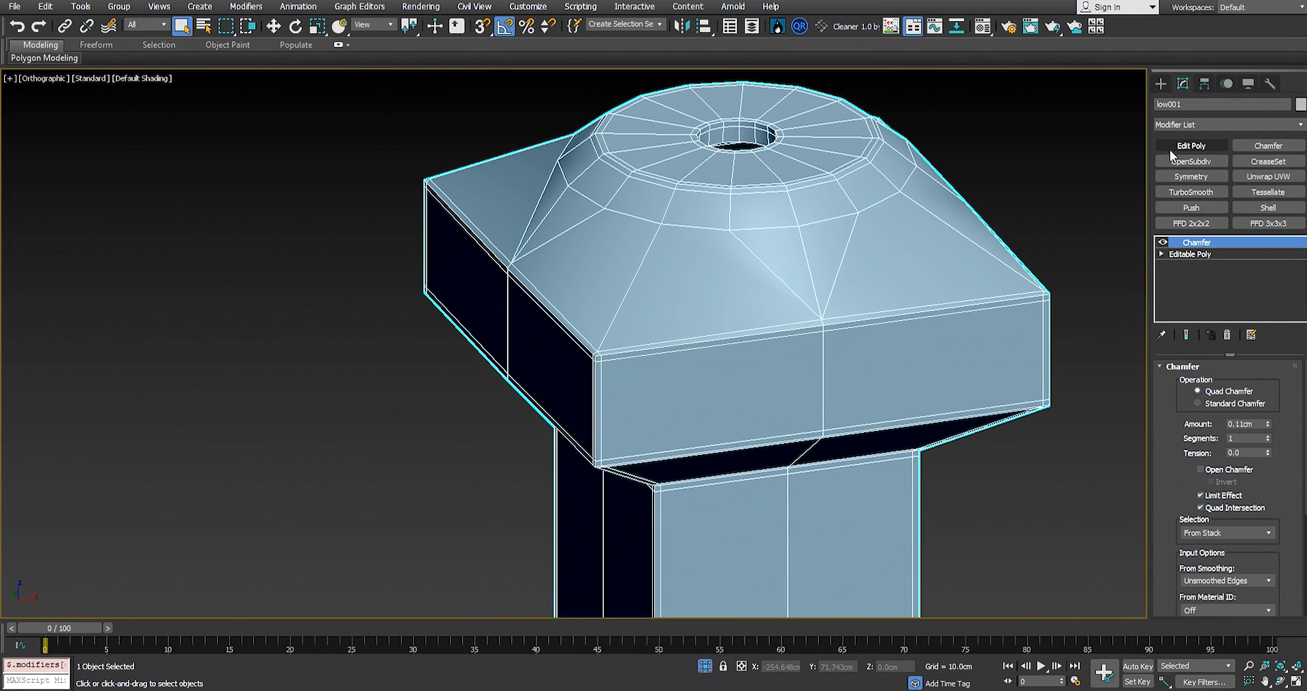
Step: Add an Edit Poly modifier and cut edges between the cap's corner and the two nearby vertices of the outer ring
{"action": "left_click", "coordinate": [1188, 148]}
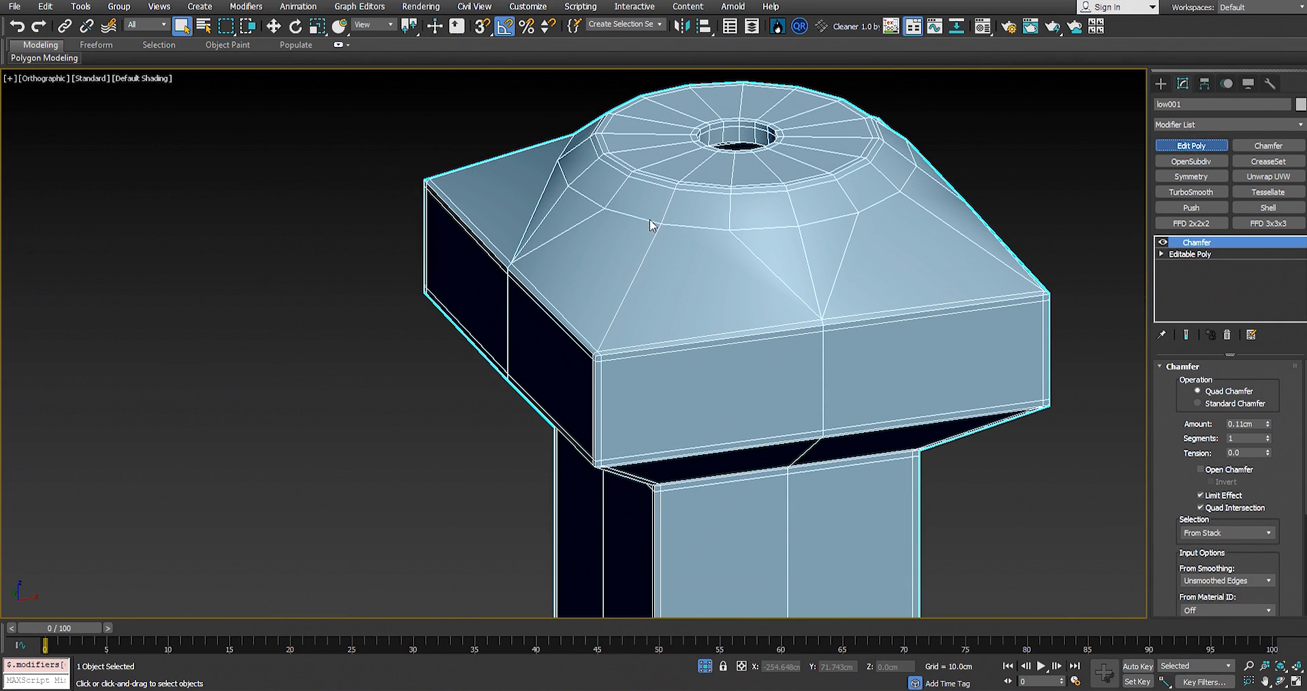
{"action": "scroll", "coordinate": [650, 225], "scroll_direction": "down", "scroll_amount": 5}
{"action": "scroll", "coordinate": [744, 330], "scroll_direction": "up", "scroll_amount": 9}
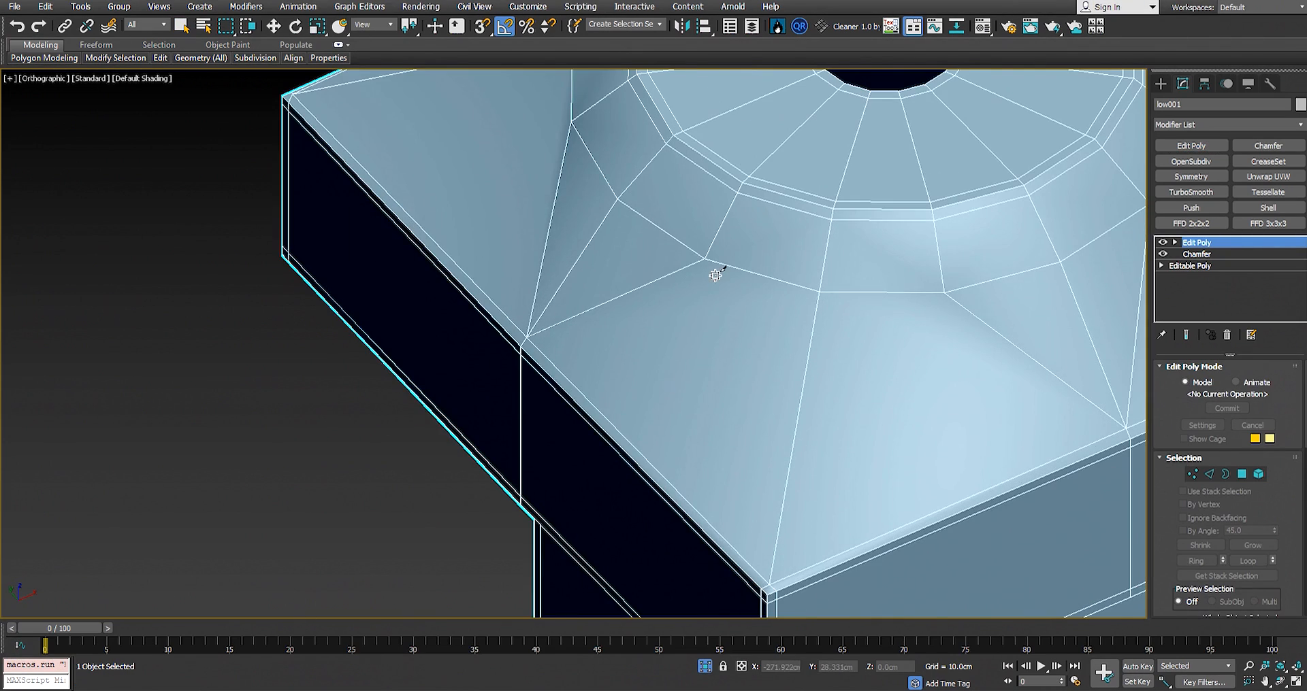
{"action": "scroll", "coordinate": [715, 275], "scroll_direction": "down", "scroll_amount": 5}
{"action": "scroll", "coordinate": [715, 242], "scroll_direction": "up", "scroll_amount": 5}
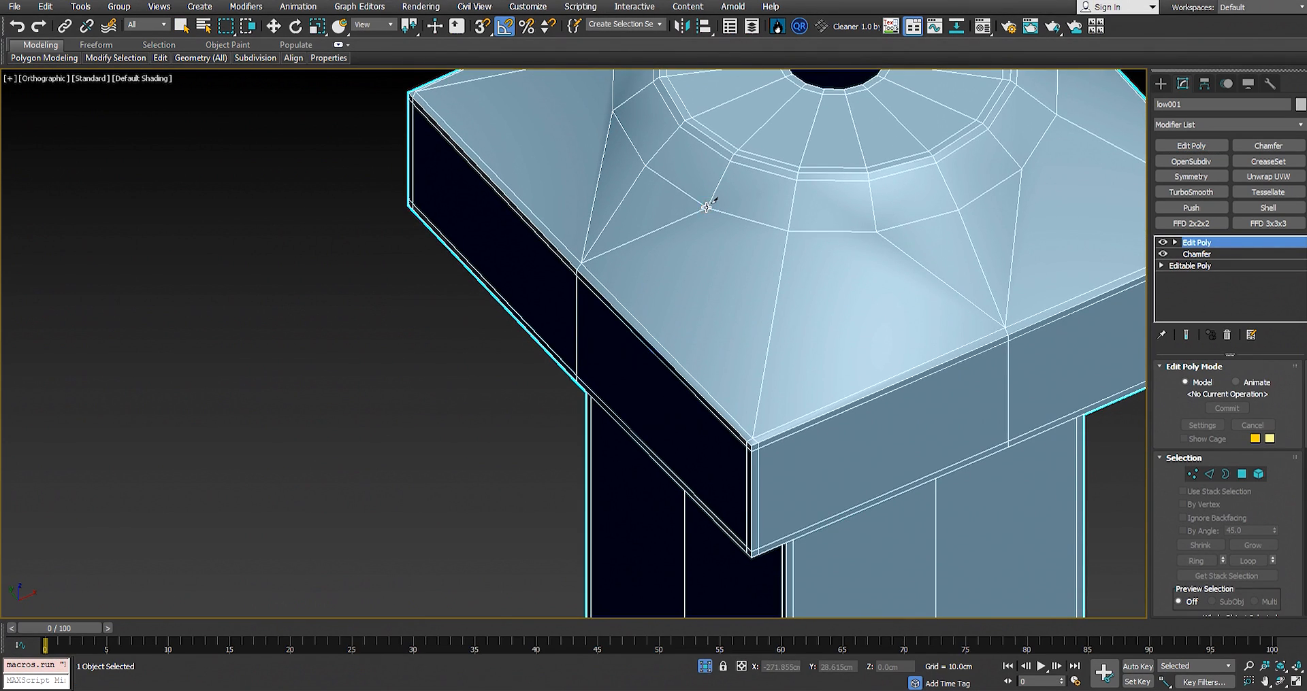
{"action": "left_click", "coordinate": [707, 207]}
{"action": "scroll", "coordinate": [756, 409], "scroll_direction": "up", "scroll_amount": 3}
{"action": "left_click", "coordinate": [740, 481]}
{"action": "scroll", "coordinate": [762, 477], "scroll_direction": "down", "scroll_amount": 3}
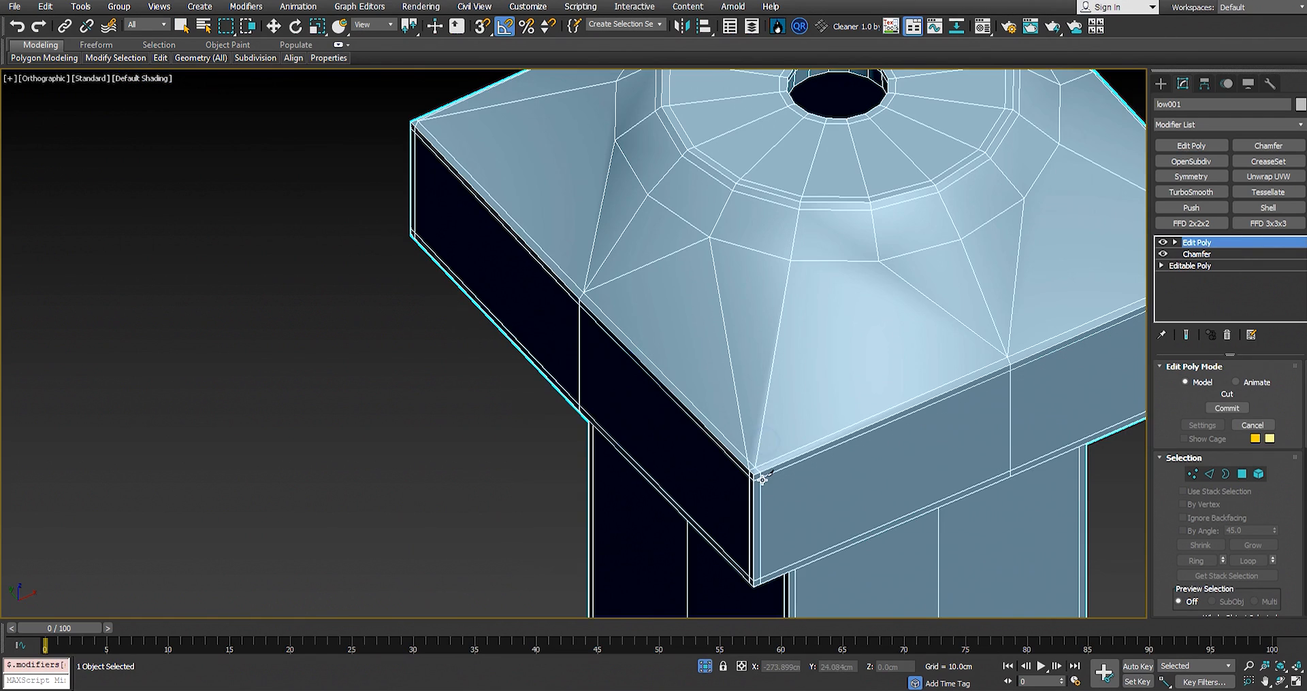
{"action": "left_click", "coordinate": [762, 471]}
{"action": "left_click", "coordinate": [880, 261]}
{"action": "right_click", "coordinate": [767, 449]}
{"action": "scroll", "coordinate": [747, 477], "scroll_direction": "up", "scroll_amount": 3}
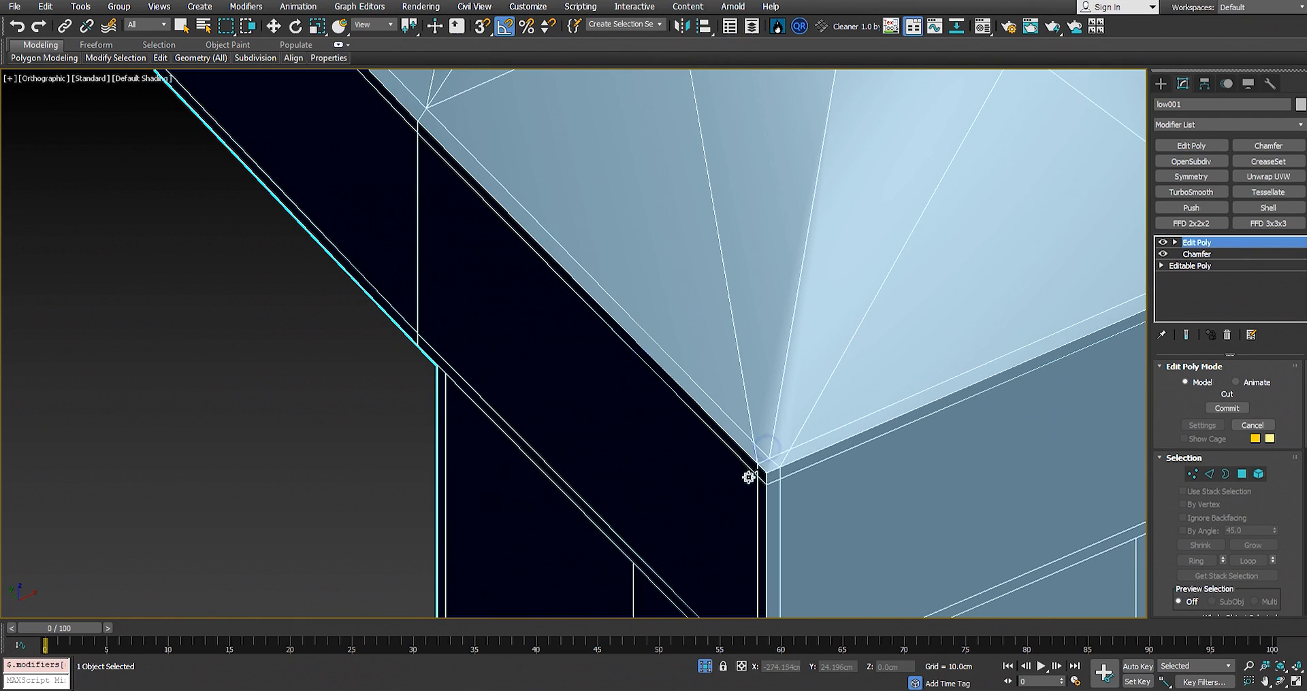
{"action": "right_click", "coordinate": [755, 342]}
Step: Return to the Chamfer modifier and turn off Quad Intersection, checking the corner where the shaft meets the base
{"action": "scroll", "coordinate": [774, 382], "scroll_direction": "down", "scroll_amount": 8}
{"action": "middle_click_drag", "start_coordinate": [808, 469], "coordinate": [788, 121]}
{"action": "scroll", "coordinate": [765, 392], "scroll_direction": "up", "scroll_amount": 3}
{"action": "right_click", "coordinate": [759, 129]}
{"action": "scroll", "coordinate": [759, 129], "scroll_direction": "up", "scroll_amount": 6}
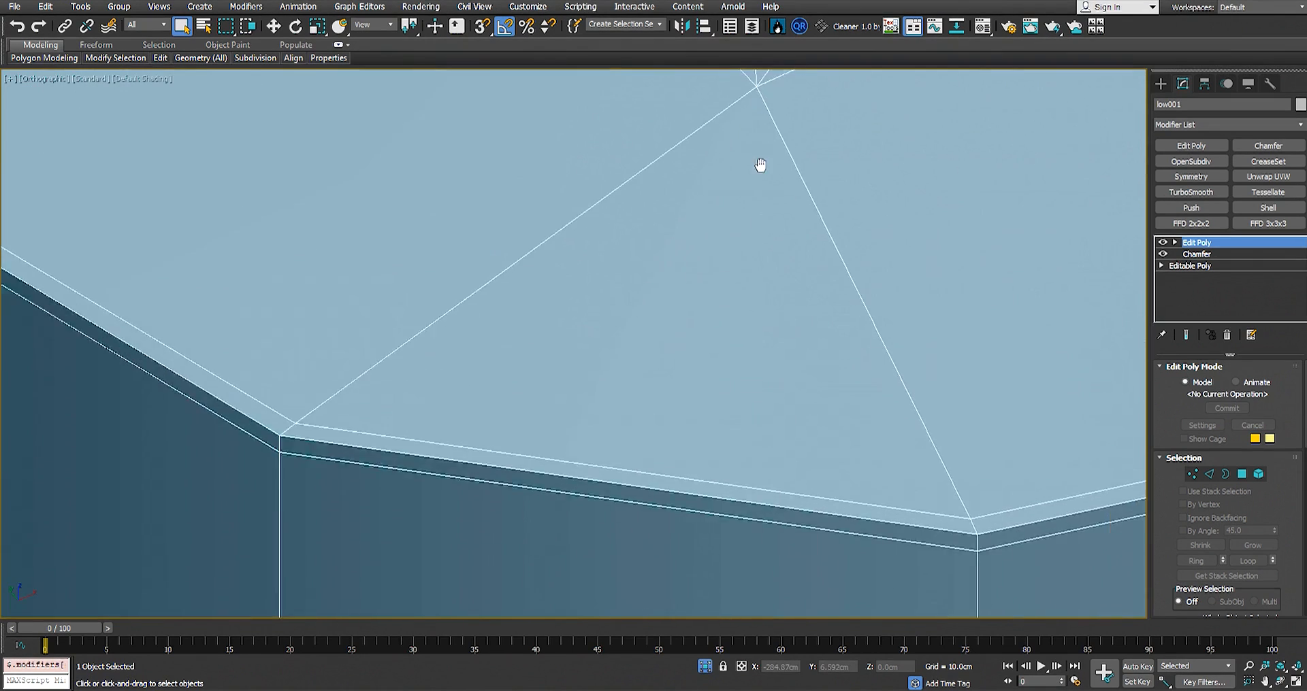
{"action": "left_click", "coordinate": [1200, 254]}
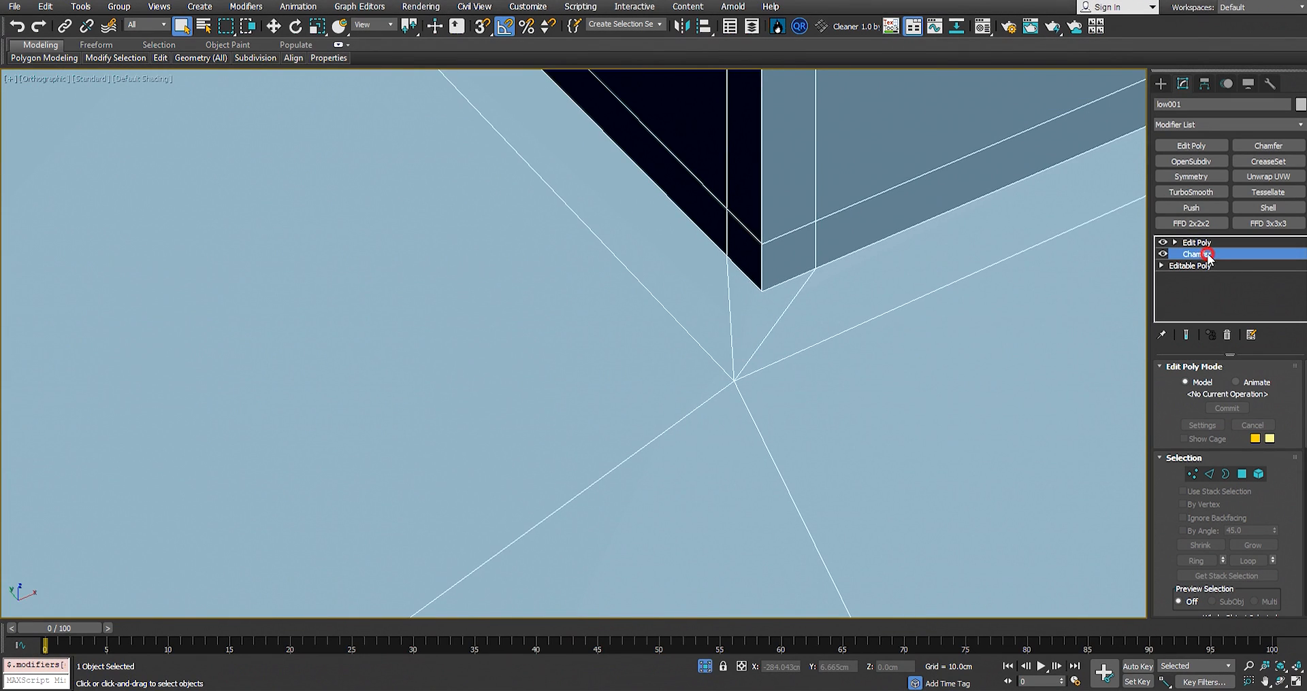
{"action": "left_click", "coordinate": [713, 383]}
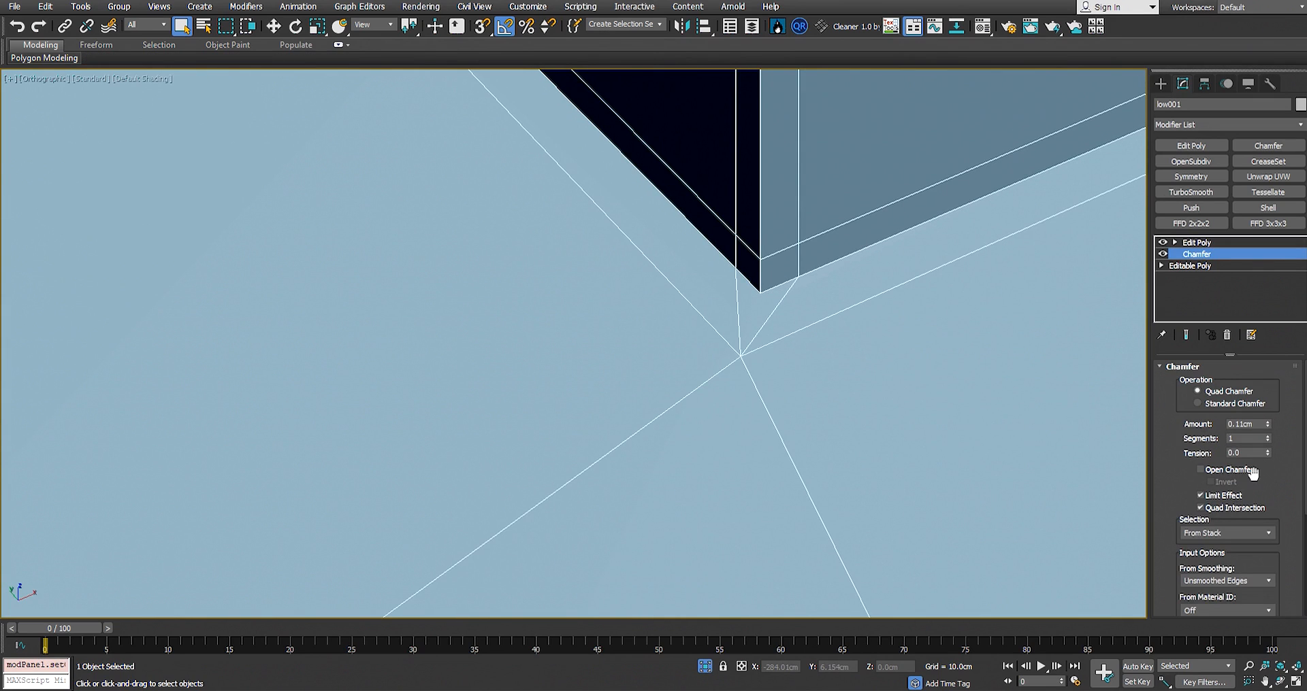
{"action": "left_click", "coordinate": [1216, 510]}
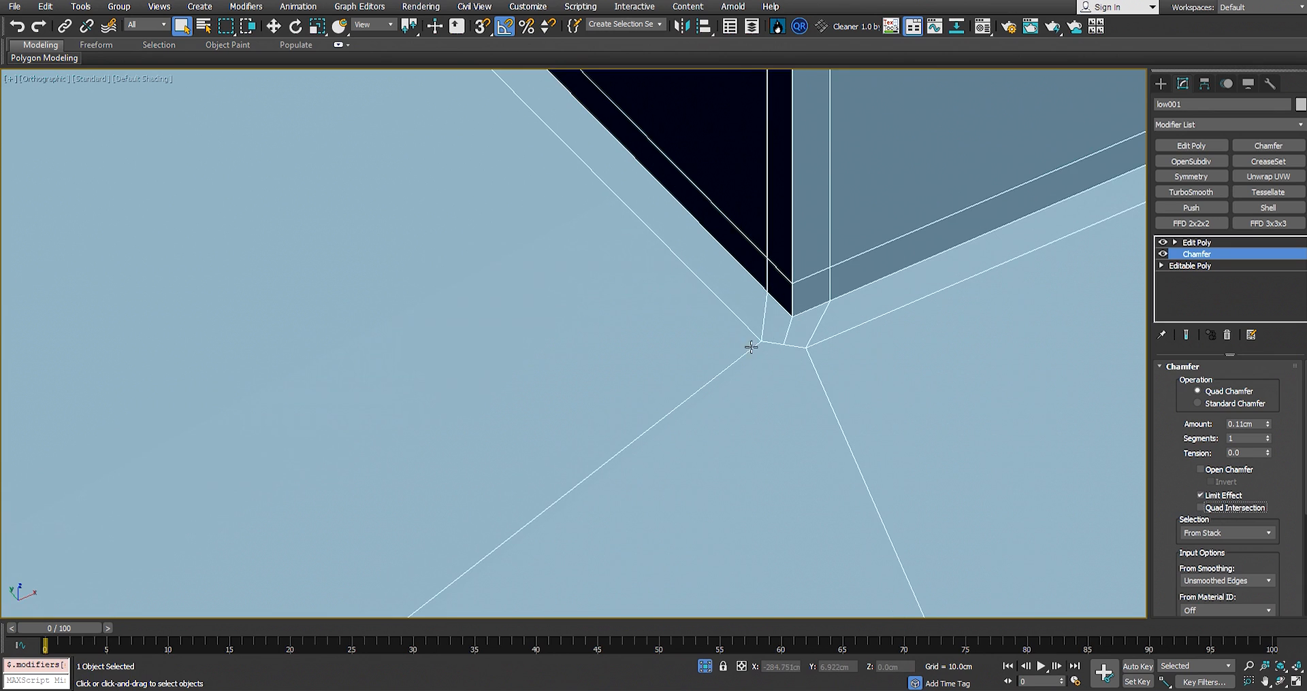
Step: Examine the chamfer intersections where the shaft meets the base and along the cap's edges
{"action": "scroll", "coordinate": [778, 333], "scroll_direction": "down", "scroll_amount": 3}
{"action": "scroll", "coordinate": [776, 335], "scroll_direction": "down", "scroll_amount": 5}
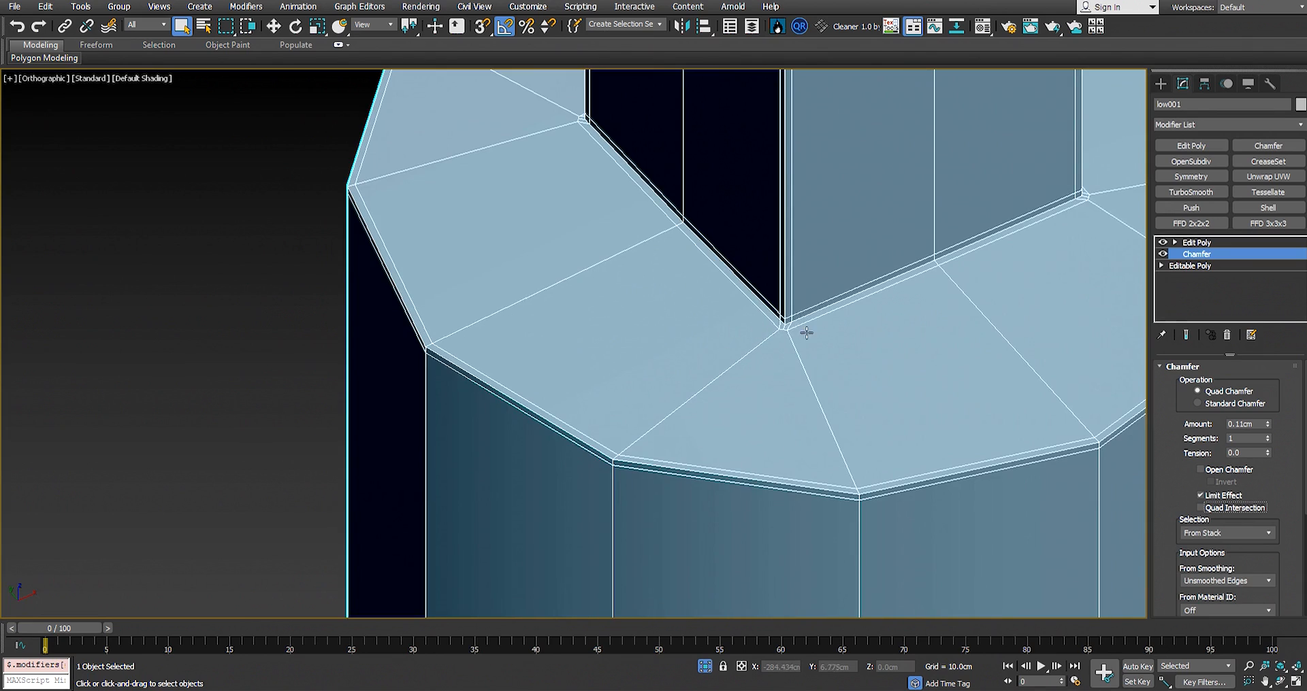
{"action": "scroll", "coordinate": [806, 333], "scroll_direction": "up", "scroll_amount": 2}
{"action": "scroll", "coordinate": [785, 350], "scroll_direction": "down", "scroll_amount": 4}
{"action": "scroll", "coordinate": [726, 362], "scroll_direction": "up", "scroll_amount": 3}
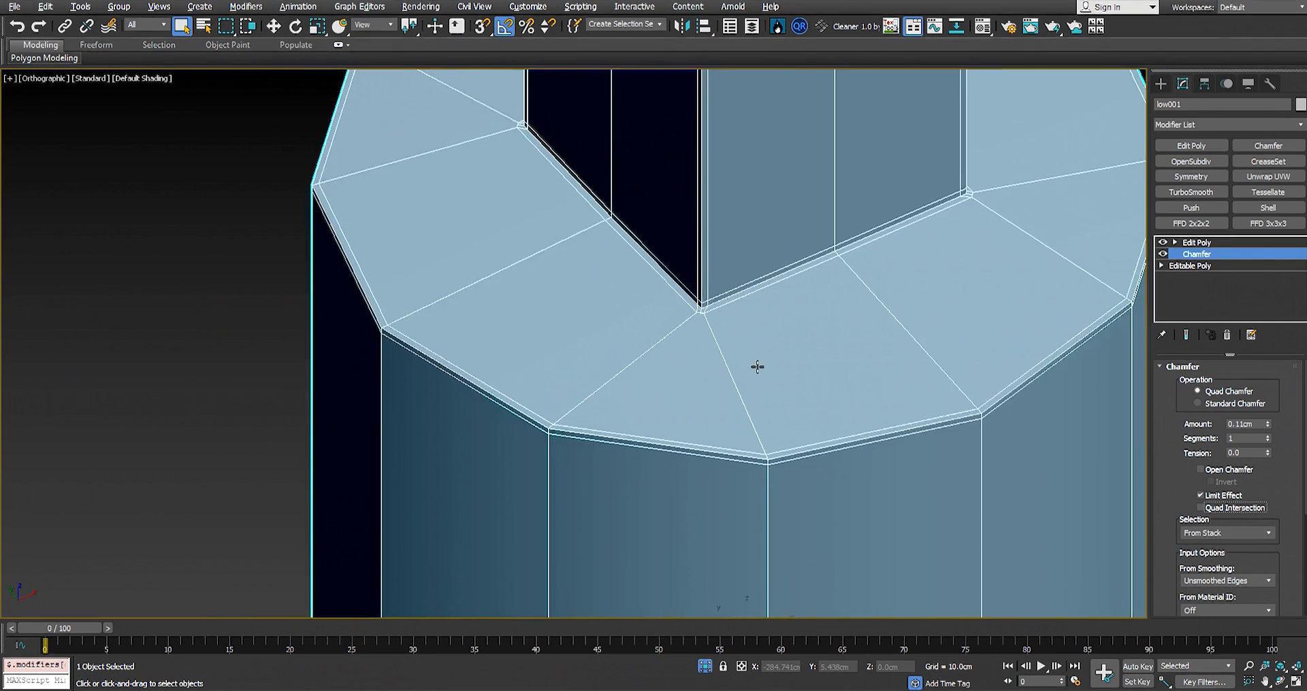
{"action": "middle_click_drag", "start_coordinate": [757, 367], "coordinate": [729, 285], "text": "alt"}
{"action": "middle_click_drag", "start_coordinate": [781, 339], "coordinate": [605, 353]}
{"action": "scroll", "coordinate": [778, 292], "scroll_direction": "down", "scroll_amount": 2}
{"action": "middle_click_drag", "start_coordinate": [779, 292], "coordinate": [775, 385]}
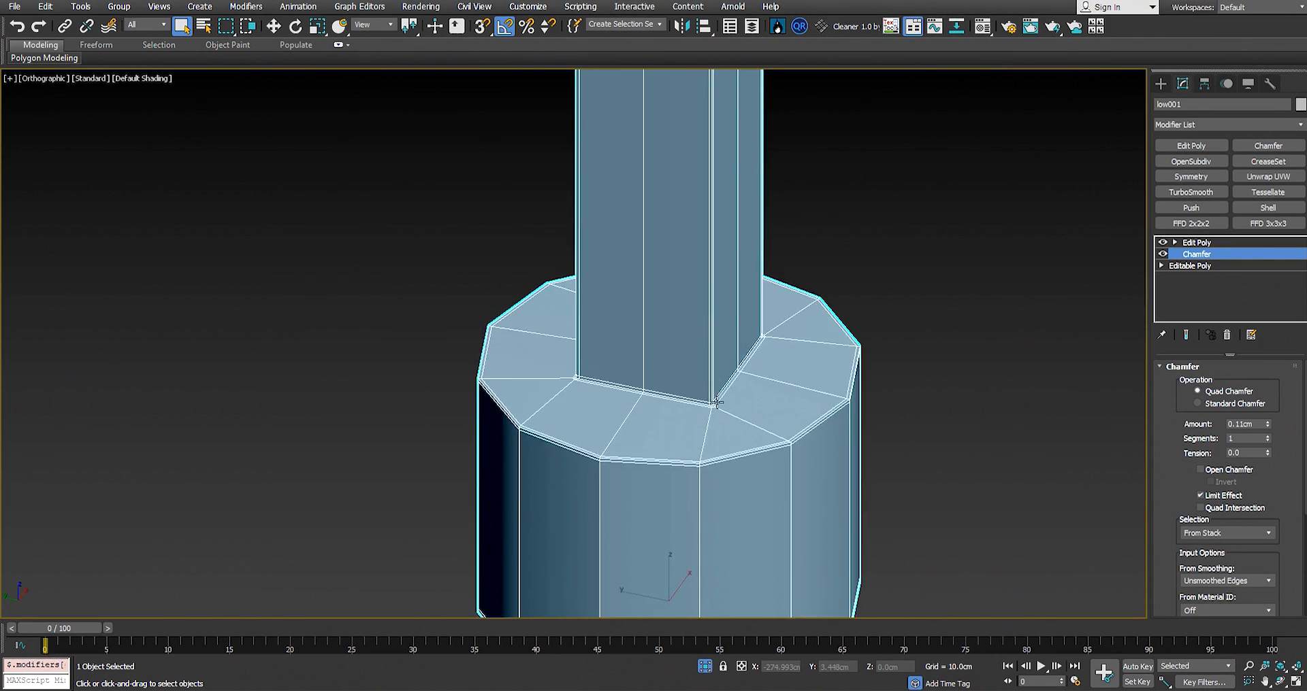
{"action": "scroll", "coordinate": [721, 389], "scroll_direction": "up", "scroll_amount": 2}
{"action": "scroll", "coordinate": [732, 381], "scroll_direction": "down", "scroll_amount": 3}
{"action": "middle_click_drag", "start_coordinate": [695, 136], "coordinate": [683, 389]}
{"action": "scroll", "coordinate": [683, 389], "scroll_direction": "up", "scroll_amount": 5}
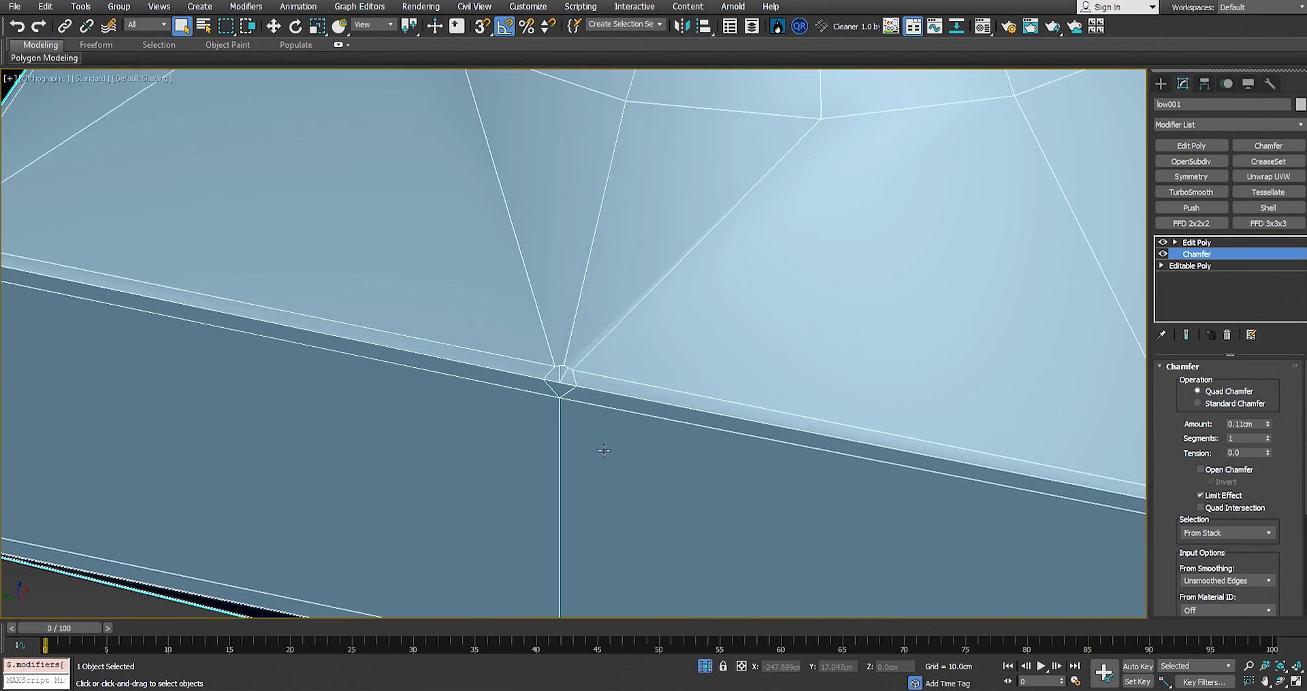
{"action": "scroll", "coordinate": [598, 447], "scroll_direction": "down", "scroll_amount": 3}
{"action": "middle_click_drag", "start_coordinate": [603, 383], "coordinate": [629, 323], "text": "alt"}
{"action": "scroll", "coordinate": [660, 354], "scroll_direction": "up", "scroll_amount": 4}
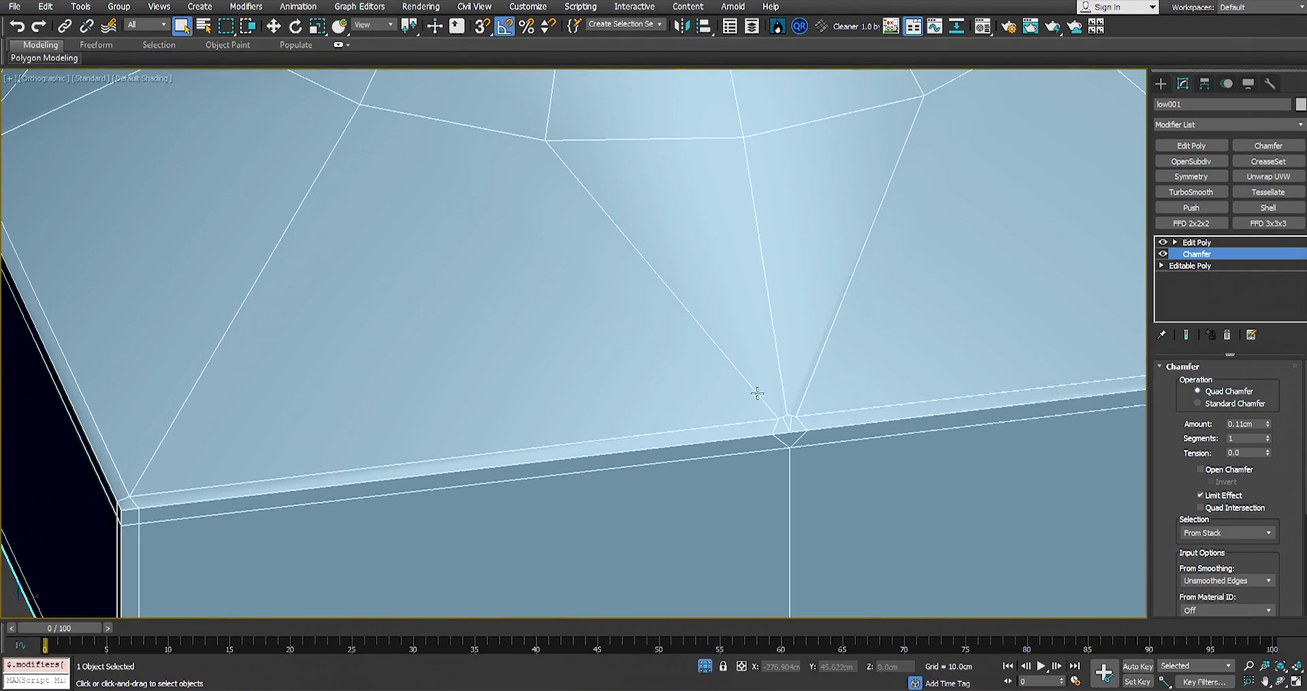
{"action": "scroll", "coordinate": [755, 388], "scroll_direction": "down", "scroll_amount": 3}
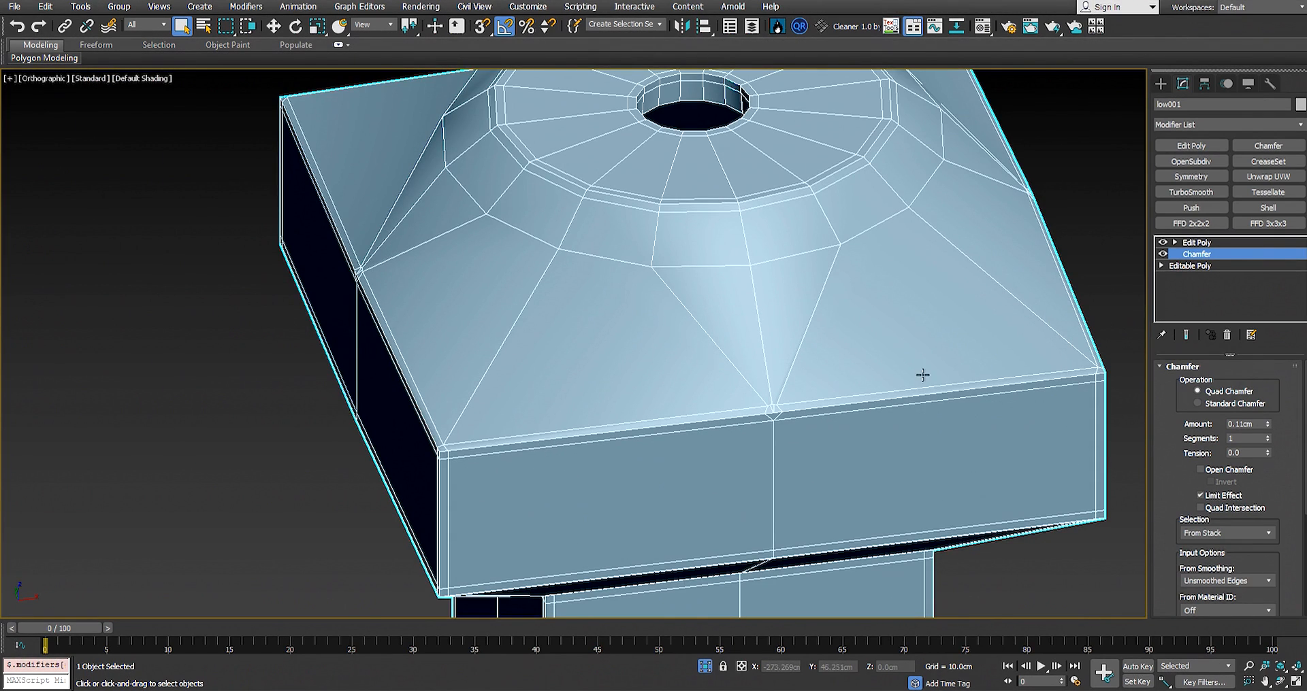
Step: Go back to the Editable Poly level beneath the modifiers, accepting the topology dependency warning
{"action": "left_click", "coordinate": [1204, 265]}
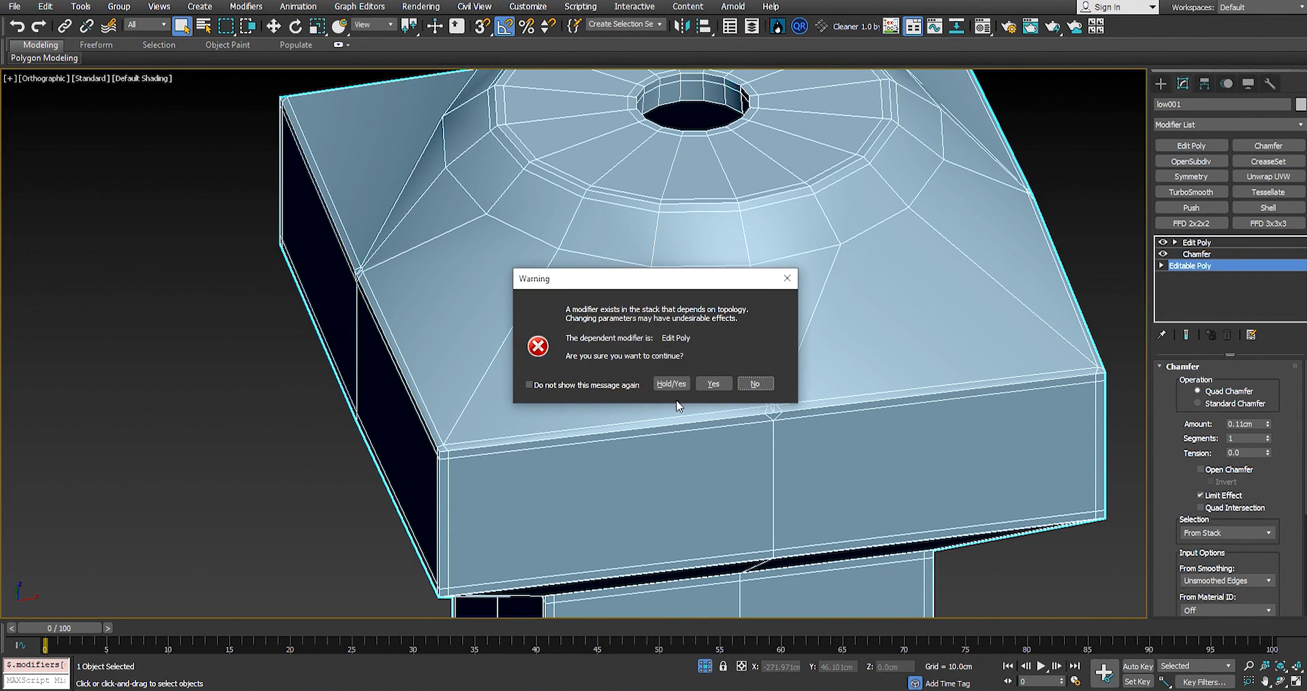
{"action": "left_click", "coordinate": [711, 385]}
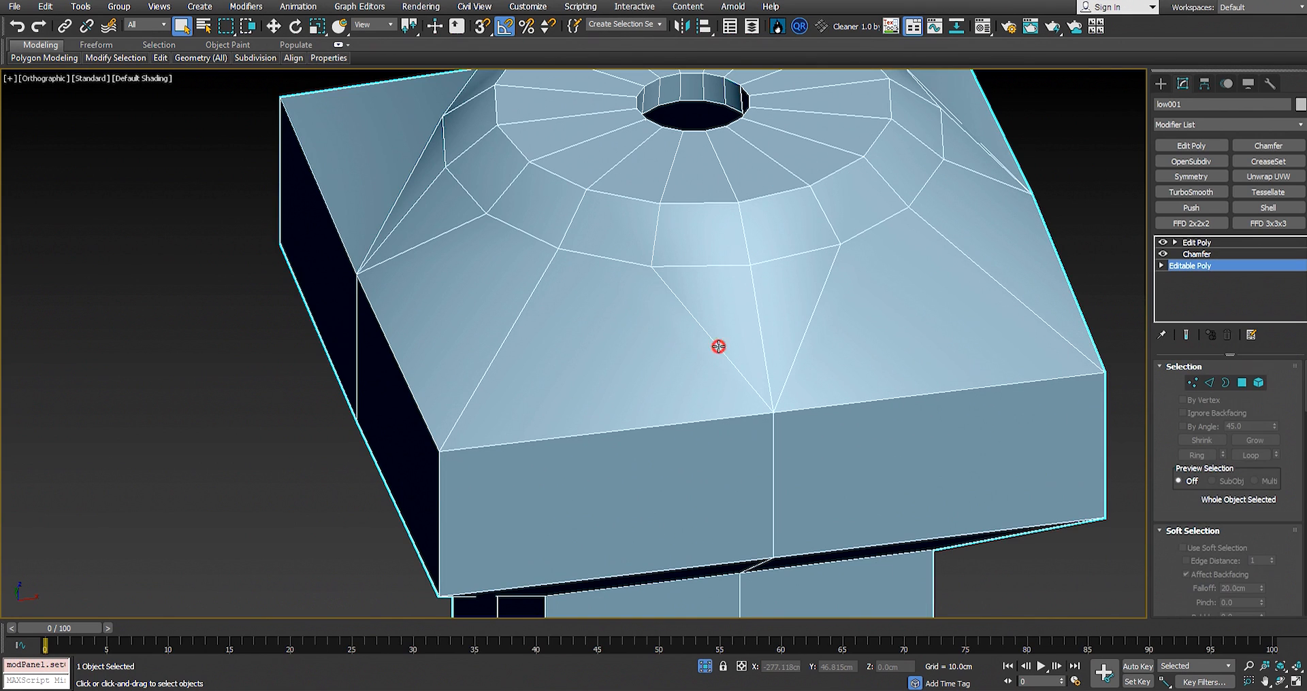
Step: At the Editable Poly level, remove the eight slanted edges joining the cap's side midpoints to the outer ring
{"action": "left_click", "coordinate": [1196, 242]}
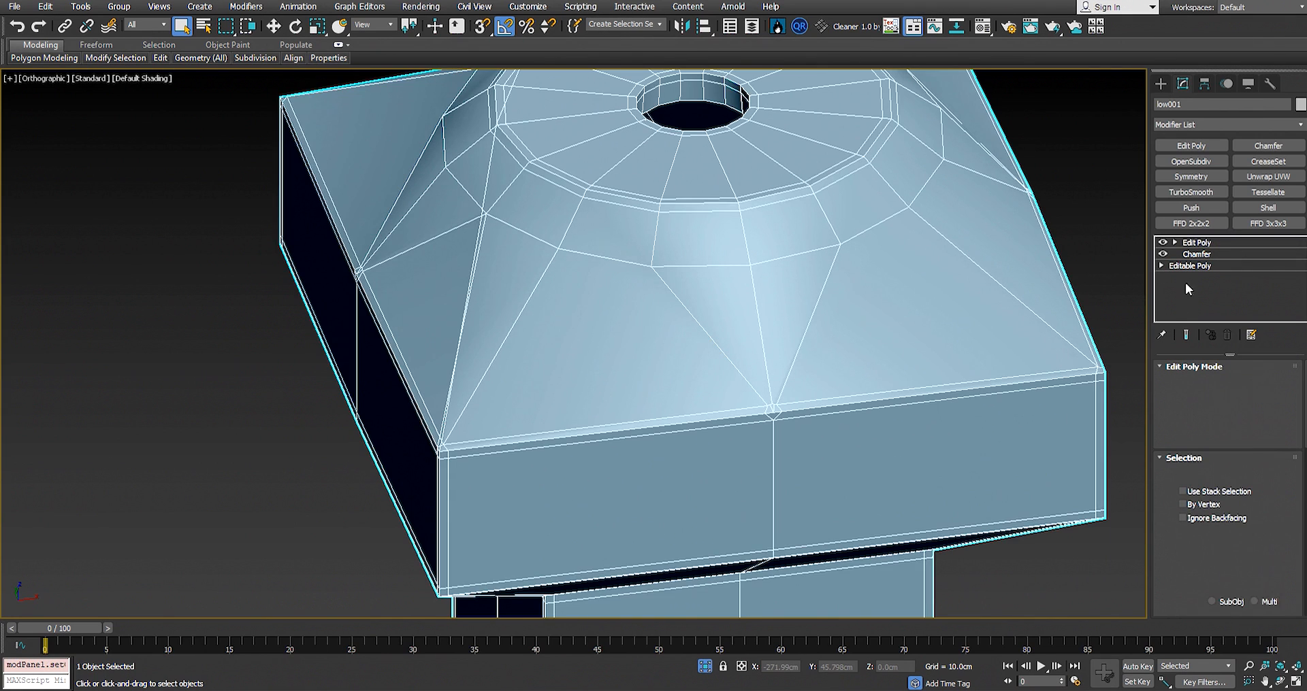
{"action": "left_click", "coordinate": [1183, 267]}
{"action": "left_click", "coordinate": [720, 385]}
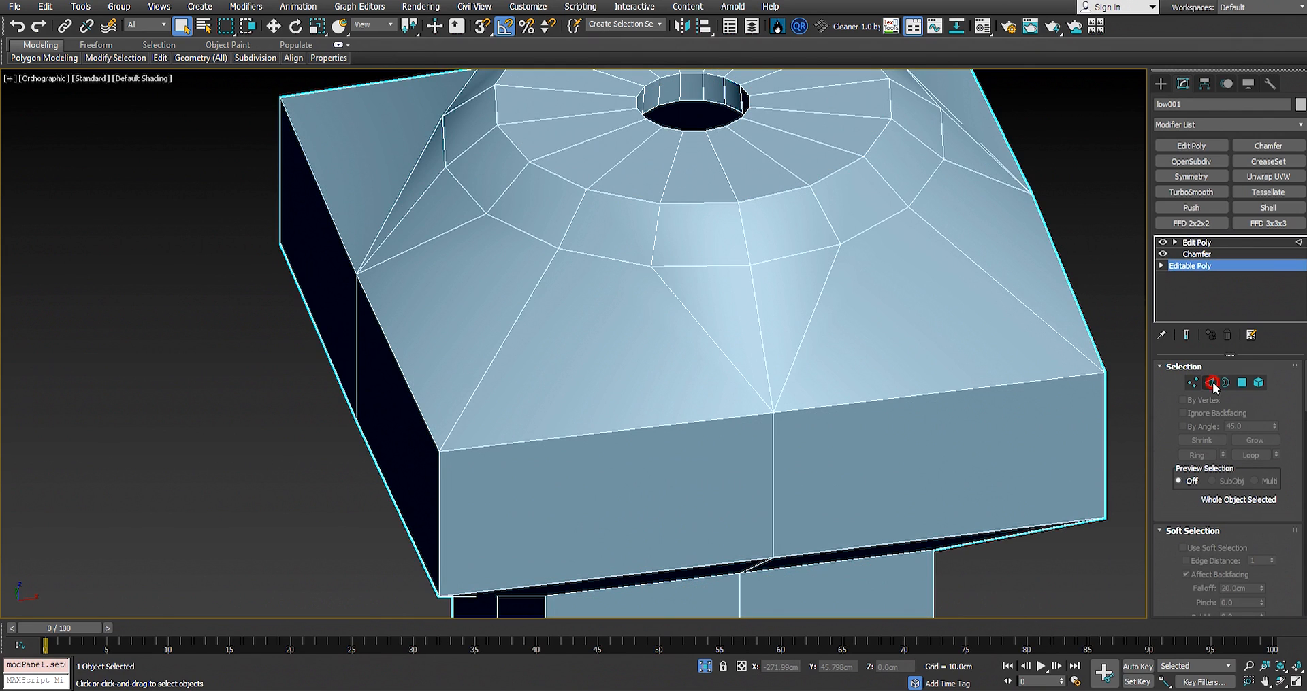
{"action": "key", "text": "2"}
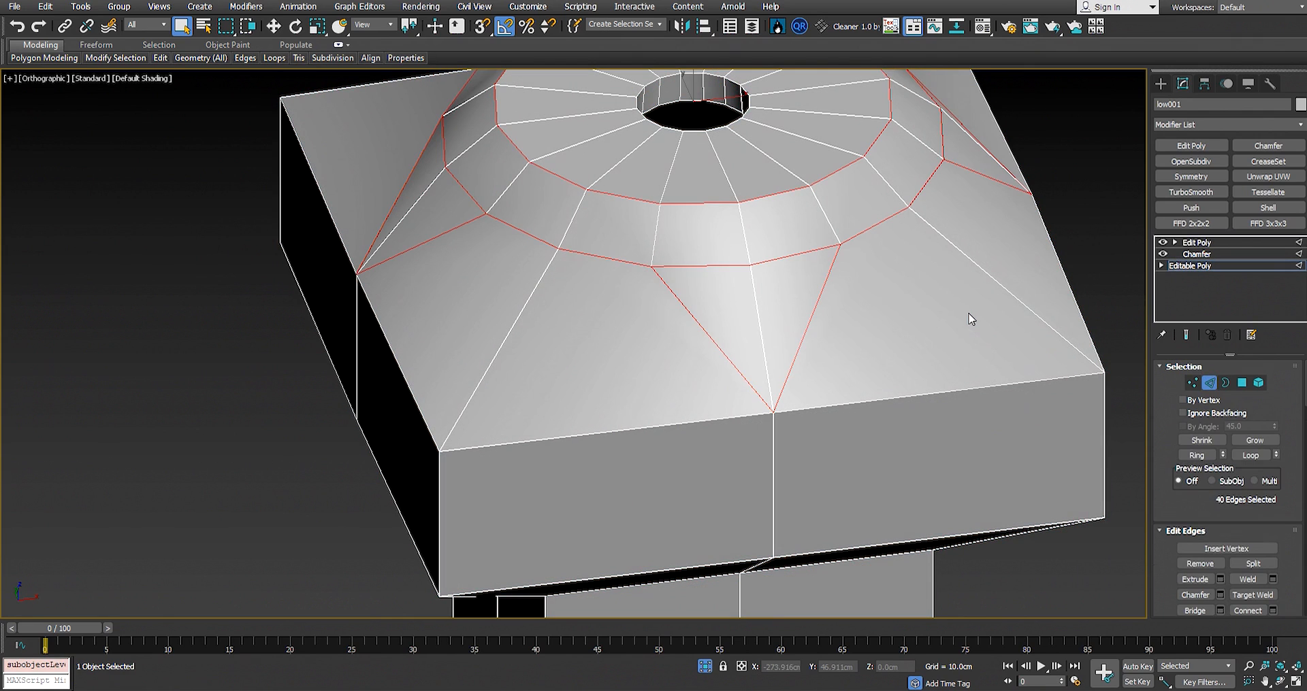
{"action": "left_click", "coordinate": [804, 330]}
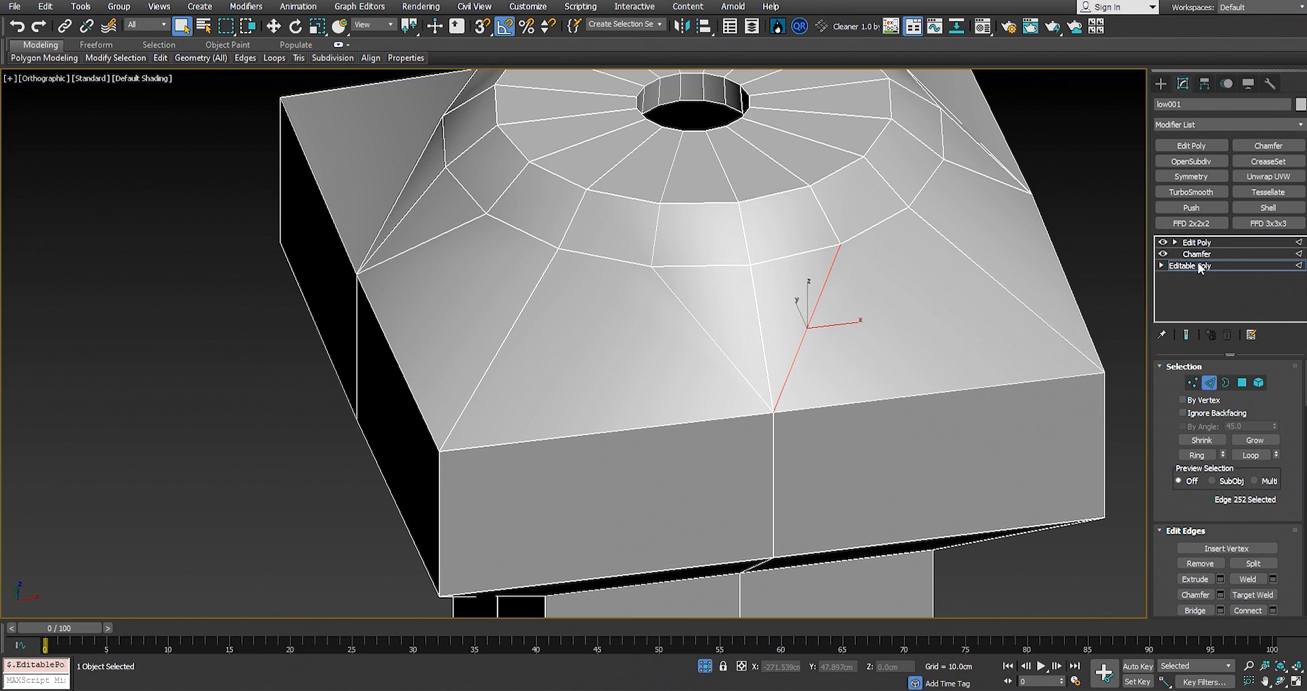
{"action": "scroll", "coordinate": [712, 338], "scroll_direction": "down", "scroll_amount": 3}
{"action": "middle_click_drag", "start_coordinate": [712, 339], "coordinate": [768, 346], "text": "alt"}
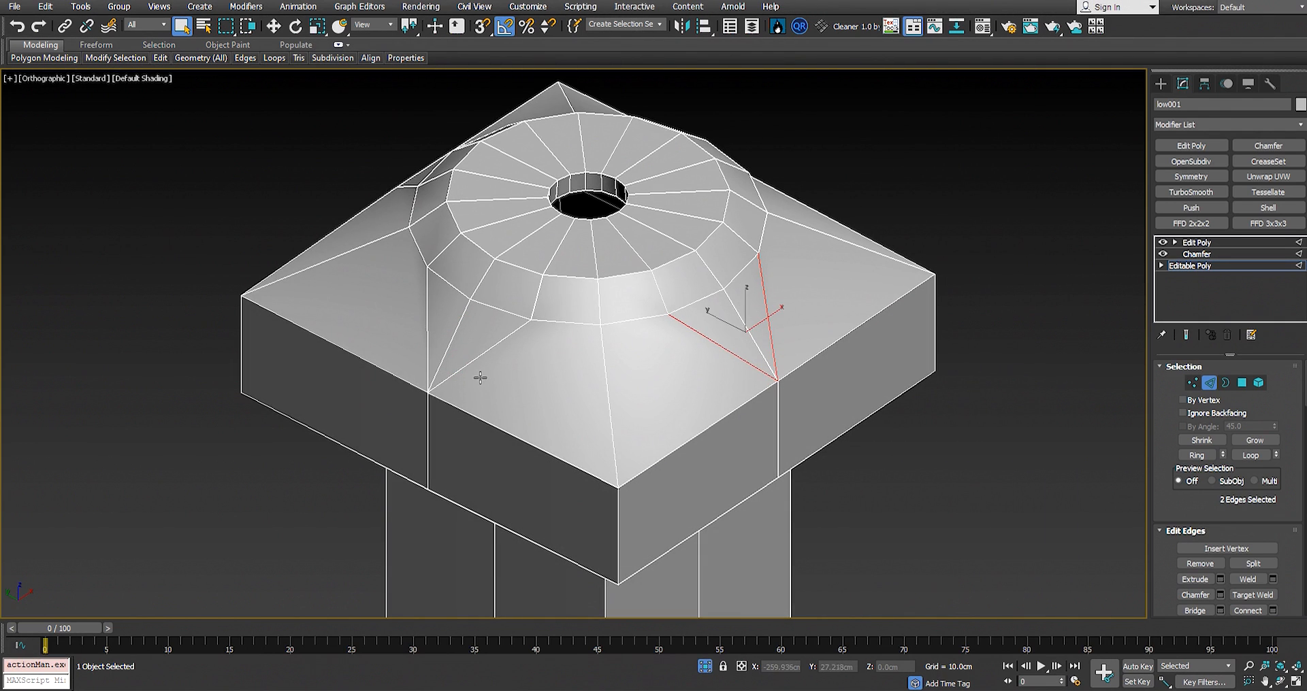
{"action": "middle_click_drag", "start_coordinate": [305, 308], "coordinate": [359, 320], "text": "alt"}
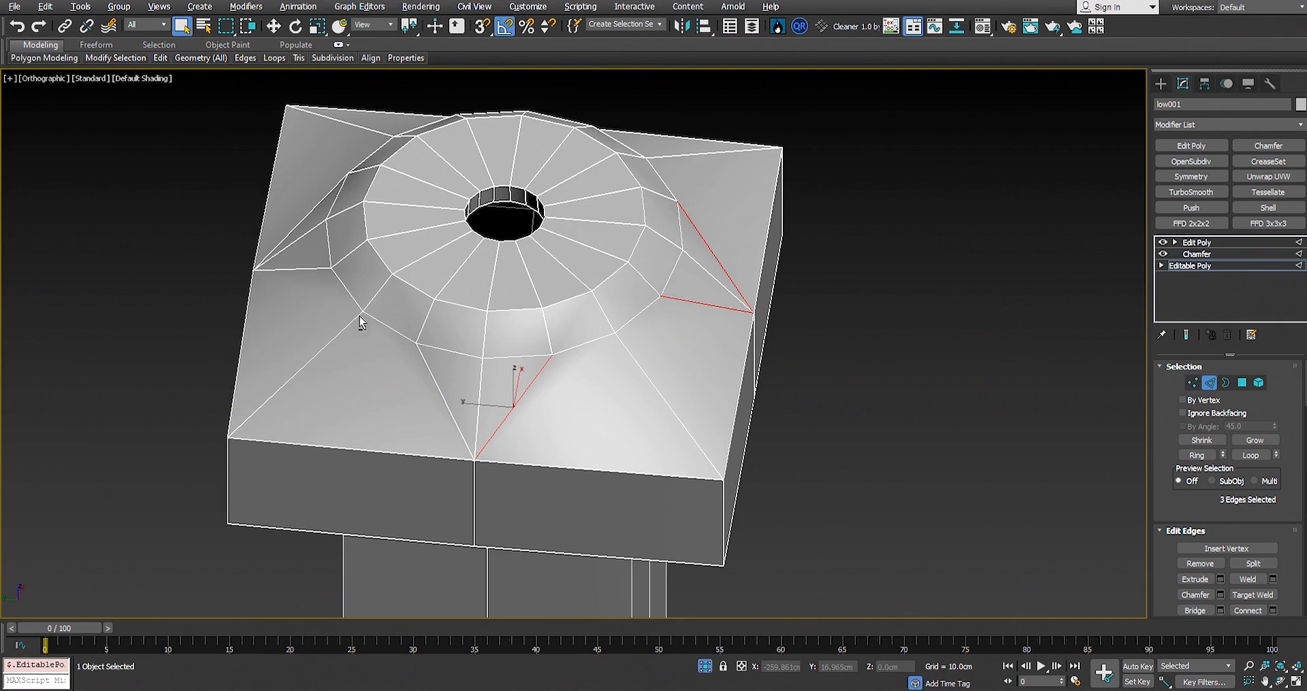
{"action": "middle_click_drag", "start_coordinate": [446, 366], "coordinate": [578, 292], "text": "alt"}
{"action": "scroll", "coordinate": [543, 348], "scroll_direction": "up", "scroll_amount": 4}
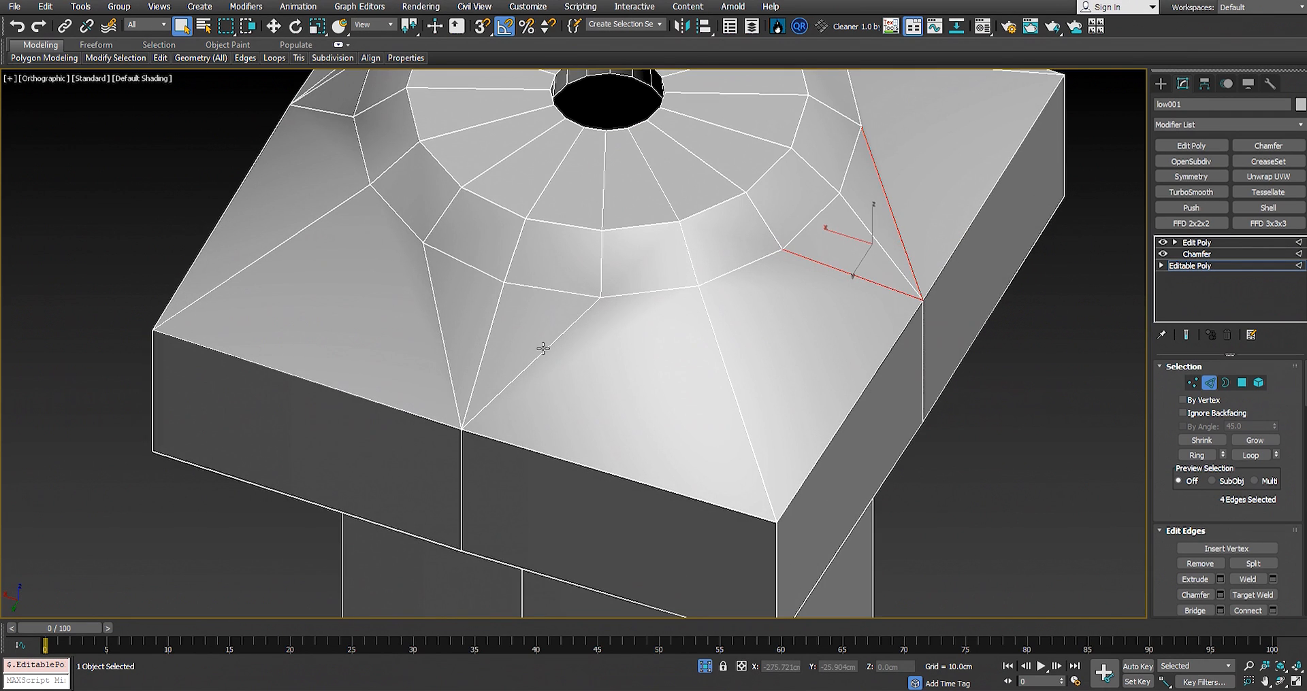
{"action": "left_click", "coordinate": [434, 298], "text": "ctrl"}
{"action": "scroll", "coordinate": [434, 300], "scroll_direction": "down", "scroll_amount": 4}
{"action": "middle_click_drag", "start_coordinate": [347, 323], "coordinate": [422, 329], "text": "alt"}
{"action": "scroll", "coordinate": [422, 329], "scroll_direction": "up", "scroll_amount": 4}
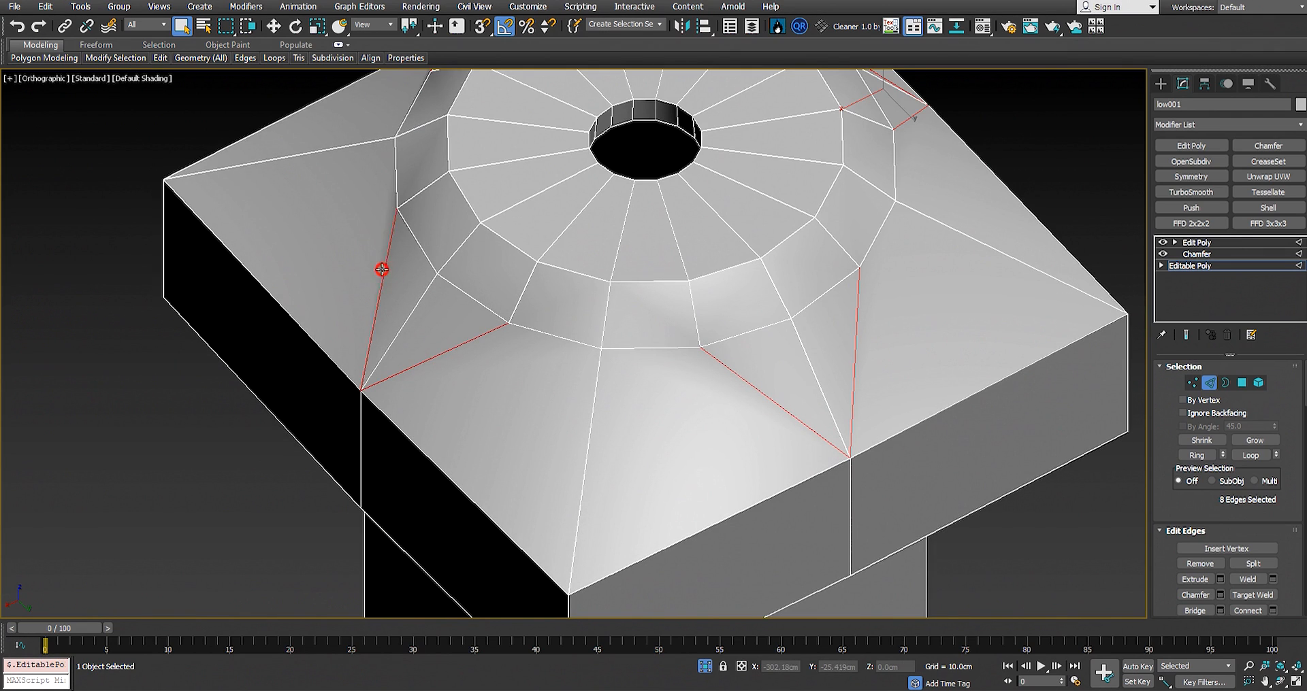
{"action": "scroll", "coordinate": [542, 305], "scroll_direction": "down", "scroll_amount": 4}
{"action": "middle_click_drag", "start_coordinate": [542, 304], "coordinate": [460, 298], "text": "alt"}
{"action": "scroll", "coordinate": [633, 309], "scroll_direction": "up", "scroll_amount": 3}
{"action": "middle_click_drag", "start_coordinate": [625, 292], "coordinate": [586, 285], "text": "alt"}
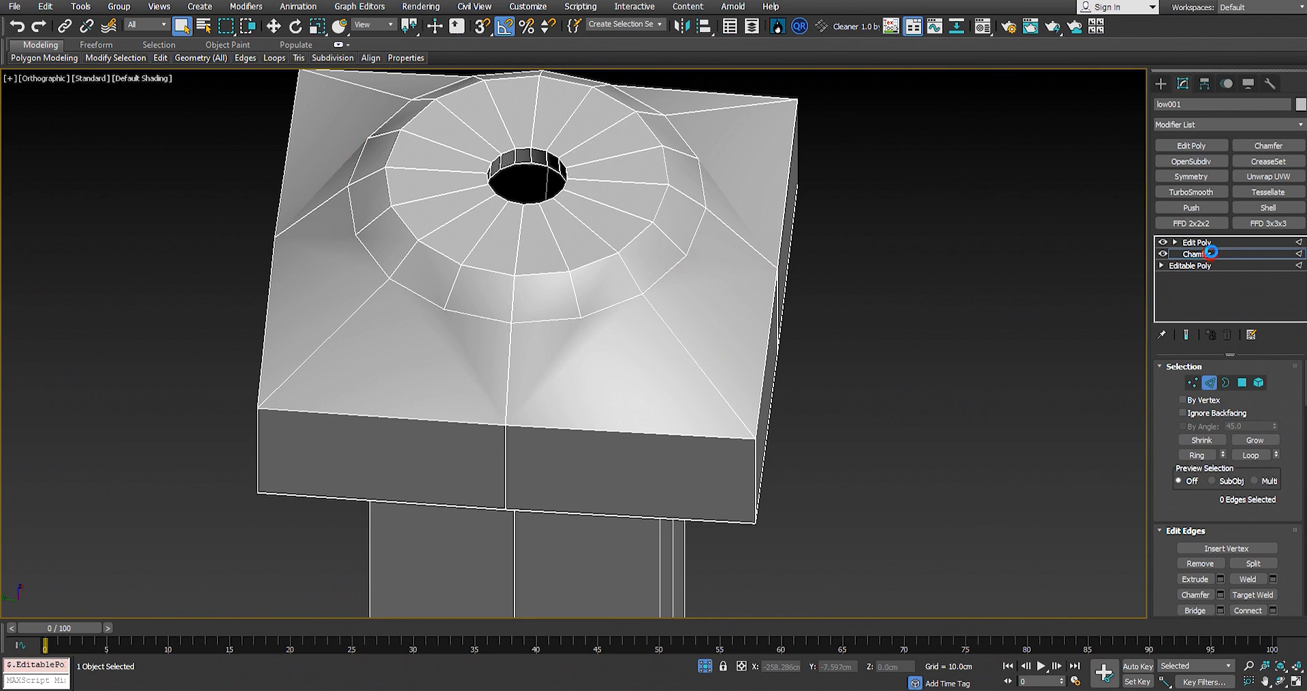
Step: Leave edge editing and return to the Chamfer modifier, accepting the topology dependency warning
{"action": "left_click", "coordinate": [1210, 252]}
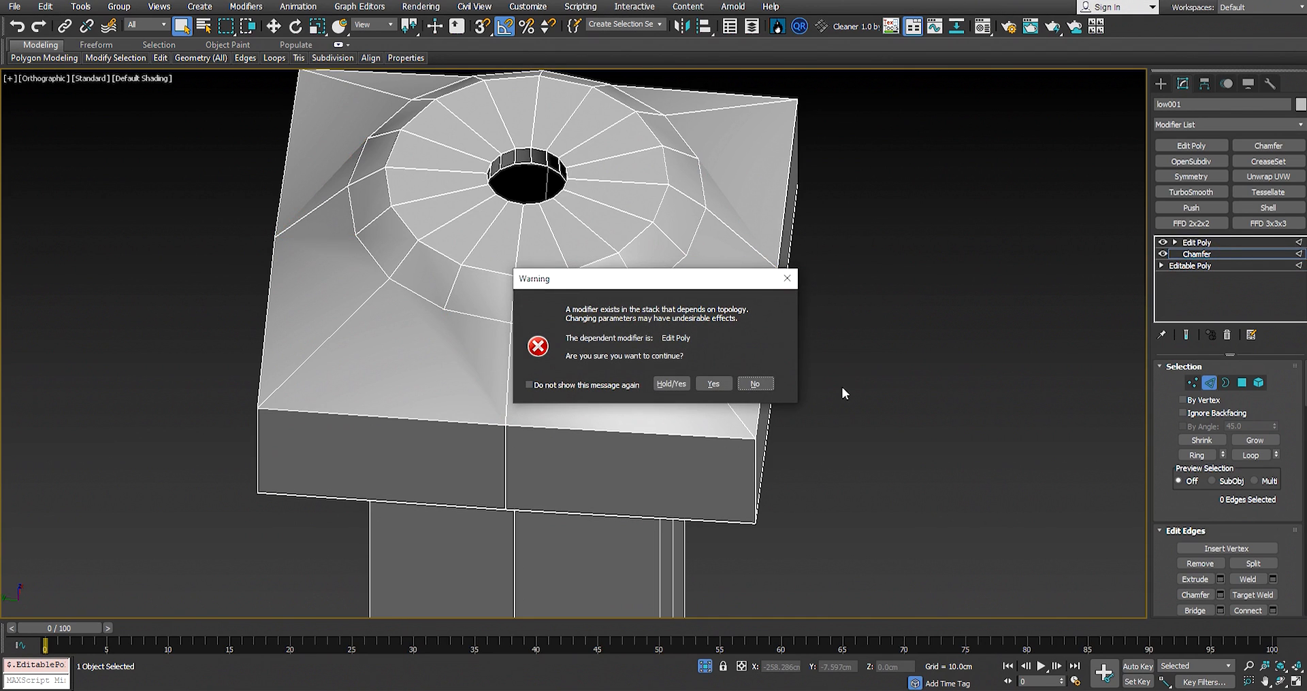
{"action": "left_click", "coordinate": [789, 278]}
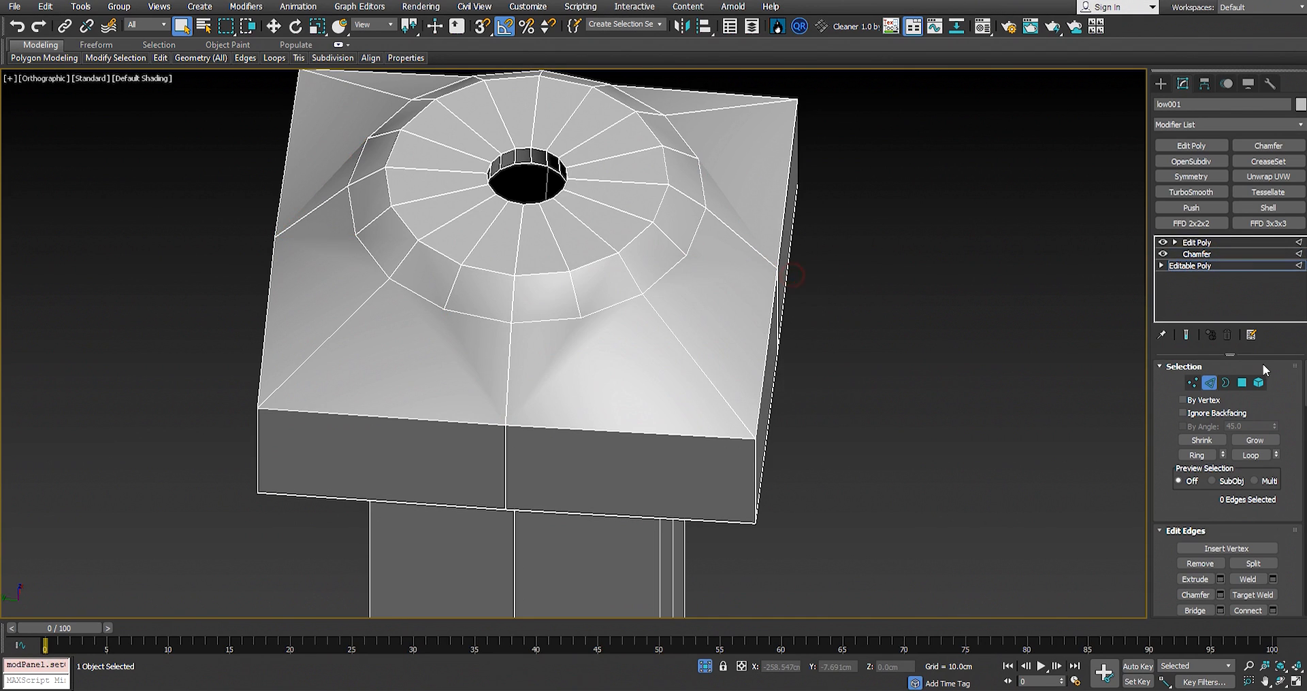
{"action": "left_click", "coordinate": [1211, 384]}
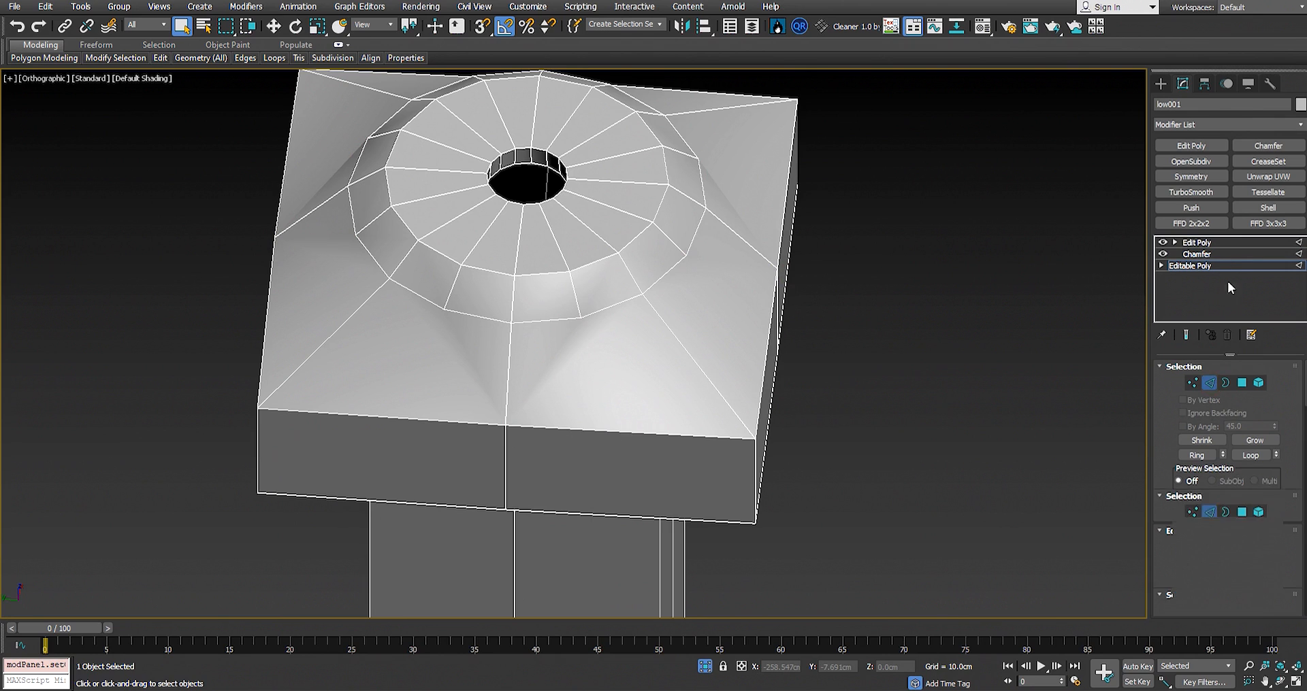
{"action": "left_click", "coordinate": [1197, 254]}
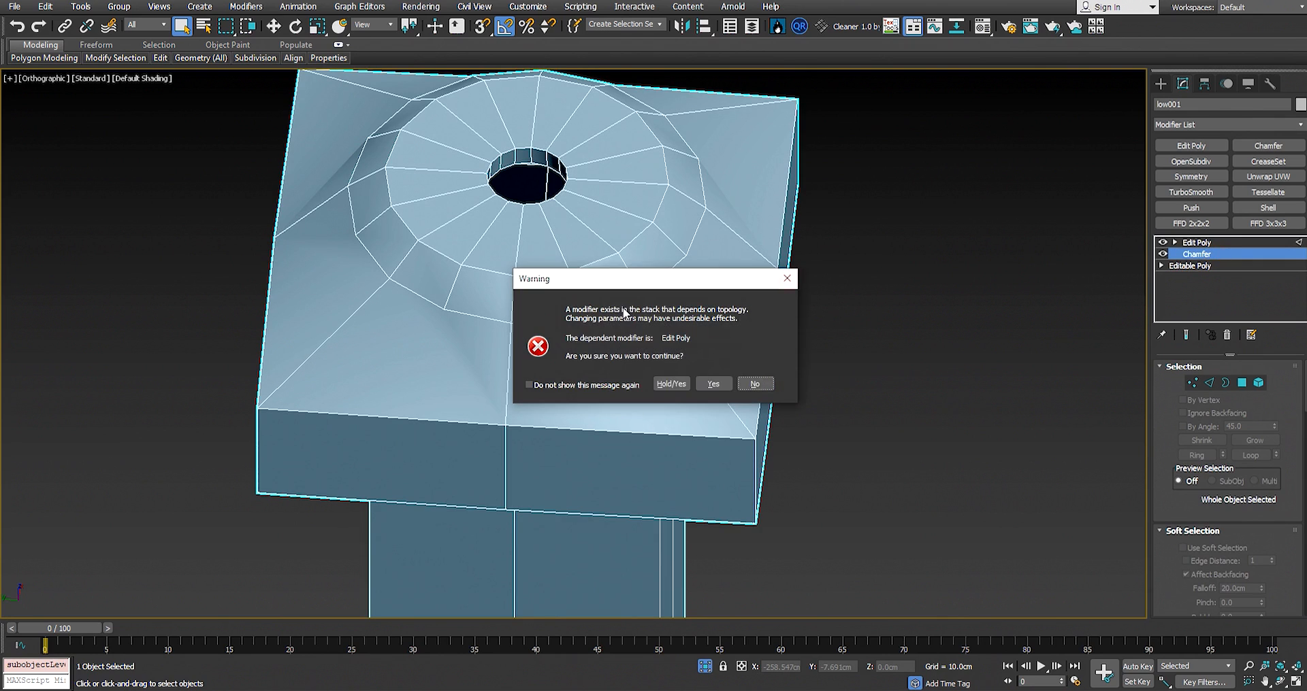
{"action": "left_click", "coordinate": [705, 385]}
Step: Examine the chamfered edges on the cap, along the shaft and around the cylindrical base
{"action": "scroll", "coordinate": [647, 310], "scroll_direction": "down", "scroll_amount": 2}
{"action": "middle_click_drag", "start_coordinate": [647, 310], "coordinate": [578, 216], "text": "alt"}
{"action": "scroll", "coordinate": [578, 216], "scroll_direction": "up", "scroll_amount": 4}
{"action": "middle_click_drag", "start_coordinate": [496, 187], "coordinate": [523, 267]}
{"action": "scroll", "coordinate": [665, 294], "scroll_direction": "down", "scroll_amount": 3}
{"action": "middle_click_drag", "start_coordinate": [665, 295], "coordinate": [675, 152], "text": "alt"}
{"action": "scroll", "coordinate": [578, 376], "scroll_direction": "up", "scroll_amount": 2}
{"action": "scroll", "coordinate": [648, 136], "scroll_direction": "down", "scroll_amount": 4}
{"action": "middle_click_drag", "start_coordinate": [672, 342], "coordinate": [704, 330], "text": "alt"}
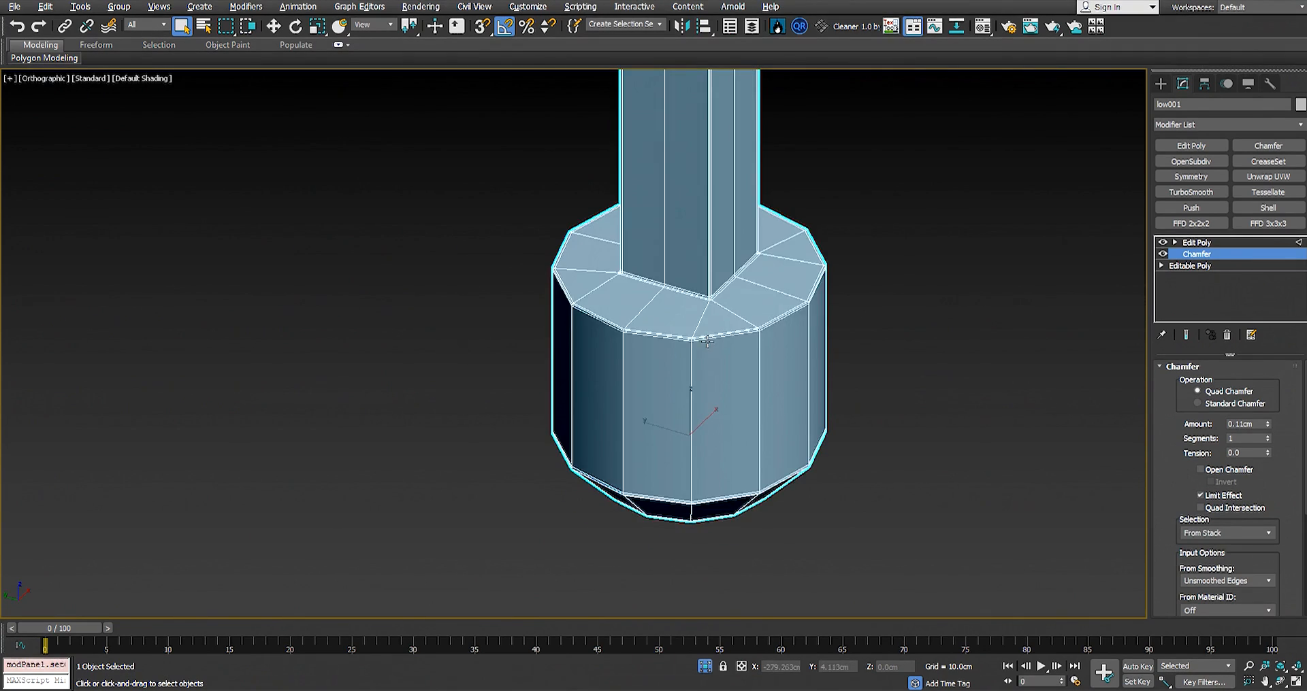
{"action": "middle_click_drag", "start_coordinate": [691, 208], "coordinate": [690, 433]}
{"action": "scroll", "coordinate": [715, 162], "scroll_direction": "up", "scroll_amount": 3}
Step: Return to the Edit Poly modifier and remove the leftover cut edges near the cap's corner
{"action": "left_click", "coordinate": [1190, 243]}
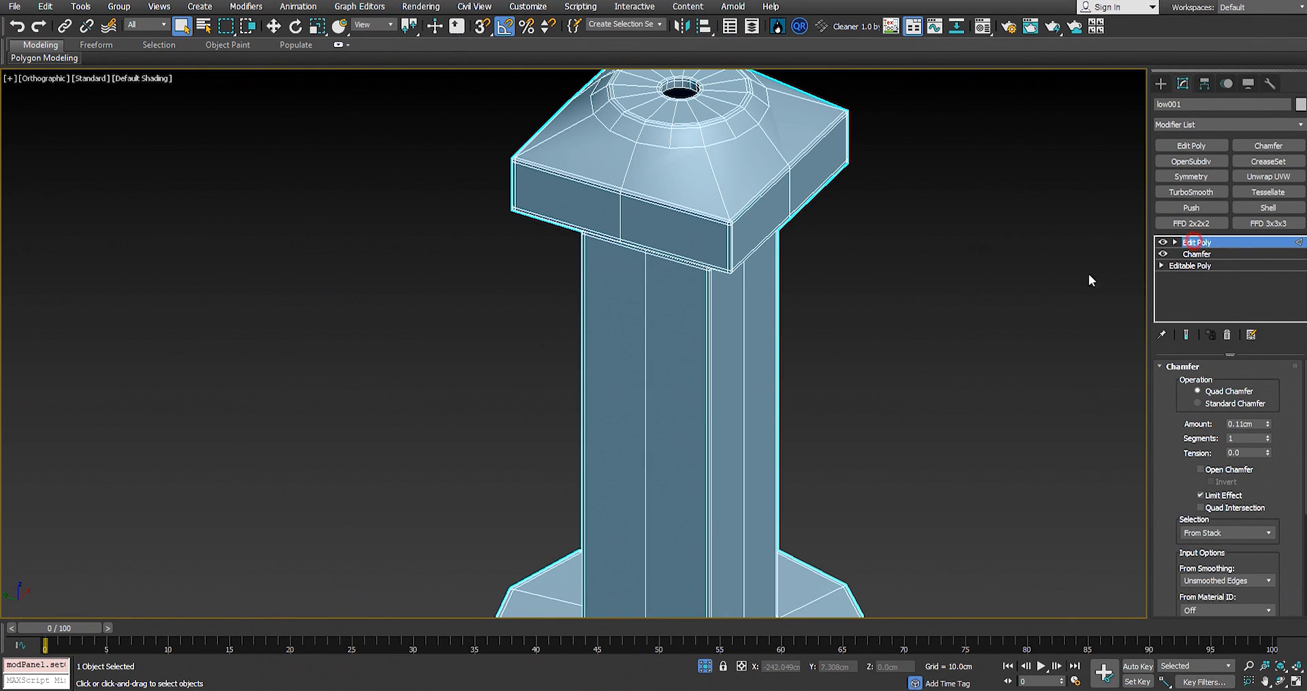
{"action": "scroll", "coordinate": [720, 225], "scroll_direction": "up", "scroll_amount": 8}
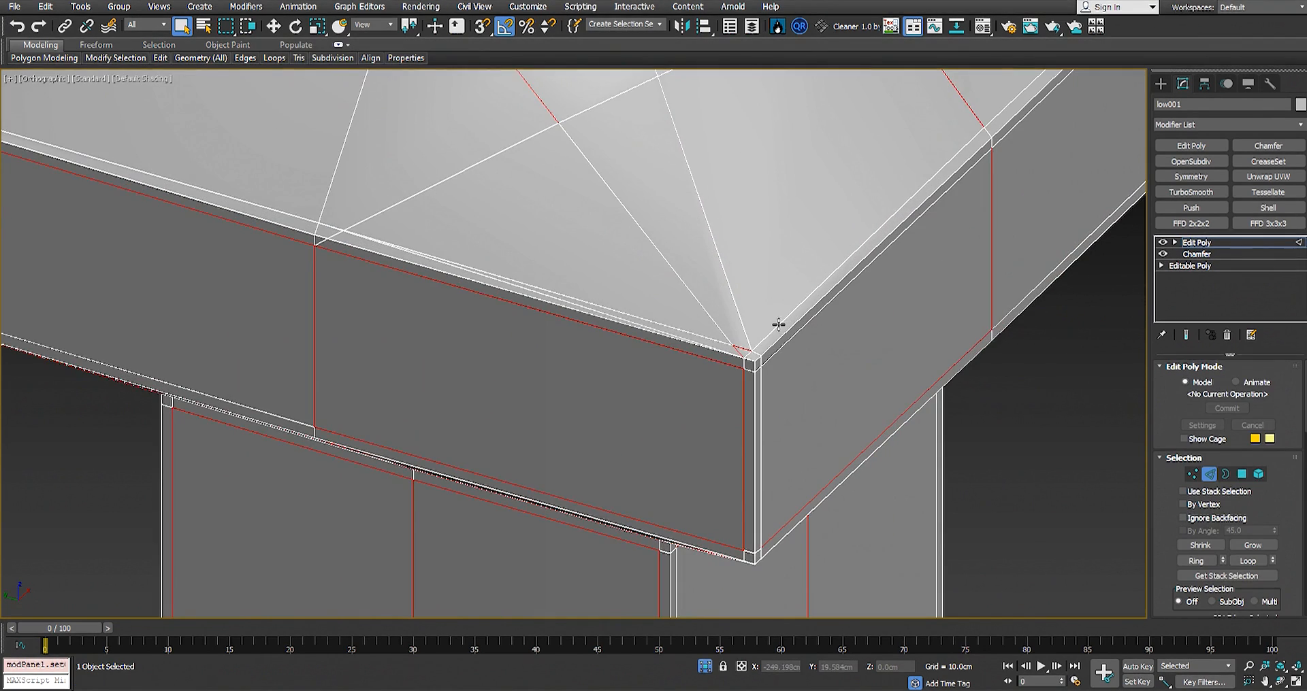
{"action": "key", "text": "1"}
{"action": "key", "text": "2"}
{"action": "scroll", "coordinate": [708, 340], "scroll_direction": "down", "scroll_amount": 3}
{"action": "left_click", "coordinate": [692, 335]}
{"action": "scroll", "coordinate": [517, 267], "scroll_direction": "up", "scroll_amount": 4}
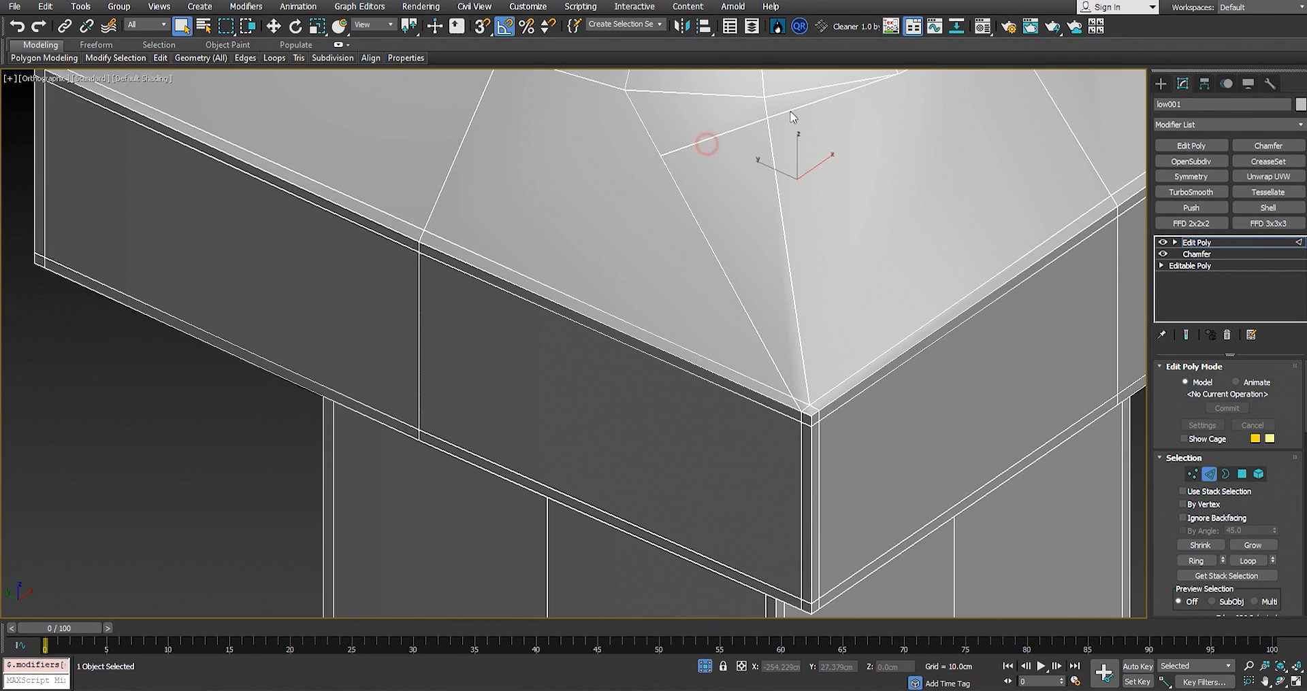
{"action": "scroll", "coordinate": [812, 382], "scroll_direction": "up", "scroll_amount": 5}
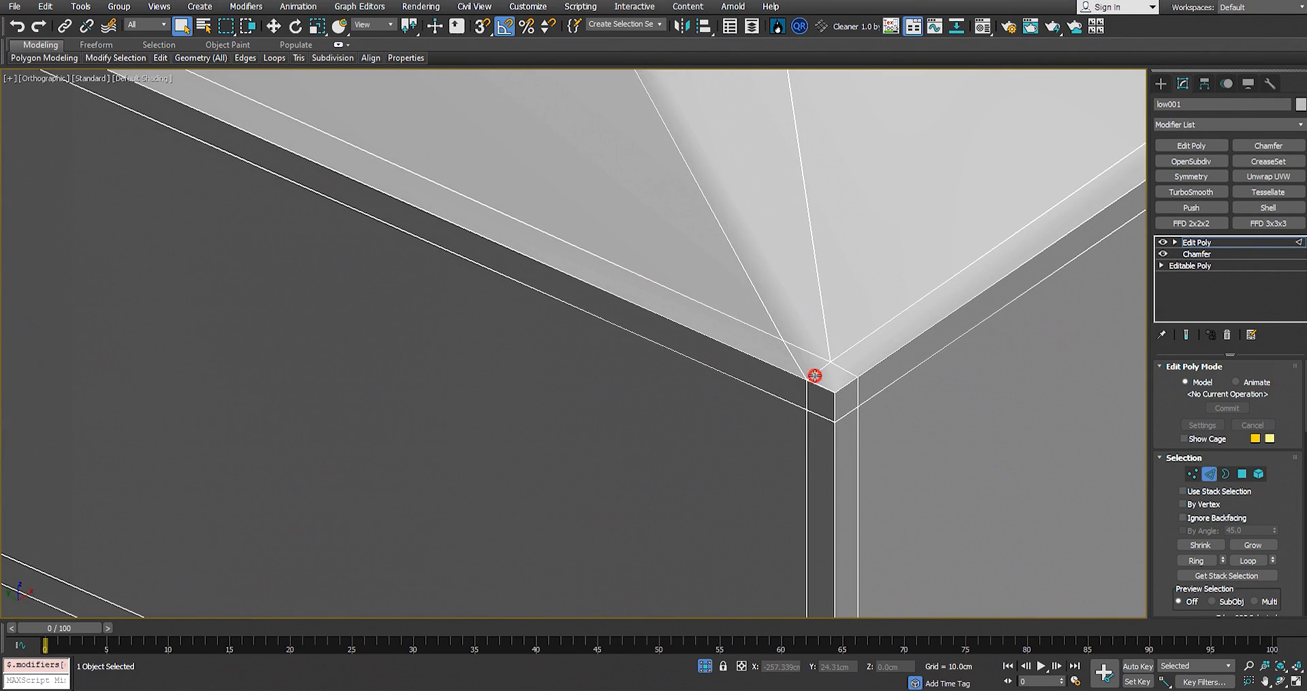
Step: Remove the short edges crossing that chamfered corner and connect its inner vertex to the outer corner vertex
{"action": "left_click", "coordinate": [775, 385]}
{"action": "scroll", "coordinate": [769, 386], "scroll_direction": "up", "scroll_amount": 2}
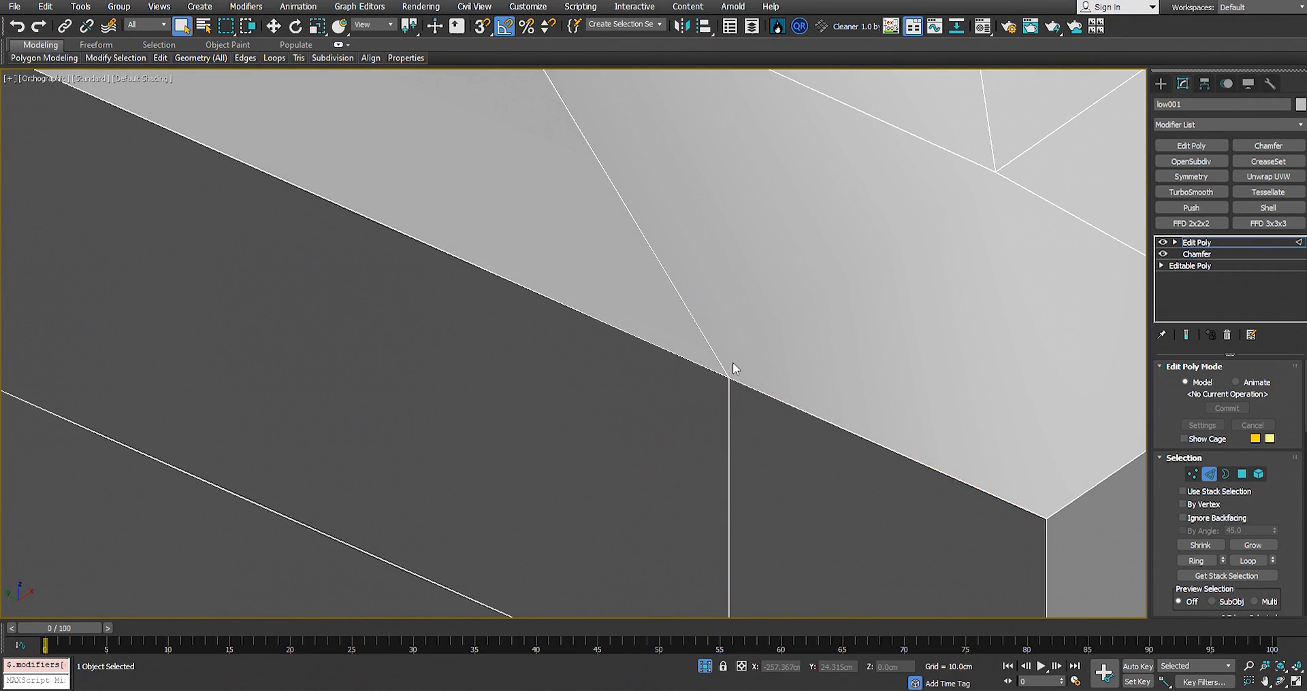
{"action": "scroll", "coordinate": [780, 347], "scroll_direction": "down", "scroll_amount": 4}
{"action": "key", "text": "1"}
{"action": "left_click_drag", "start_coordinate": [860, 294], "coordinate": [825, 409]}
{"action": "scroll", "coordinate": [778, 358], "scroll_direction": "up", "scroll_amount": 2}
{"action": "key", "text": "ctrl+shift+e"}
Step: Cut an edge between the corner's chamfer and the neighbouring vertex of the cap's outer ring
{"action": "right_click", "coordinate": [812, 295]}
{"action": "left_click", "coordinate": [773, 382]}
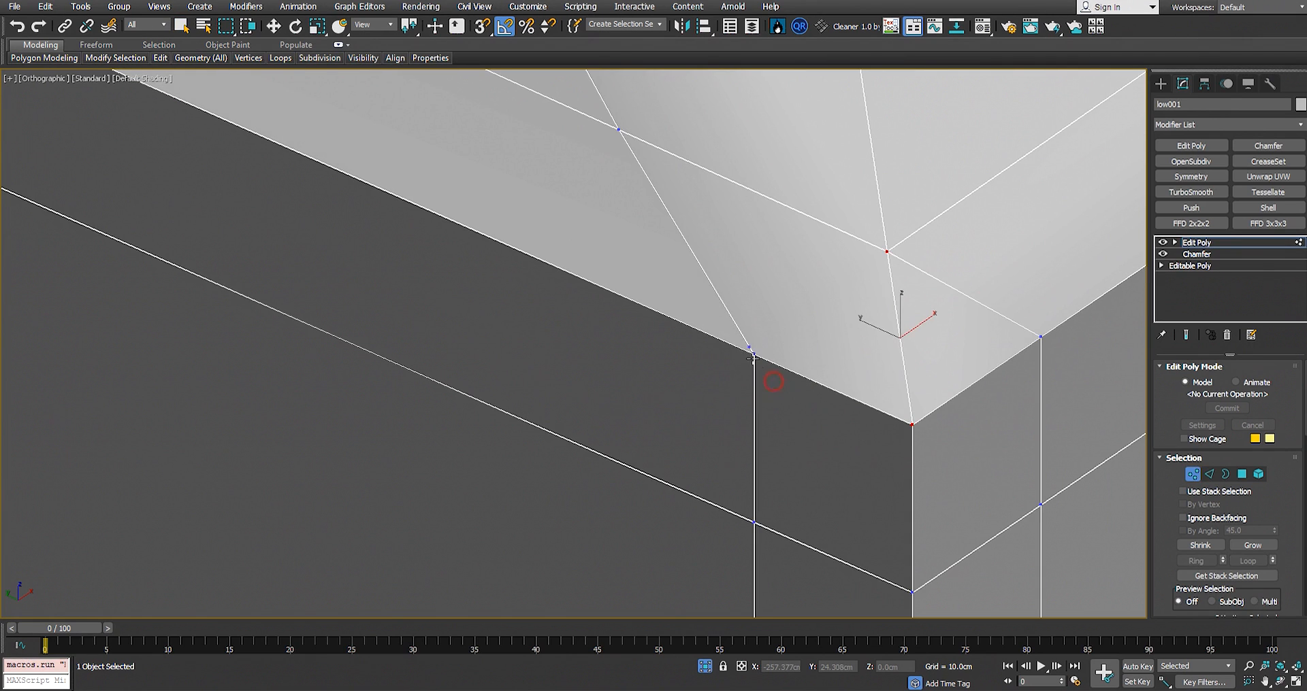
{"action": "scroll", "coordinate": [753, 351], "scroll_direction": "down", "scroll_amount": 6}
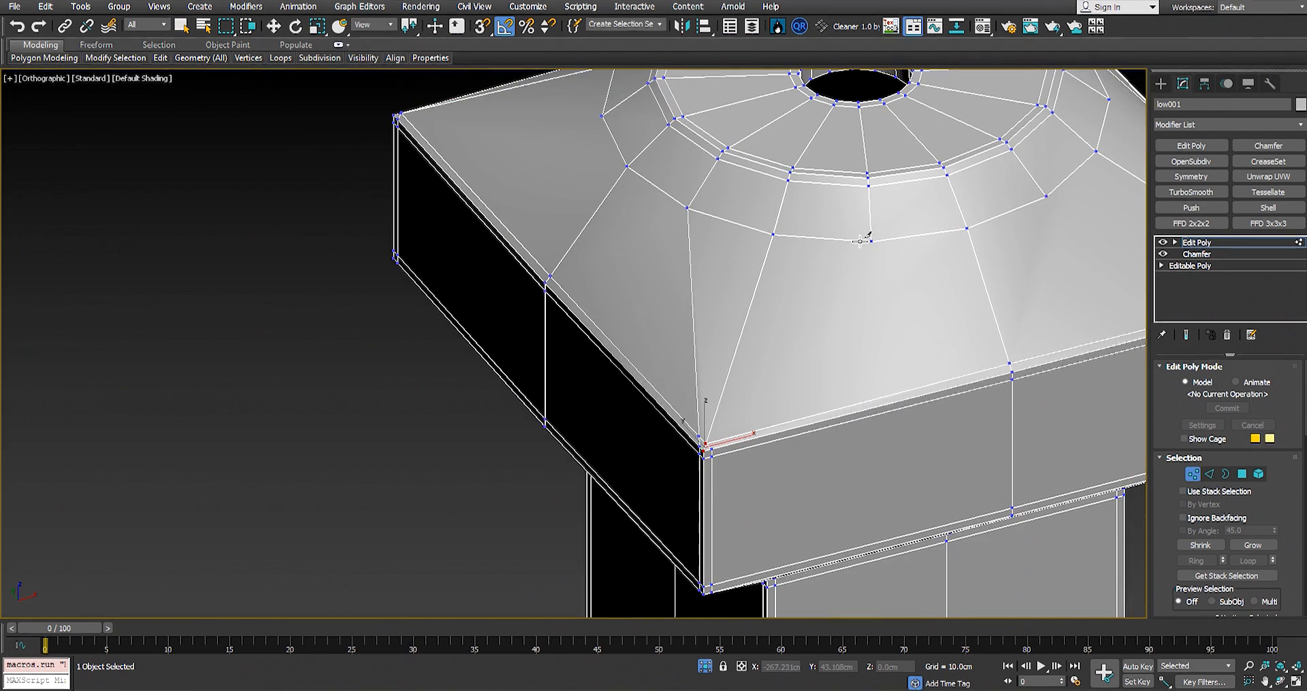
{"action": "scroll", "coordinate": [740, 376], "scroll_direction": "up", "scroll_amount": 4}
{"action": "scroll", "coordinate": [706, 525], "scroll_direction": "up", "scroll_amount": 1}
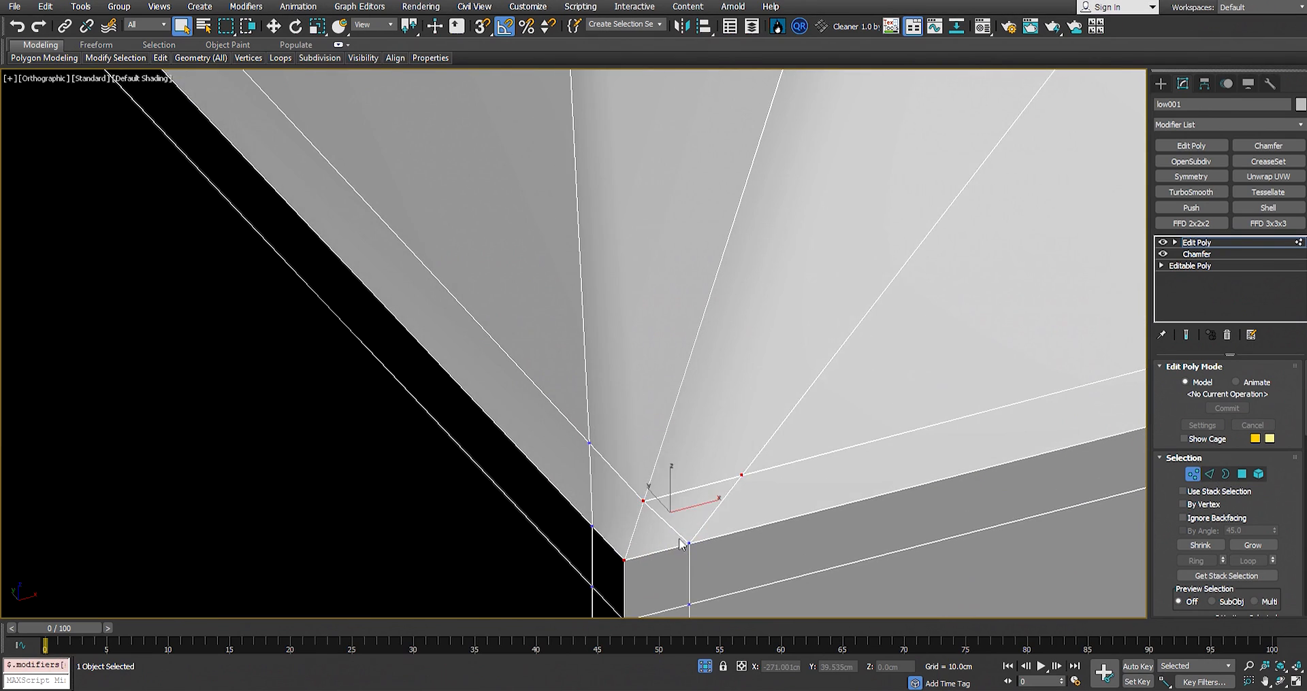
Step: Cut edges from the two ring vertices flanking the diagonal down to the cap's next chamfered corner
{"action": "key", "text": "2"}
{"action": "scroll", "coordinate": [704, 418], "scroll_direction": "down", "scroll_amount": 5}
{"action": "scroll", "coordinate": [729, 347], "scroll_direction": "up", "scroll_amount": 5}
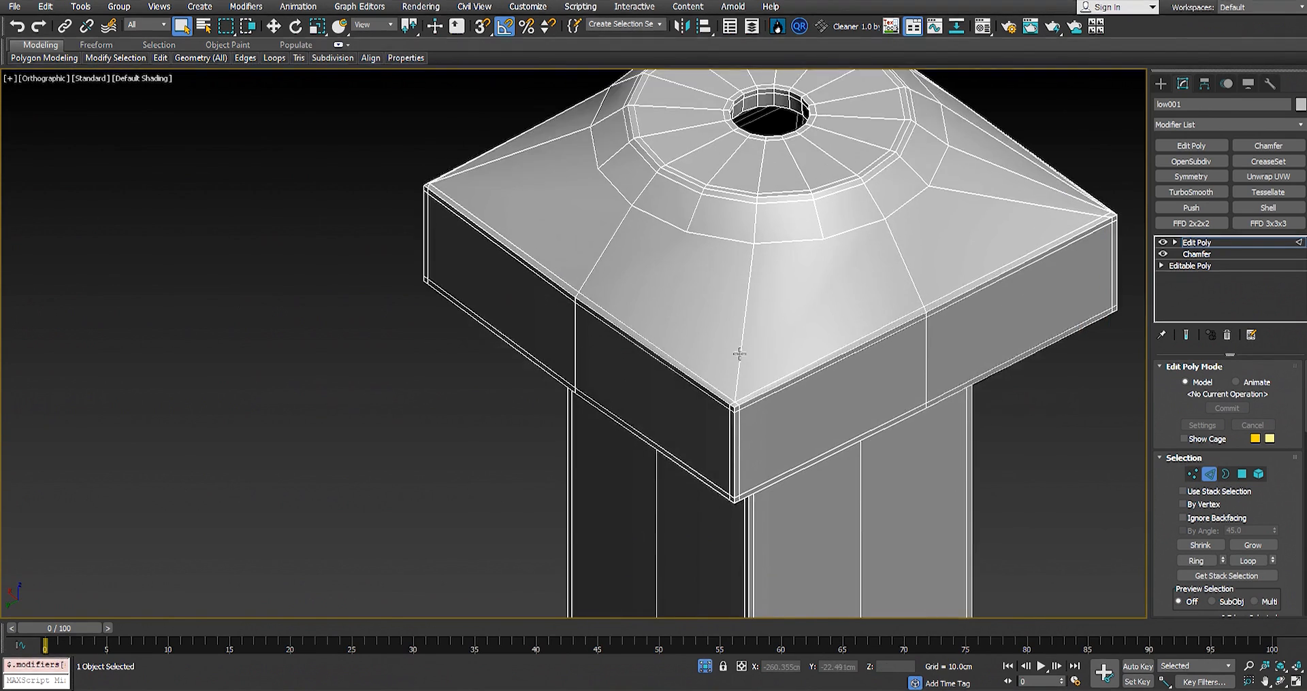
{"action": "key", "text": "alt+c"}
{"action": "right_click", "coordinate": [726, 279]}
{"action": "left_click", "coordinate": [707, 156]}
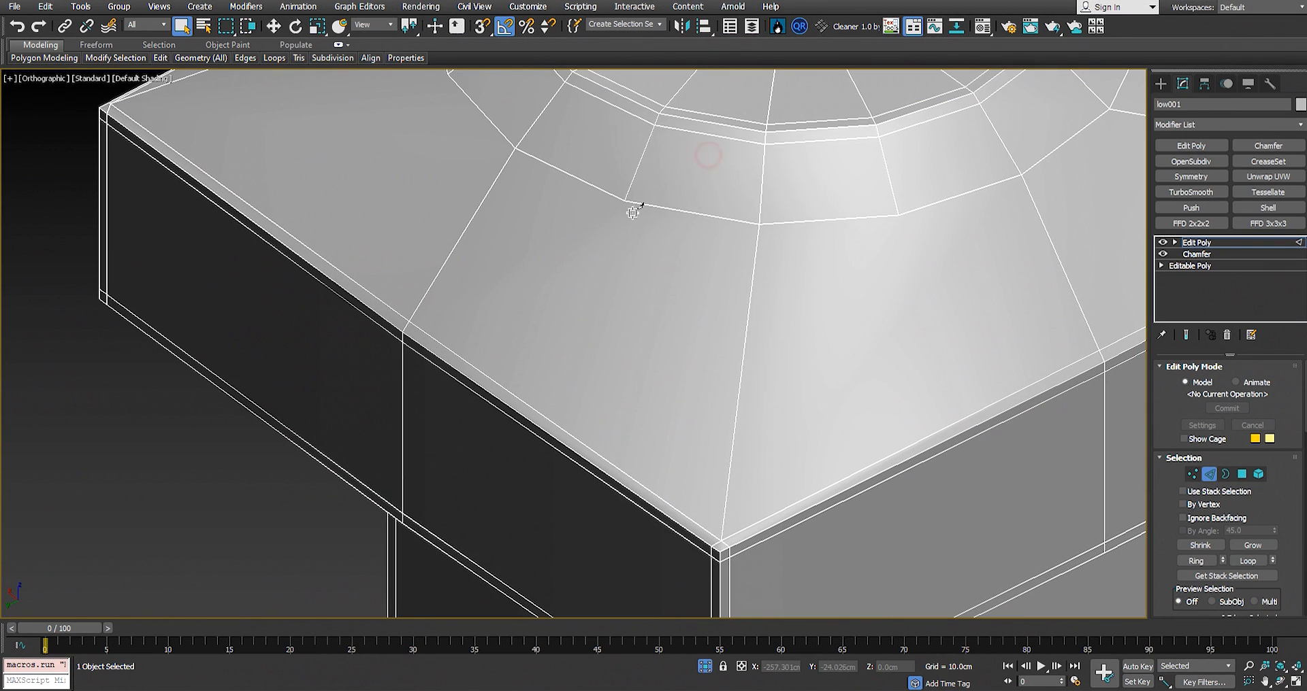
{"action": "scroll", "coordinate": [711, 538], "scroll_direction": "up", "scroll_amount": 3}
{"action": "left_click", "coordinate": [713, 544]}
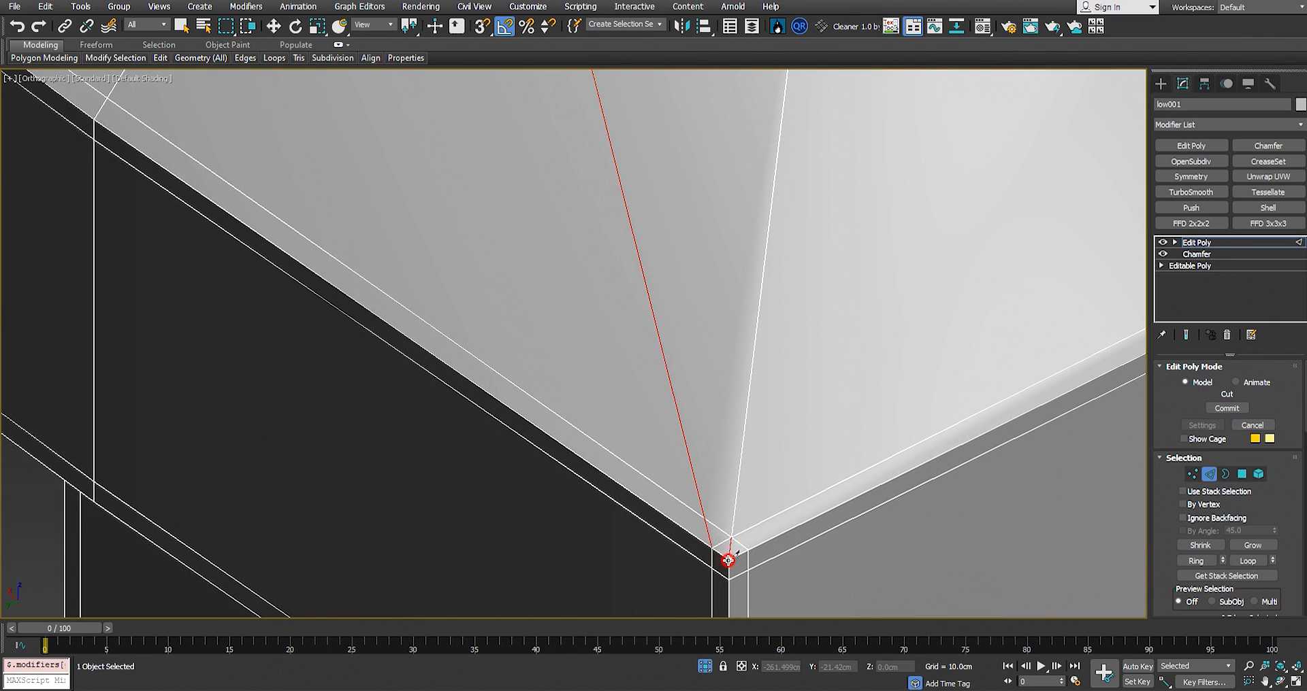
{"action": "scroll", "coordinate": [789, 463], "scroll_direction": "down", "scroll_amount": 8}
Step: Cut the same pair of edges between the outer ring and the third corner of the cap
{"action": "scroll", "coordinate": [681, 306], "scroll_direction": "up", "scroll_amount": 8}
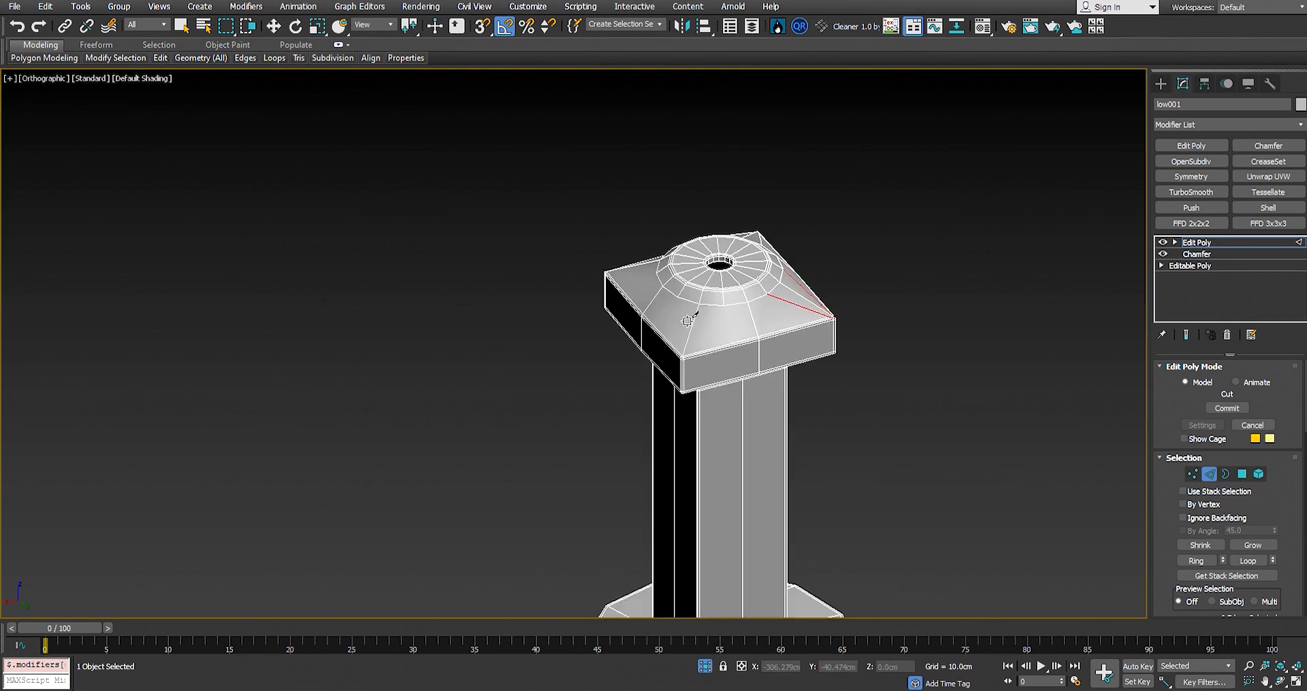
{"action": "left_click", "coordinate": [665, 253]}
{"action": "scroll", "coordinate": [671, 428], "scroll_direction": "up", "scroll_amount": 3}
{"action": "left_click", "coordinate": [685, 450]}
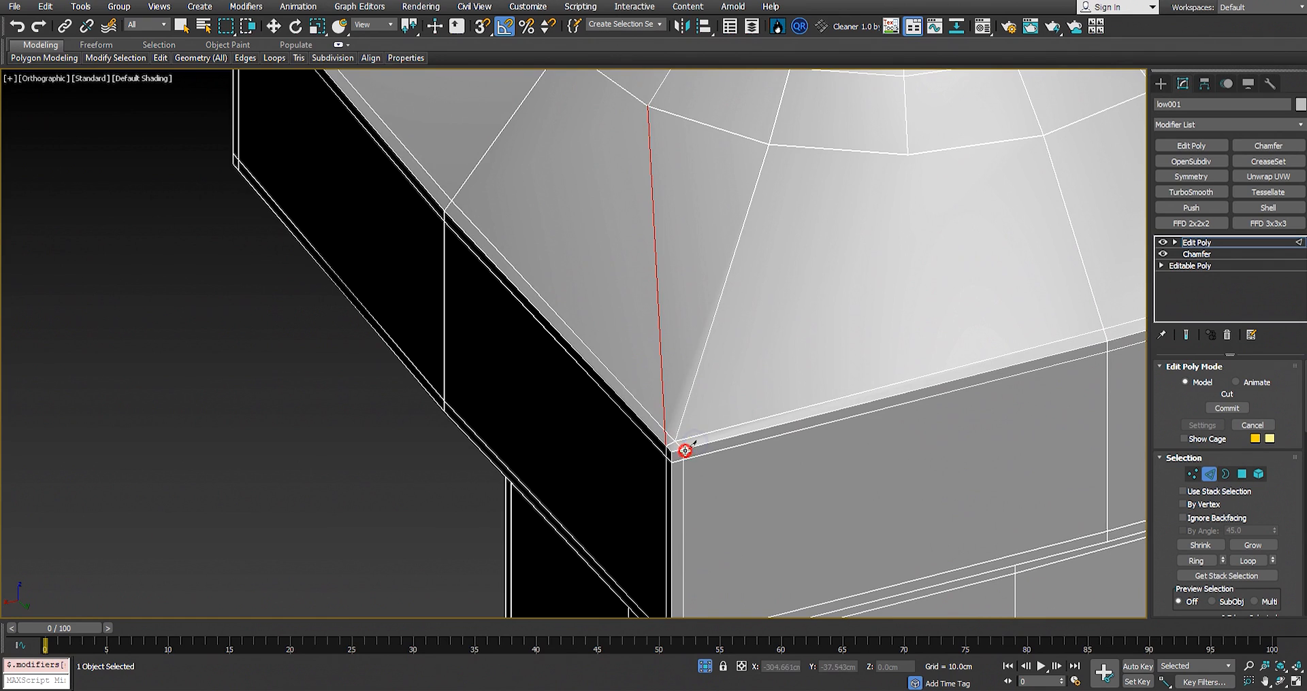
{"action": "left_click", "coordinate": [911, 159]}
Step: On the cap's last corner, cut an edge from the ring vertex on one side of the diagonal to the chamfer
{"action": "scroll", "coordinate": [708, 283], "scroll_direction": "down", "scroll_amount": 8}
{"action": "middle_click_drag", "start_coordinate": [706, 280], "coordinate": [816, 286], "text": "alt"}
{"action": "scroll", "coordinate": [685, 304], "scroll_direction": "up", "scroll_amount": 2}
{"action": "left_click", "coordinate": [676, 277]}
{"action": "scroll", "coordinate": [669, 455], "scroll_direction": "up", "scroll_amount": 7}
{"action": "left_click", "coordinate": [684, 446]}
{"action": "right_click", "coordinate": [695, 450]}
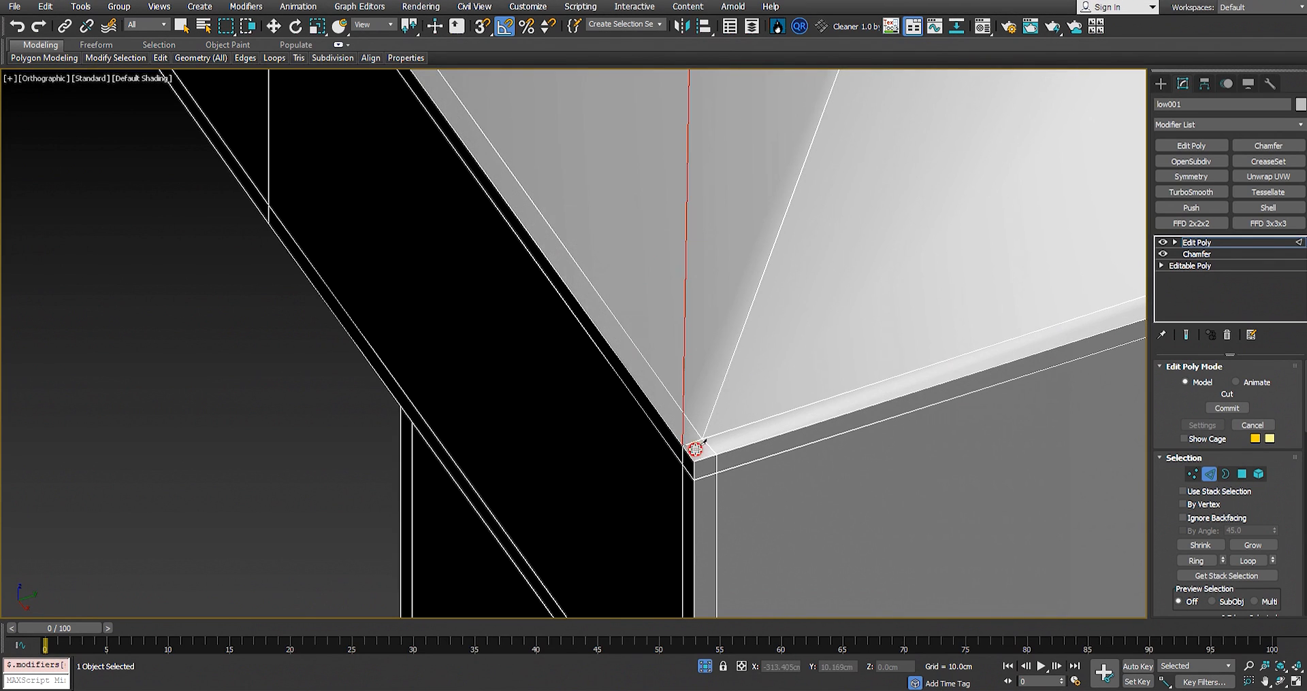
Step: Cut the matching edge from the last corner's chamfer to the ring vertex across the diagonal and finish cutting
{"action": "left_click", "coordinate": [716, 459]}
{"action": "key", "text": "alt+c"}
{"action": "left_click", "coordinate": [716, 455]}
{"action": "scroll", "coordinate": [708, 437], "scroll_direction": "down", "scroll_amount": 5}
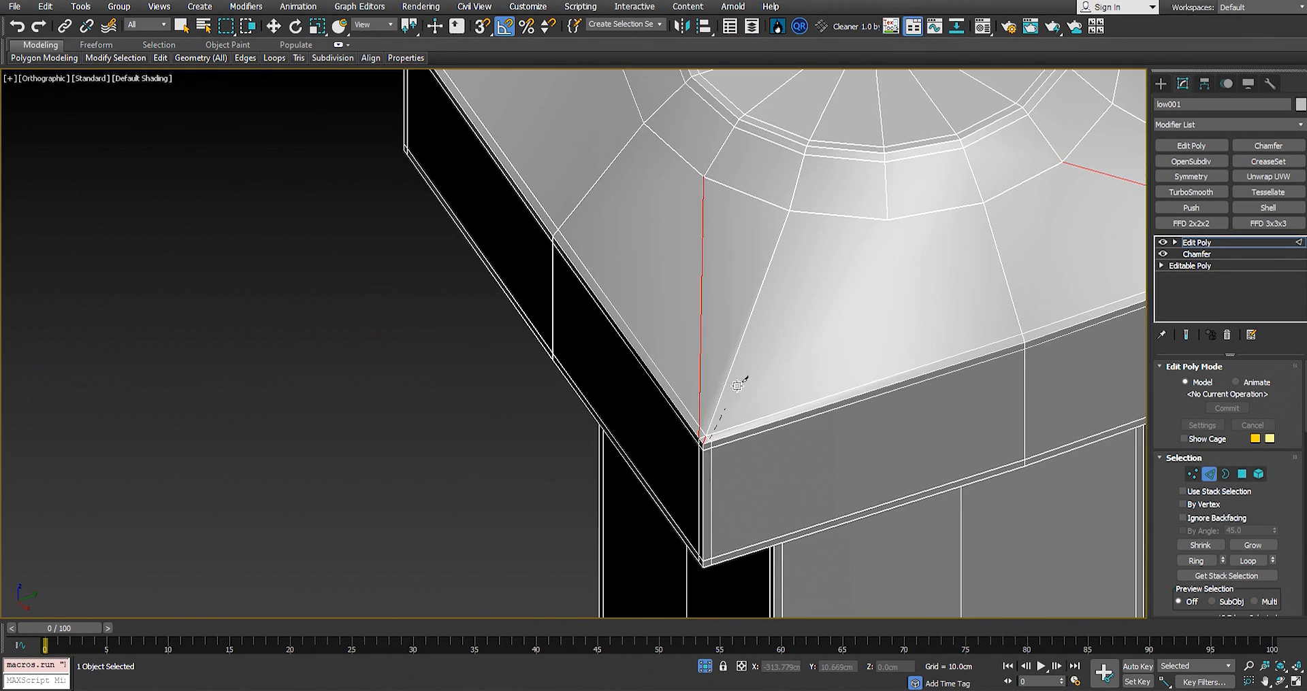
{"action": "left_click", "coordinate": [889, 218]}
{"action": "scroll", "coordinate": [705, 330], "scroll_direction": "down", "scroll_amount": 4}
{"action": "middle_click_drag", "start_coordinate": [706, 330], "coordinate": [722, 375], "text": "alt"}
{"action": "right_click", "coordinate": [711, 385]}
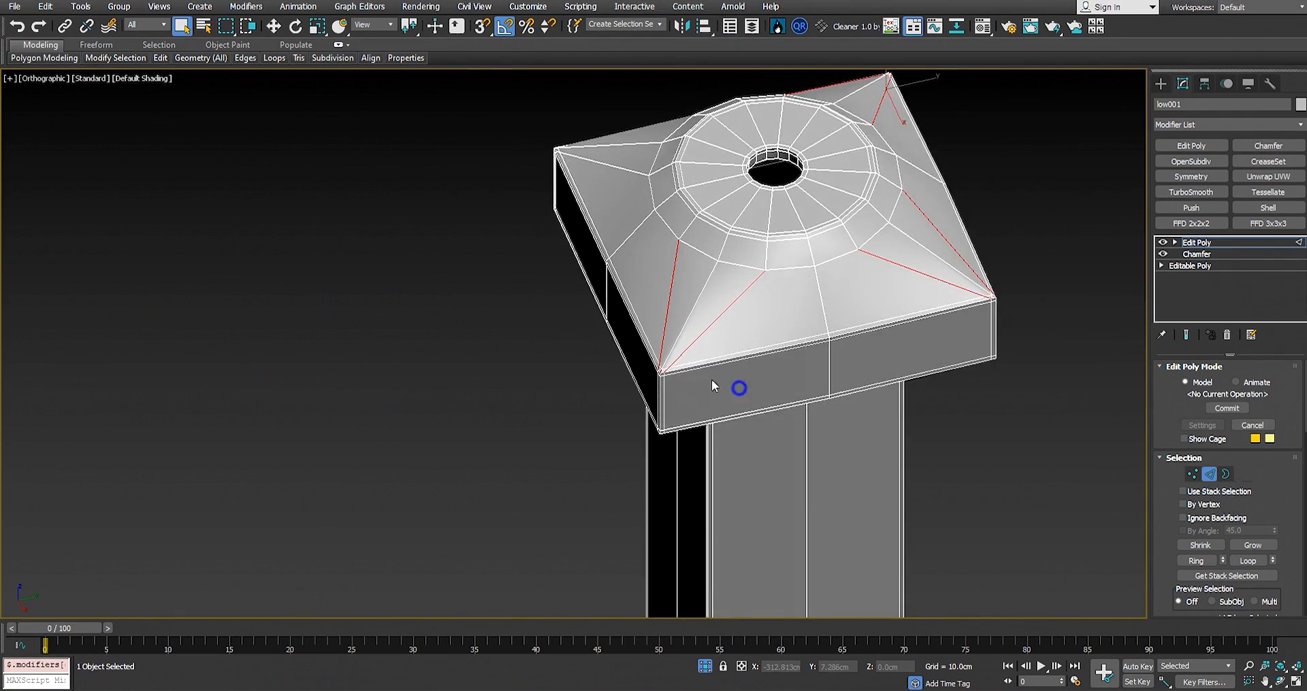
Step: Remove the short edges crossing the newly cut corner chamfers and connect the inner vertices to the outer corner vertices
{"action": "key", "text": "2"}
{"action": "scroll", "coordinate": [667, 376], "scroll_direction": "up", "scroll_amount": 9}
{"action": "key", "text": "2"}
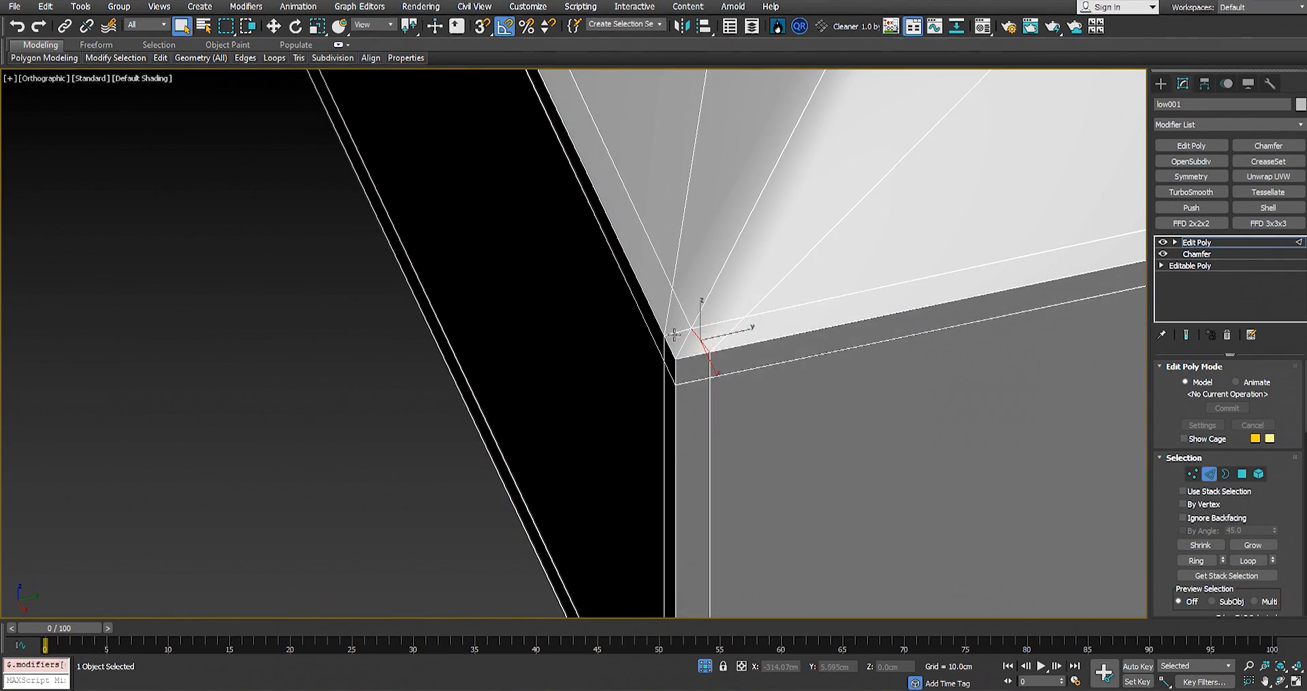
{"action": "scroll", "coordinate": [674, 335], "scroll_direction": "down", "scroll_amount": 5}
{"action": "middle_click_drag", "start_coordinate": [735, 345], "coordinate": [876, 435], "text": "alt"}
{"action": "scroll", "coordinate": [755, 495], "scroll_direction": "up", "scroll_amount": 7}
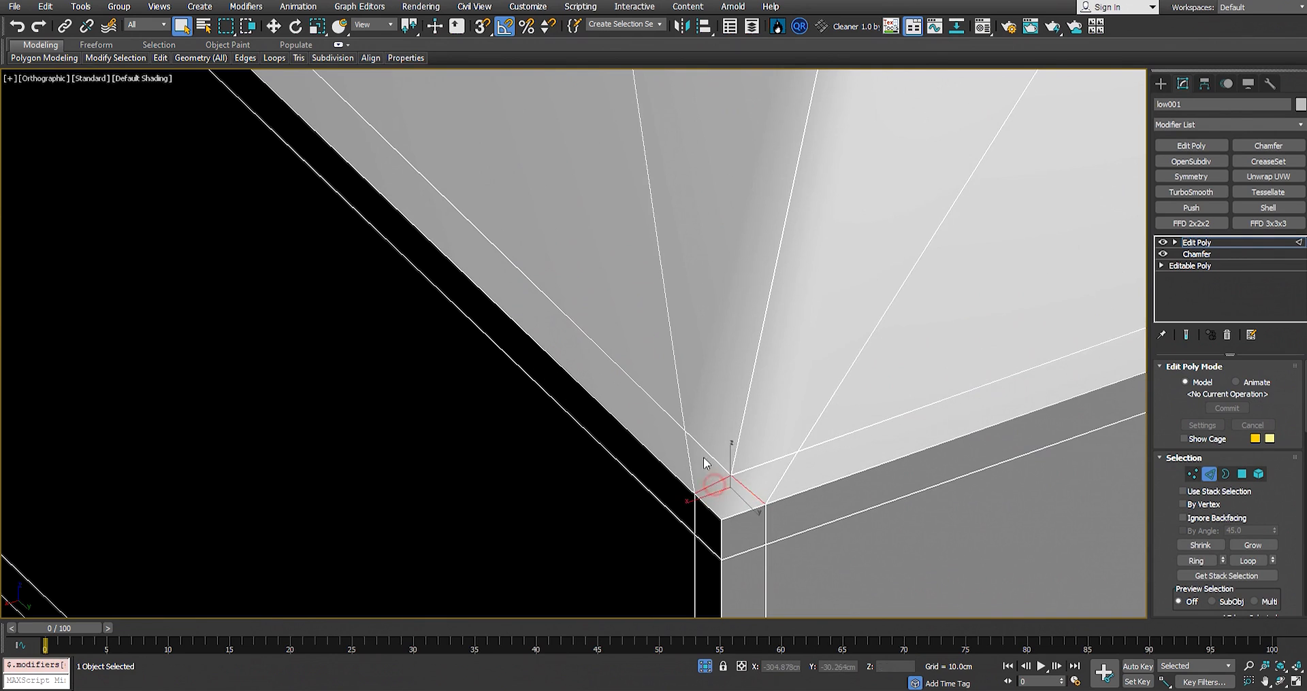
{"action": "key", "text": "1"}
{"action": "middle_click_drag", "start_coordinate": [704, 457], "coordinate": [893, 450], "text": "alt"}
{"action": "right_click", "coordinate": [749, 388]}
{"action": "left_click", "coordinate": [722, 438]}
Step: Remove the two short edges crossing the remaining corner's chamfer and check the cap's corners all around
{"action": "scroll", "coordinate": [720, 441], "scroll_direction": "down", "scroll_amount": 5}
{"action": "scroll", "coordinate": [663, 426], "scroll_direction": "down", "scroll_amount": 3}
{"action": "scroll", "coordinate": [716, 454], "scroll_direction": "up", "scroll_amount": 5}
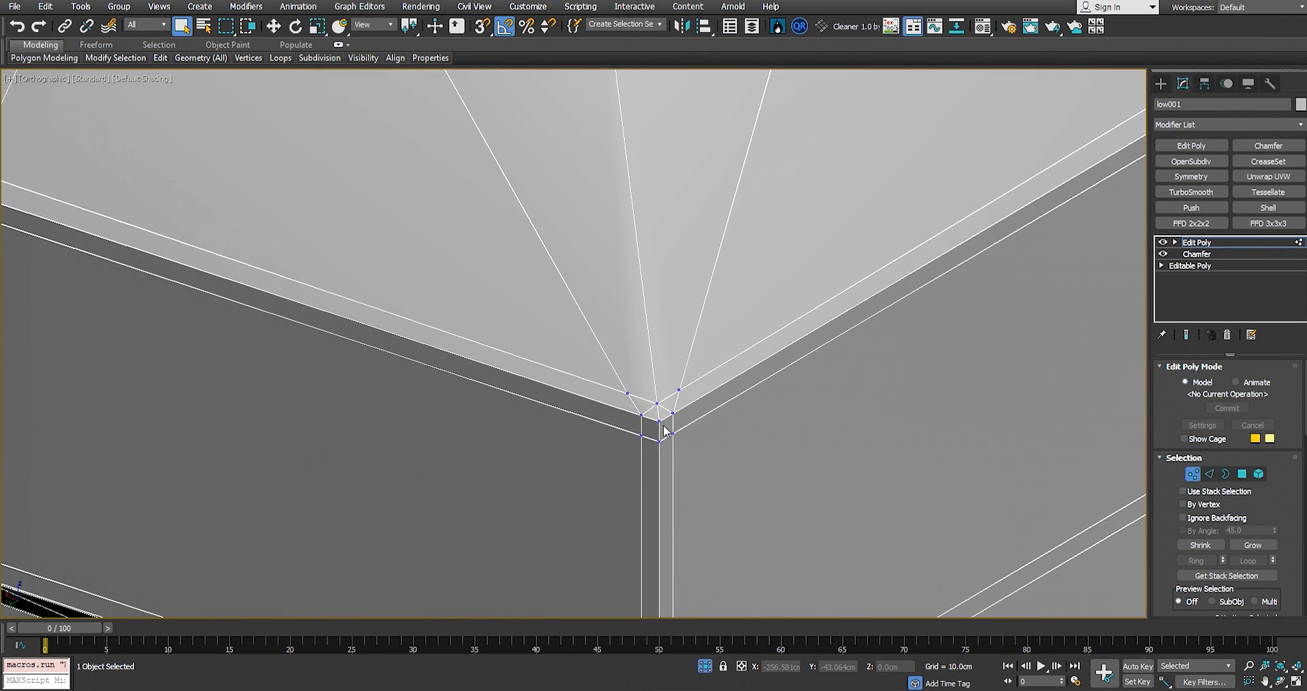
{"action": "key", "text": "2"}
{"action": "left_click", "coordinate": [674, 412]}
{"action": "left_click", "coordinate": [652, 410], "text": "ctrl"}
{"action": "scroll", "coordinate": [652, 411], "scroll_direction": "down", "scroll_amount": 5}
{"action": "middle_click_drag", "start_coordinate": [743, 416], "coordinate": [620, 408], "text": "alt"}
{"action": "scroll", "coordinate": [1021, 401], "scroll_direction": "up", "scroll_amount": 4}
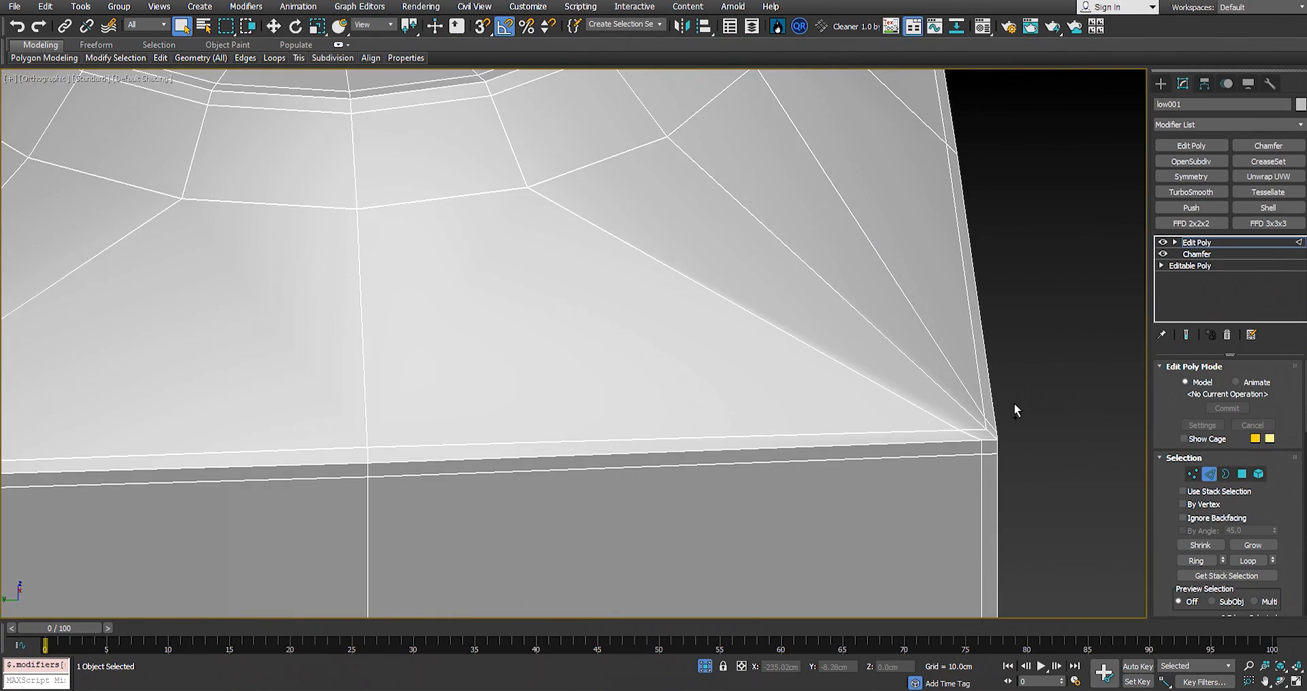
{"action": "scroll", "coordinate": [1014, 407], "scroll_direction": "down", "scroll_amount": 8}
{"action": "middle_click_drag", "start_coordinate": [1014, 407], "coordinate": [803, 274], "text": "alt"}
{"action": "scroll", "coordinate": [724, 264], "scroll_direction": "up", "scroll_amount": 4}
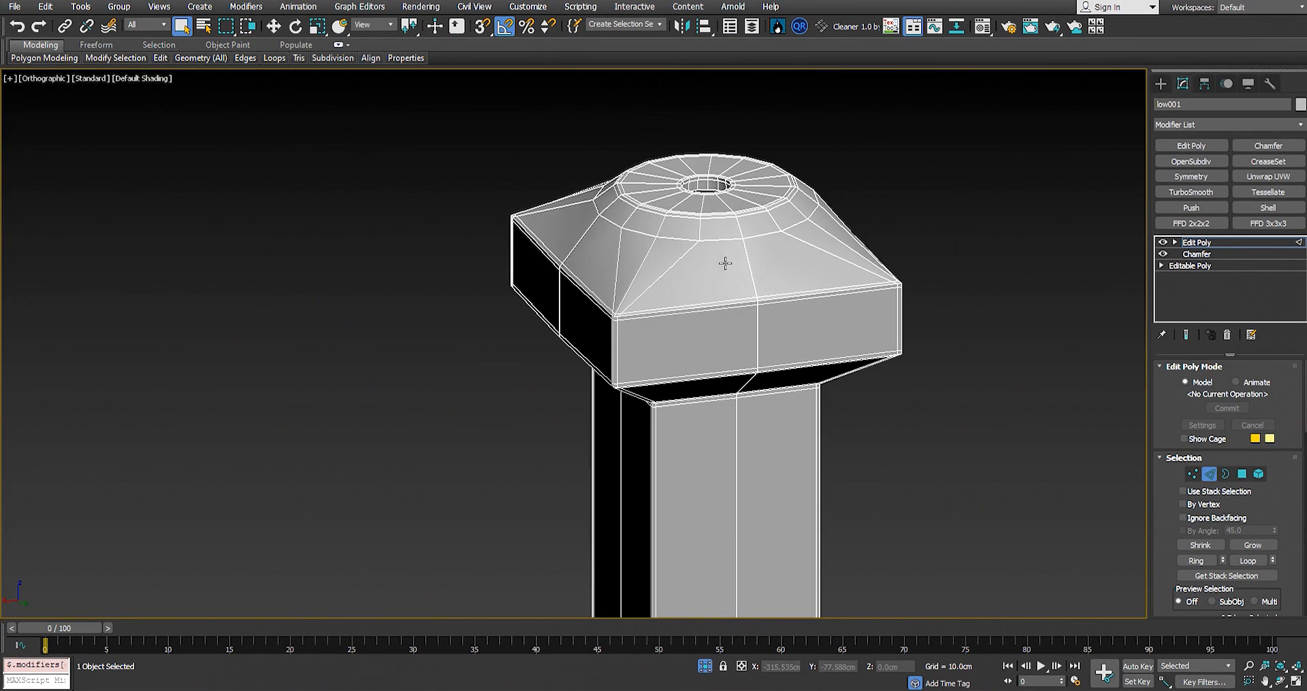
Step: Examine the reworked cap corners and the shaft's edges down to the cylindrical base from several sides
{"action": "scroll", "coordinate": [723, 262], "scroll_direction": "down", "scroll_amount": 2}
{"action": "middle_click_drag", "start_coordinate": [723, 261], "coordinate": [709, 329], "text": "alt"}
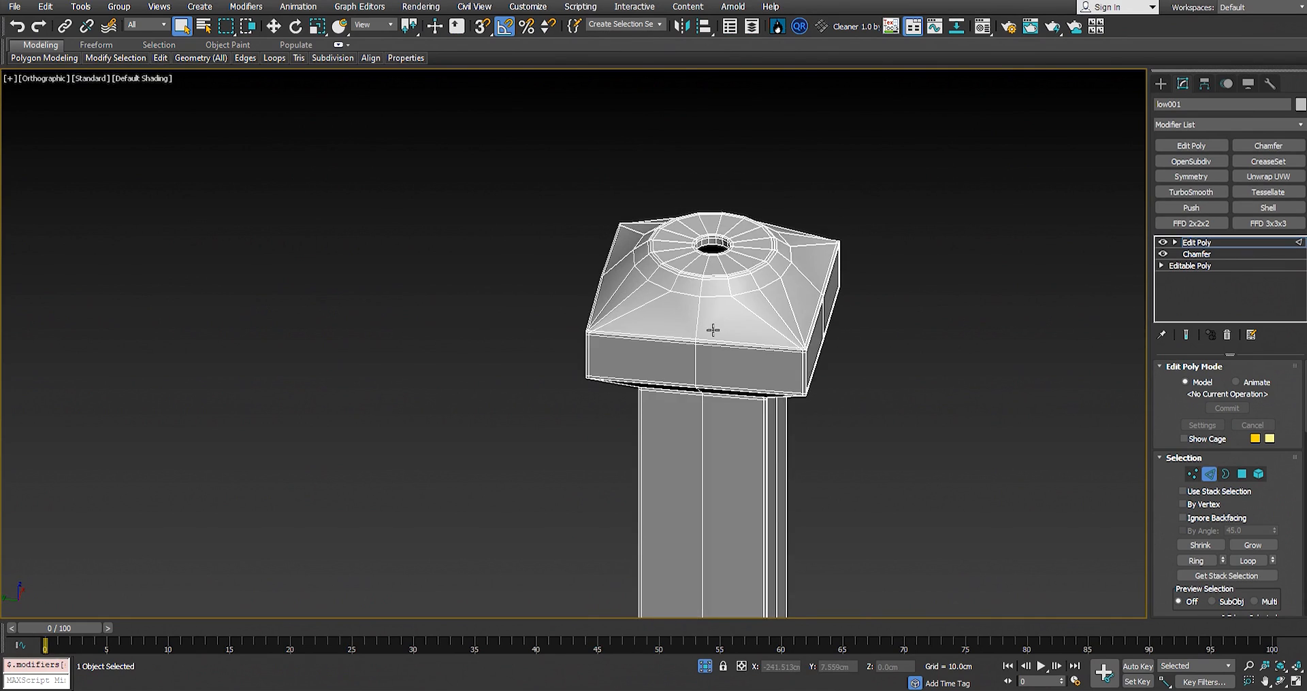
{"action": "scroll", "coordinate": [709, 330], "scroll_direction": "up", "scroll_amount": 3}
{"action": "scroll", "coordinate": [840, 359], "scroll_direction": "down", "scroll_amount": 2}
{"action": "scroll", "coordinate": [817, 375], "scroll_direction": "up", "scroll_amount": 3}
{"action": "middle_click_drag", "start_coordinate": [817, 375], "coordinate": [657, 96]}
{"action": "scroll", "coordinate": [720, 354], "scroll_direction": "down", "scroll_amount": 2}
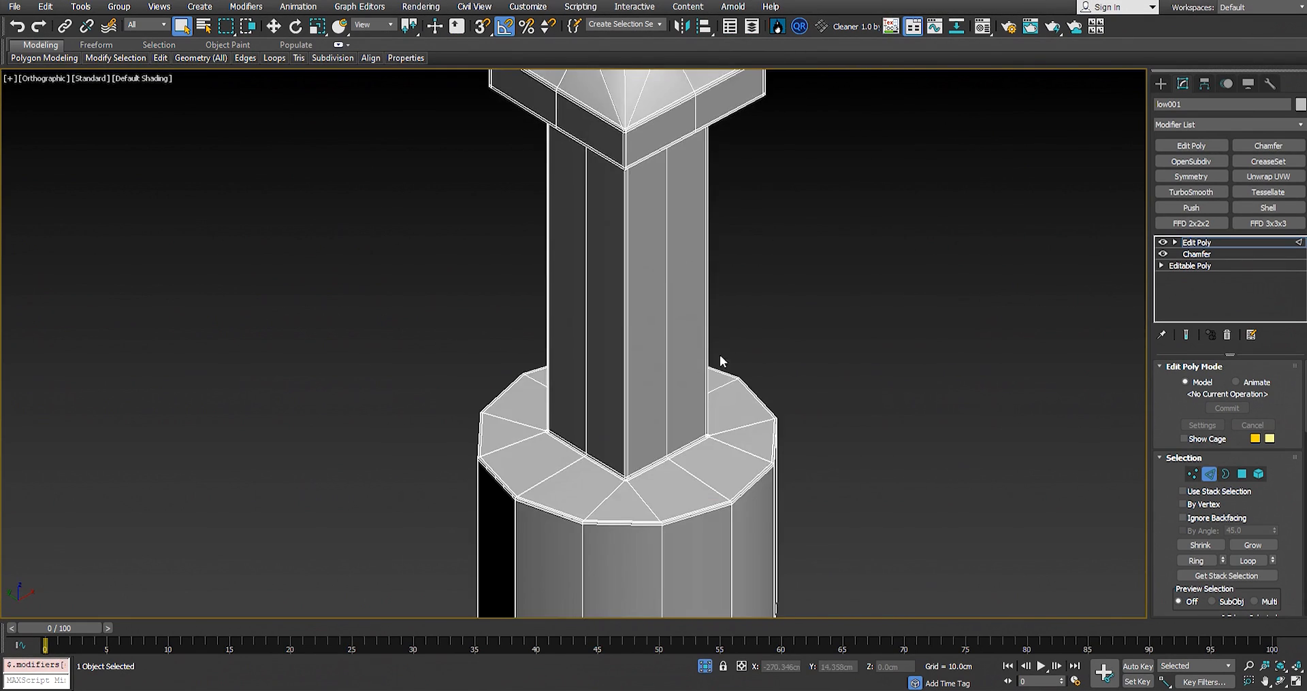
{"action": "middle_click_drag", "start_coordinate": [720, 354], "coordinate": [751, 416], "text": "alt"}
{"action": "middle_click_drag", "start_coordinate": [751, 417], "coordinate": [862, 382], "text": "alt"}
{"action": "middle_click_drag", "start_coordinate": [770, 235], "coordinate": [747, 455]}
{"action": "middle_click_drag", "start_coordinate": [745, 215], "coordinate": [753, 227], "text": "alt"}
{"action": "scroll", "coordinate": [752, 228], "scroll_direction": "up", "scroll_amount": 2}
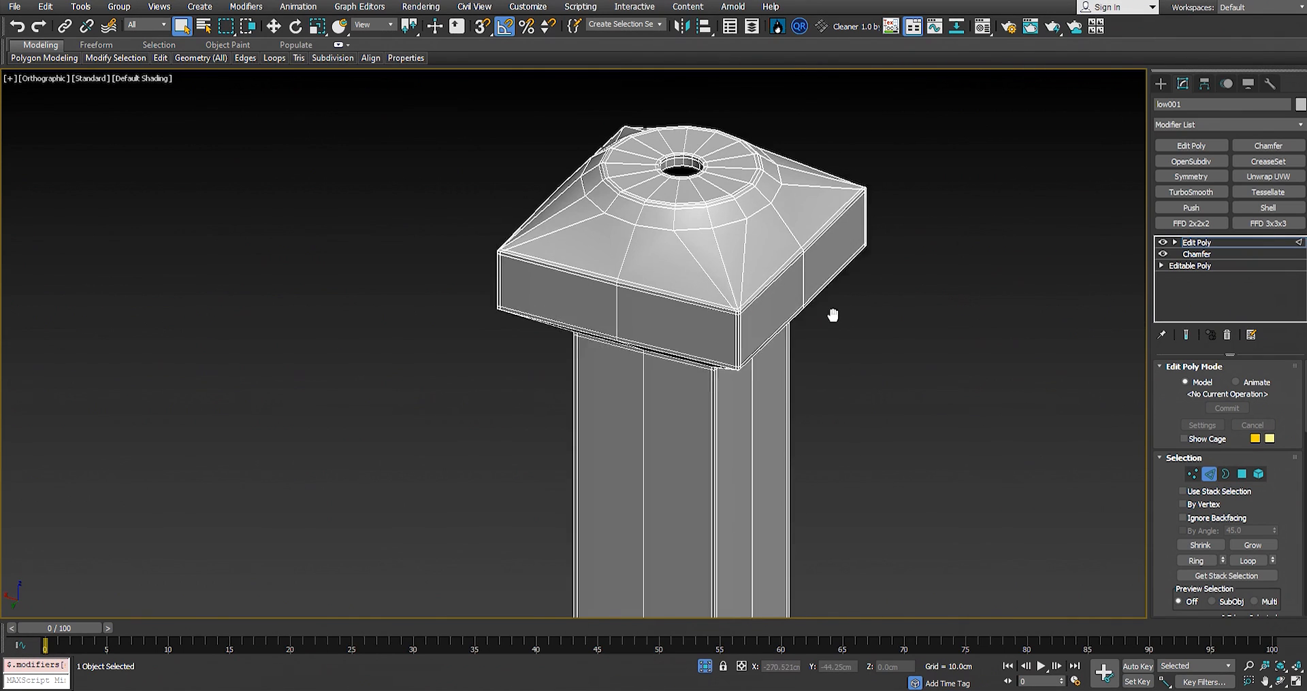
{"action": "middle_click_drag", "start_coordinate": [835, 315], "coordinate": [850, 339]}
Step: Add a TurboSmooth modifier with 3 iterations above the Edit Poly and hide the edges in the shaded view
{"action": "left_click", "coordinate": [1191, 192]}
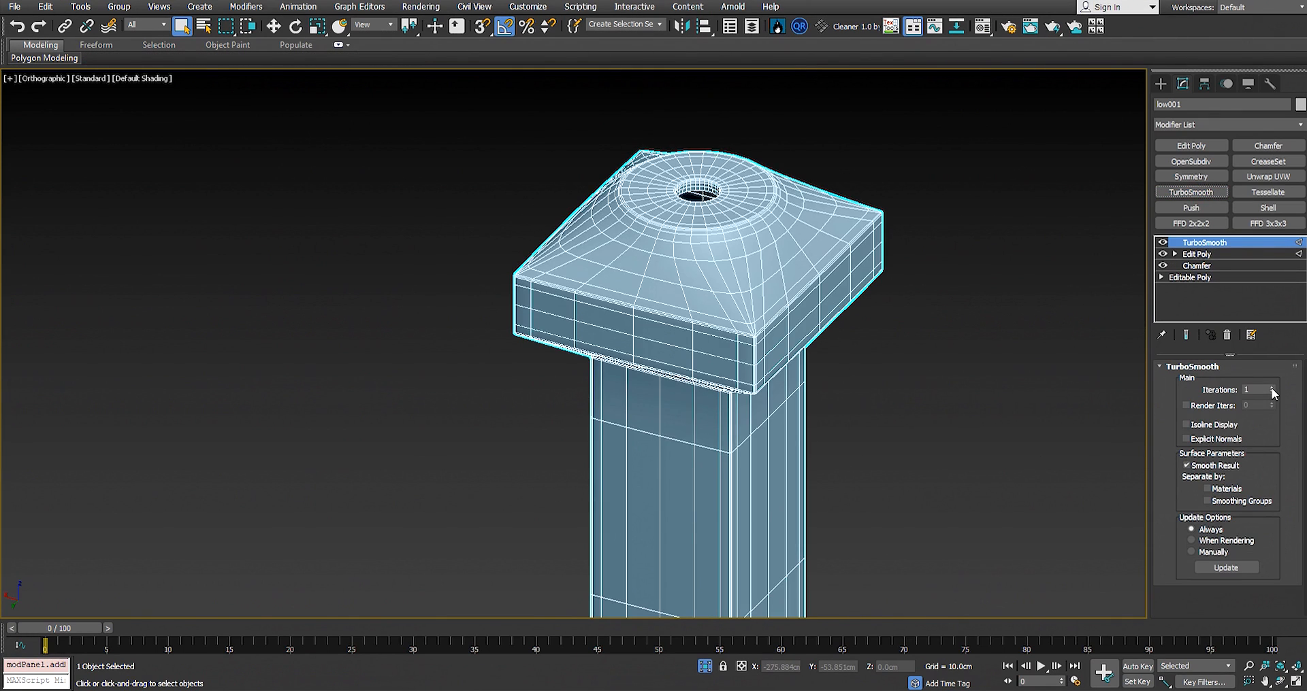
{"action": "left_click", "coordinate": [1271, 388]}
{"action": "left_click", "coordinate": [1271, 387]}
{"action": "key", "text": "F4"}
Step: Examine the smoothed surface from the cap down the shaft to the cylindrical base for shading artifacts
{"action": "scroll", "coordinate": [845, 401], "scroll_direction": "down", "scroll_amount": 5}
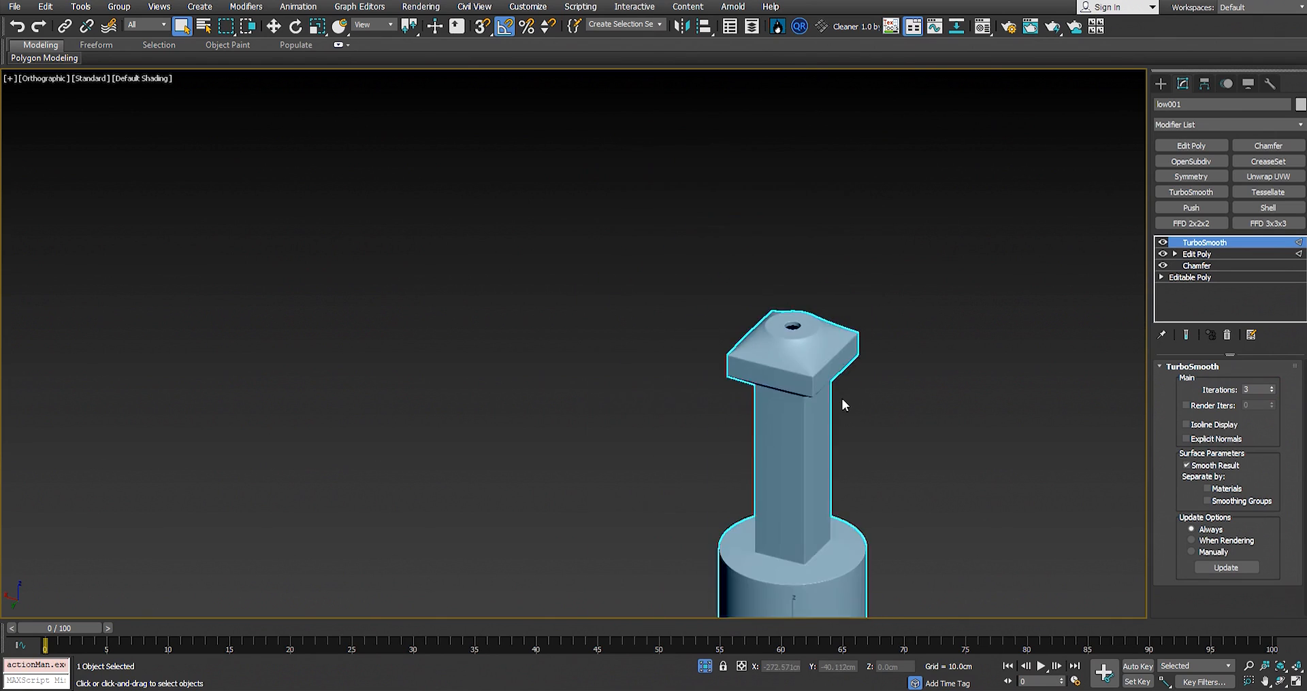
{"action": "middle_click_drag", "start_coordinate": [844, 402], "coordinate": [810, 375], "text": "alt"}
{"action": "scroll", "coordinate": [777, 337], "scroll_direction": "up", "scroll_amount": 6}
{"action": "middle_click_drag", "start_coordinate": [776, 329], "coordinate": [637, 316], "text": "alt"}
{"action": "middle_click_drag", "start_coordinate": [780, 332], "coordinate": [754, 129]}
{"action": "middle_click_drag", "start_coordinate": [843, 347], "coordinate": [795, 116]}
{"action": "middle_click_drag", "start_coordinate": [682, 449], "coordinate": [678, 210]}
{"action": "scroll", "coordinate": [678, 210], "scroll_direction": "down", "scroll_amount": 5}
{"action": "middle_click_drag", "start_coordinate": [761, 468], "coordinate": [776, 421], "text": "alt"}
{"action": "middle_click_drag", "start_coordinate": [789, 256], "coordinate": [844, 560]}
{"action": "middle_click_drag", "start_coordinate": [844, 276], "coordinate": [873, 308], "text": "alt"}
{"action": "middle_click_drag", "start_coordinate": [873, 310], "coordinate": [734, 379]}
{"action": "scroll", "coordinate": [748, 237], "scroll_direction": "up", "scroll_amount": 6}
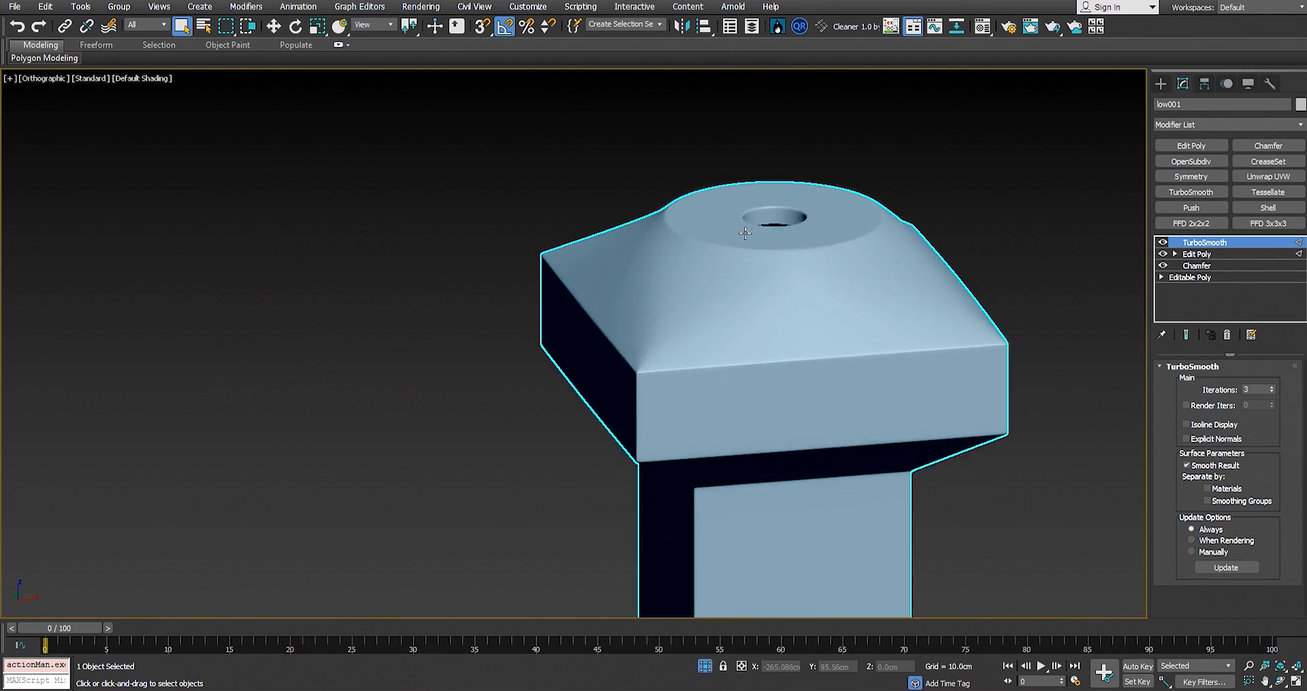
Step: Inspect the smoothed cap from all around, checking its corners and the transition to the round top
{"action": "middle_click_drag", "start_coordinate": [786, 283], "coordinate": [757, 315], "text": "alt"}
{"action": "scroll", "coordinate": [758, 315], "scroll_direction": "down", "scroll_amount": 4}
{"action": "middle_click_drag", "start_coordinate": [811, 434], "coordinate": [939, 362], "text": "alt"}
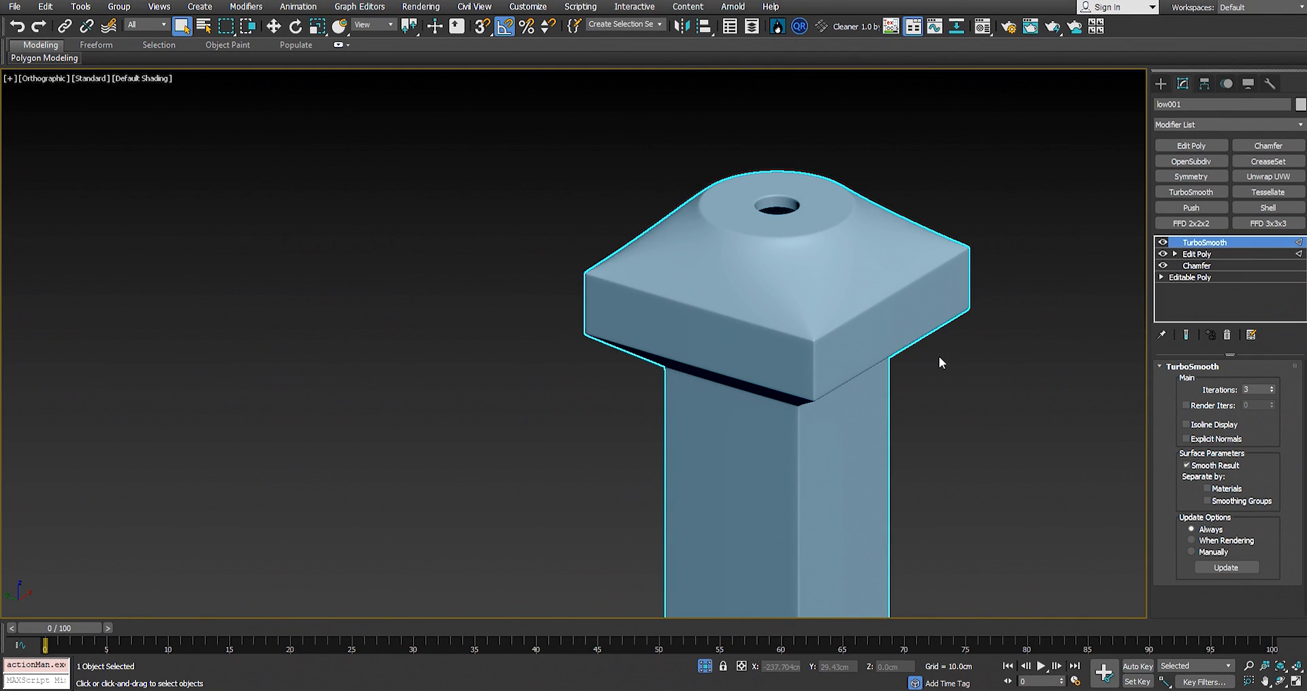
{"action": "middle_click_drag", "start_coordinate": [896, 368], "coordinate": [759, 368], "text": "alt"}
{"action": "scroll", "coordinate": [788, 369], "scroll_direction": "down", "scroll_amount": 1}
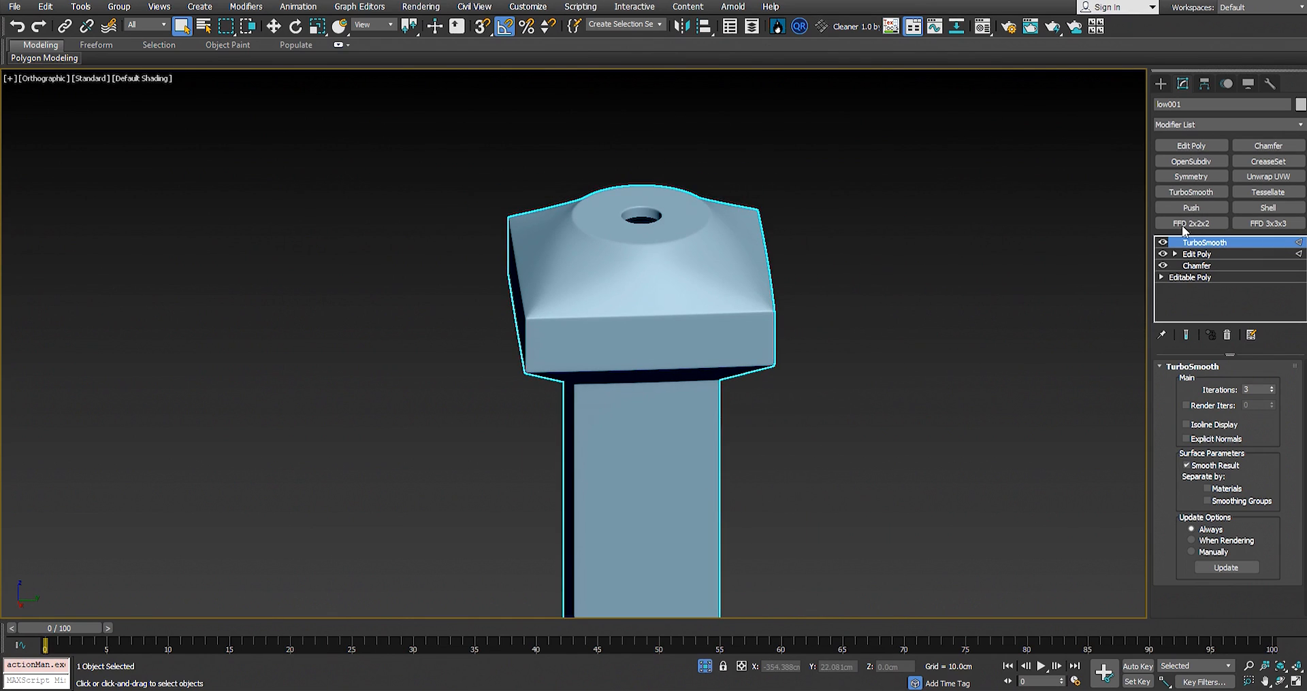
{"action": "middle_click_drag", "start_coordinate": [592, 291], "coordinate": [802, 325], "text": "alt"}
{"action": "middle_click_drag", "start_coordinate": [889, 283], "coordinate": [1033, 217]}
{"action": "middle_click_drag", "start_coordinate": [939, 263], "coordinate": [928, 268], "text": "alt"}
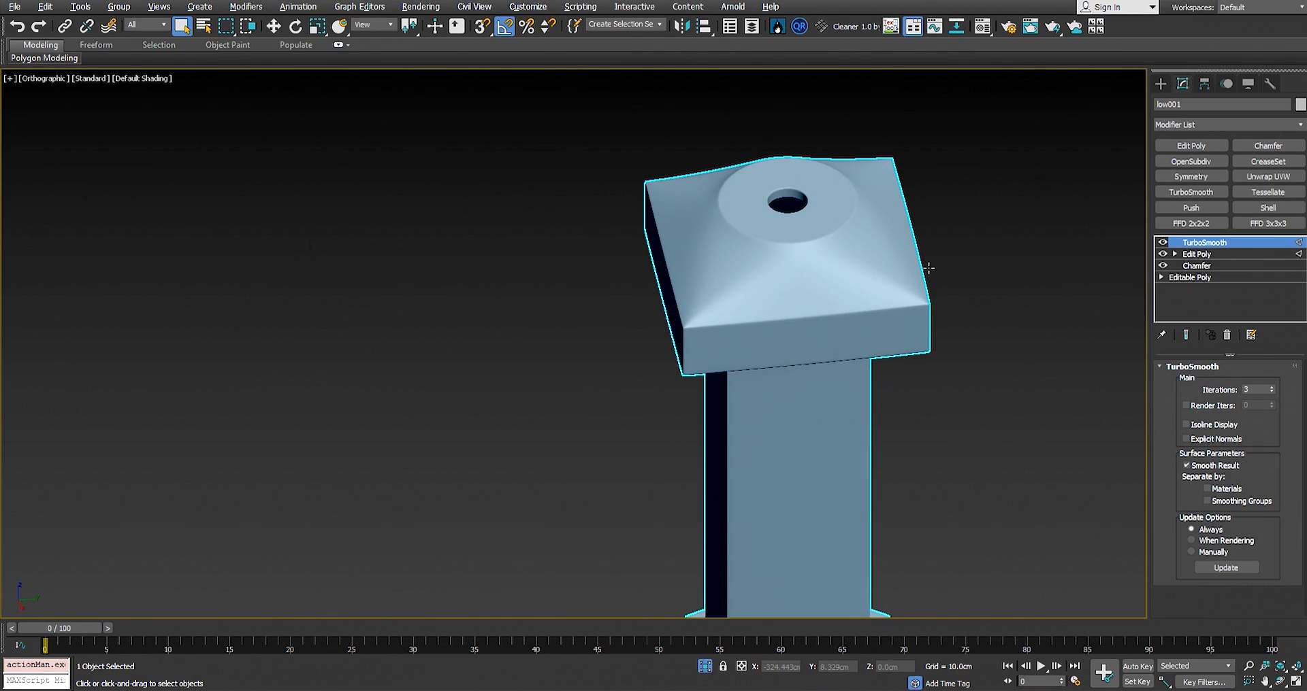
{"action": "scroll", "coordinate": [790, 298], "scroll_direction": "down", "scroll_amount": 2}
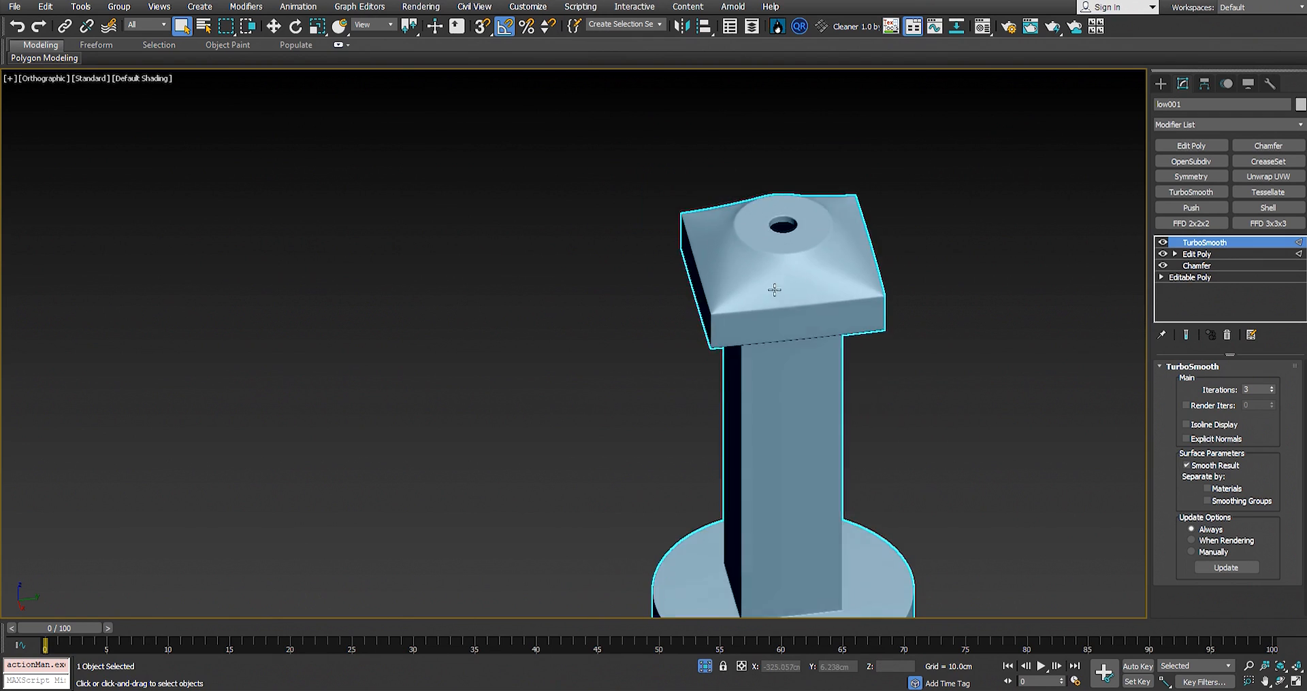
{"action": "mouse_move", "coordinate": [774, 292]}
{"action": "middle_mouse_down", "text": "alt"}
{"action": "mouse_move", "coordinate": [912, 268]}
{"action": "mouse_move", "coordinate": [1007, 234]}
{"action": "mouse_move", "coordinate": [951, 286]}
{"action": "mouse_move", "coordinate": [876, 322]}
{"action": "mouse_move", "coordinate": [807, 321]}
{"action": "mouse_move", "coordinate": [798, 288]}
{"action": "mouse_move", "coordinate": [962, 263]}
{"action": "mouse_move", "coordinate": [768, 269]}
{"action": "middle_mouse_up", "text": "alt"}
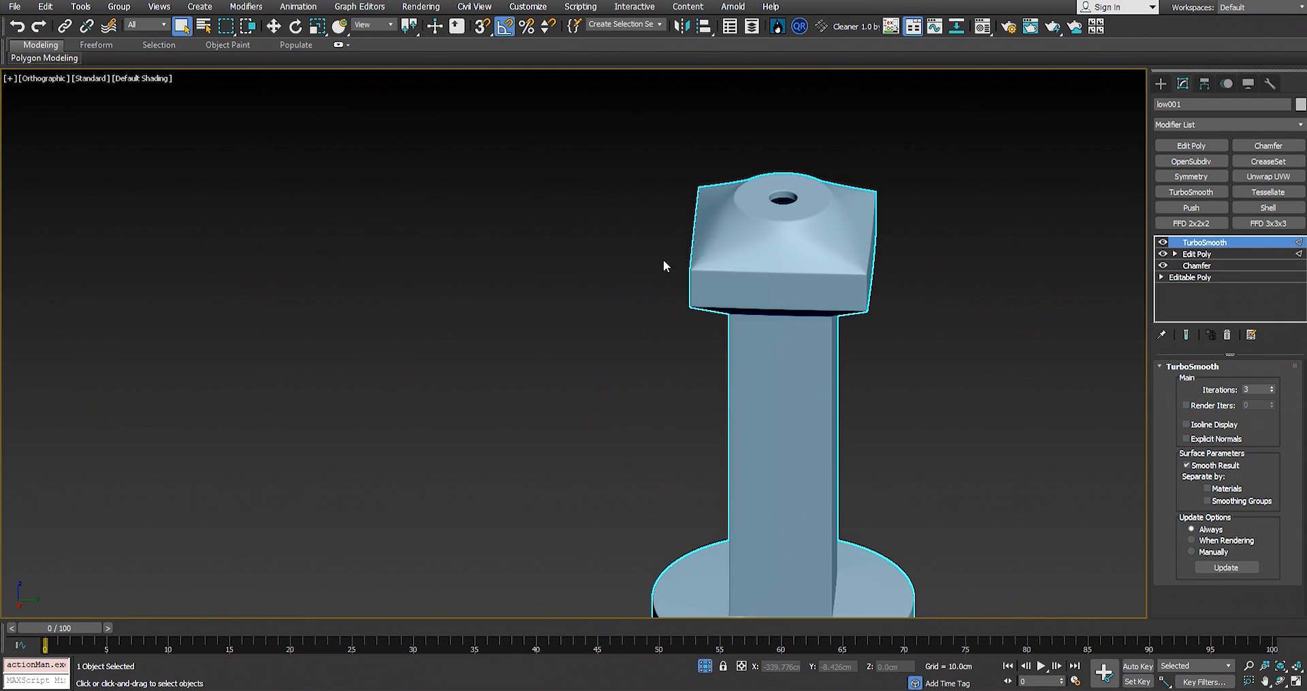
{"action": "middle_click_drag", "start_coordinate": [663, 259], "coordinate": [896, 362], "text": "alt"}
{"action": "scroll", "coordinate": [904, 385], "scroll_direction": "down", "scroll_amount": 3}
{"action": "scroll", "coordinate": [840, 361], "scroll_direction": "up", "scroll_amount": 4}
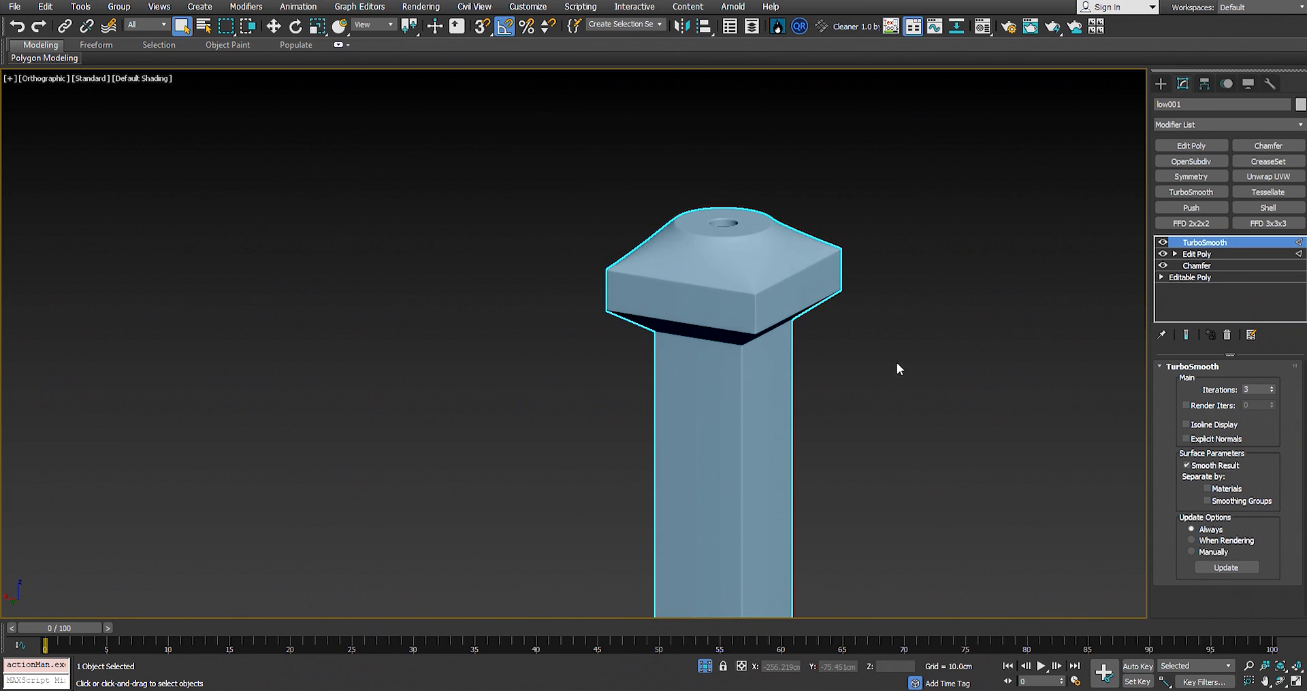
Step: Display the edges over the shaded model again and examine the cap's subdivided mesh
{"action": "scroll", "coordinate": [787, 336], "scroll_direction": "down", "scroll_amount": 3}
{"action": "key", "text": "F4"}
{"action": "middle_click_drag", "start_coordinate": [787, 337], "coordinate": [812, 215], "text": "alt"}
{"action": "scroll", "coordinate": [766, 365], "scroll_direction": "up", "scroll_amount": 5}
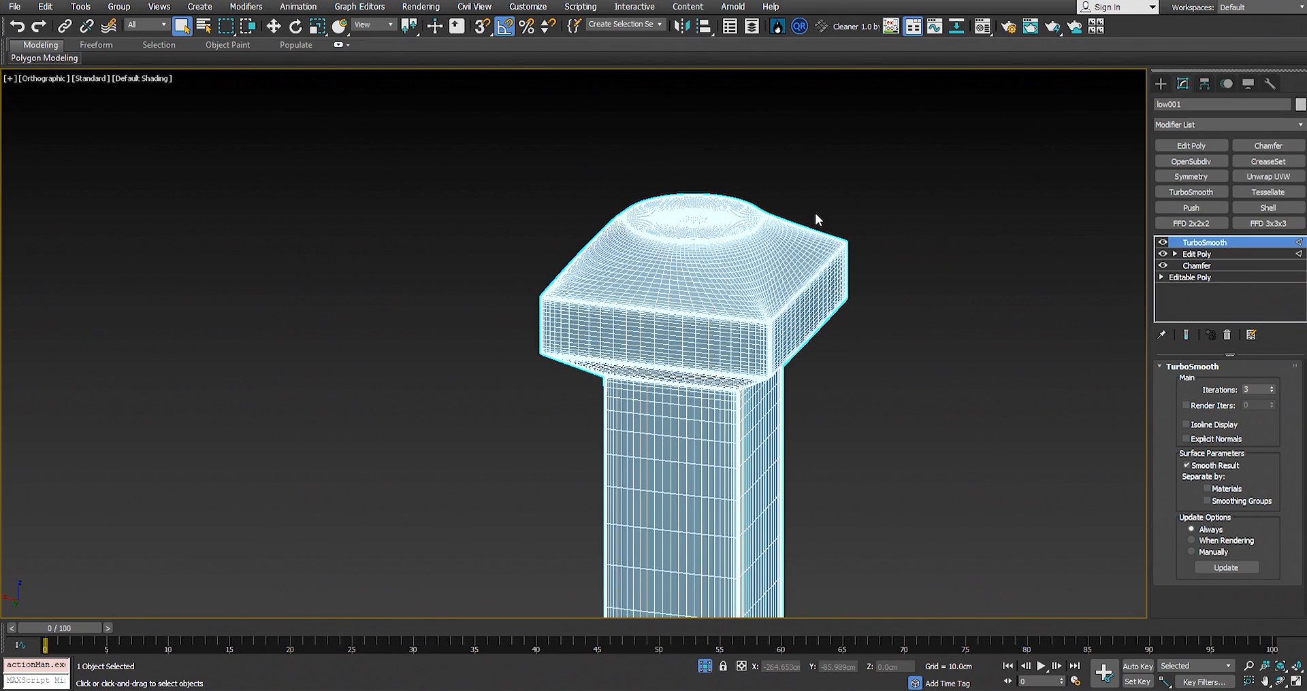